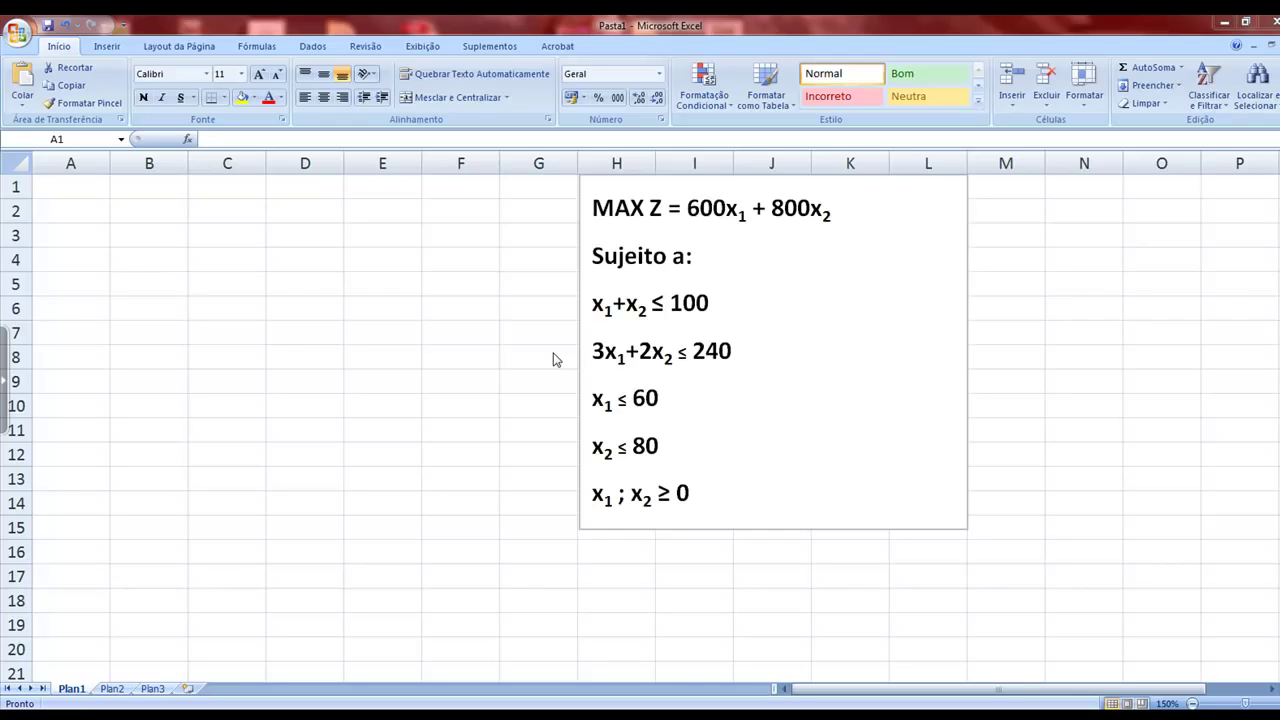
# - Open the Excel add-ins manager from the program options and confirm Solver as an active add-in
pyautogui.click(313, 48)
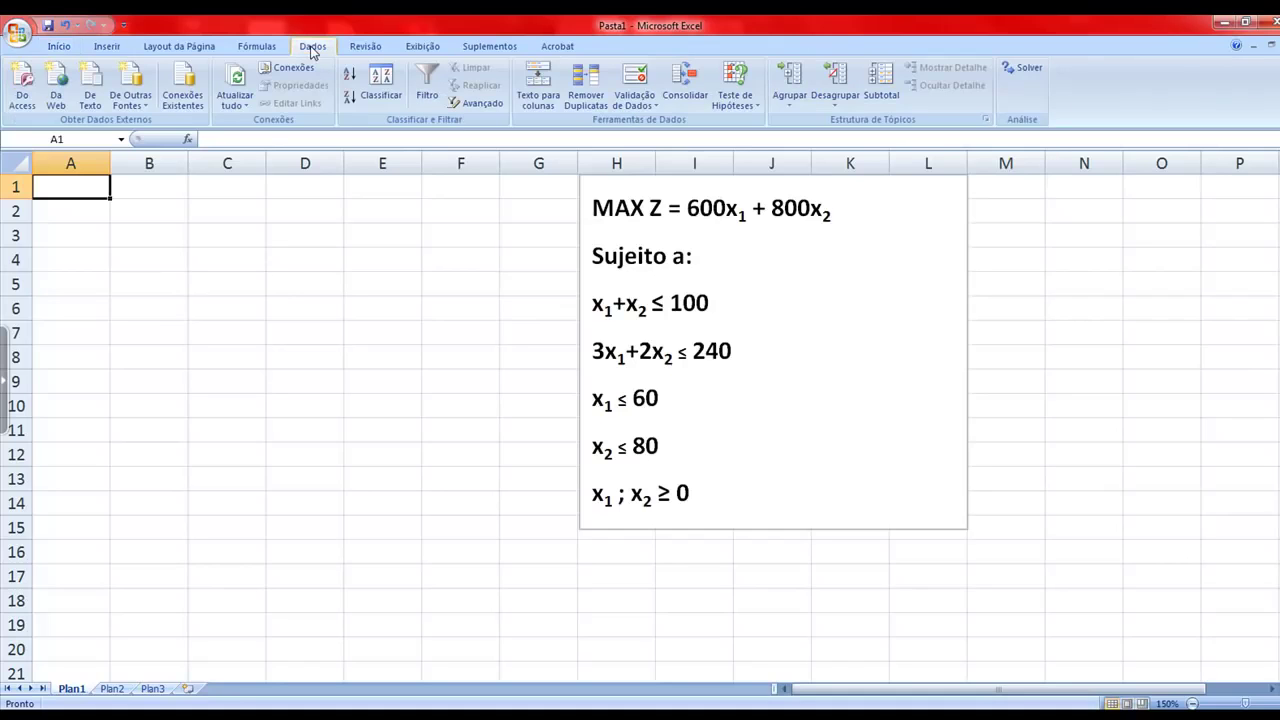
pyautogui.click(1028, 70)
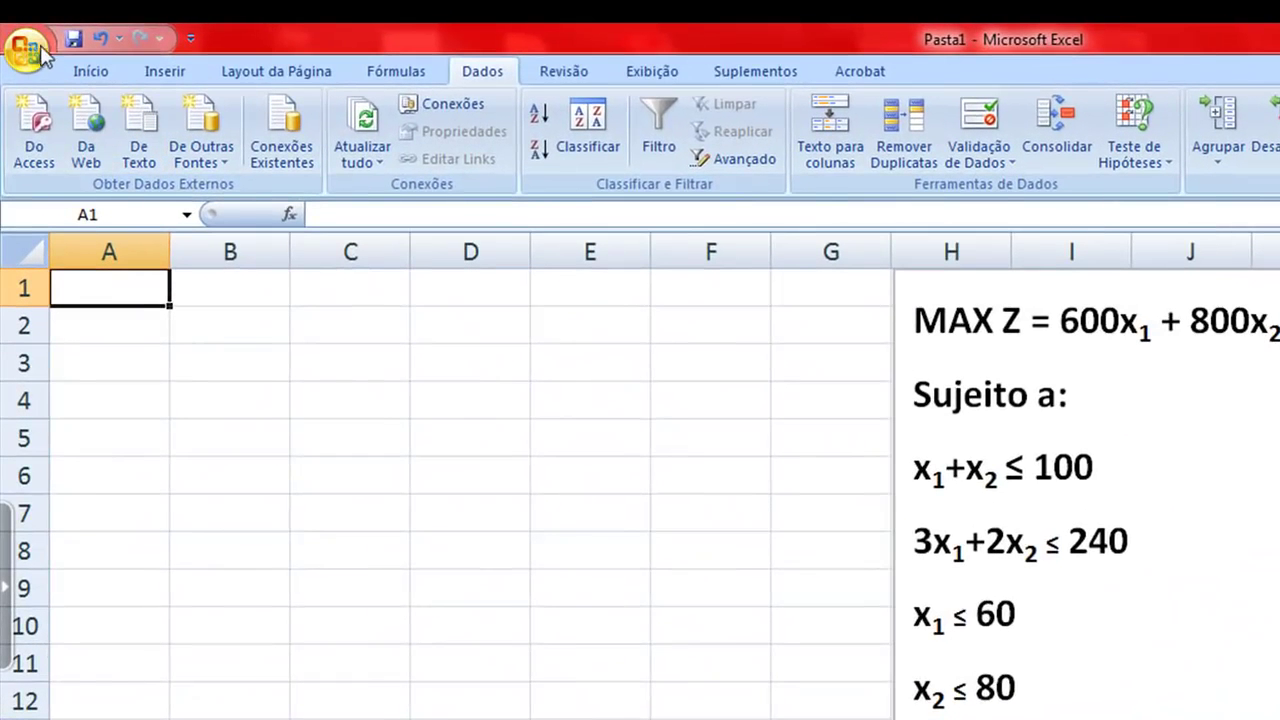
pyautogui.click(16, 36)
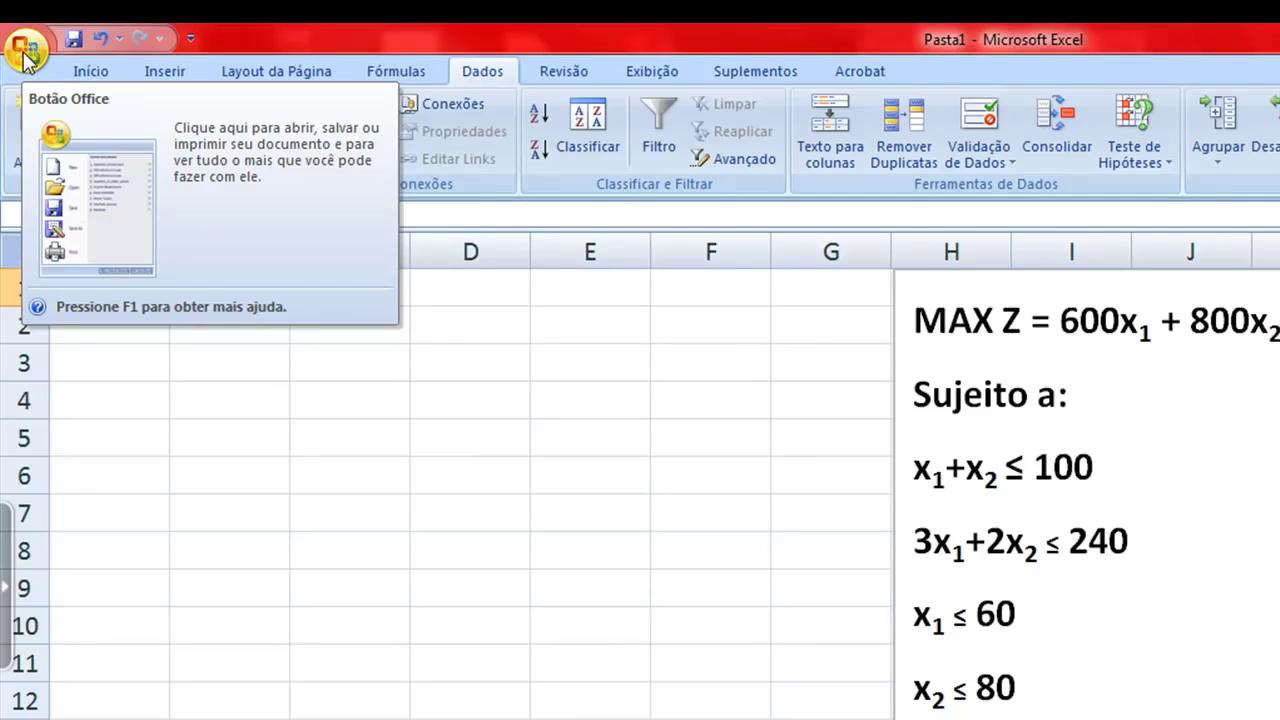
pyautogui.click(25, 52)
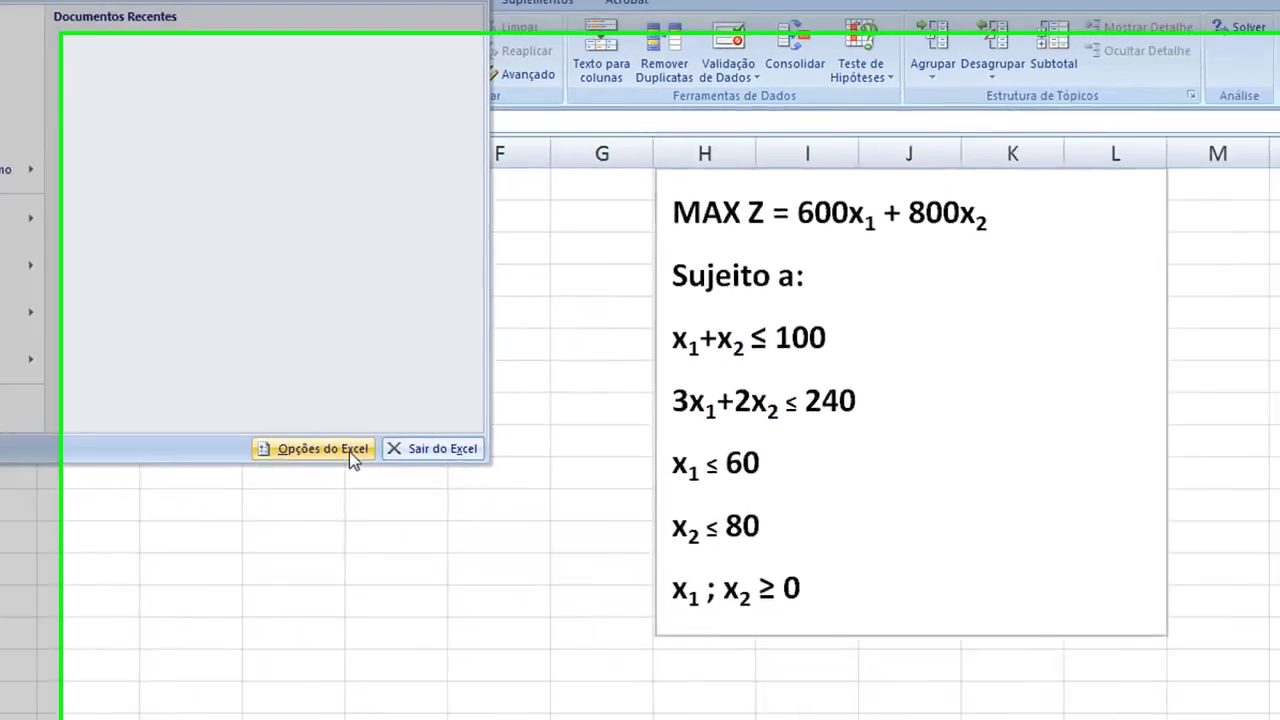
pyautogui.click(537, 604)
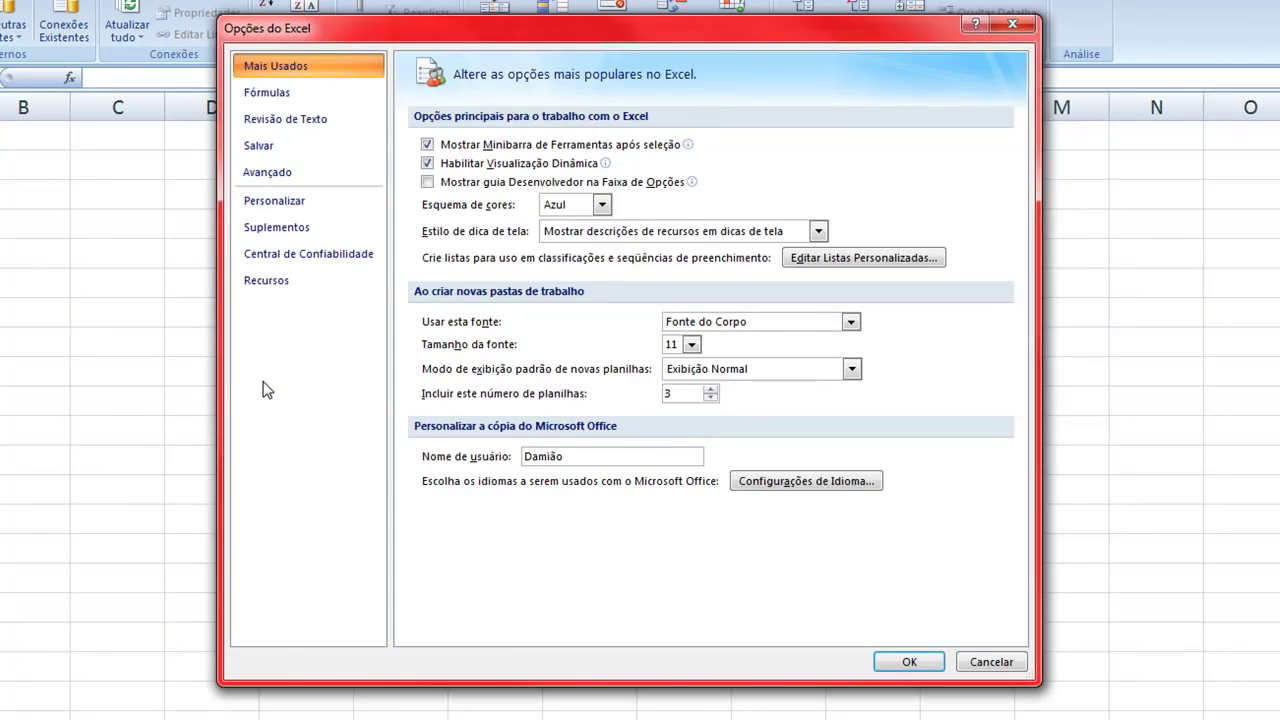
pyautogui.click(321, 235)
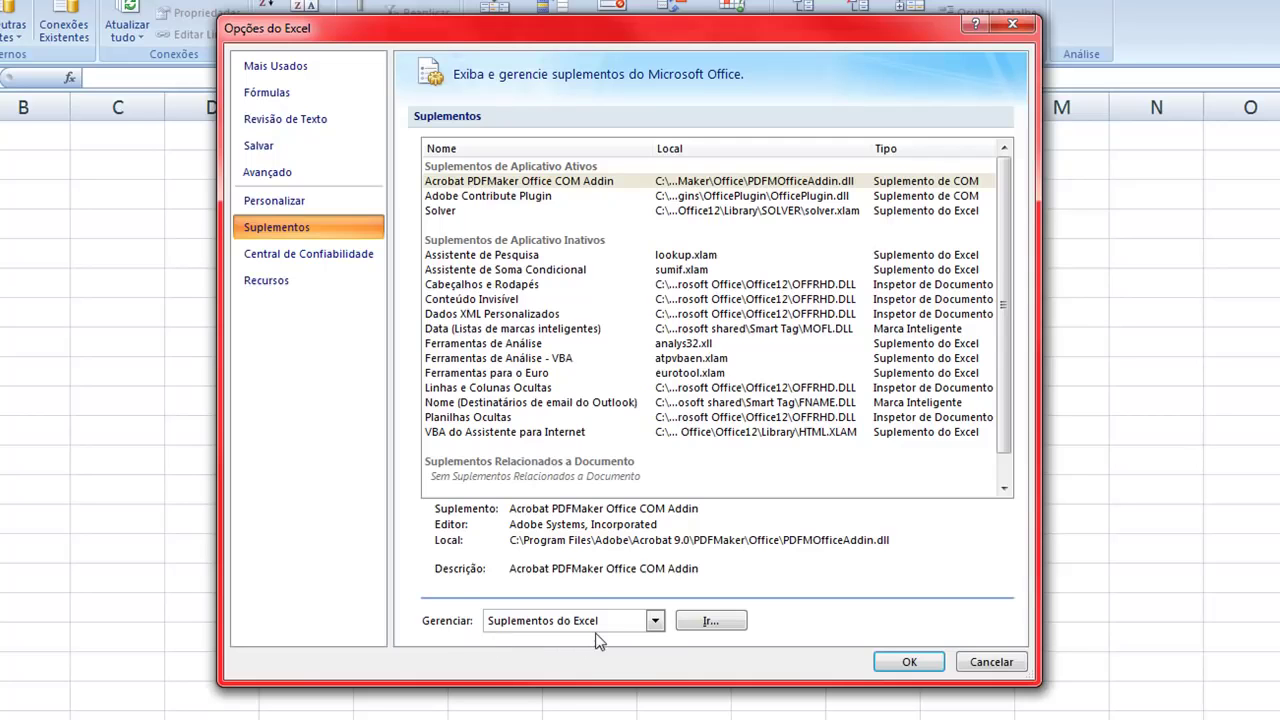
pyautogui.click(730, 624)
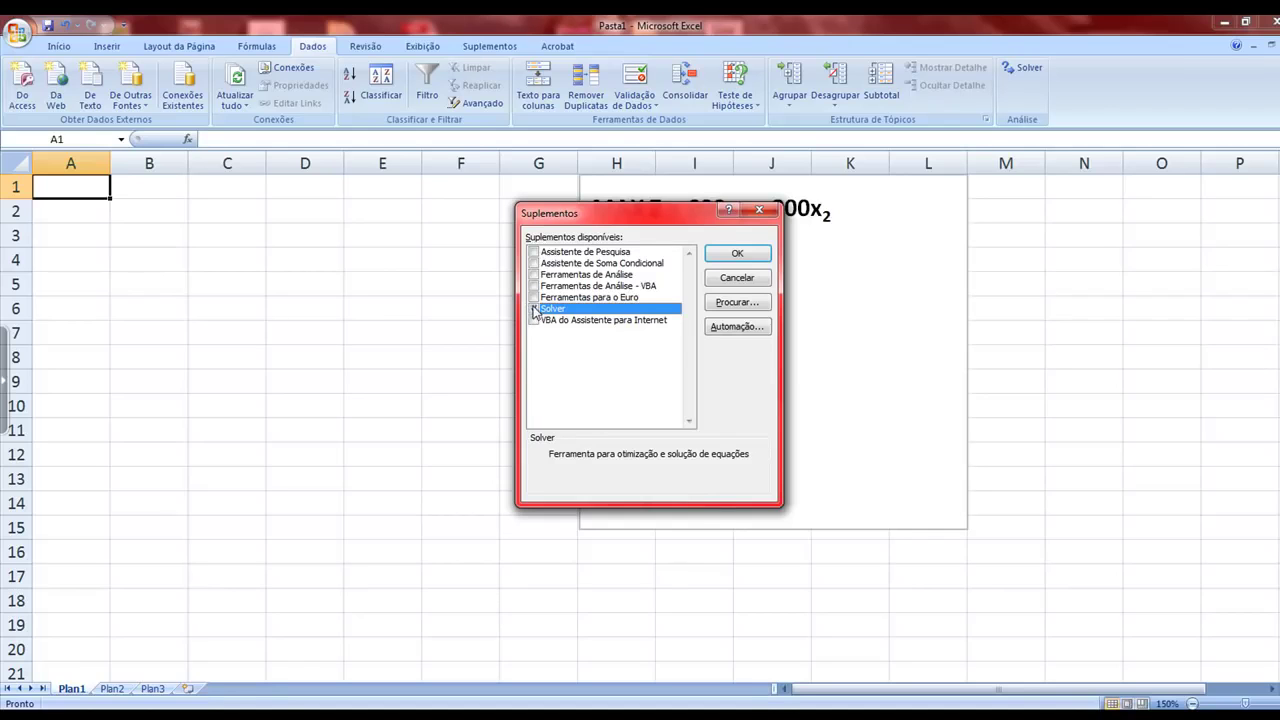
pyautogui.click(740, 256)
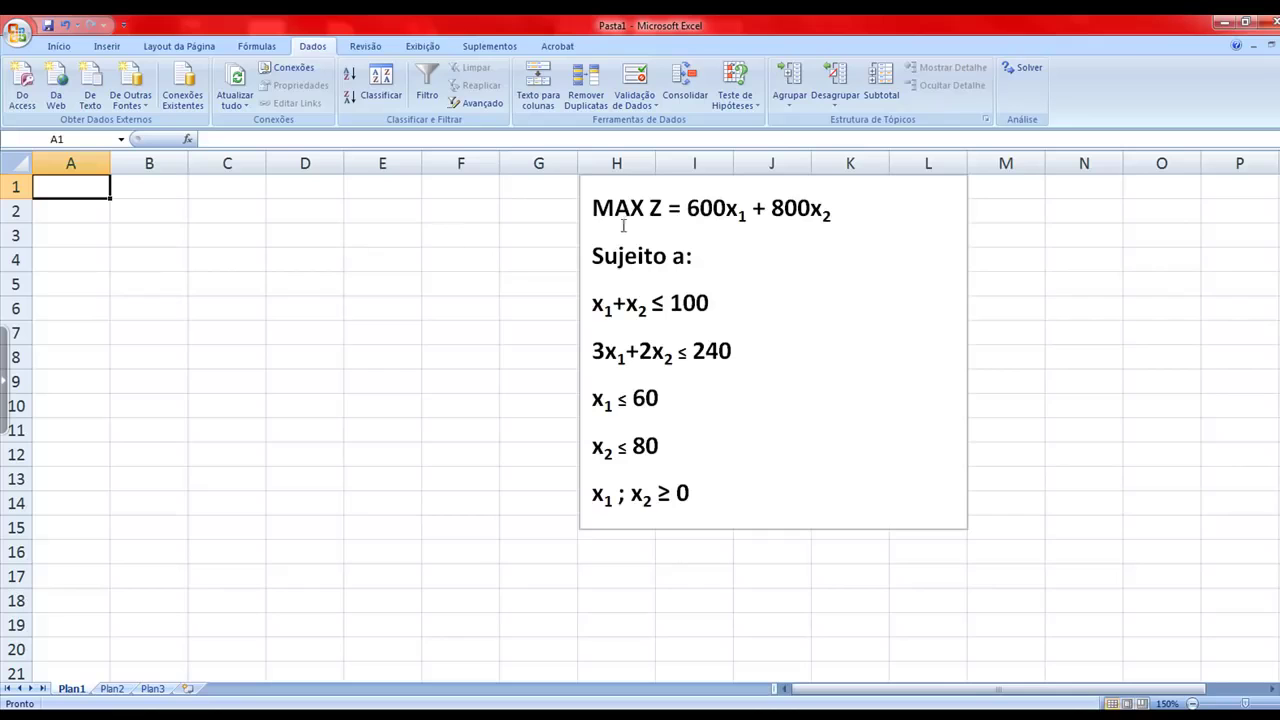
# - Enter the label FUNÇÃO in A1 and OBJETIVO in A2, and widen column A slightly to fit them
pyautogui.moveTo(594, 208); pyautogui.dragTo(836, 212)
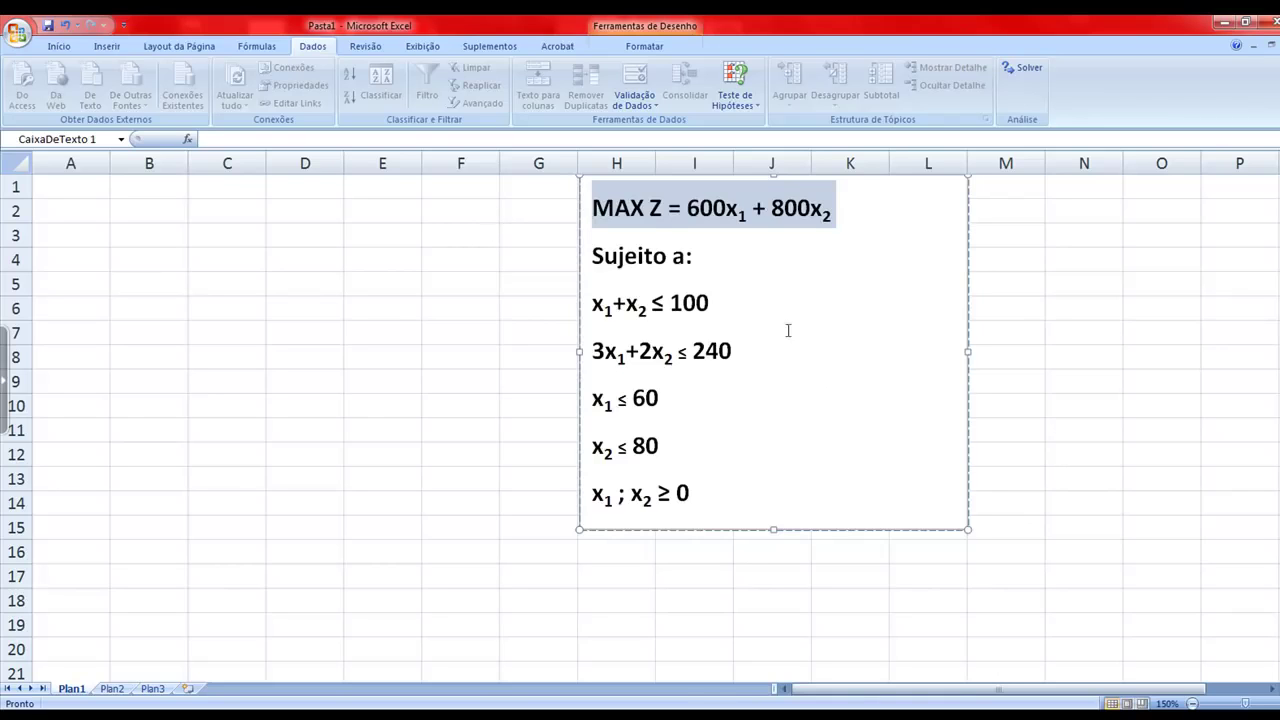
pyautogui.press('Escape')
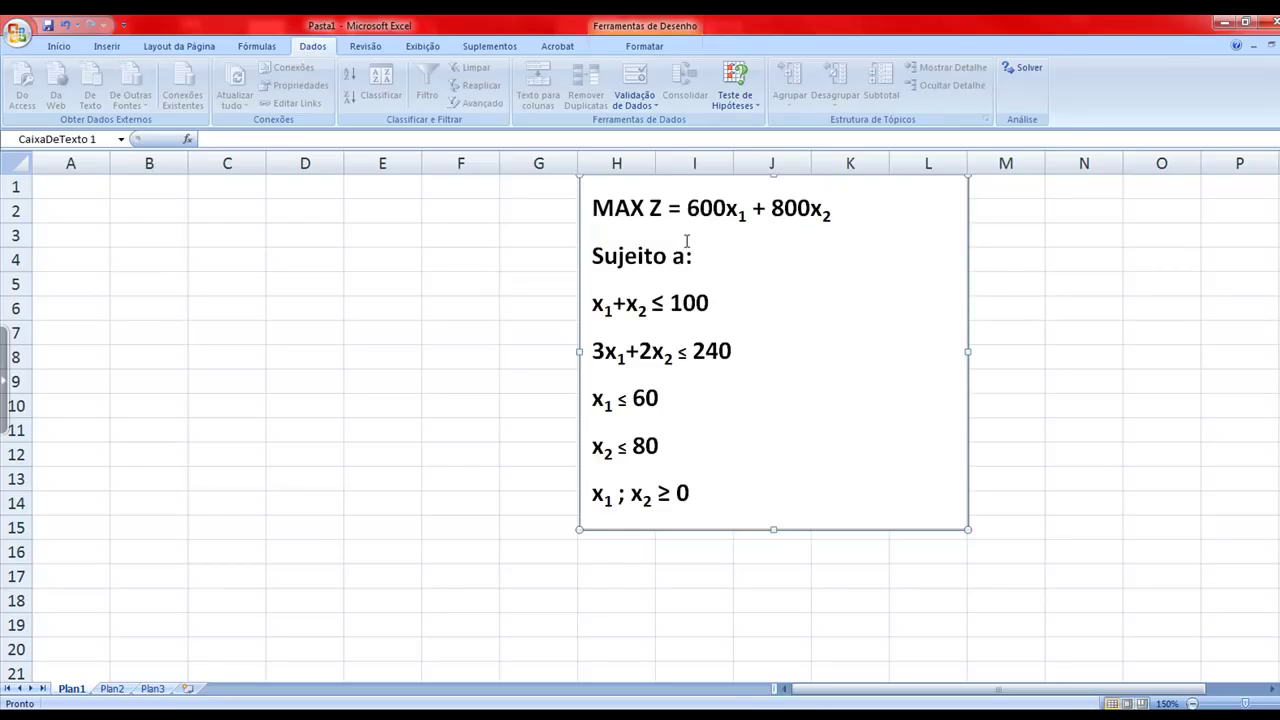
pyautogui.click(84, 186)
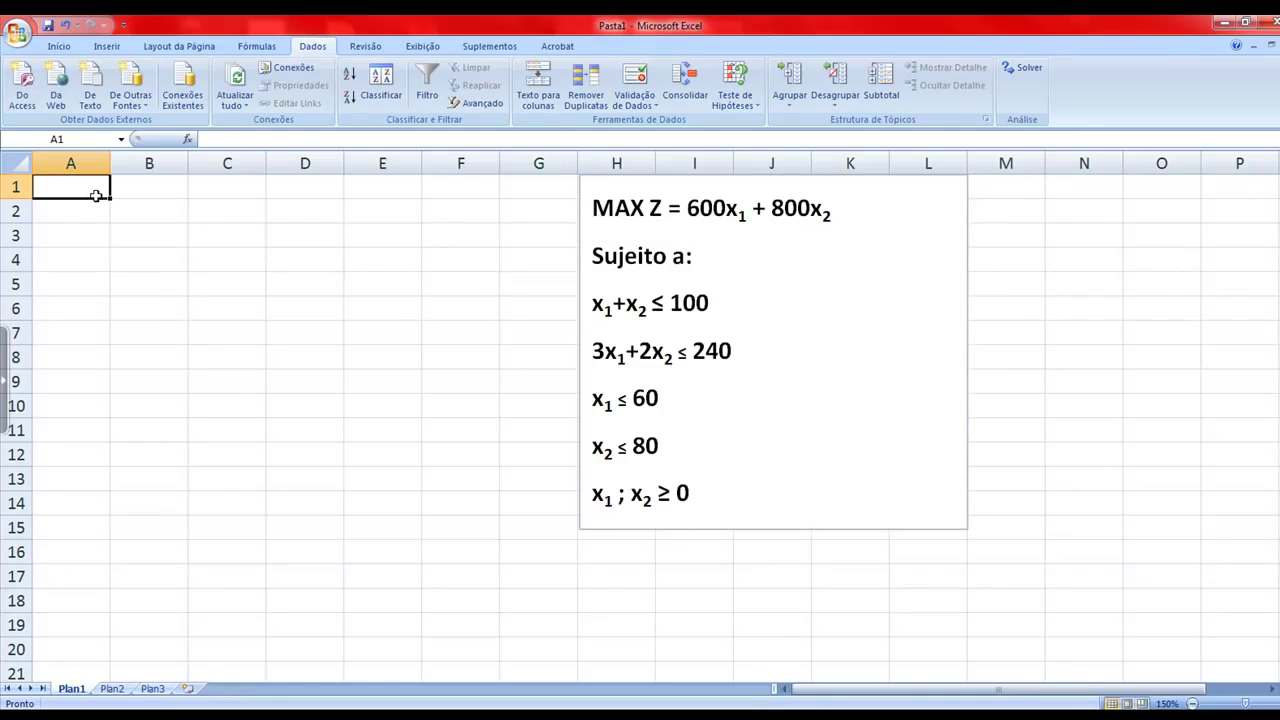
pyautogui.write('FUNÇÃO')
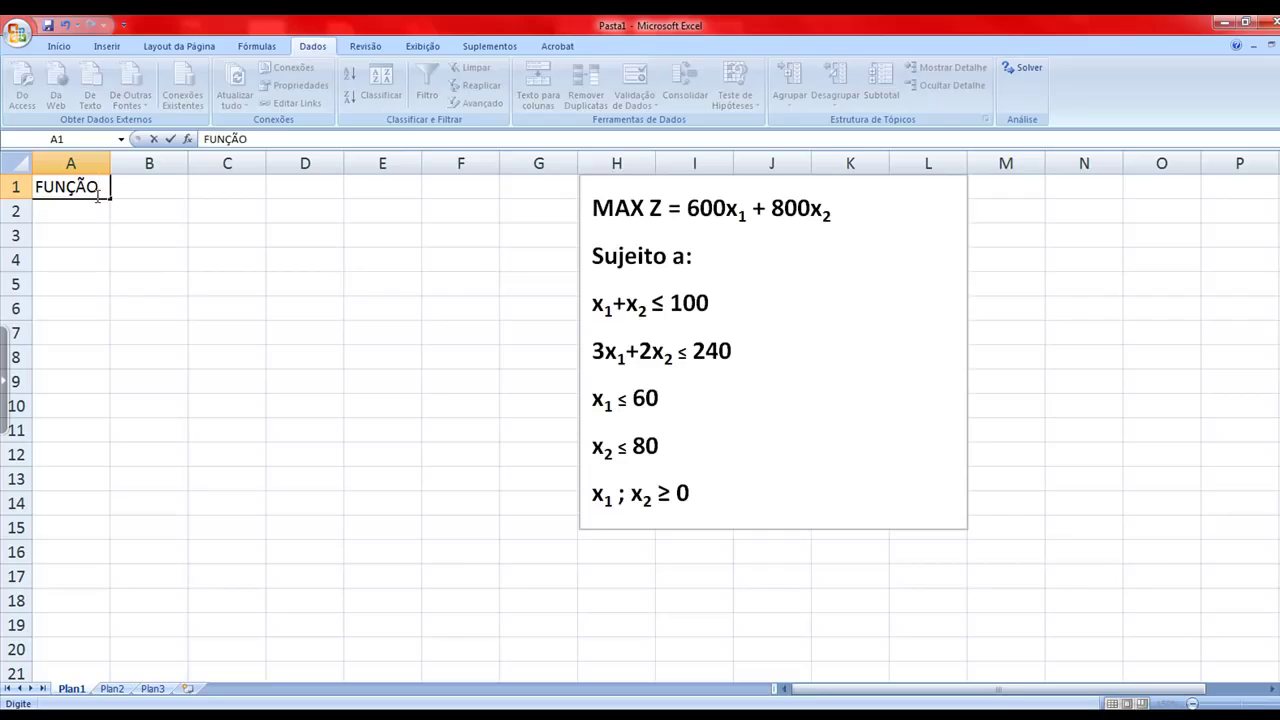
pyautogui.press('Return')
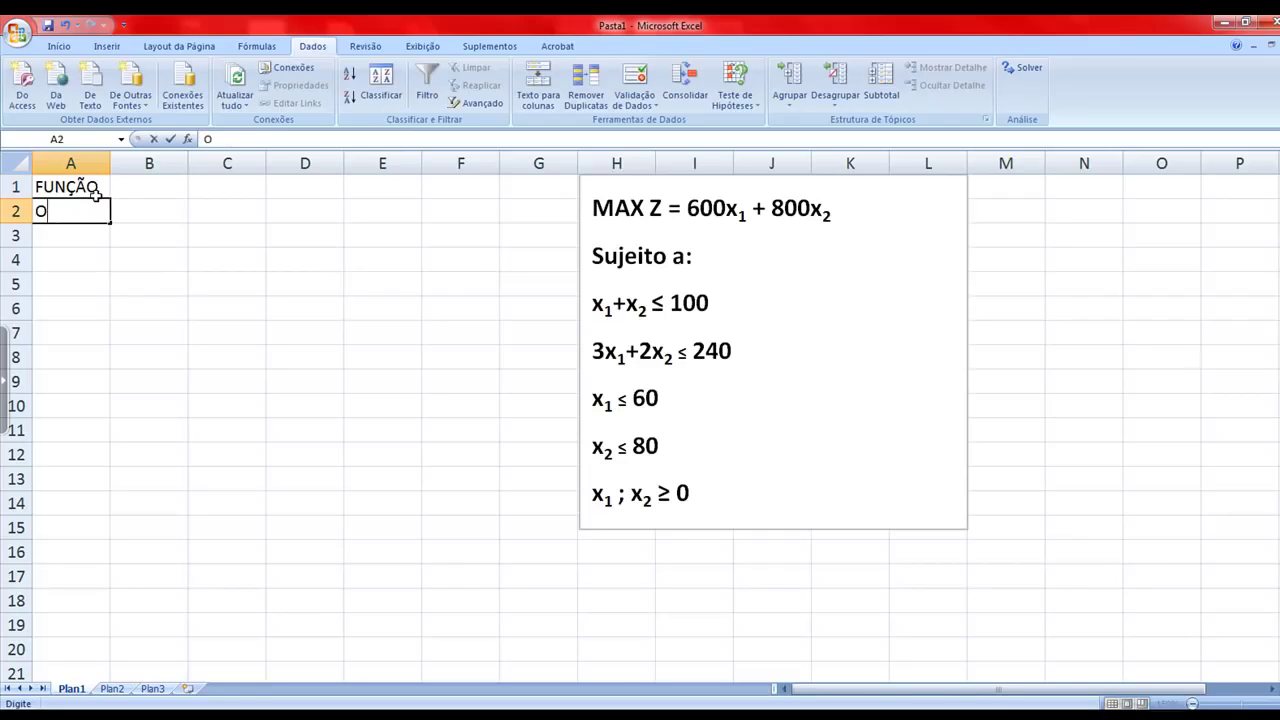
pyautogui.write('O')
pyautogui.press('BackSpace')
pyautogui.write('OBJETIVOS')
pyautogui.press('BackSpace')
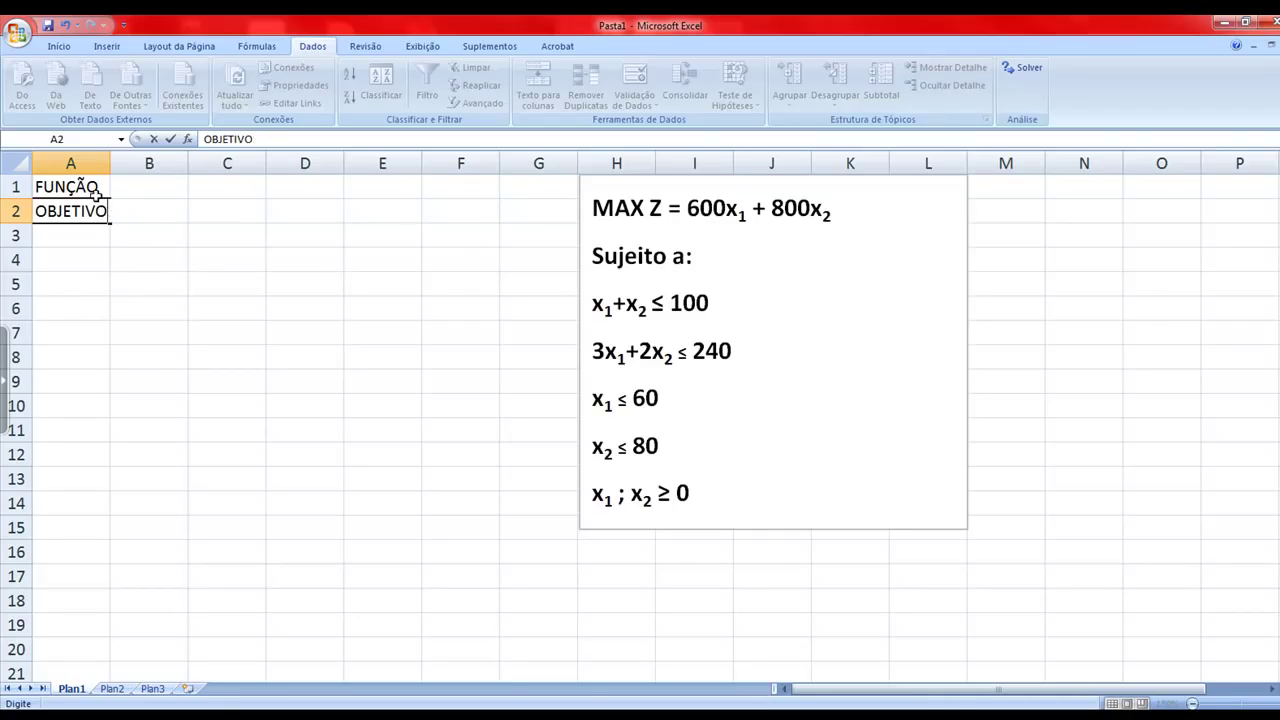
pyautogui.press('Tab')
pyautogui.press('Return')
pyautogui.click(135, 235)
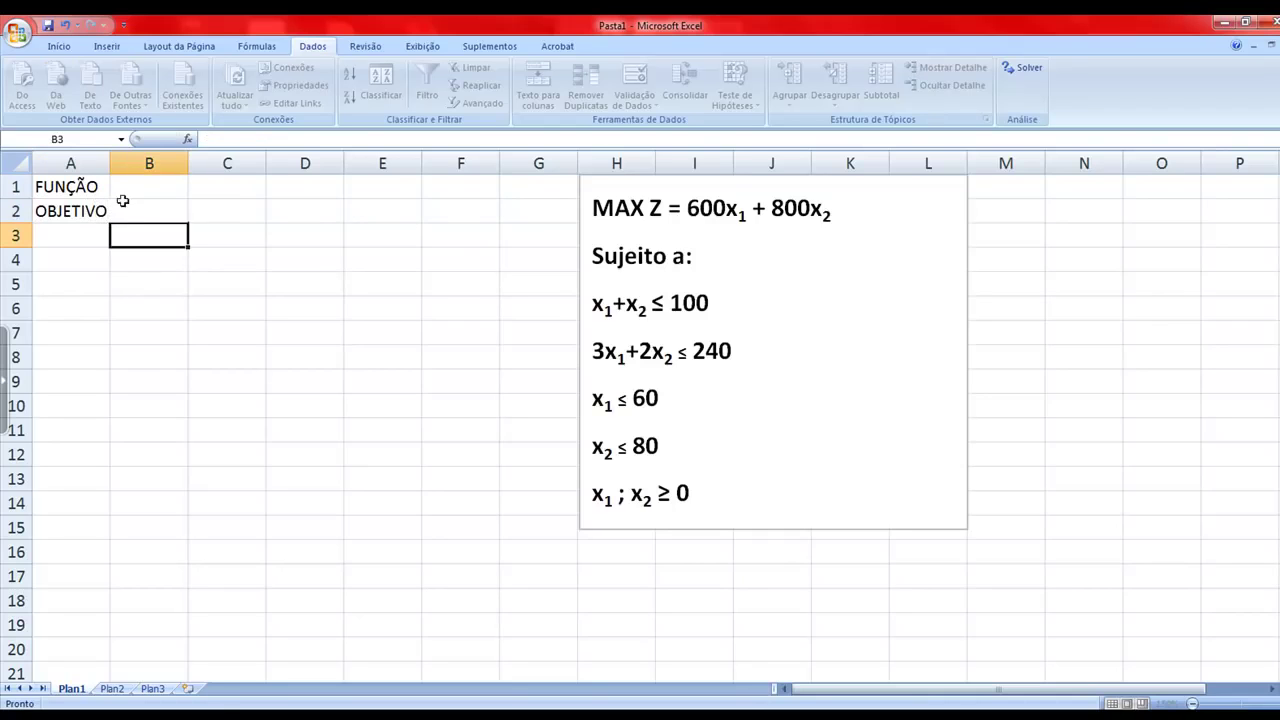
pyautogui.moveTo(110, 163); pyautogui.dragTo(243, 186)
# - Enter the heading "Coeficientes de variáveis" in cell B1
pyautogui.click(195, 182)
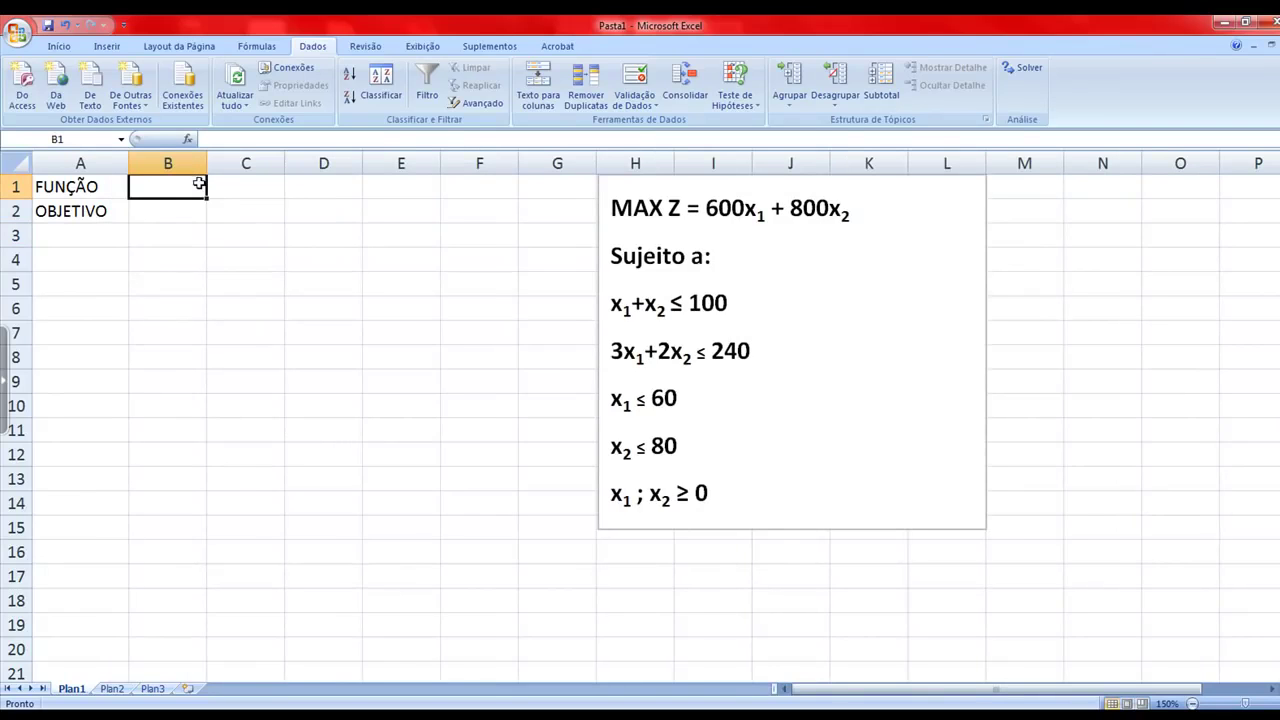
pyautogui.write('Co')
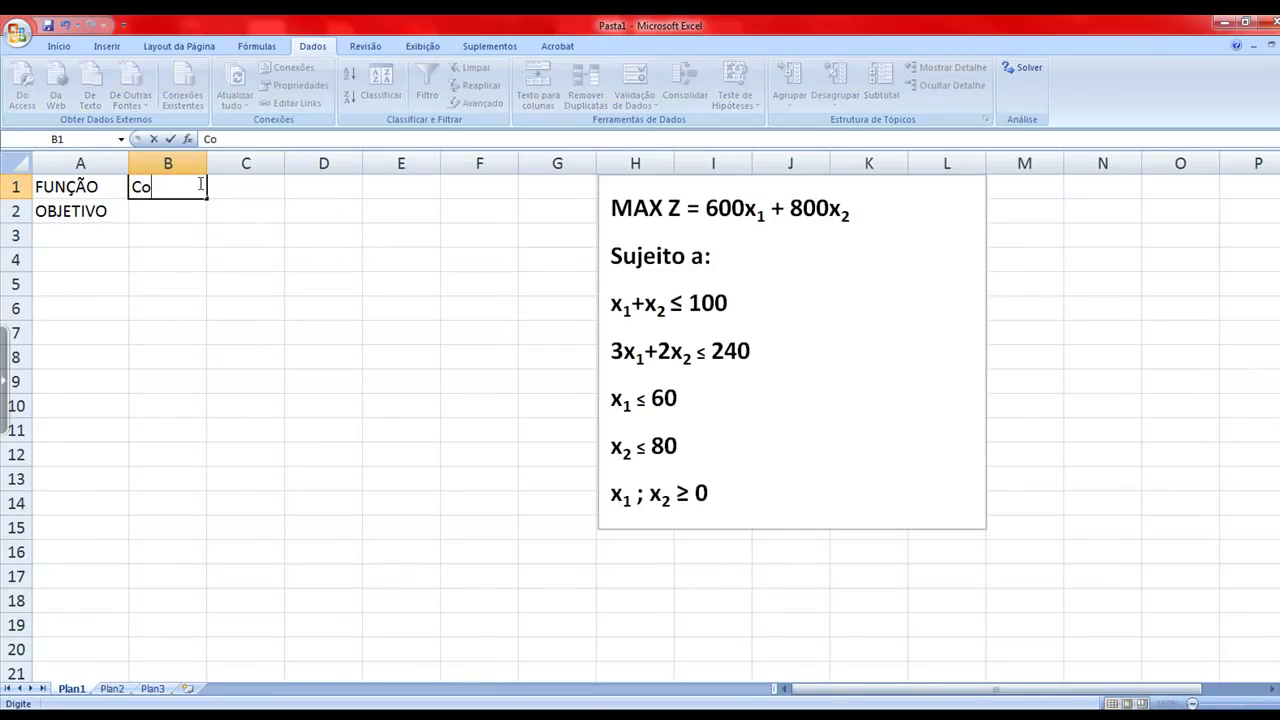
pyautogui.write('eficientes de ')
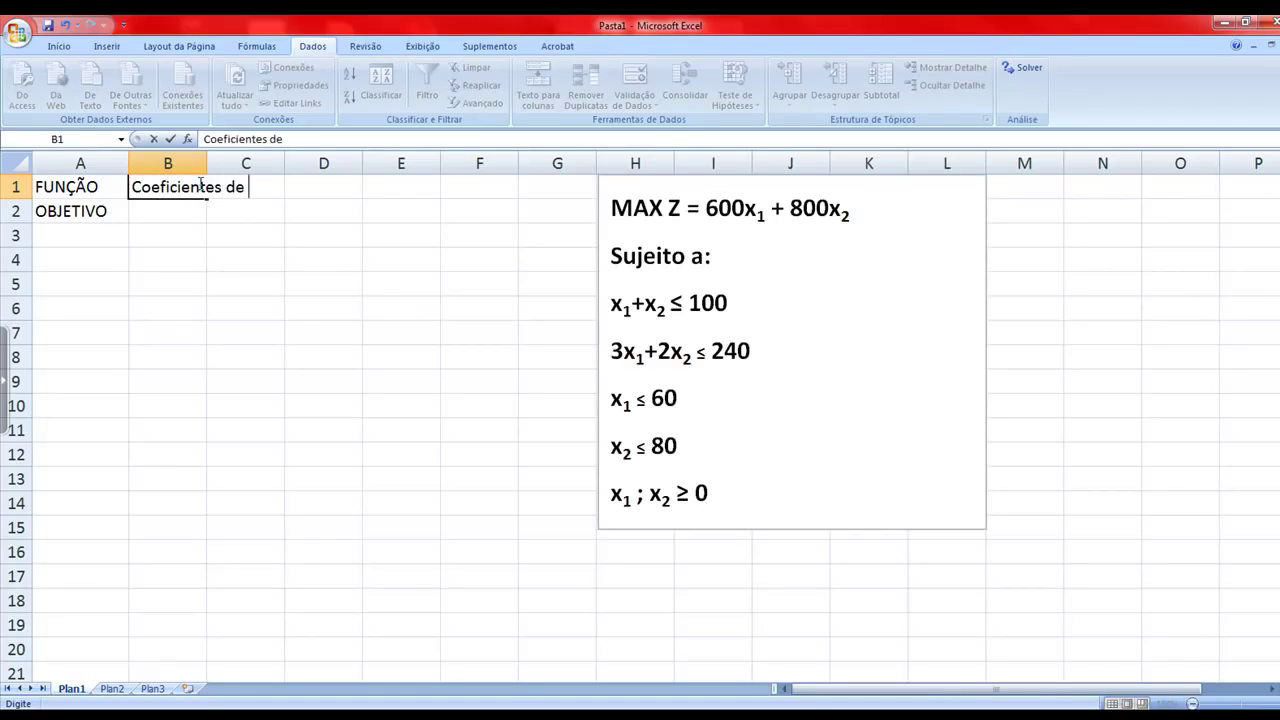
pyautogui.write('variáveis')
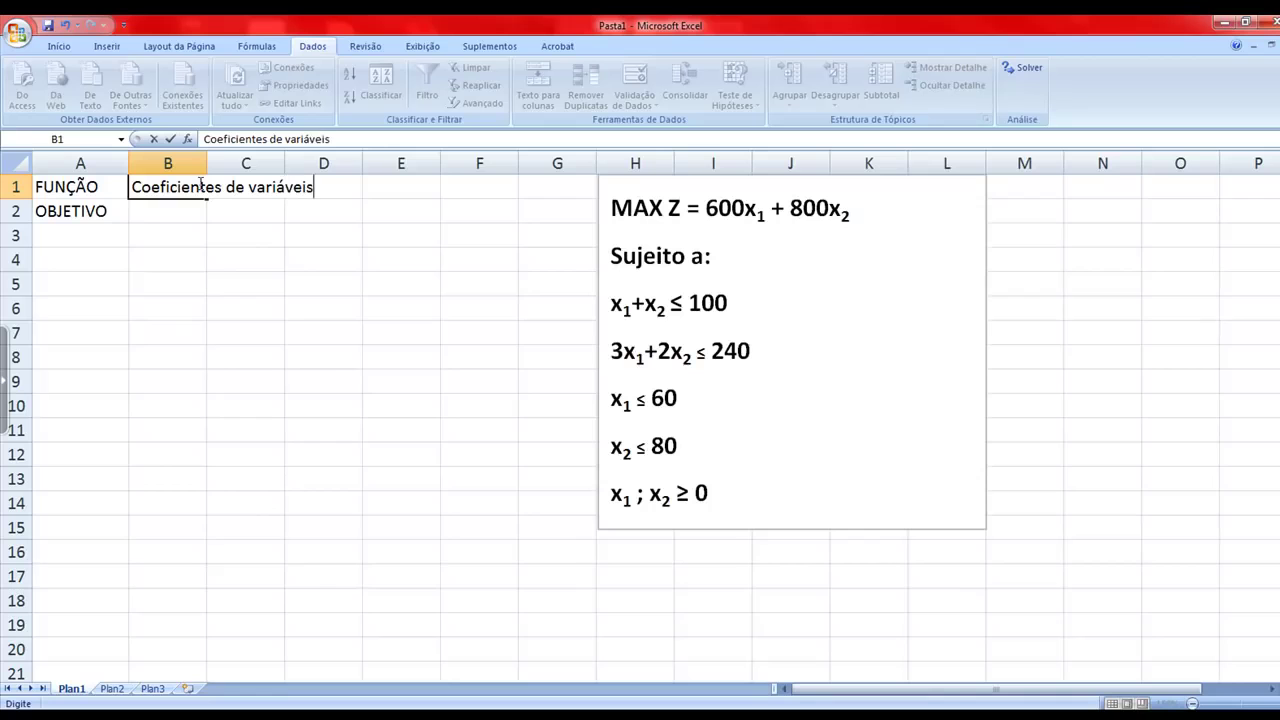
pyautogui.click(248, 208)
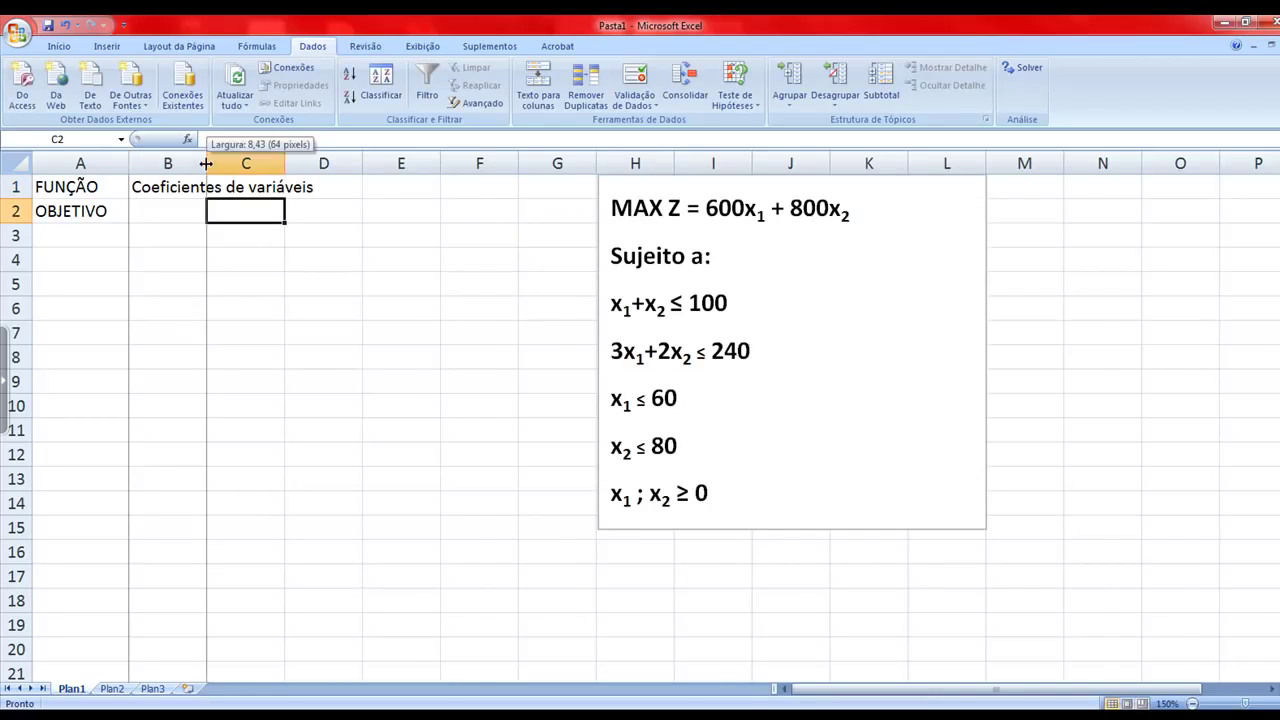
# - Widen columns B and C so the coefficients heading fits across the two columns
pyautogui.moveTo(206, 163); pyautogui.dragTo(244, 163)
pyautogui.moveTo(326, 163); pyautogui.dragTo(342, 163)
pyautogui.moveTo(213, 211); pyautogui.dragTo(268, 212)
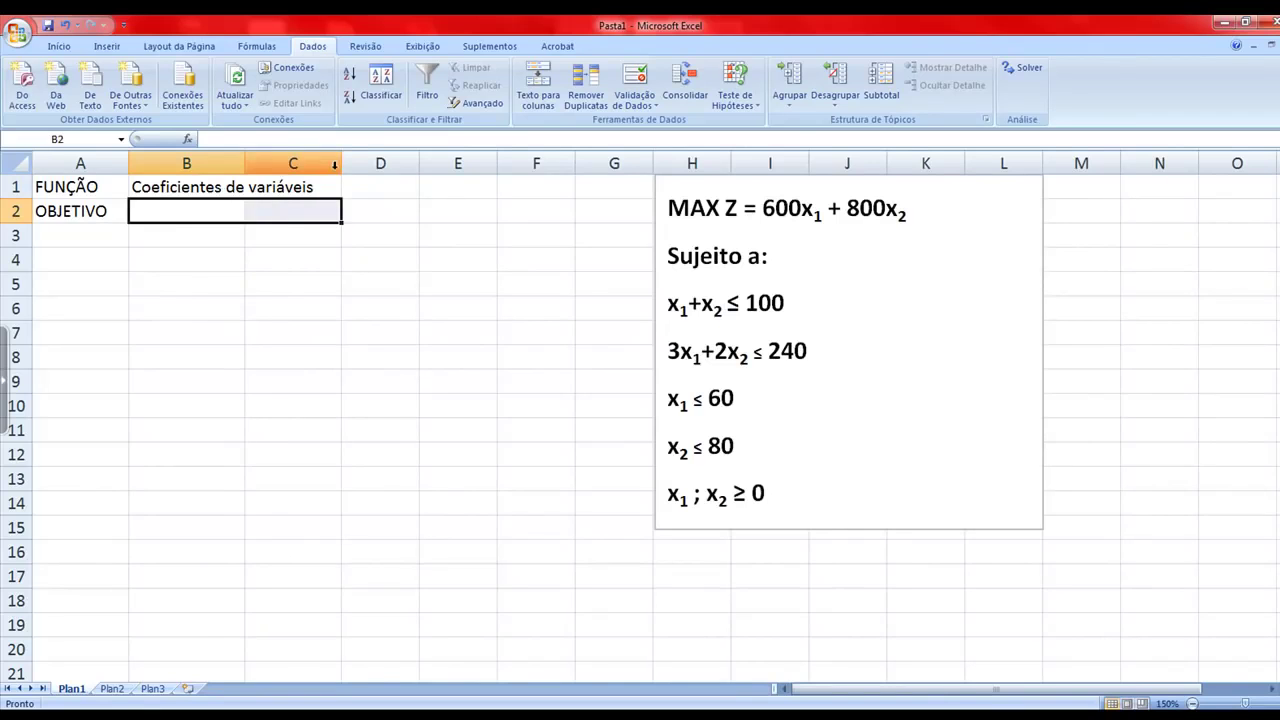
pyautogui.moveTo(342, 163); pyautogui.dragTo(356, 163)
# - Enter the variable names x1 in B2 and x2 in C2 under the coefficients heading
pyautogui.click(207, 208)
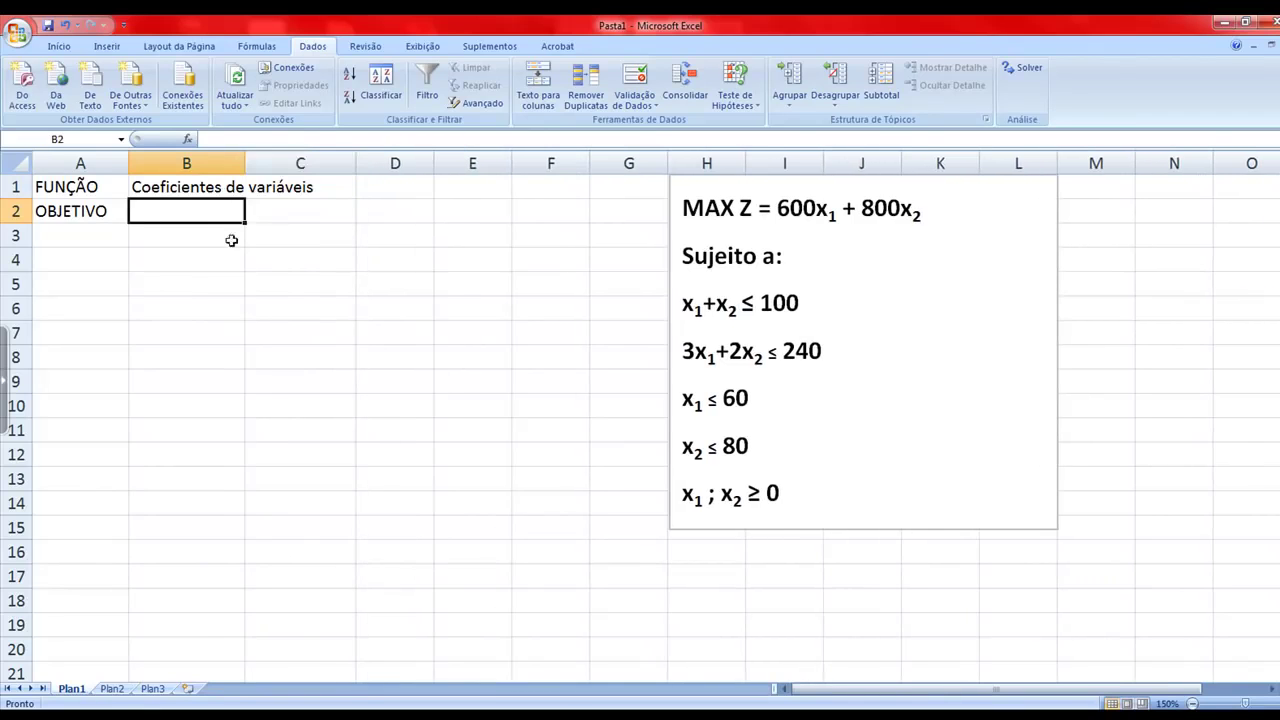
pyautogui.write('x1')
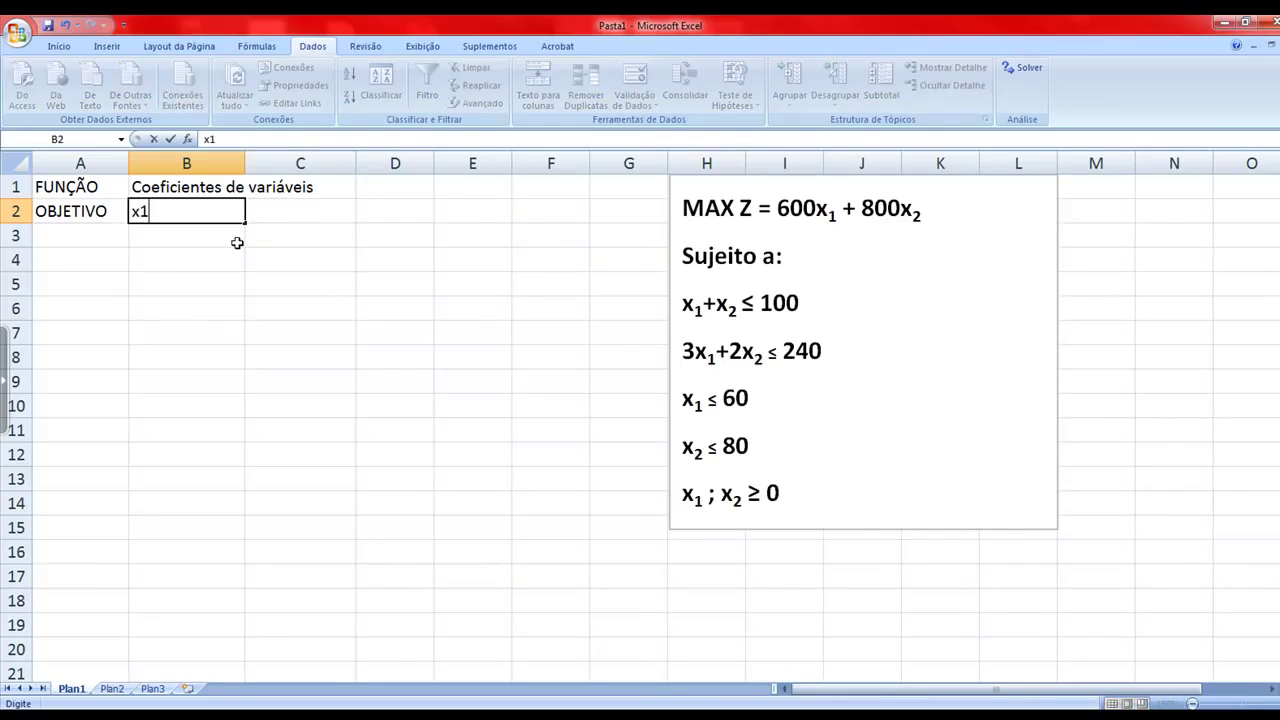
pyautogui.press('Tab')
pyautogui.write('x2')
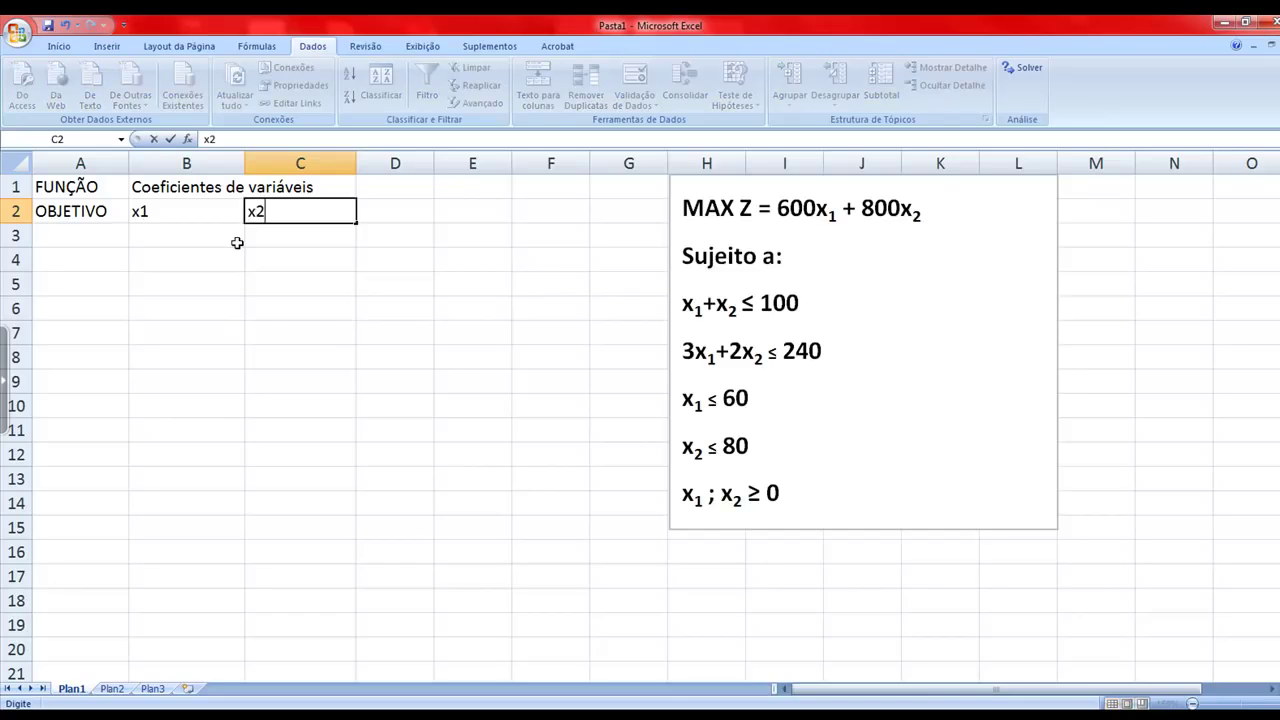
pyautogui.press('Return')
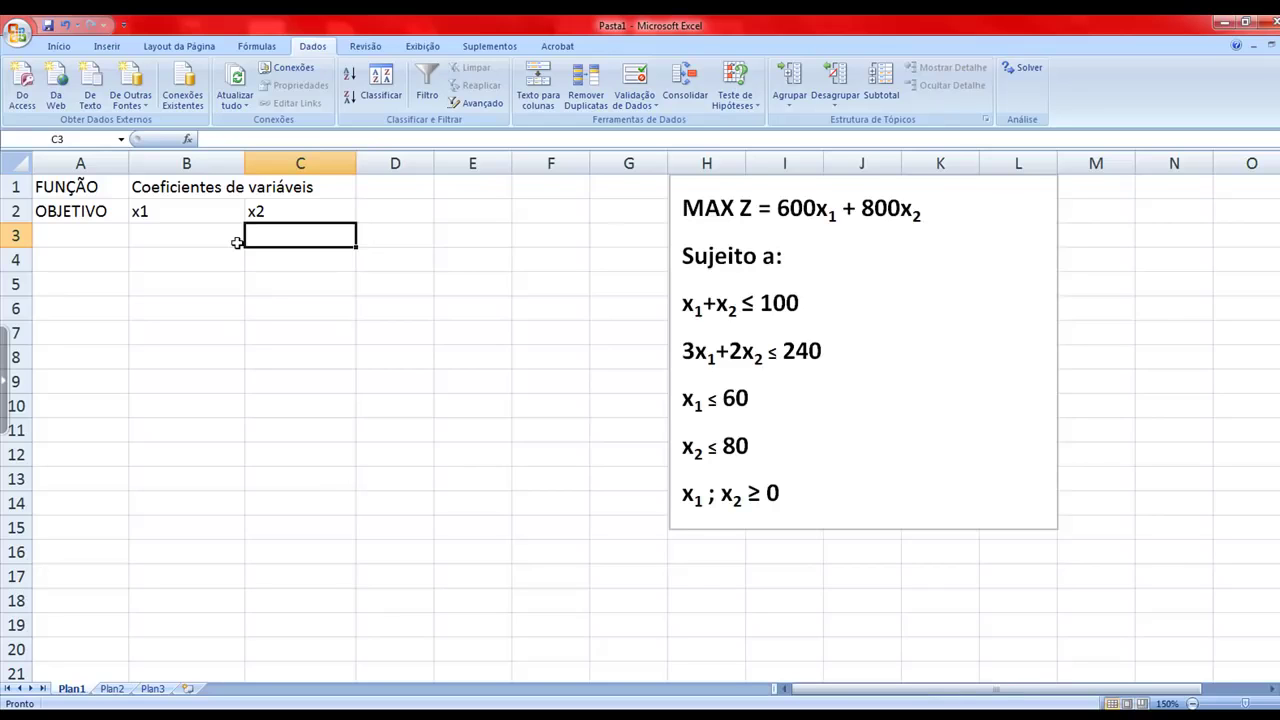
pyautogui.press('Up')
pyautogui.press('Right')
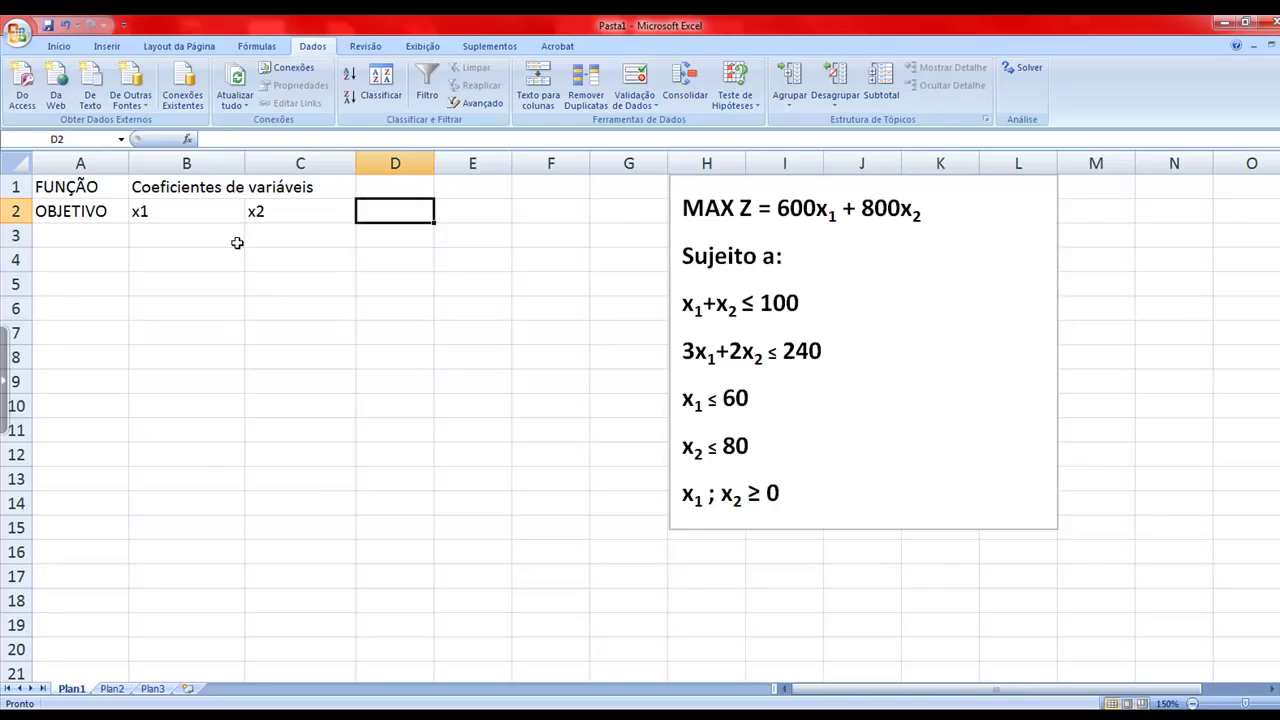
pyautogui.write('x3')
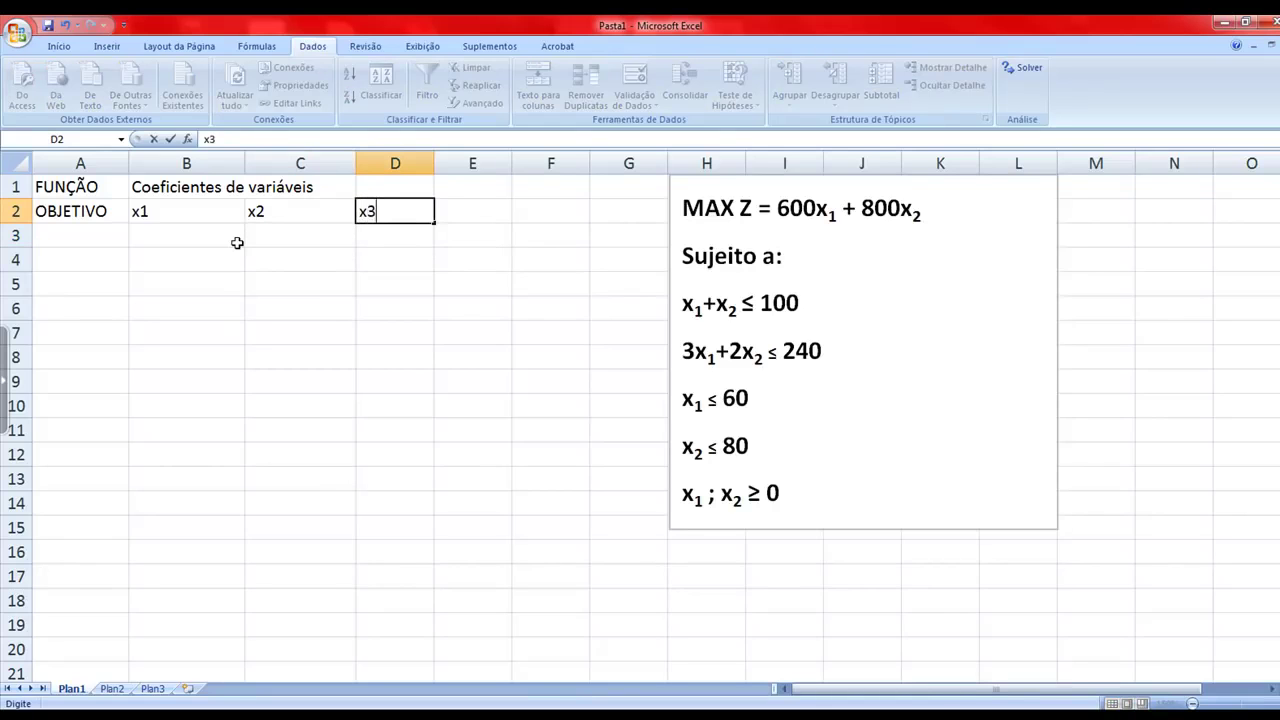
pyautogui.press('BackSpace')
pyautogui.press('BackSpace')
pyautogui.press('Return')
pyautogui.press('Left')
pyautogui.press('Left')
pyautogui.press('Up')
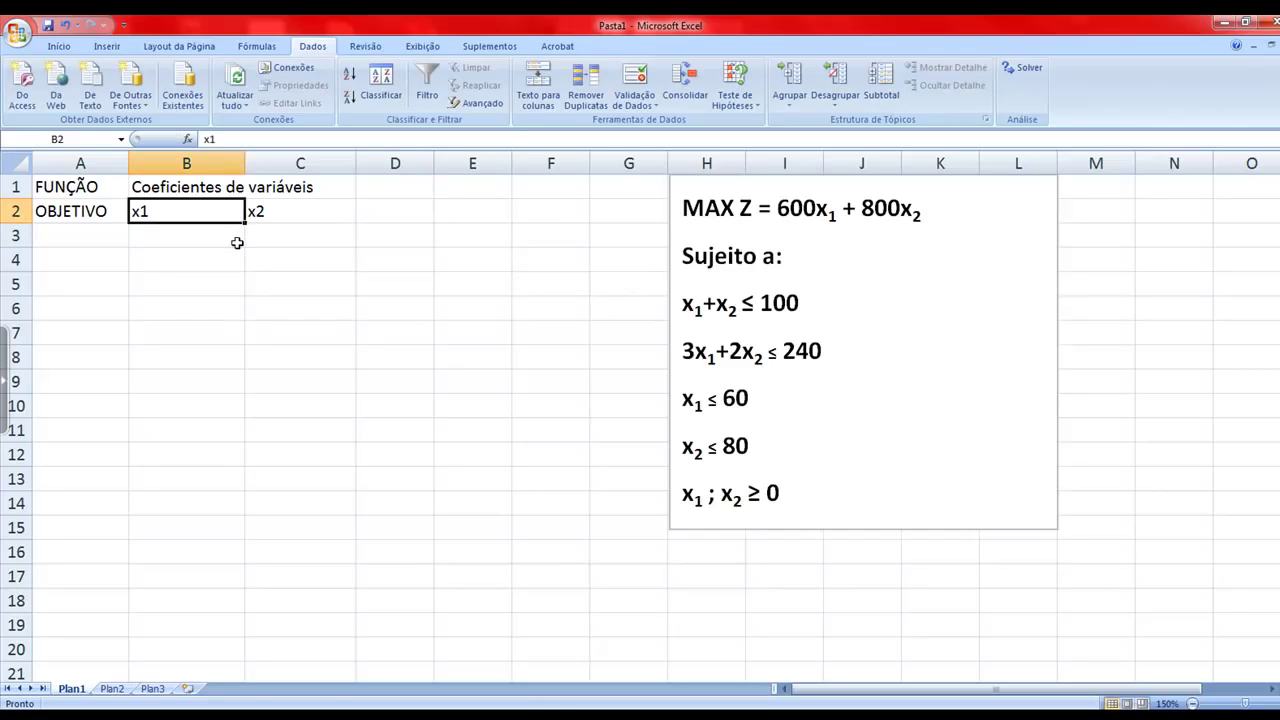
pyautogui.press('Right')
pyautogui.press('Left')
# - Centre the x1 and x2 labels in B2:C2, and merge and centre the "Coeficientes de variáveis" heading across B1:C1
pyautogui.moveTo(222, 209); pyautogui.dragTo(256, 209)
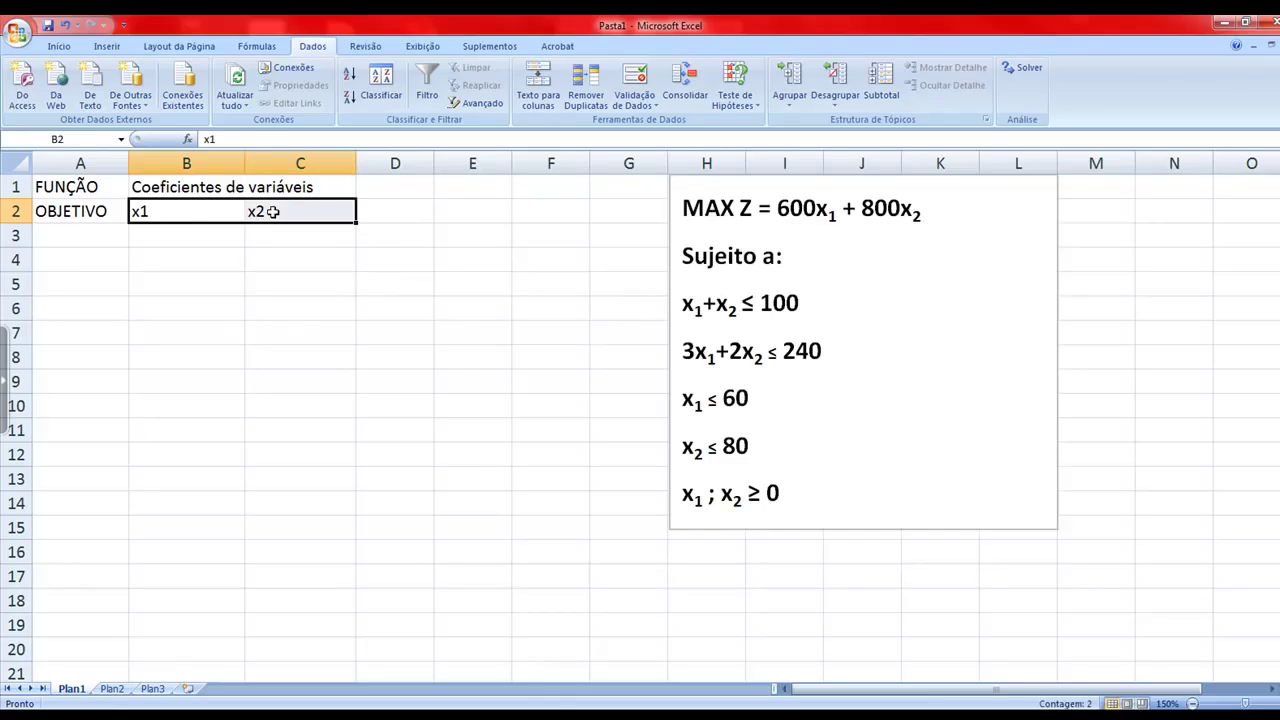
pyautogui.click(60, 46)
pyautogui.click(323, 97)
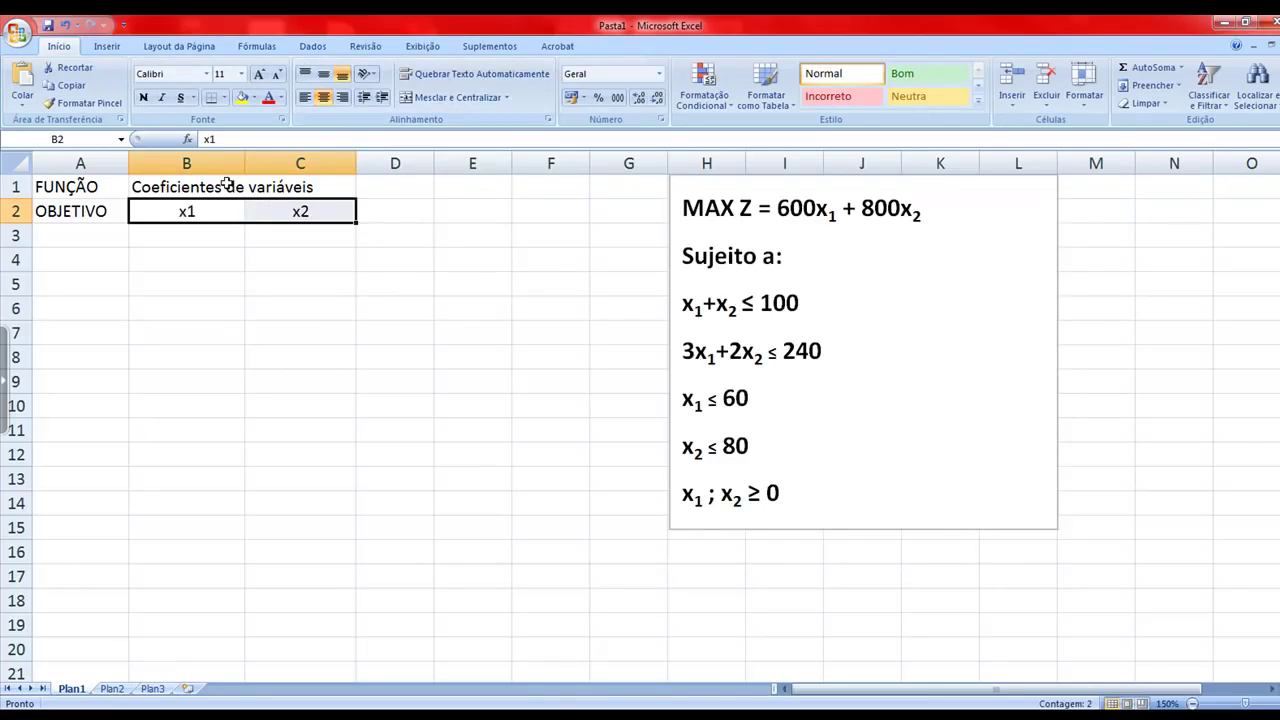
pyautogui.moveTo(229, 187); pyautogui.dragTo(283, 187)
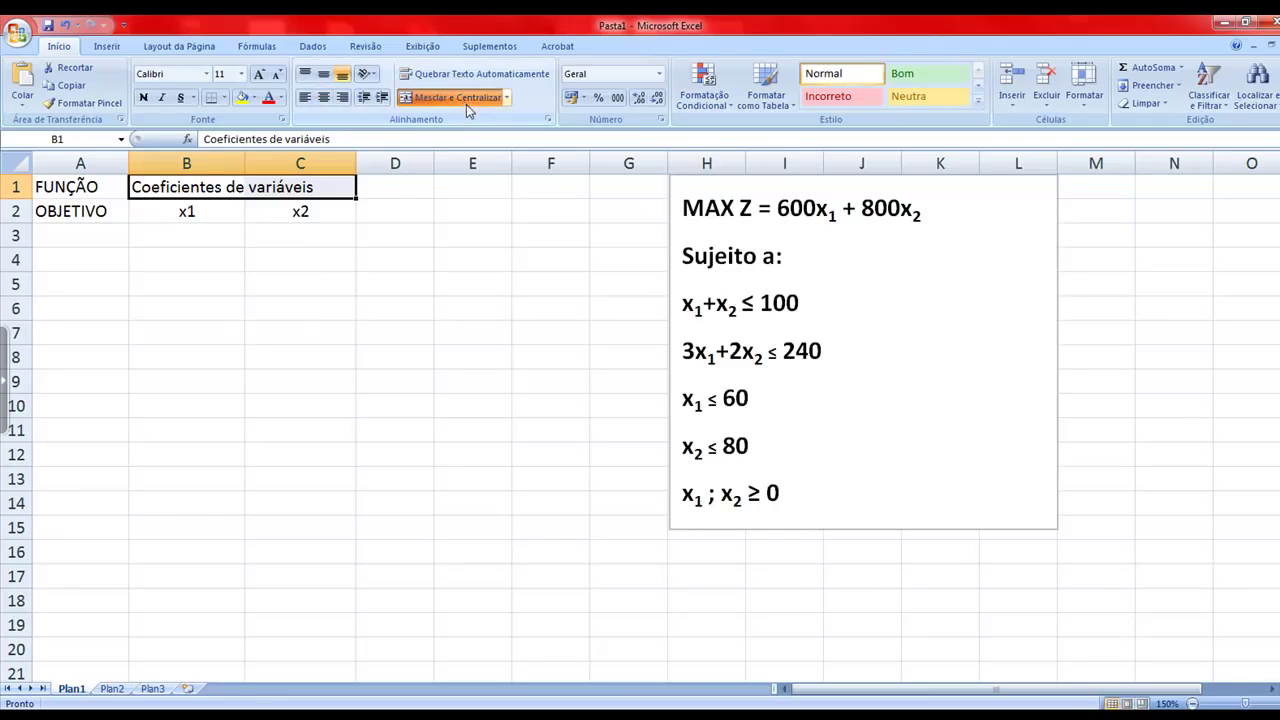
pyautogui.click(464, 100)
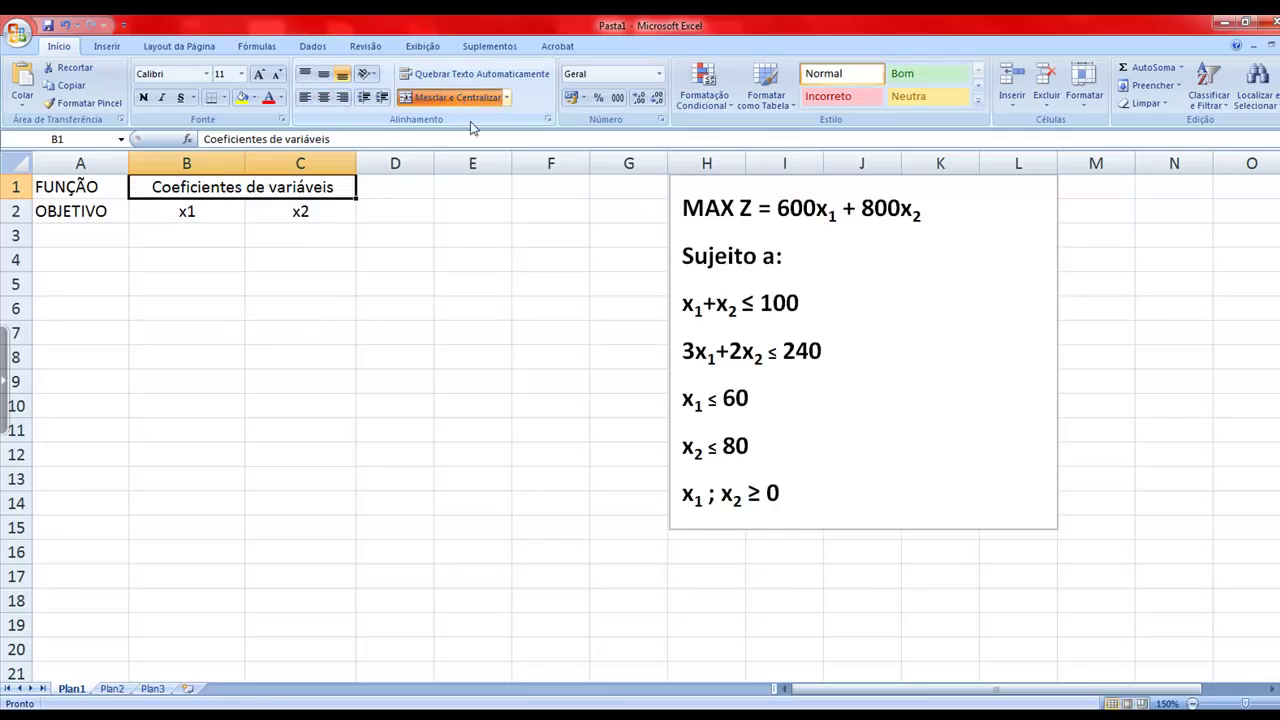
pyautogui.click(200, 211)
pyautogui.click(284, 212)
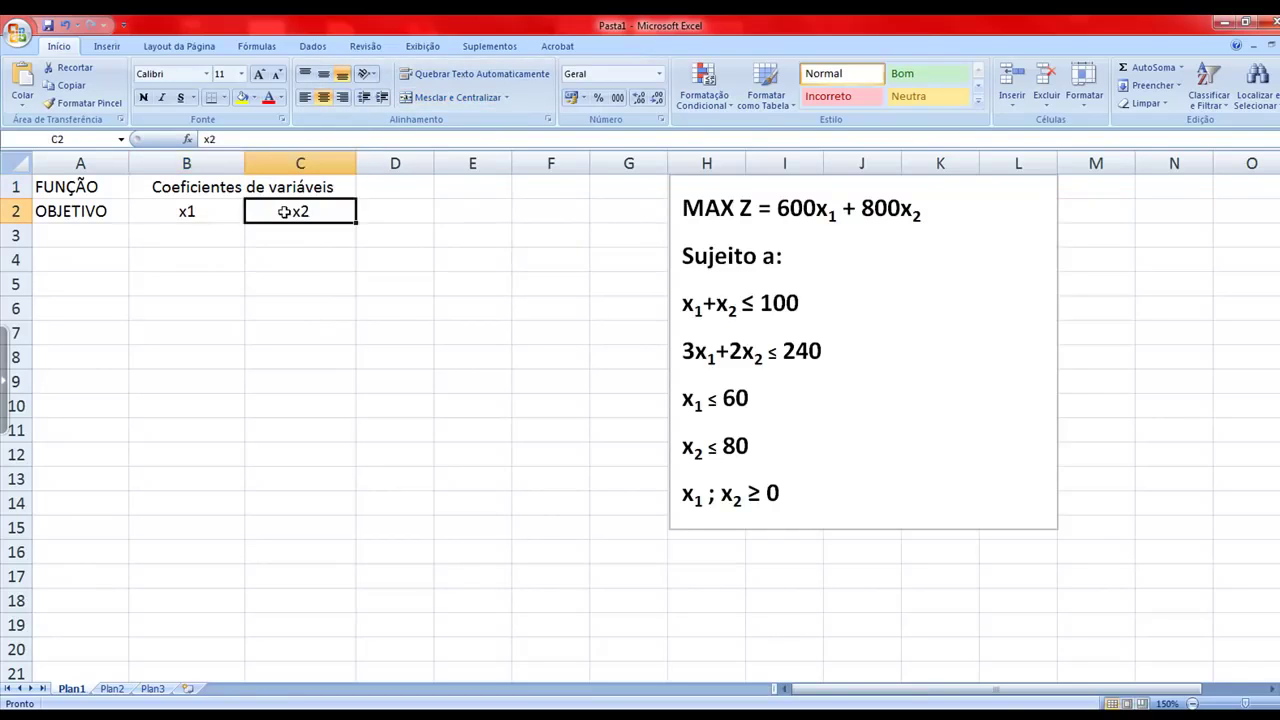
pyautogui.click(106, 238)
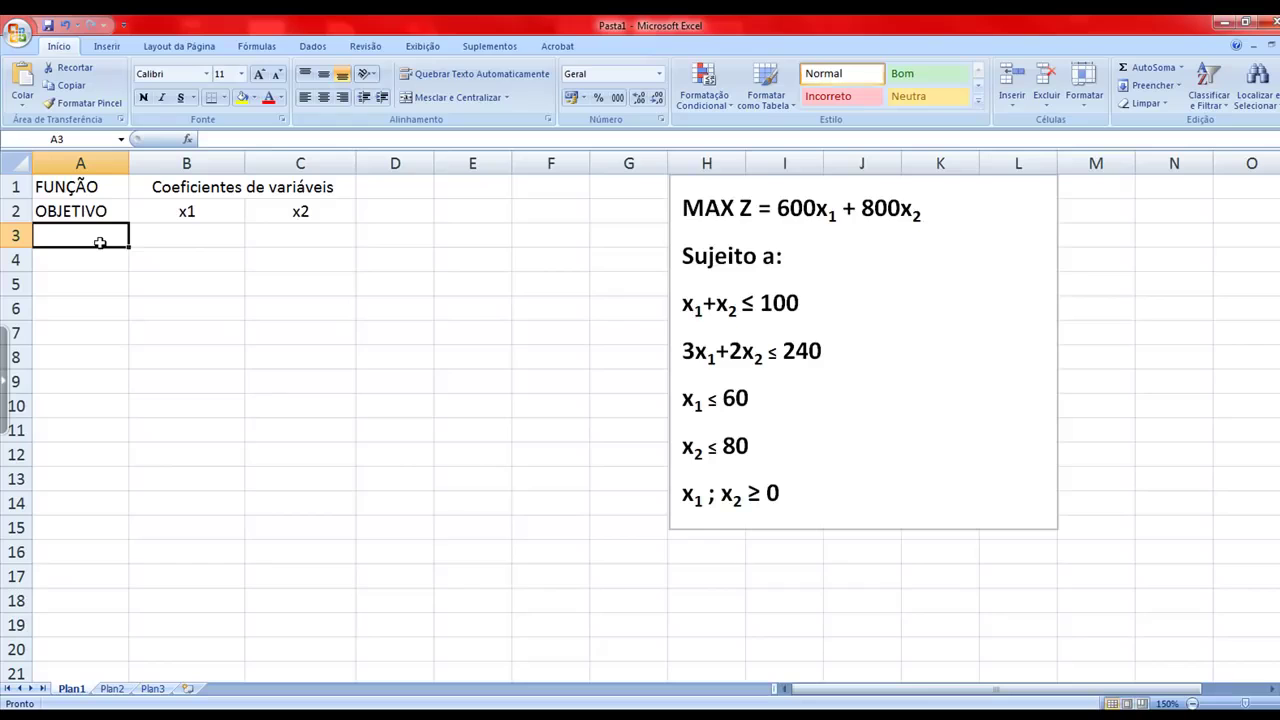
pyautogui.click(183, 235)
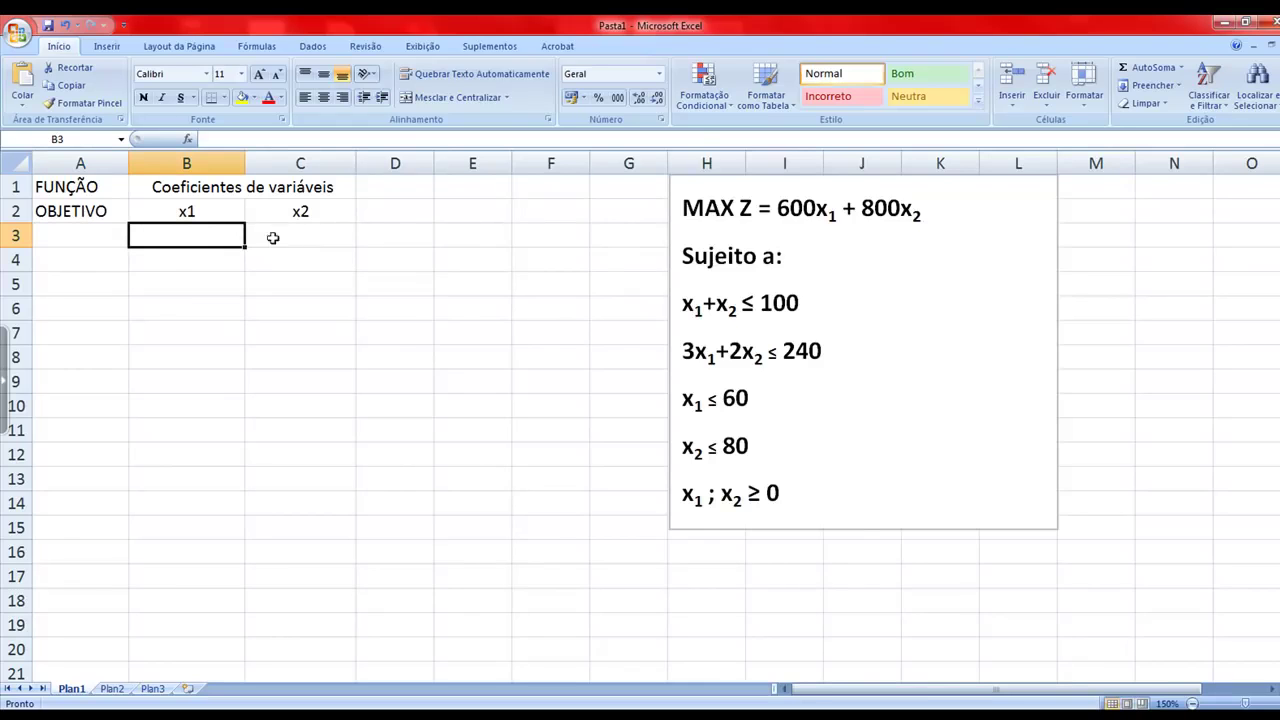
# - Enter 600, the x1 coefficient from the objective function, in cell B3
pyautogui.click(258, 238)
pyautogui.click(236, 236)
pyautogui.moveTo(682, 208); pyautogui.dragTo(926, 213)
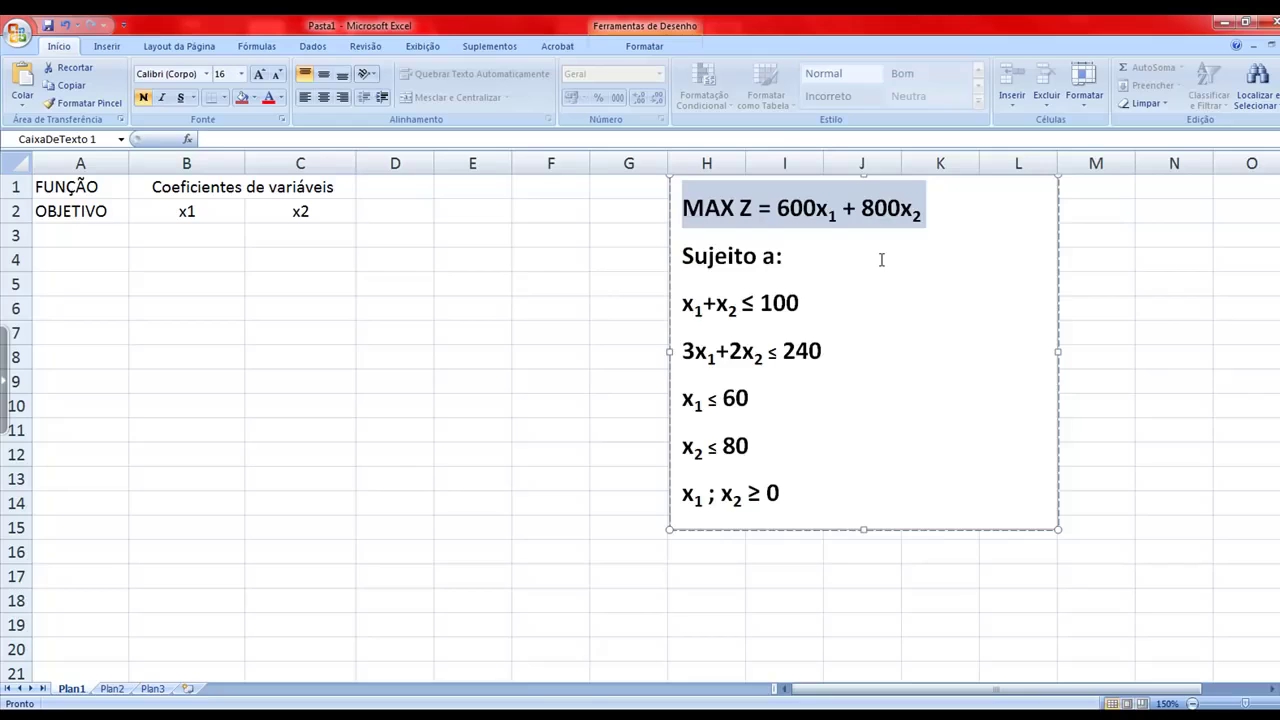
pyautogui.click(805, 221)
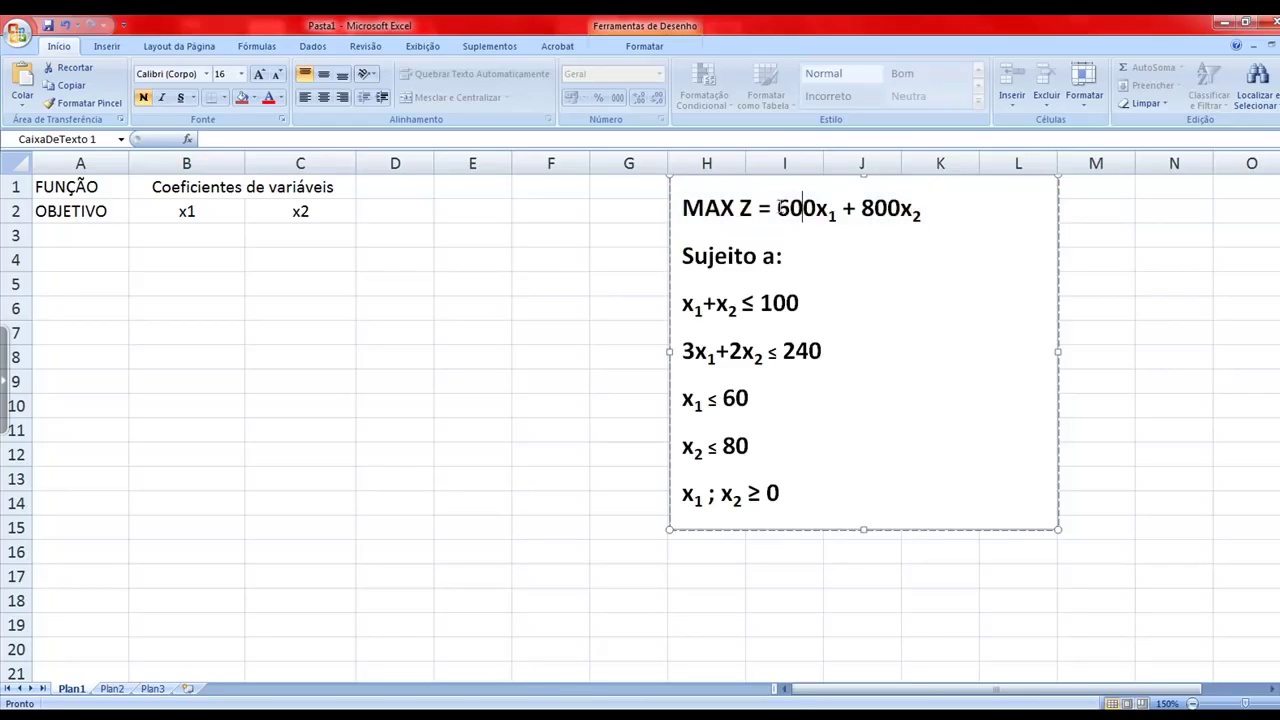
pyautogui.moveTo(836, 214); pyautogui.dragTo(779, 228)
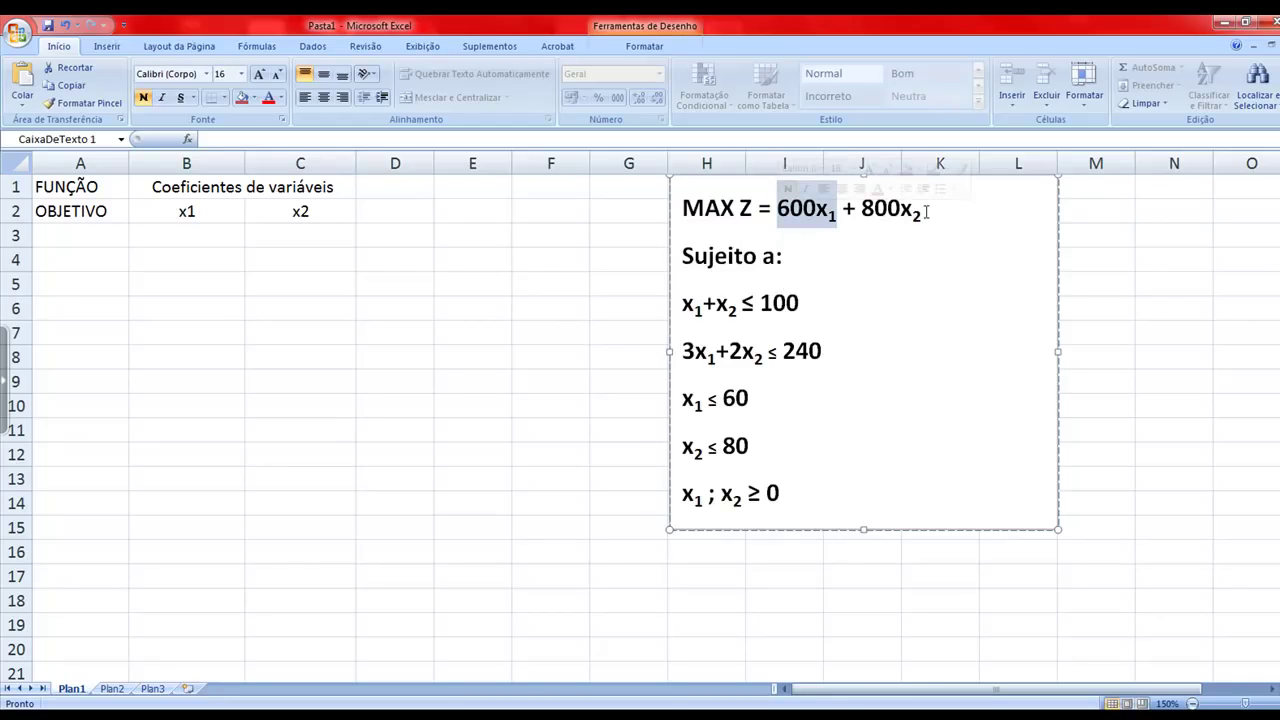
pyautogui.moveTo(925, 213); pyautogui.dragTo(866, 213)
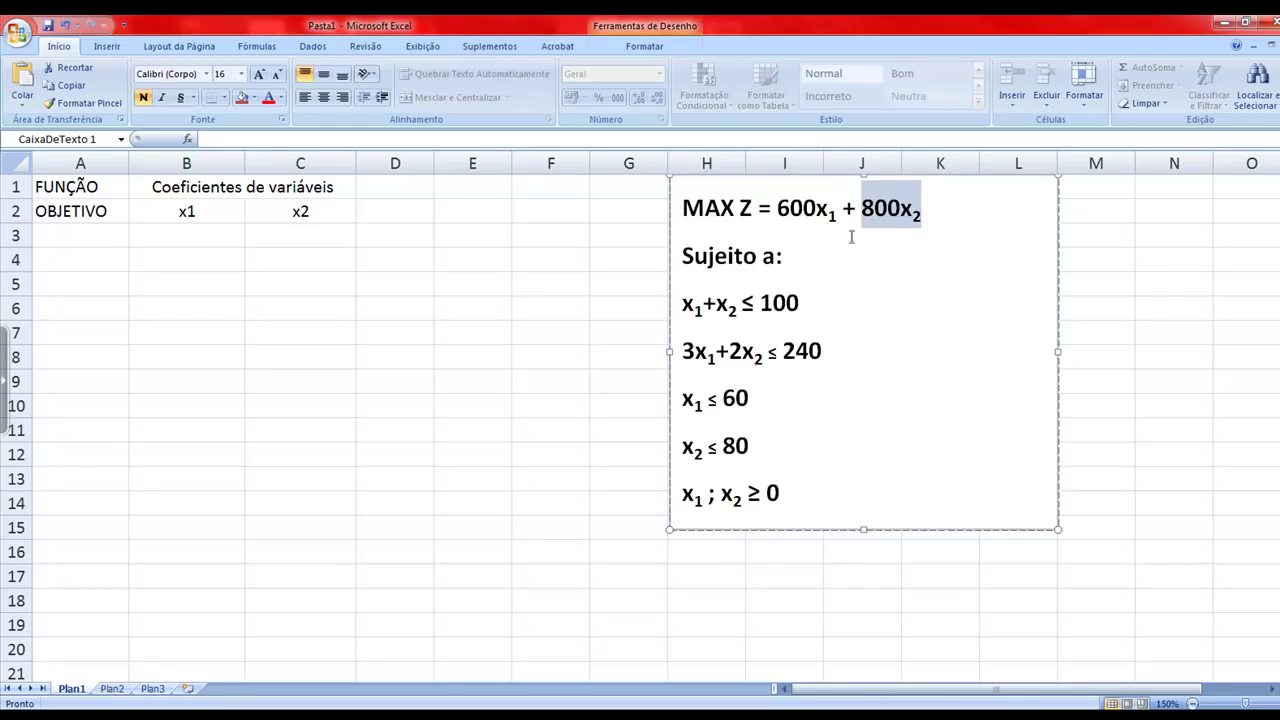
pyautogui.click(236, 240)
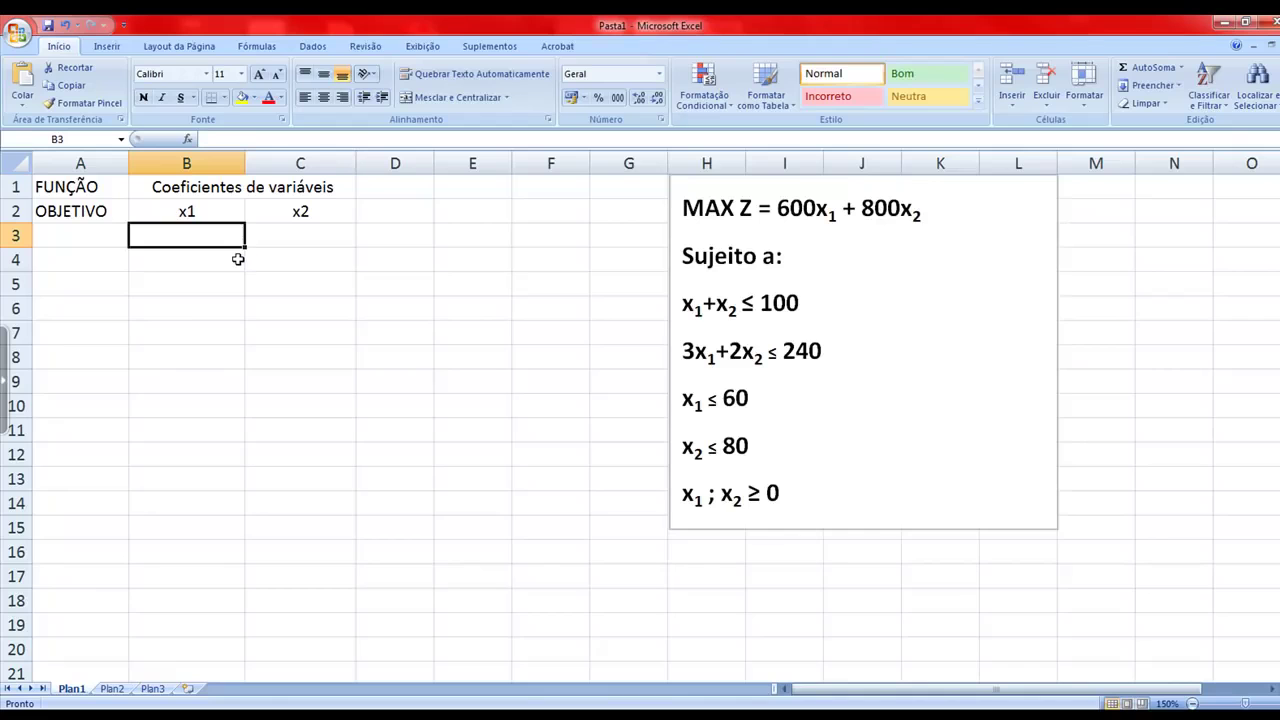
pyautogui.write('600')
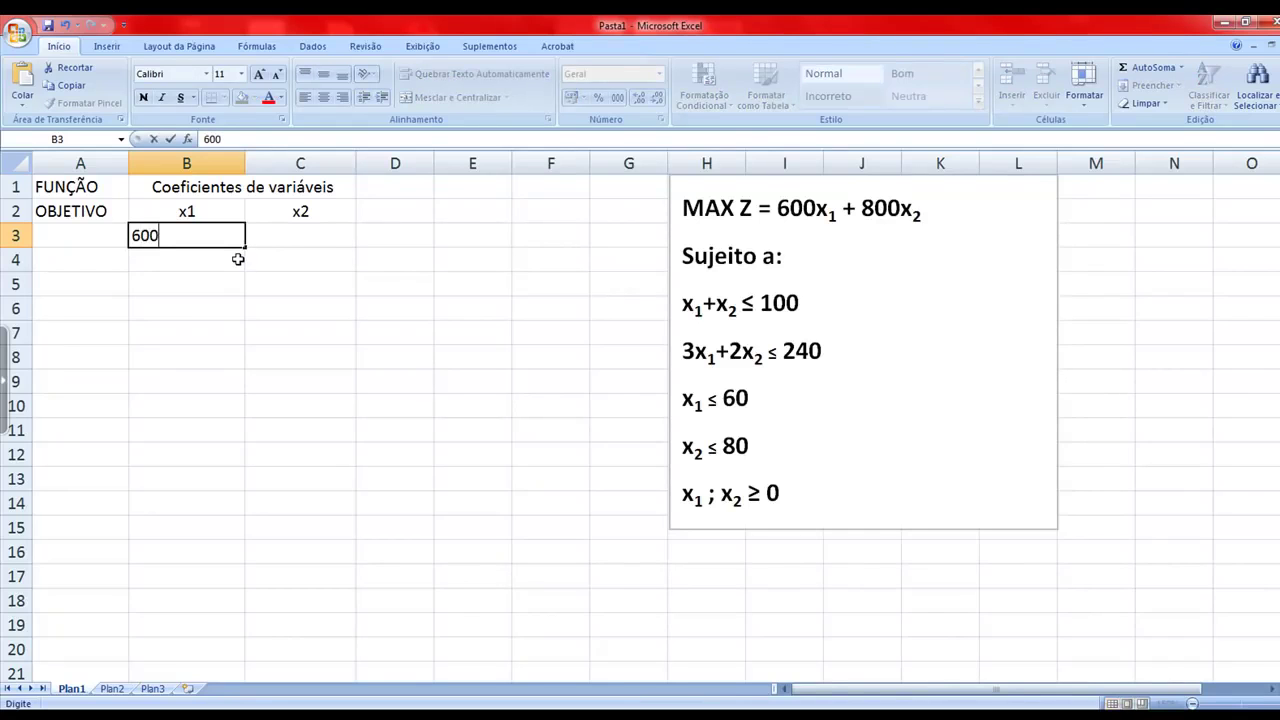
pyautogui.press('Right')
pyautogui.press('Left')
# - Centre the x1 label and its coefficient in cells B2:B3
pyautogui.moveTo(206, 211); pyautogui.dragTo(213, 232)
pyautogui.click(323, 97)
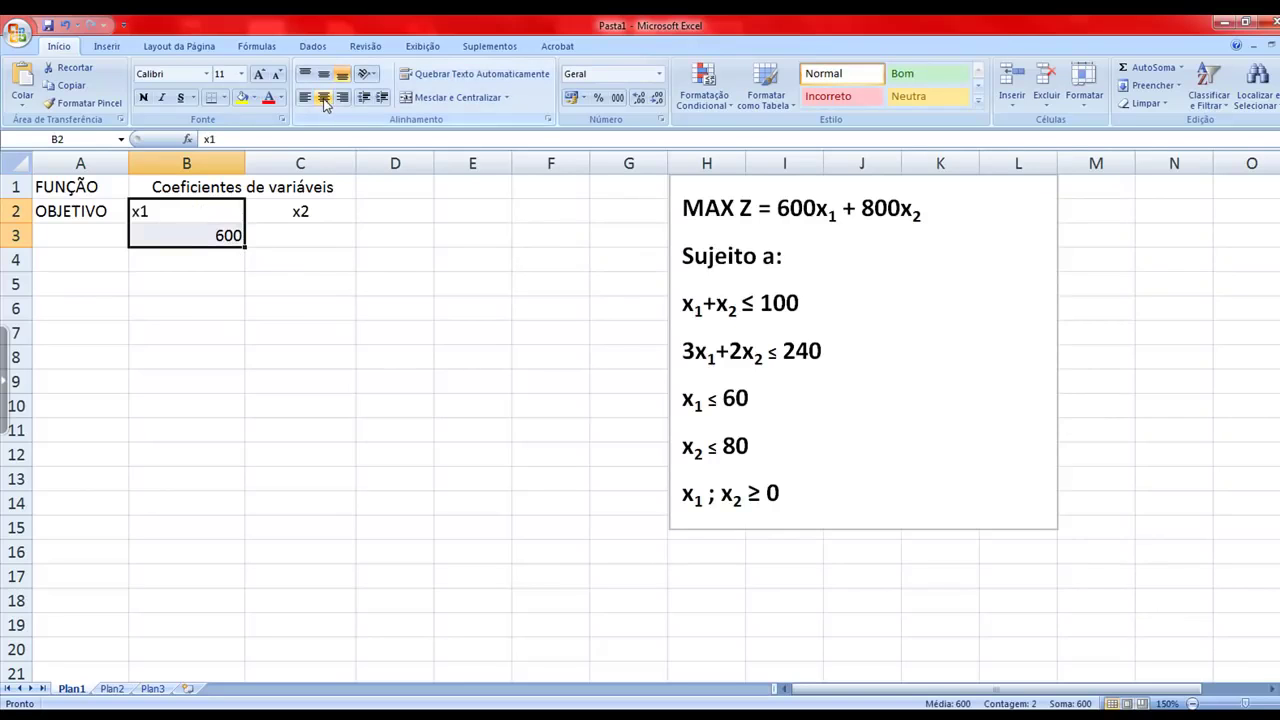
pyautogui.click(323, 97)
# - Enter 800, the x2 coefficient from the objective function, in cell C3
pyautogui.click(314, 227)
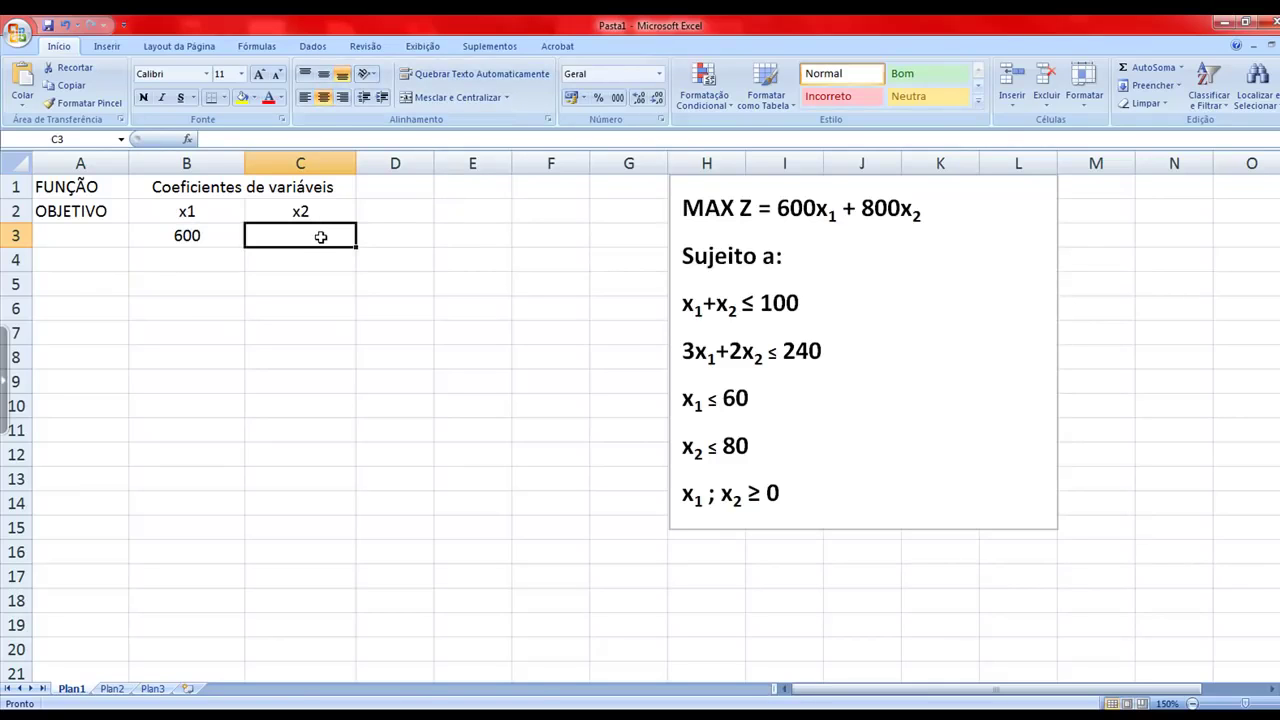
pyautogui.write('800')
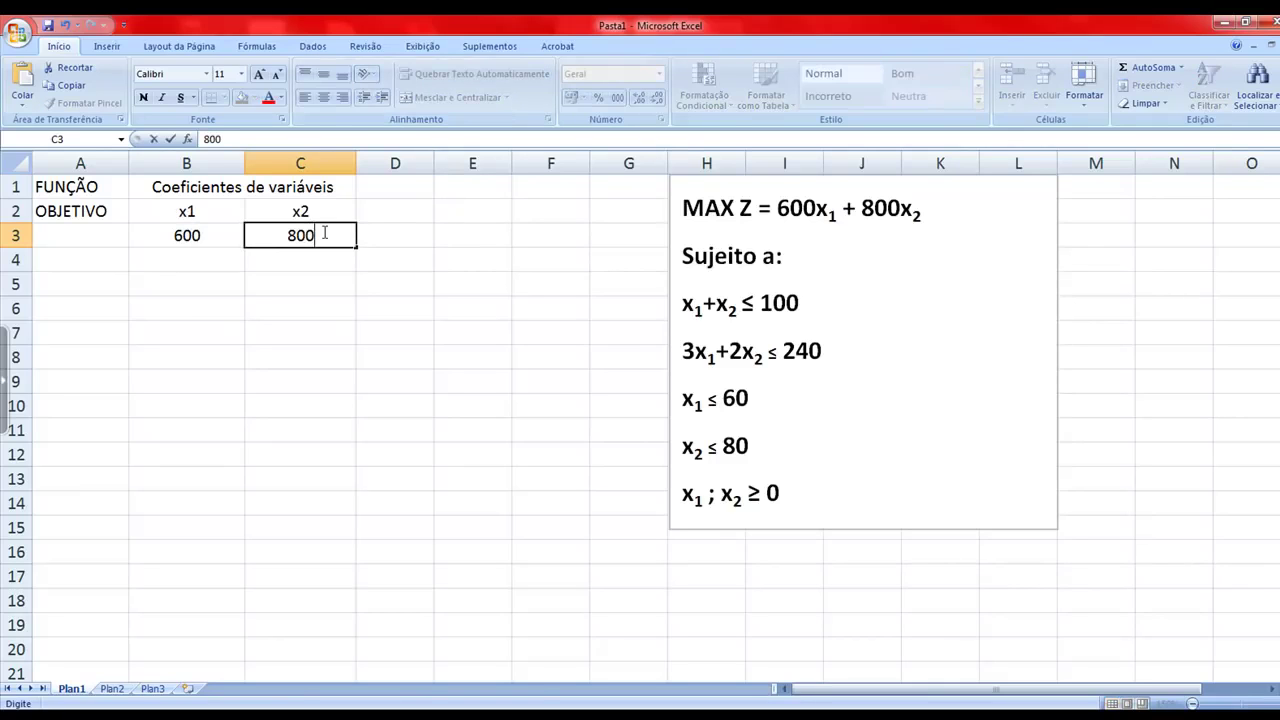
pyautogui.press('Return')
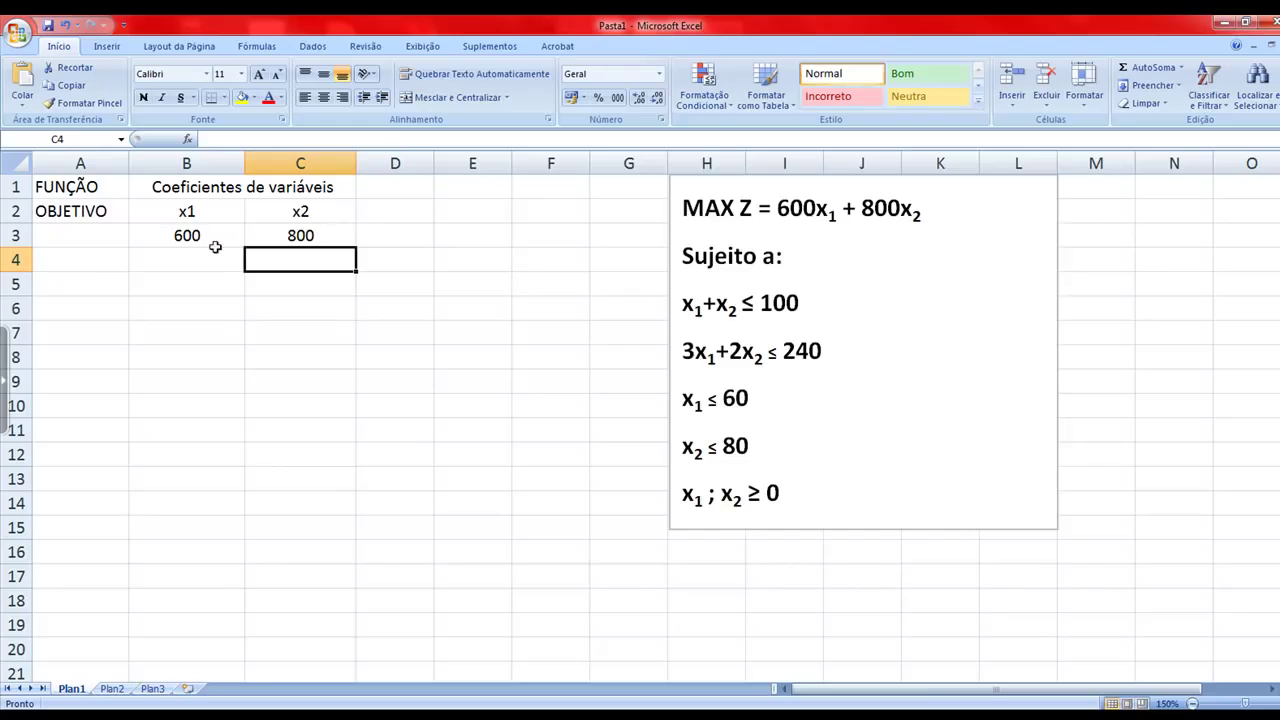
# - Enter the label "Variável ideal" in A4 and widen column A to fit it
pyautogui.click(105, 261)
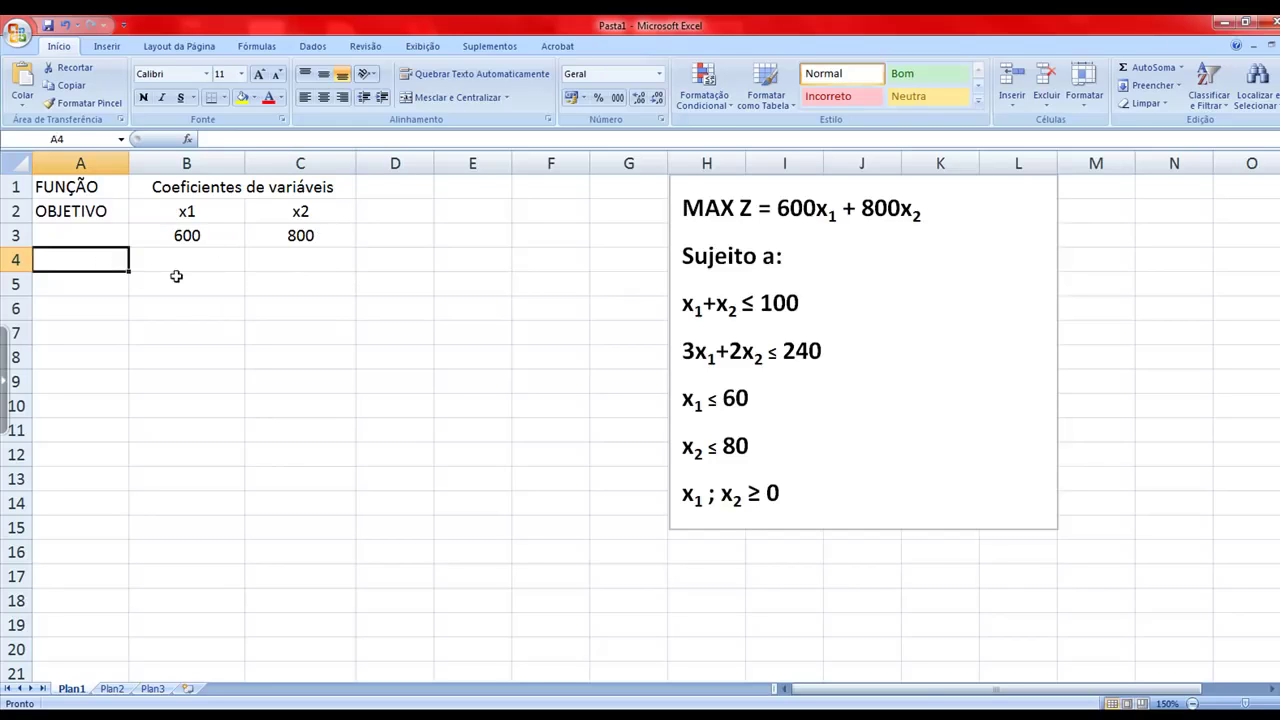
pyautogui.moveTo(281, 265); pyautogui.dragTo(132, 259)
pyautogui.click(100, 260)
pyautogui.write('Variável ideal')
pyautogui.press('Return')
pyautogui.moveTo(129, 162); pyautogui.dragTo(143, 162)
# - Fill the ideal variable cells B4:C4 with light grey
pyautogui.click(207, 262)
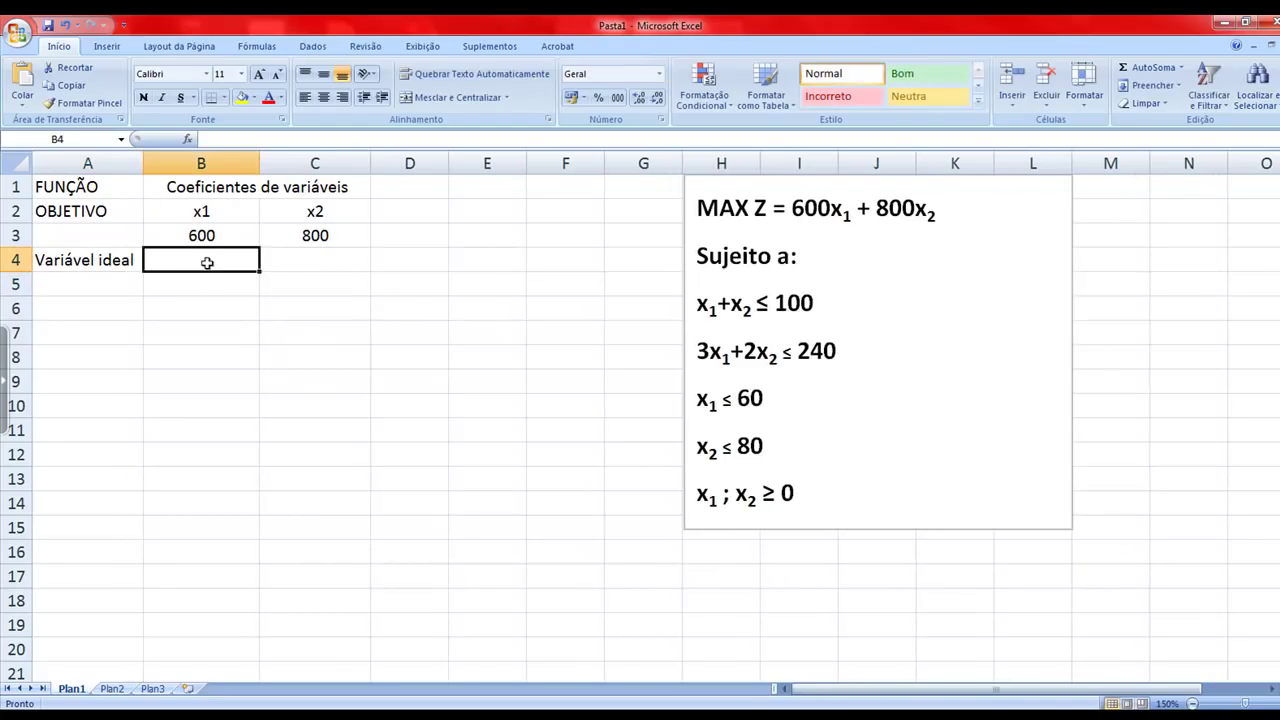
pyautogui.click(207, 215)
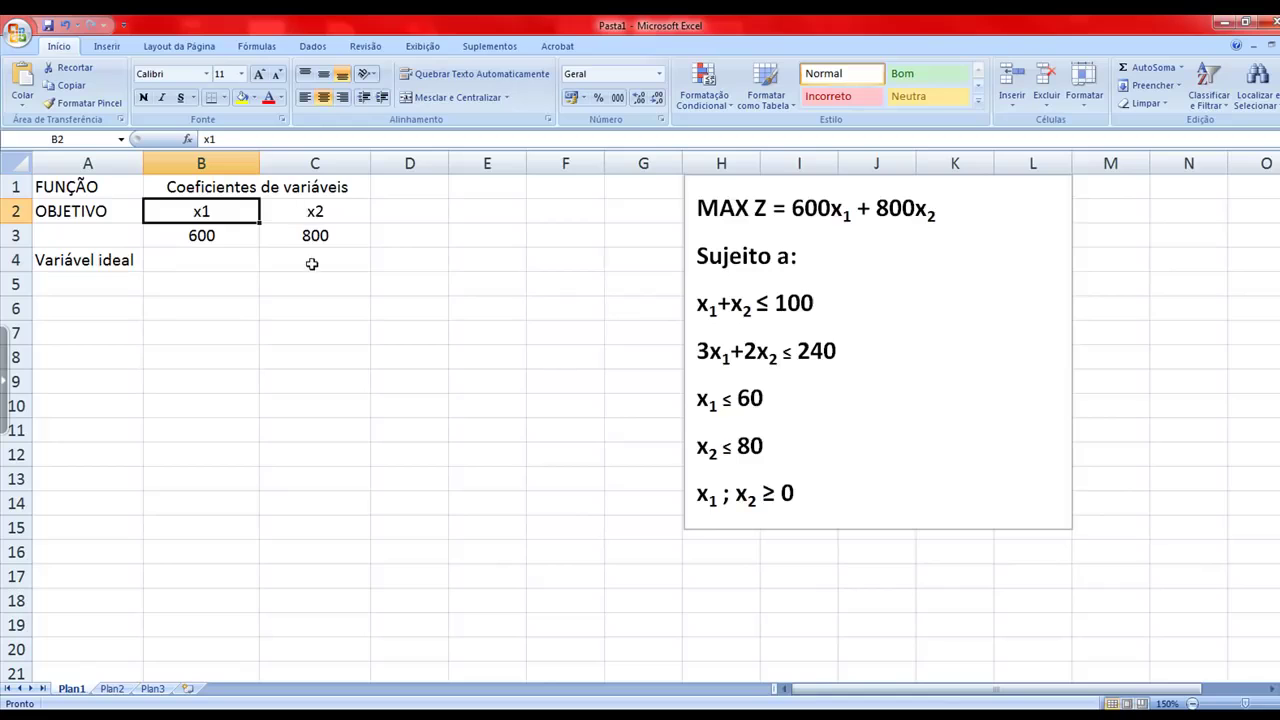
pyautogui.click(313, 258)
pyautogui.click(327, 211)
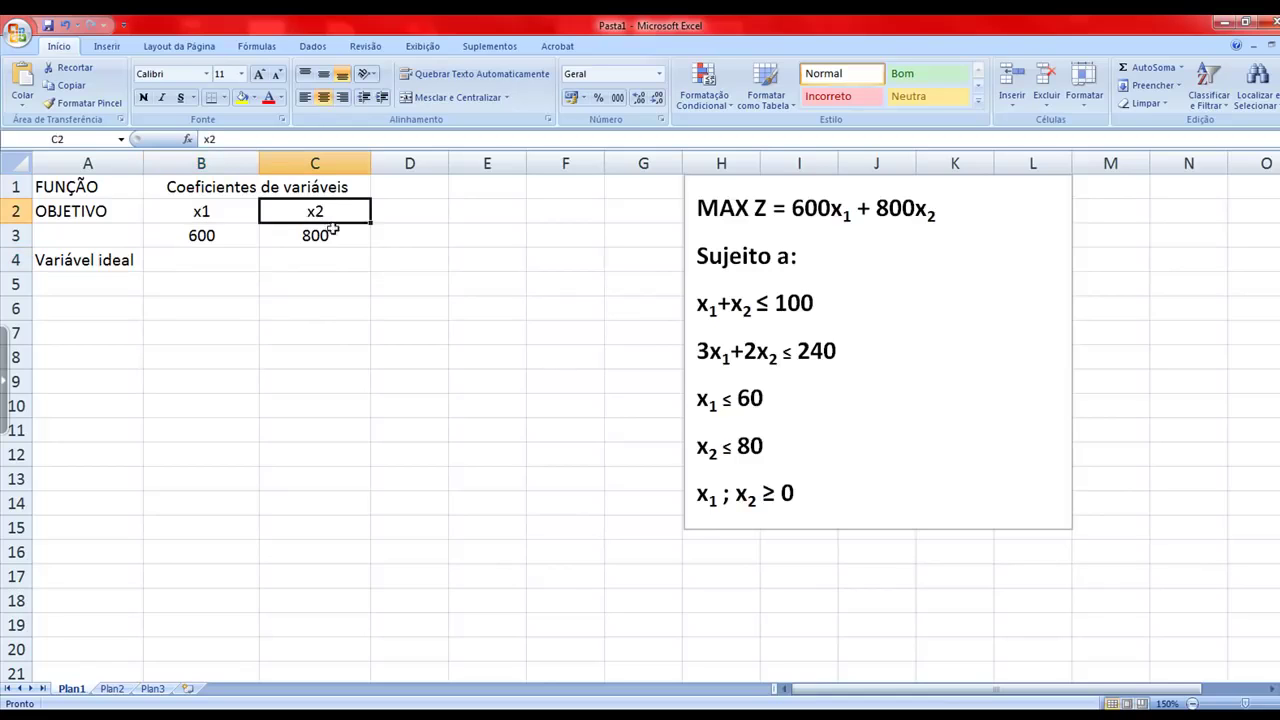
pyautogui.moveTo(329, 257); pyautogui.dragTo(223, 260)
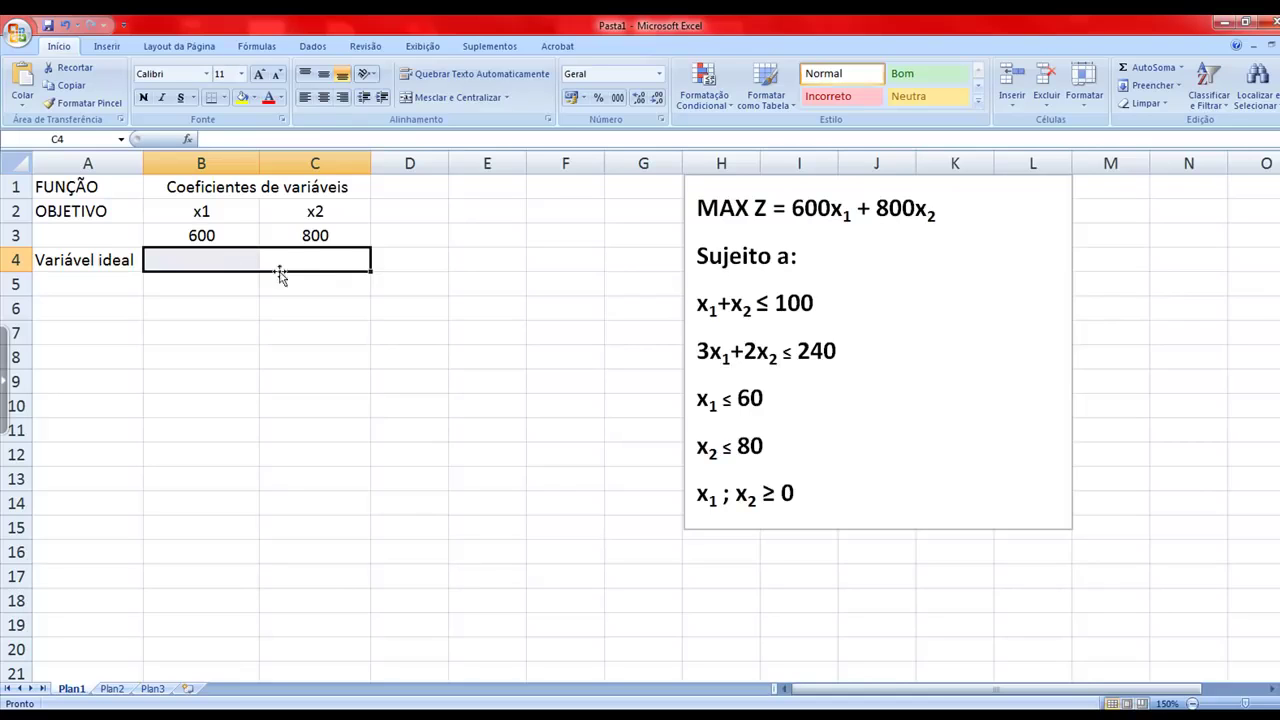
pyautogui.click(255, 97)
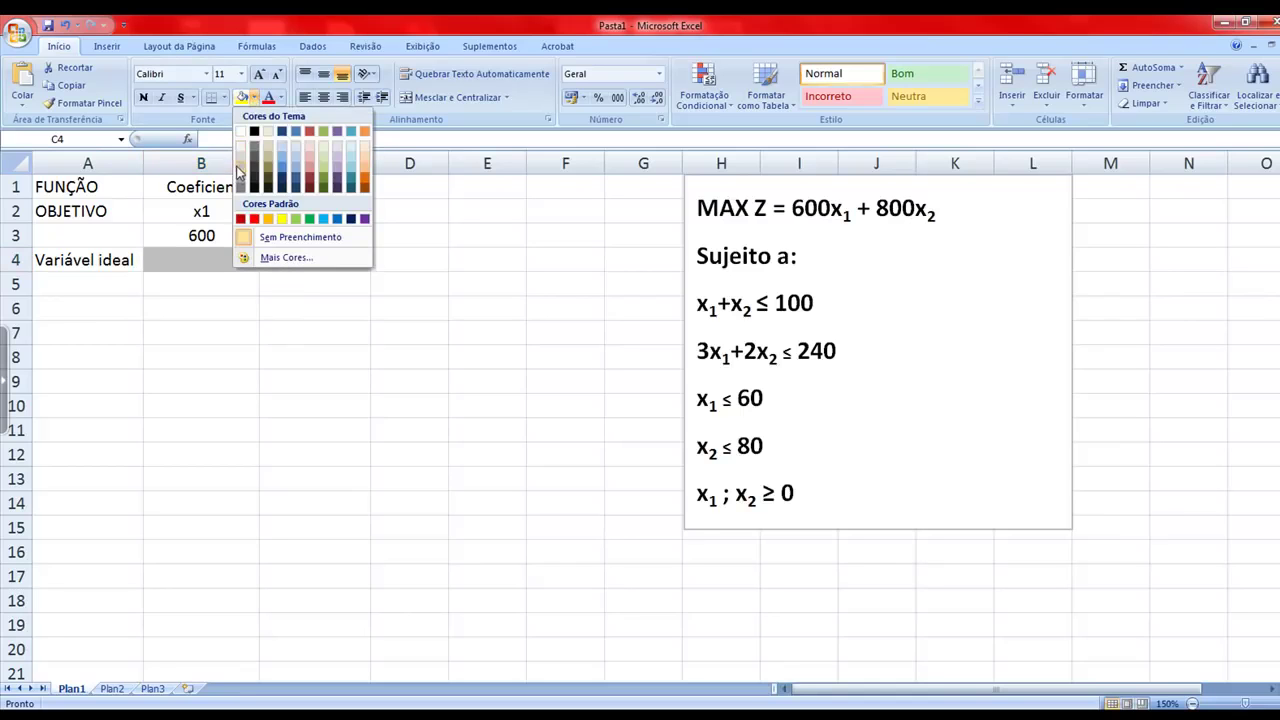
pyautogui.click(240, 155)
pyautogui.click(268, 262)
pyautogui.click(240, 258)
pyautogui.click(289, 258)
pyautogui.click(240, 260)
pyautogui.click(172, 288)
# - Enter the label "Z =" in A5 and align it to the right of the cell
pyautogui.click(118, 283)
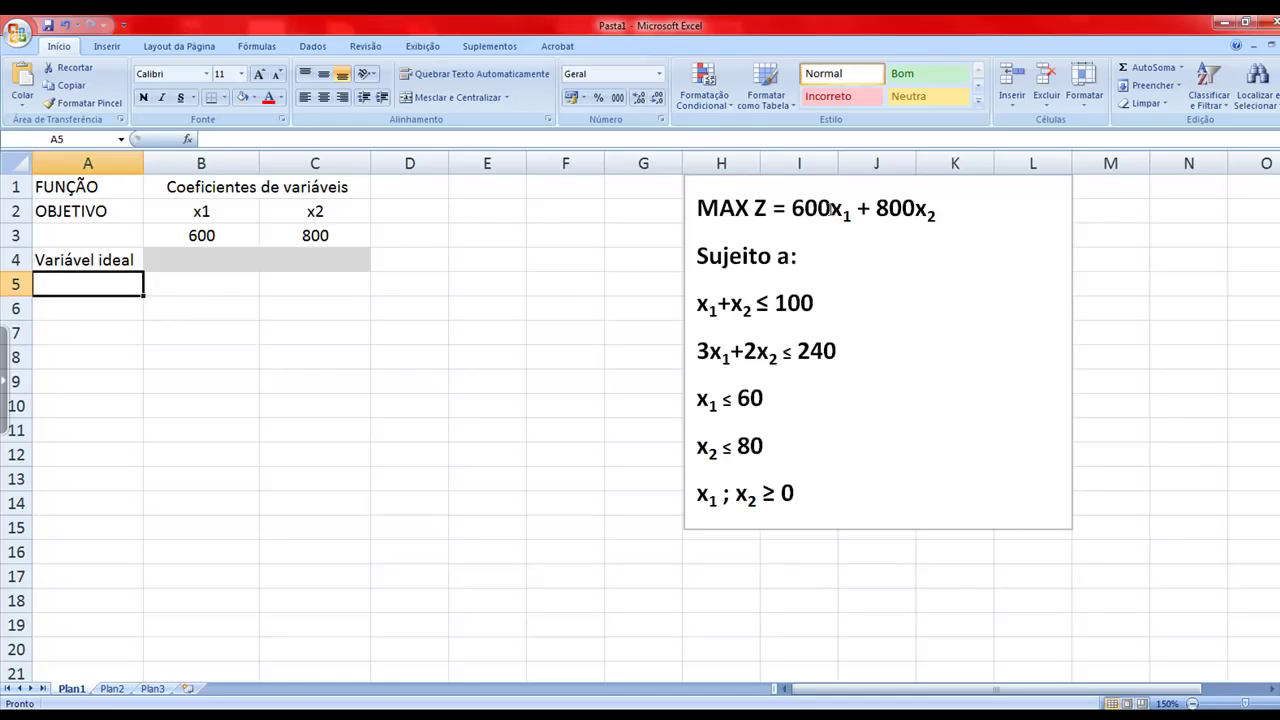
pyautogui.moveTo(757, 209); pyautogui.dragTo(767, 210)
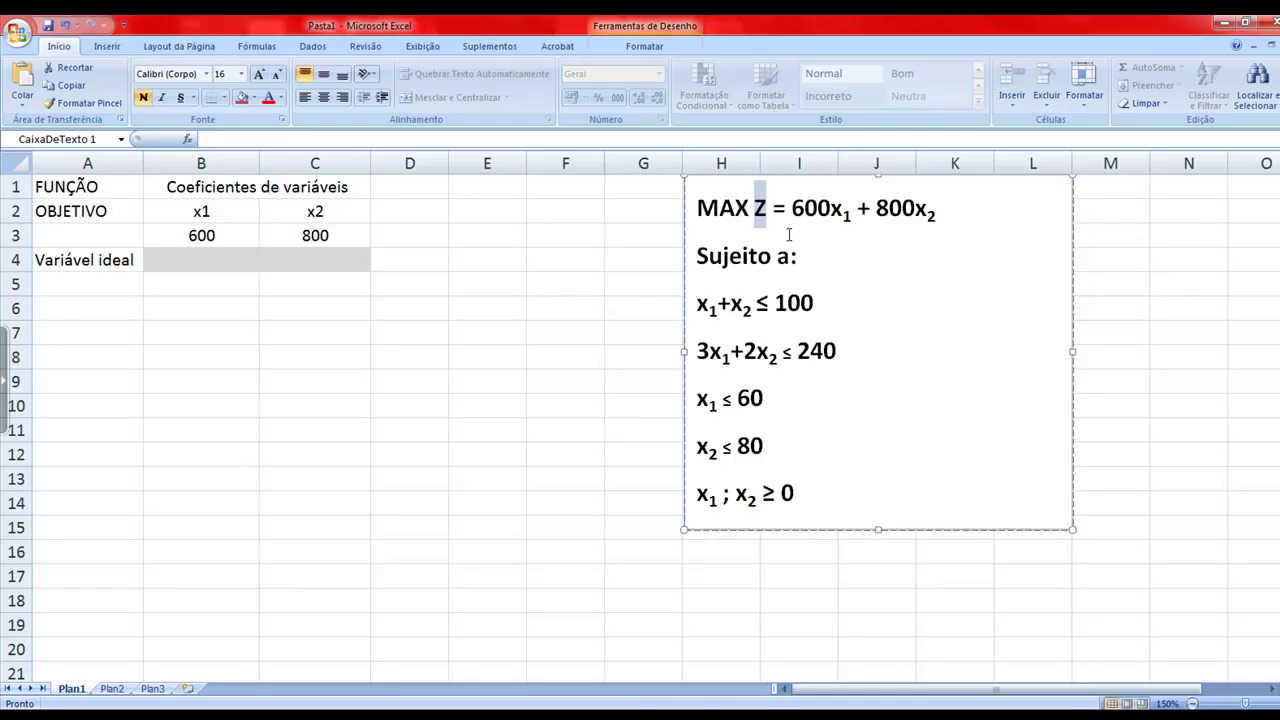
pyautogui.click(128, 283)
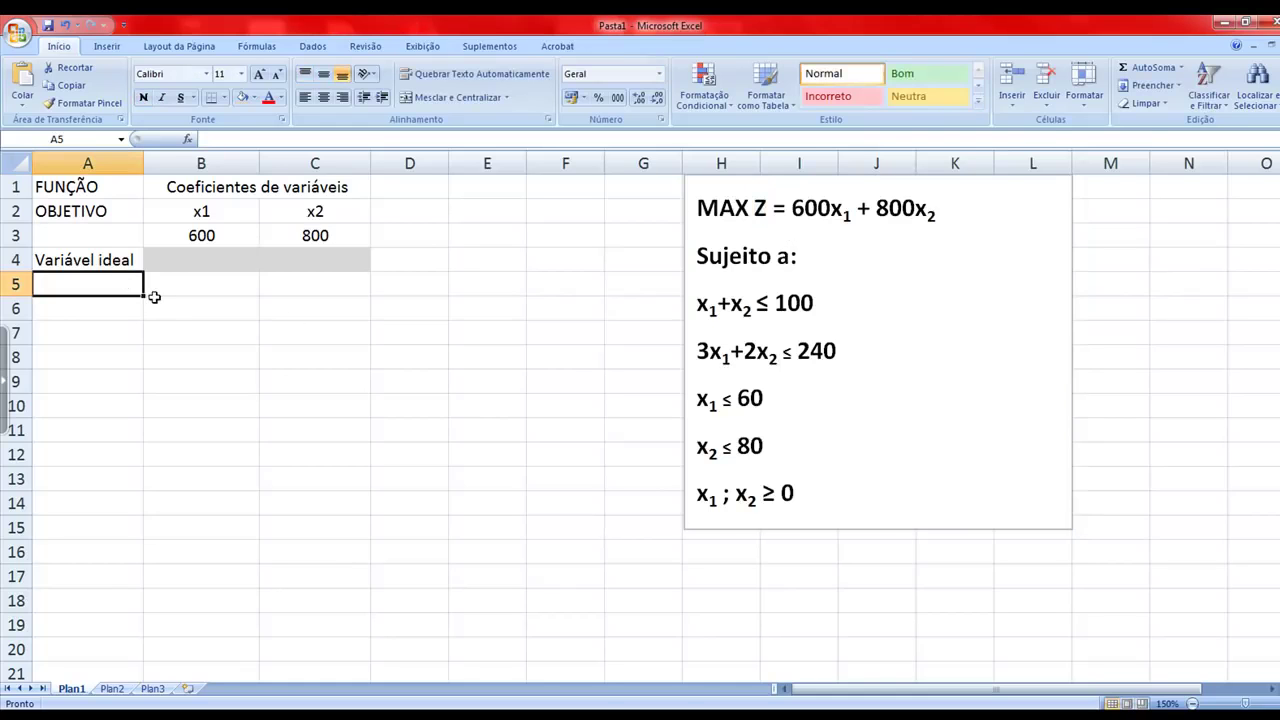
pyautogui.write('Z')
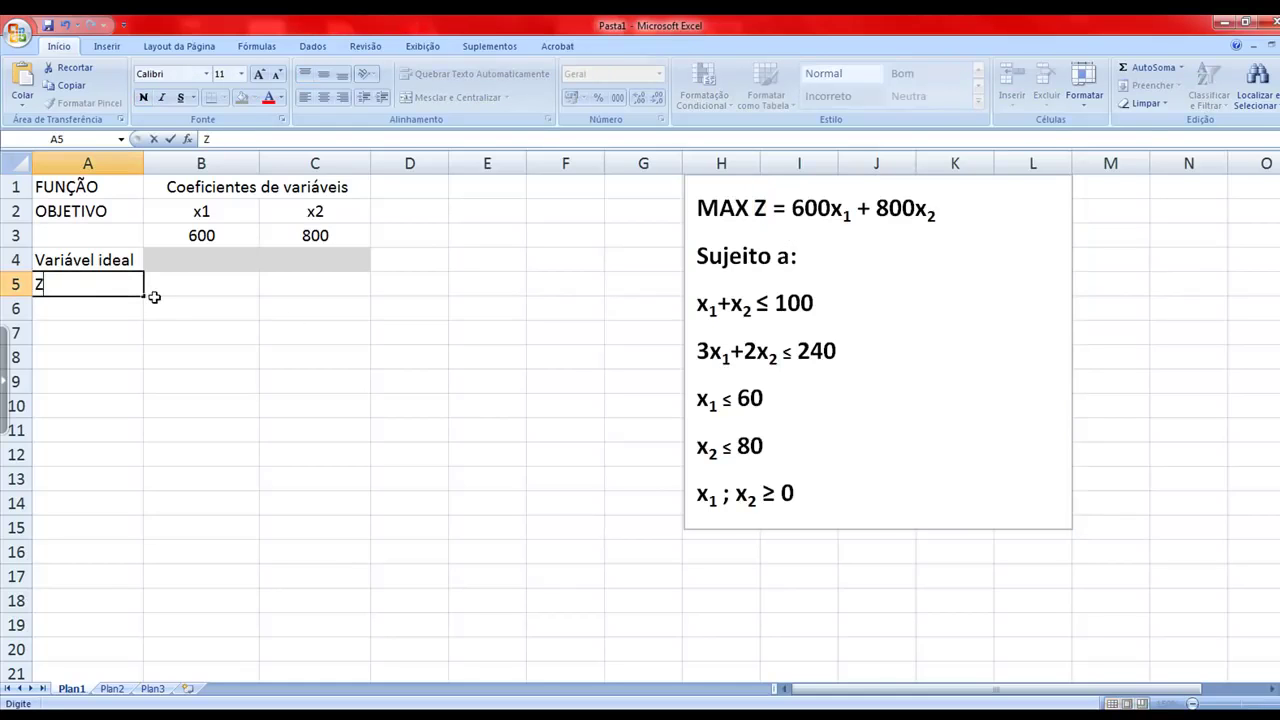
pyautogui.write(' =')
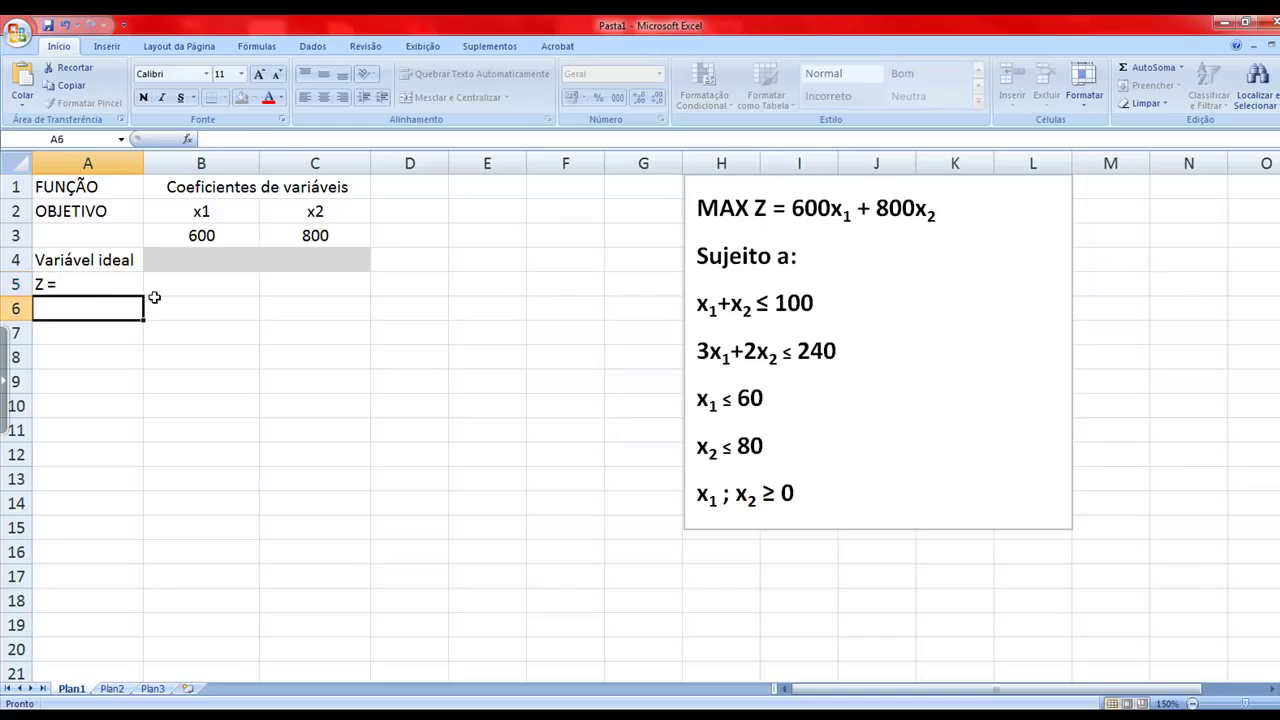
pyautogui.press('Return')
pyautogui.click(111, 284)
pyautogui.click(341, 97)
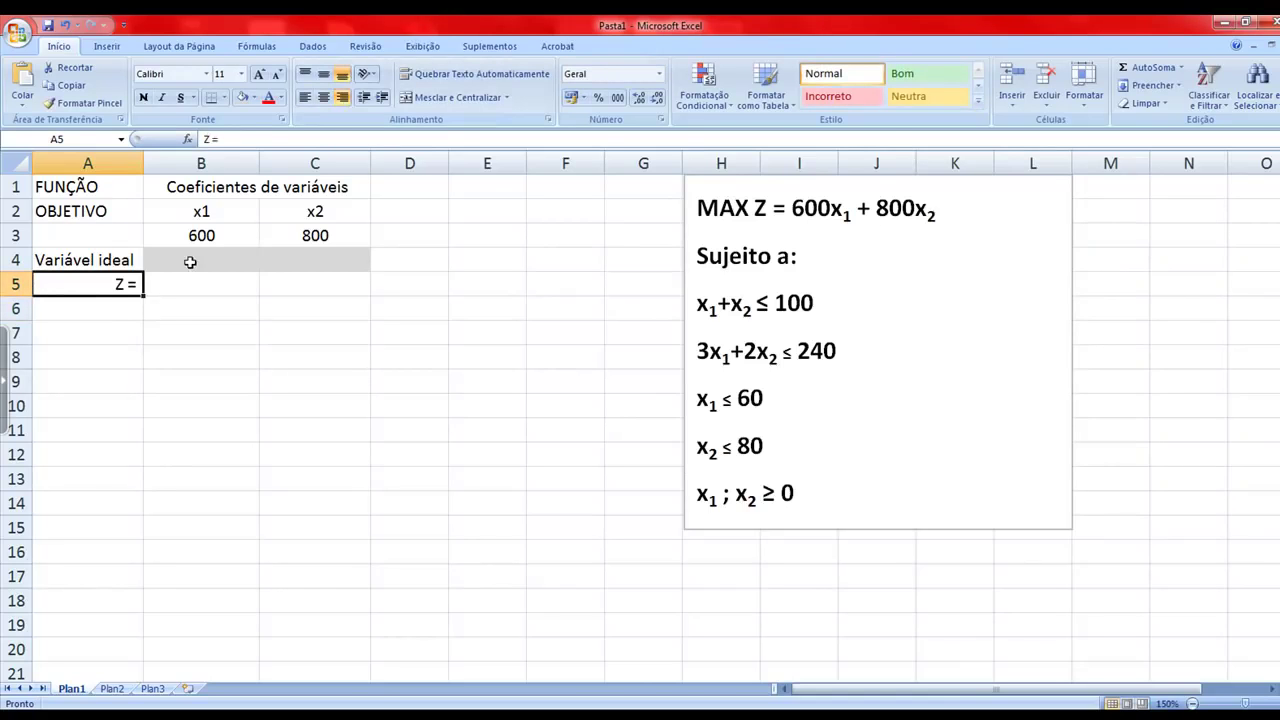
# - Write the objective expression 600x1+800x2 as plain text in cell B5
pyautogui.click(173, 290)
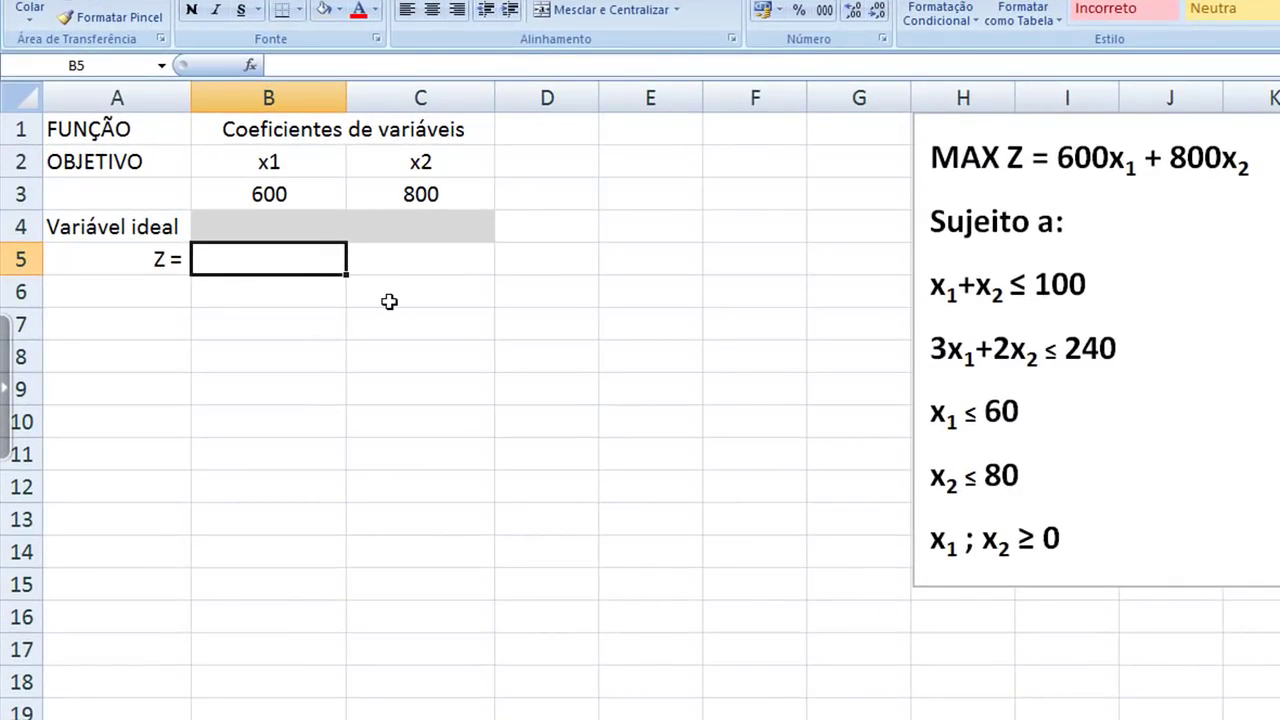
pyautogui.write('600x1')
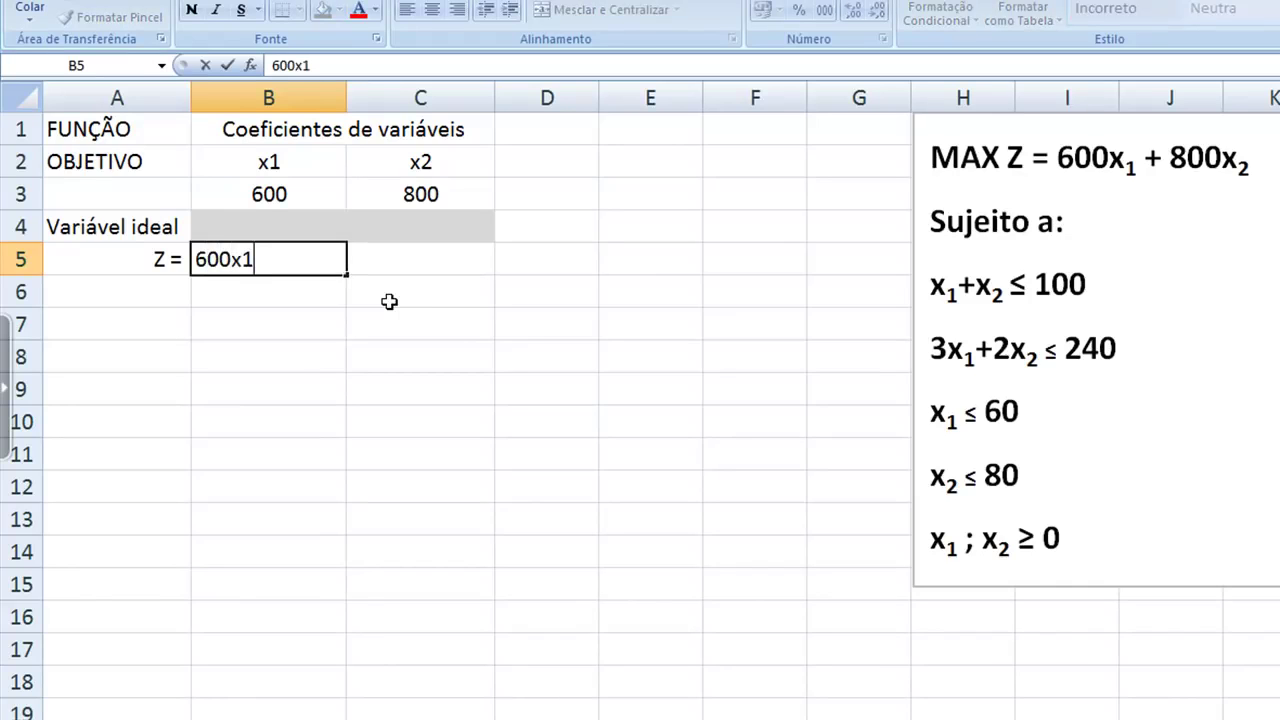
pyautogui.write('+800x2')
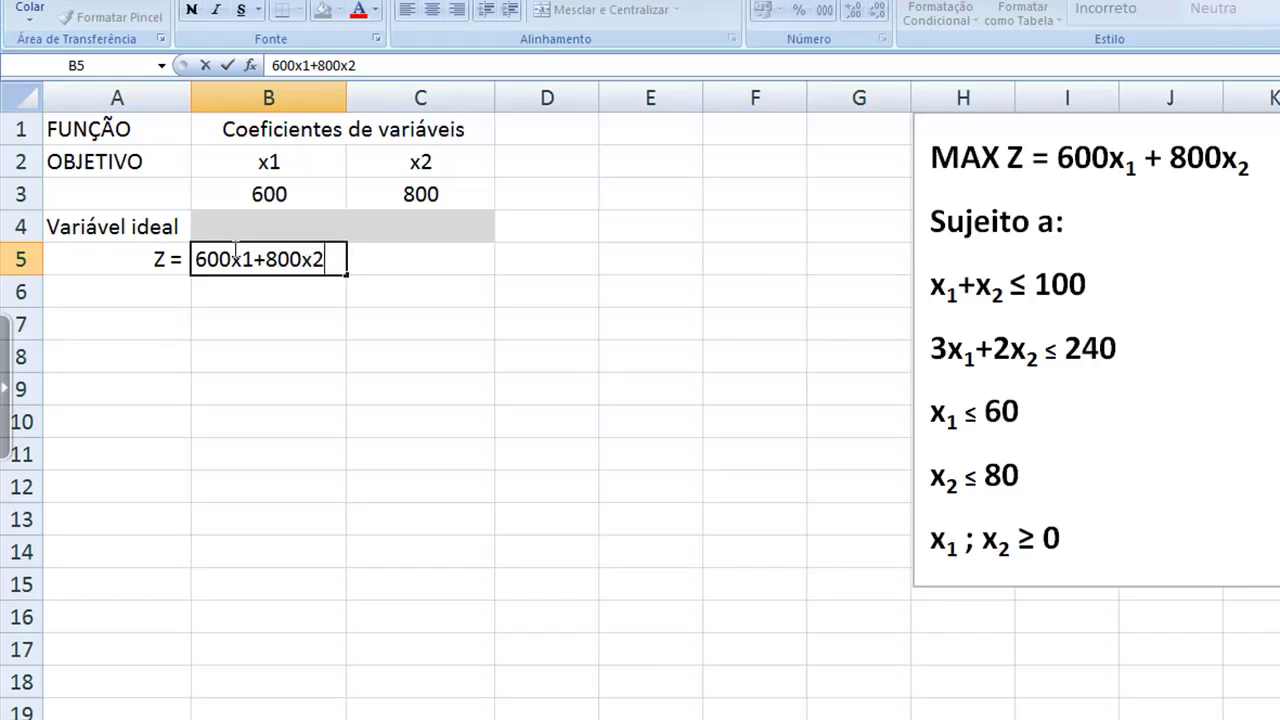
pyautogui.moveTo(231, 259); pyautogui.dragTo(197, 259)
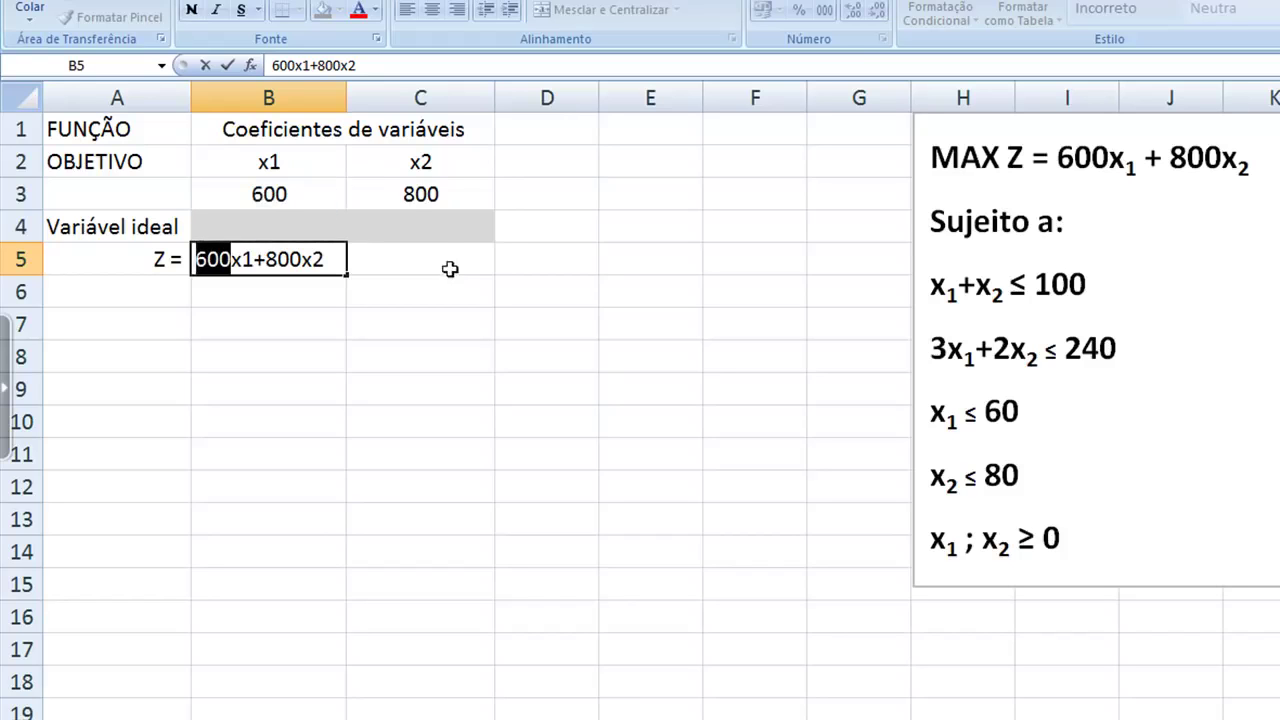
pyautogui.click(420, 263)
pyautogui.click(240, 258)
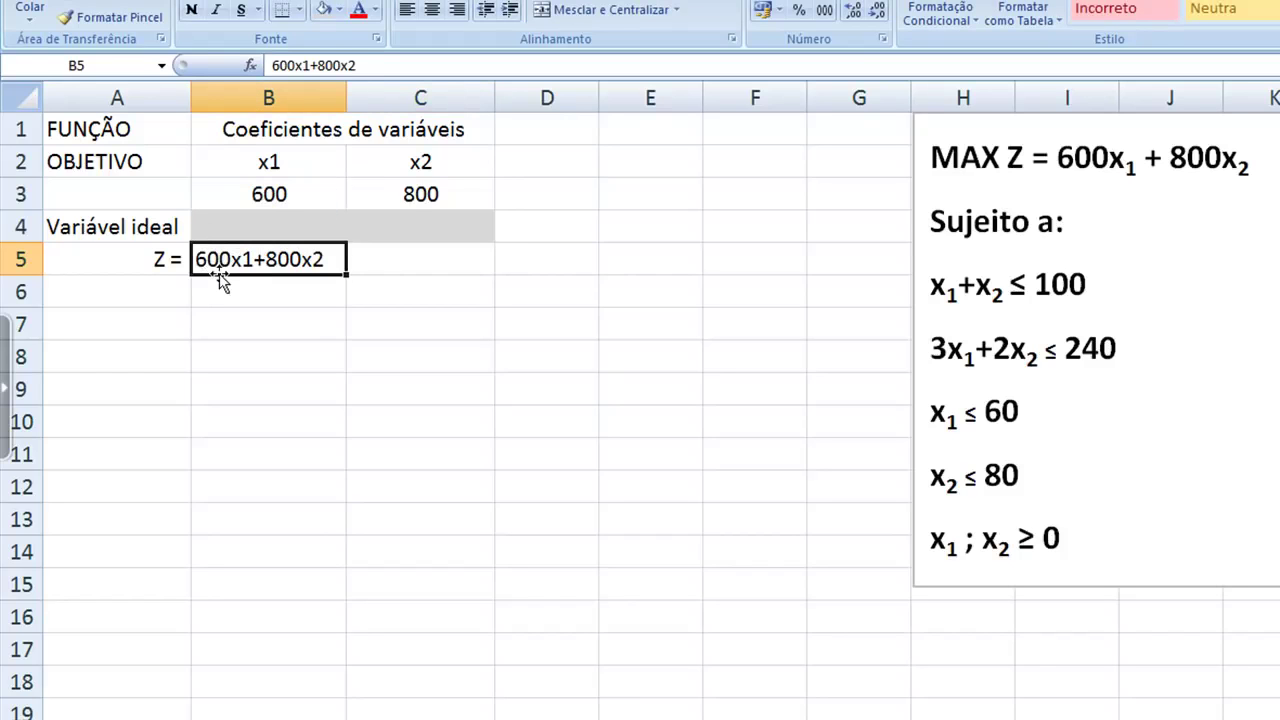
# - Examine how the terms of the expression in B5 correspond to the coefficient cells B3:C3 and the ideal variable cells B4:C4
pyautogui.click(280, 194)
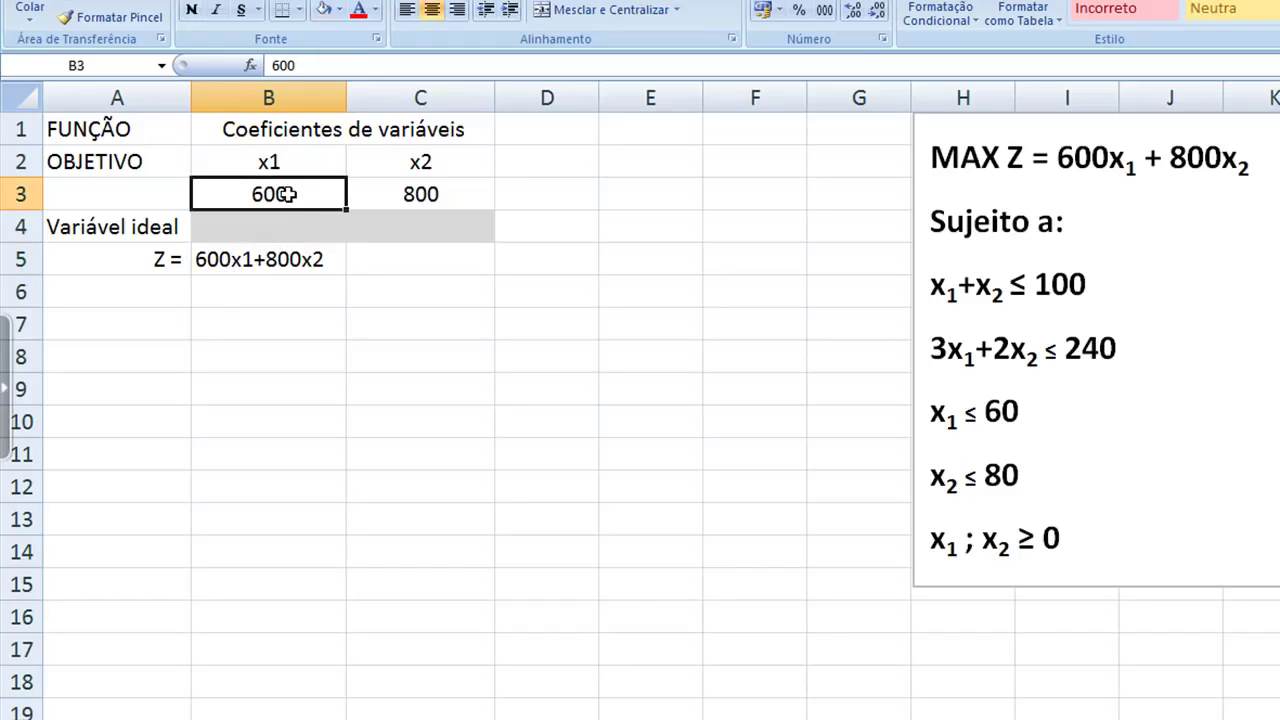
pyautogui.click(280, 260)
pyautogui.click(420, 194)
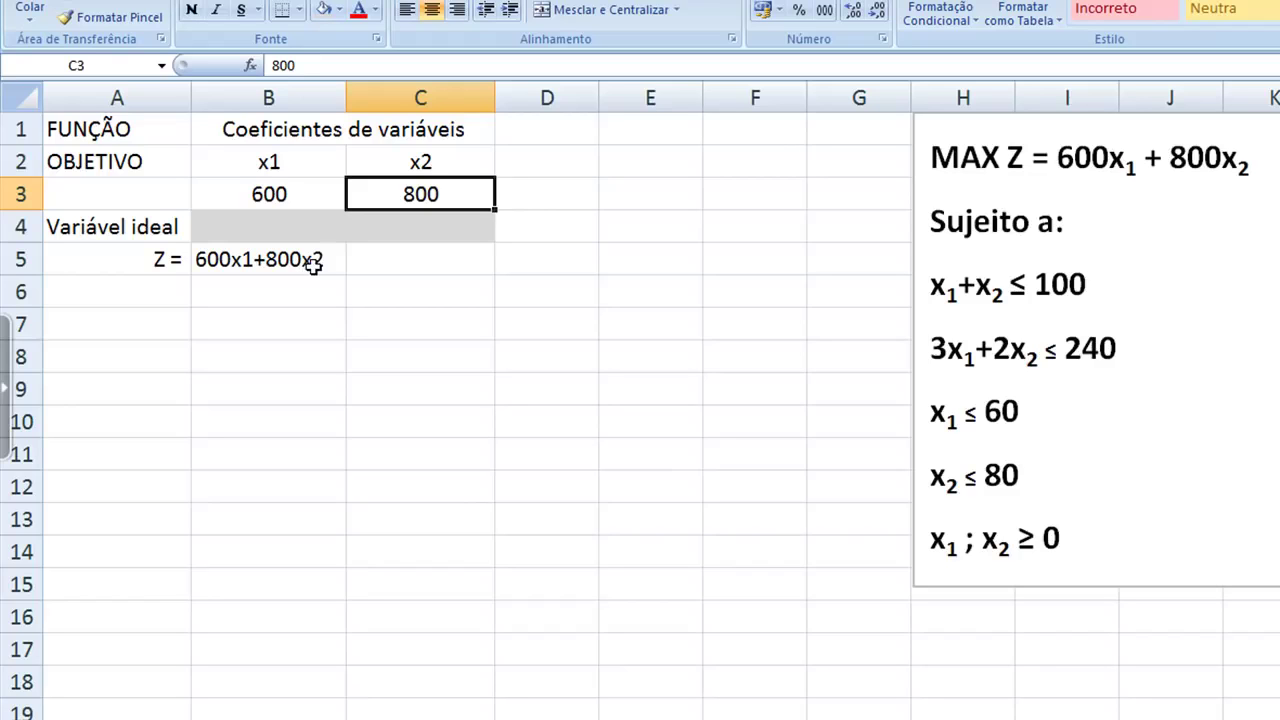
pyautogui.click(322, 226)
pyautogui.click(387, 226)
pyautogui.click(315, 228)
pyautogui.click(380, 221)
pyautogui.click(320, 222)
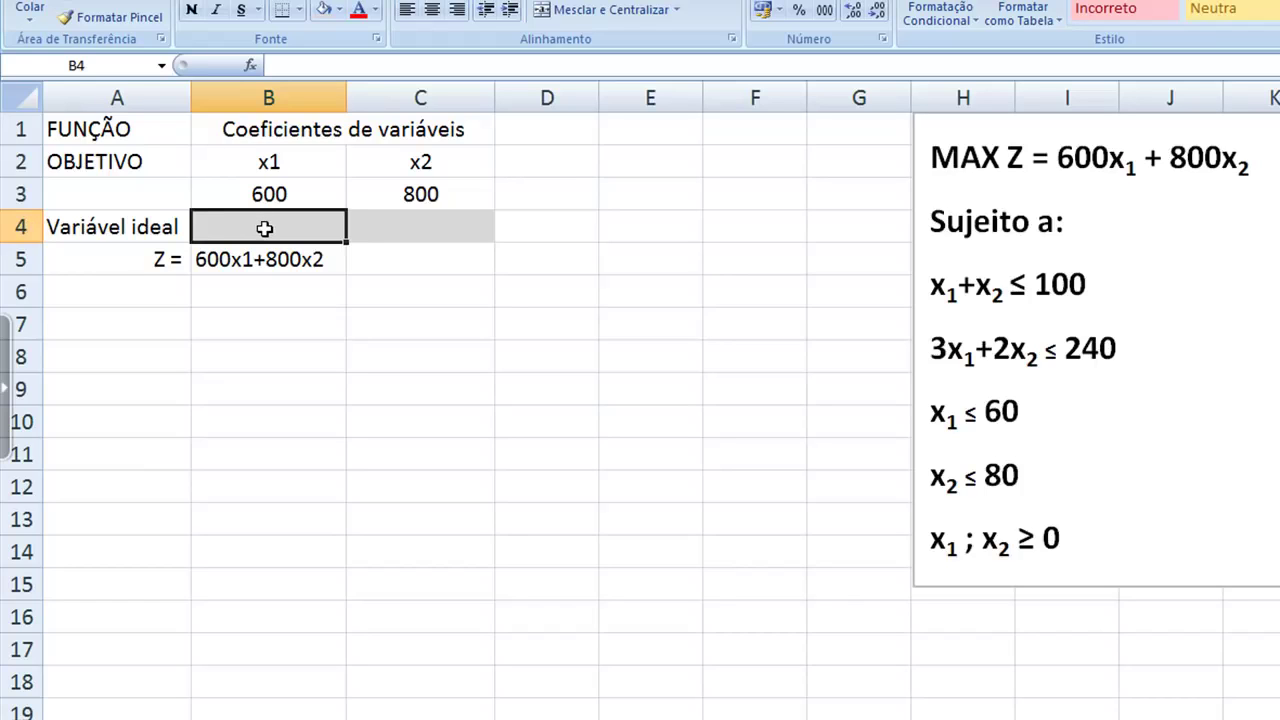
pyautogui.click(413, 224)
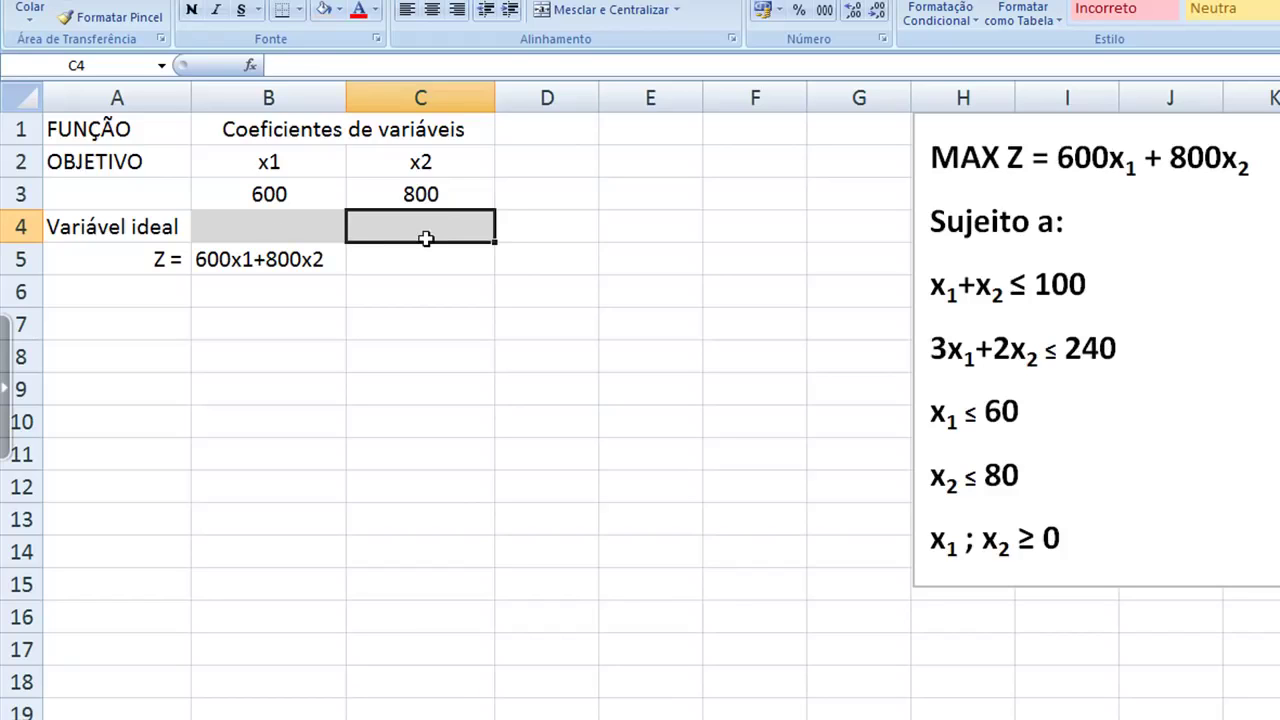
# - Replace the plain-text expression in B5 with a formula that begins with the product =(B3*B4)
pyautogui.click(316, 262)
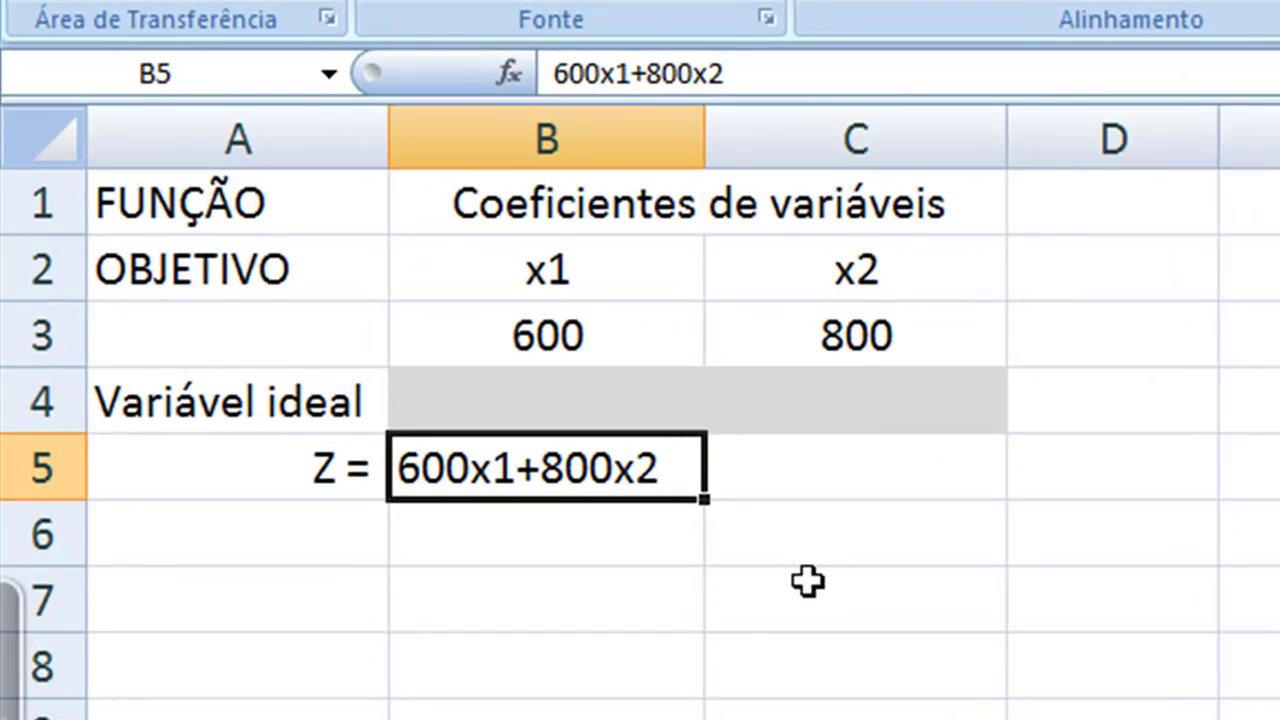
pyautogui.write('=')
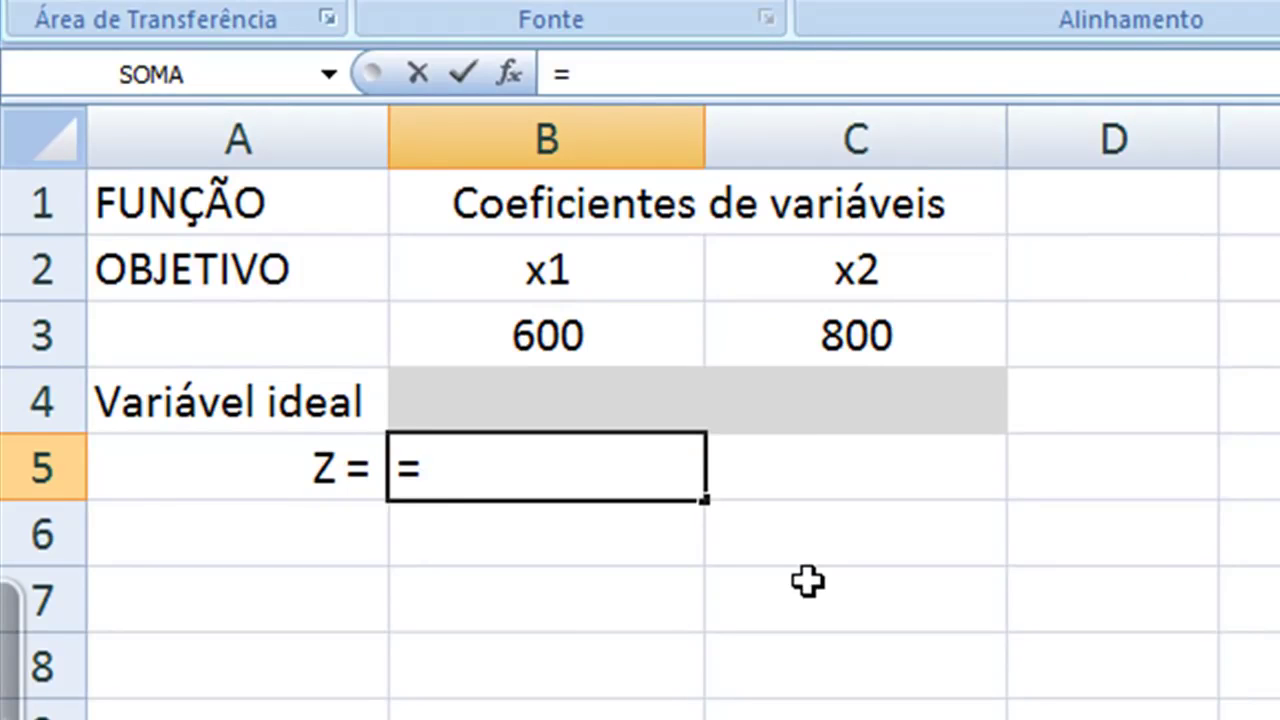
pyautogui.write('(')
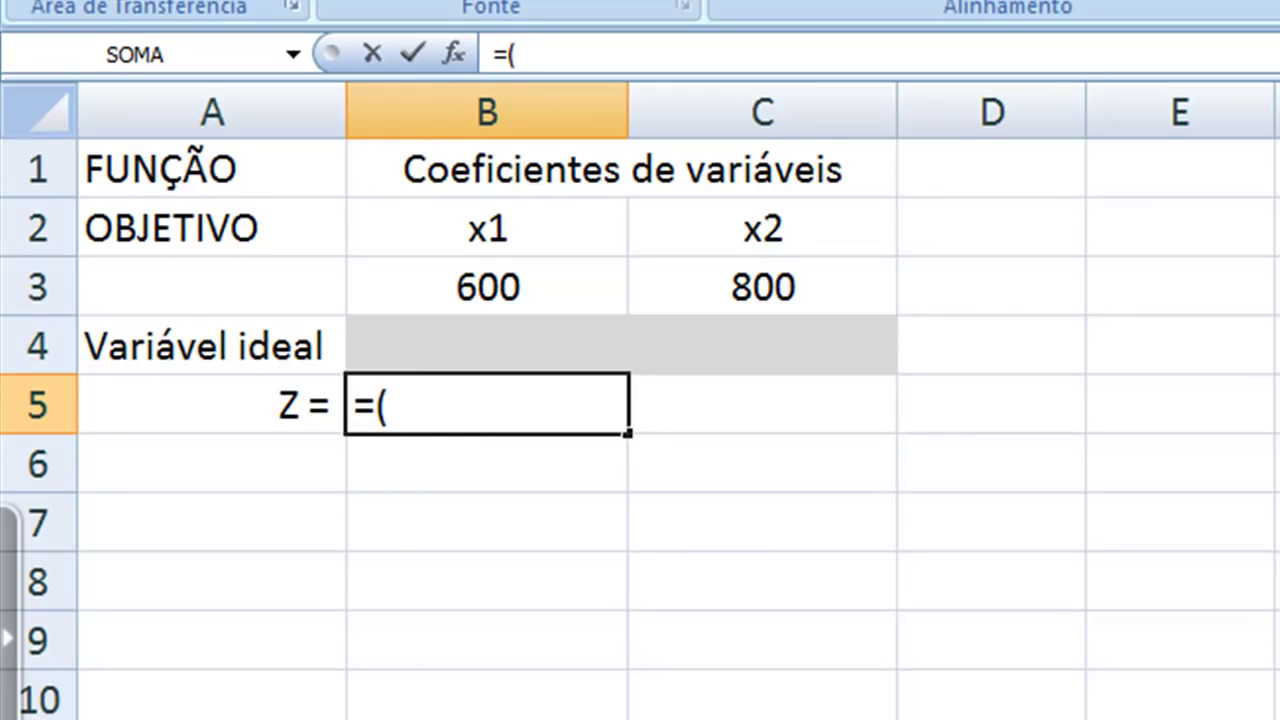
pyautogui.click(520, 286)
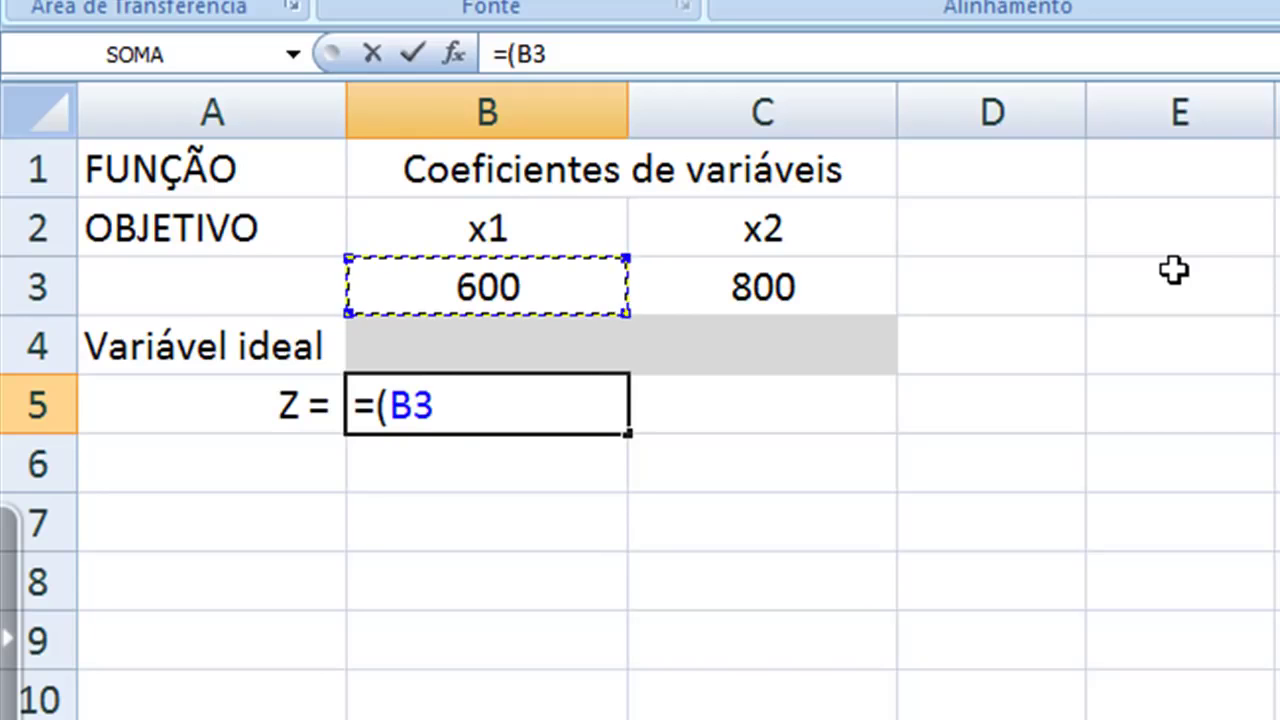
pyautogui.write('*')
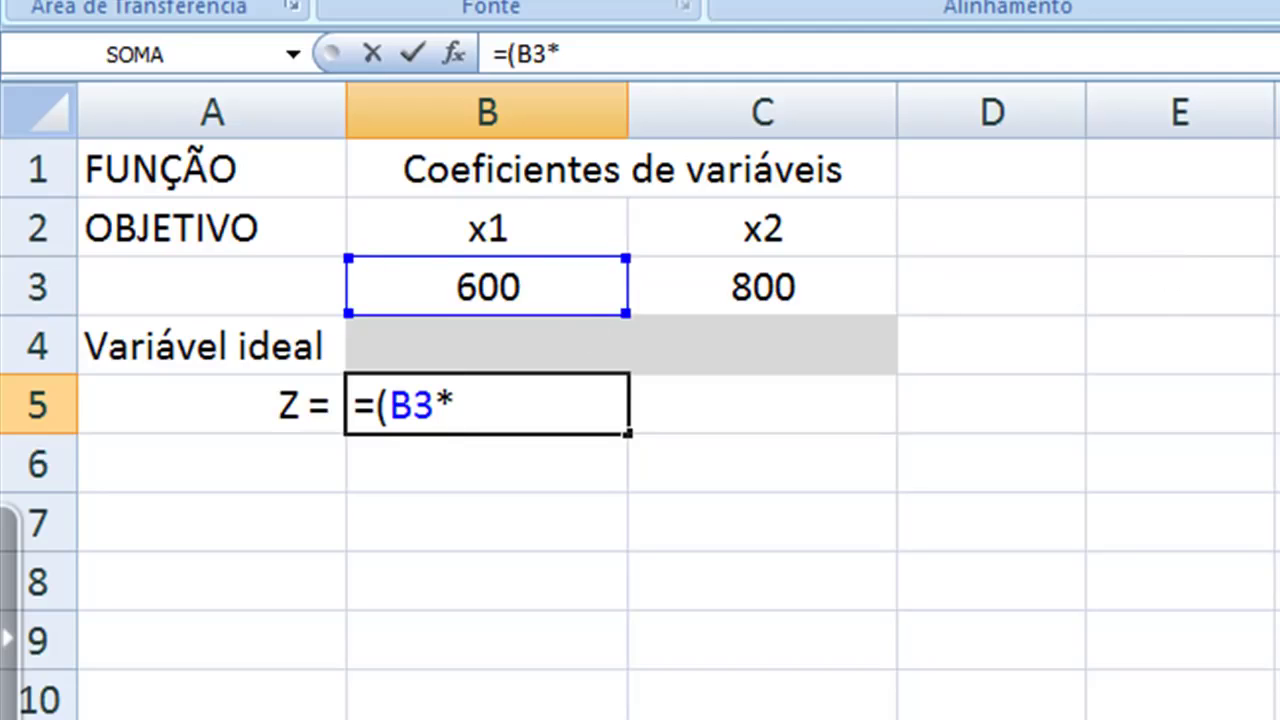
pyautogui.click(499, 350)
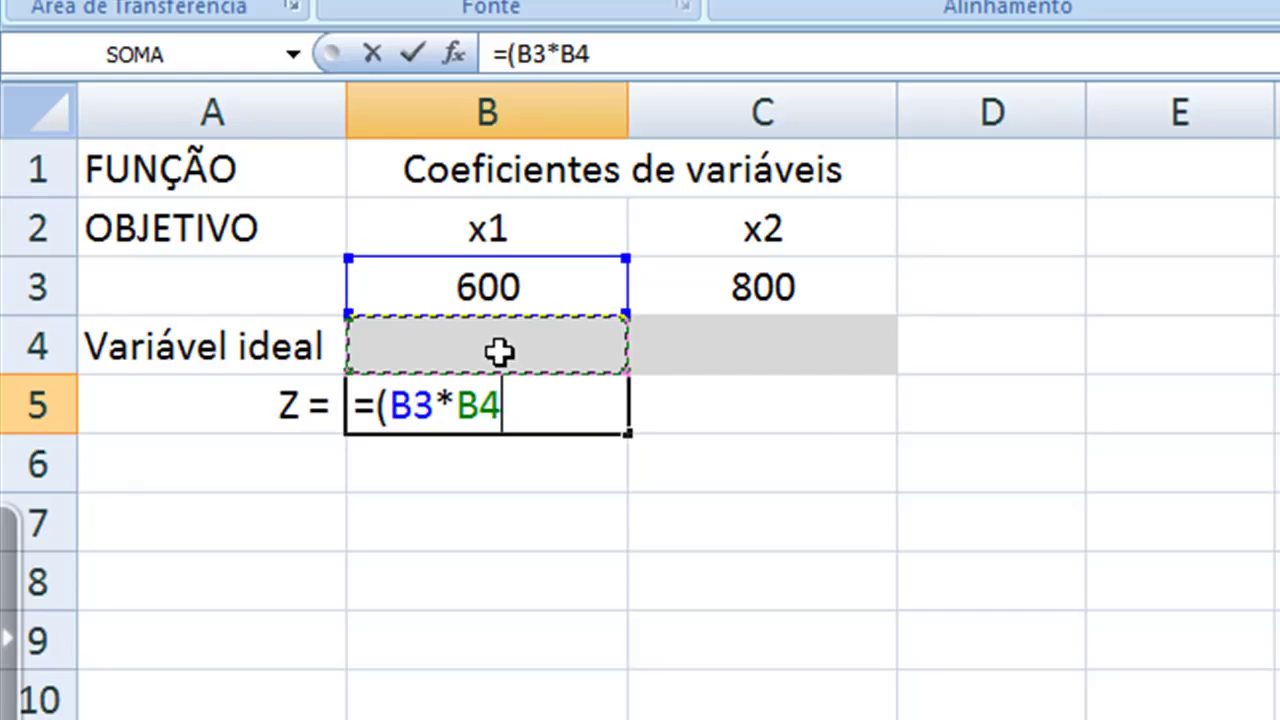
pyautogui.write(')')
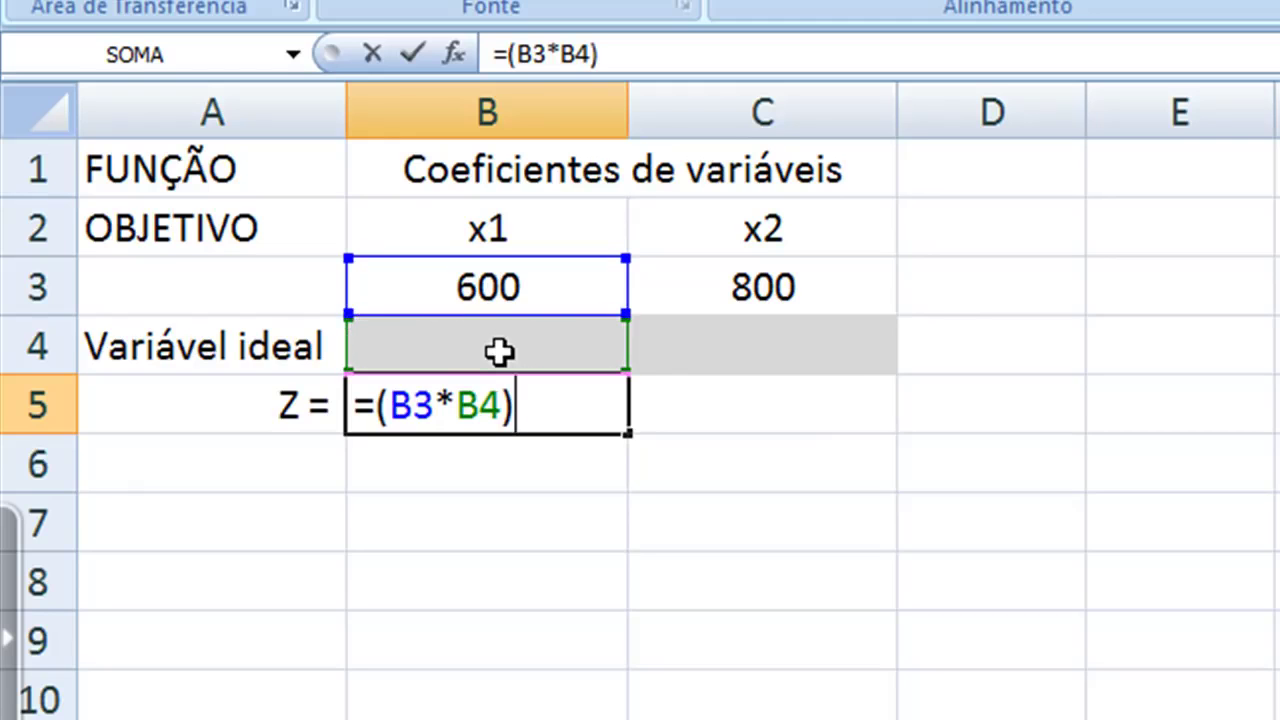
# - Complete the B5 formula by adding the product +(C3*C4), and align the result to the left of the cell
pyautogui.write('+')
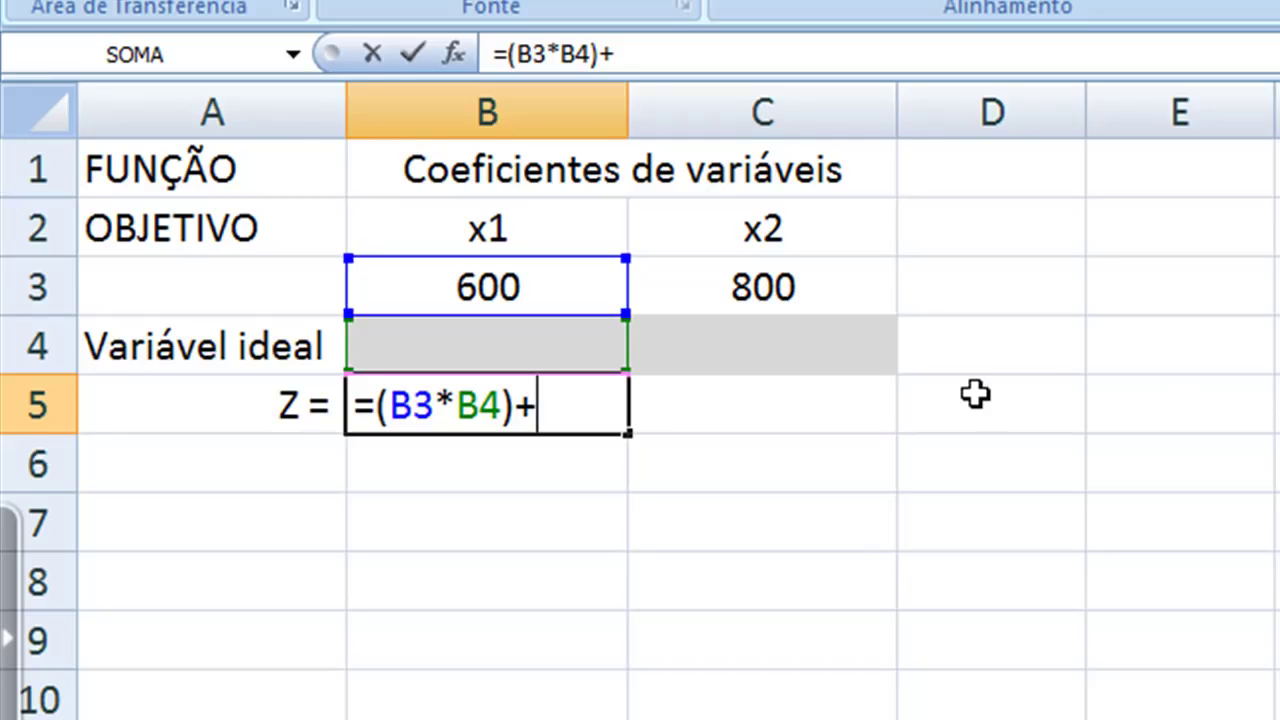
pyautogui.write('(')
pyautogui.click(825, 287)
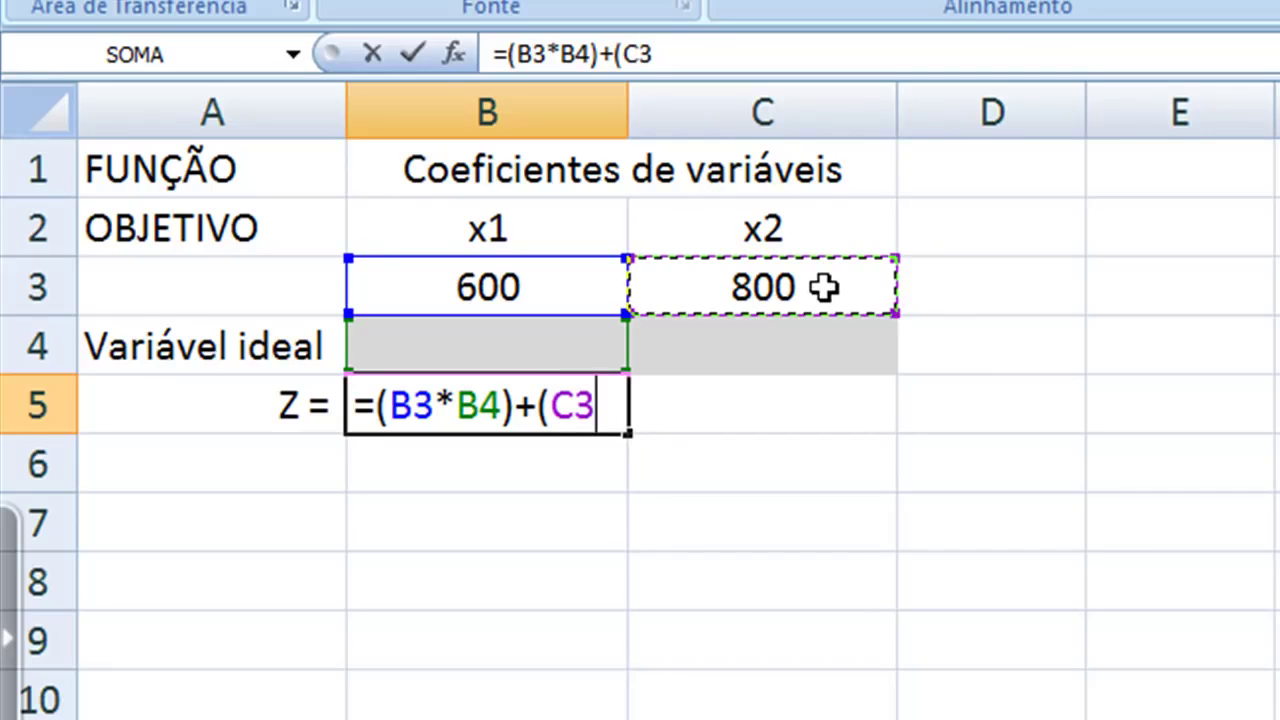
pyautogui.write('*')
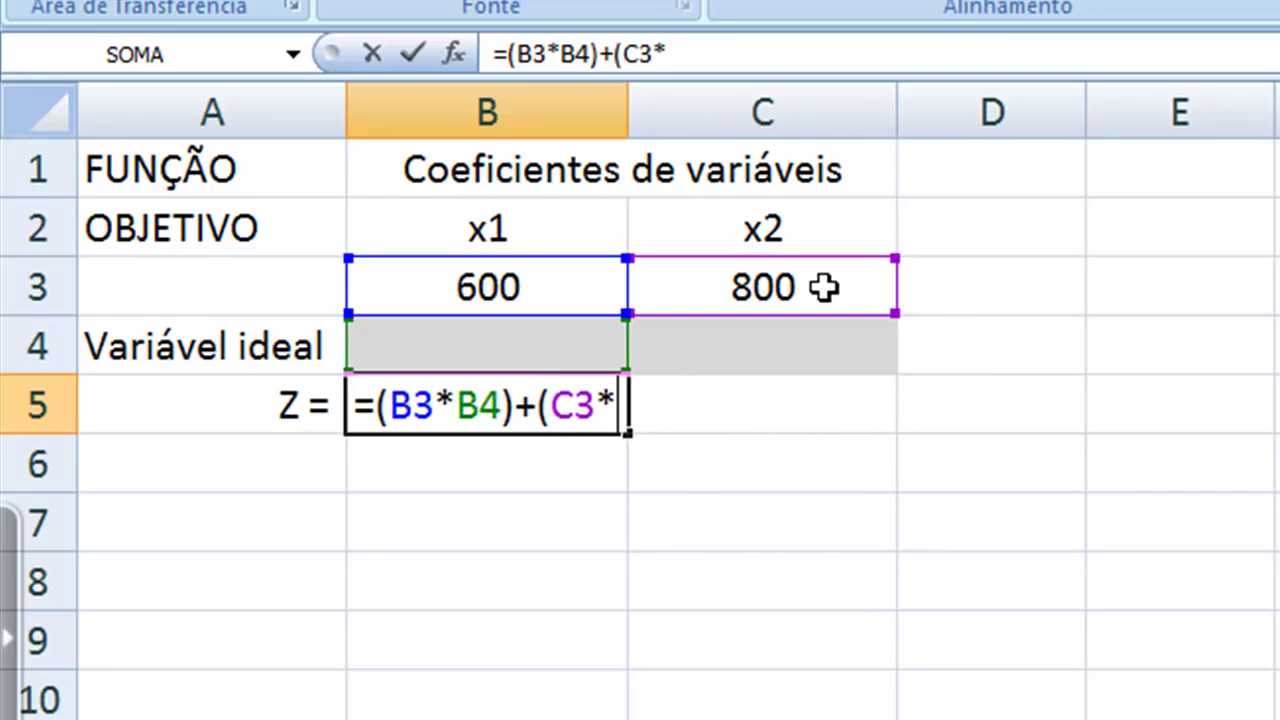
pyautogui.click(793, 347)
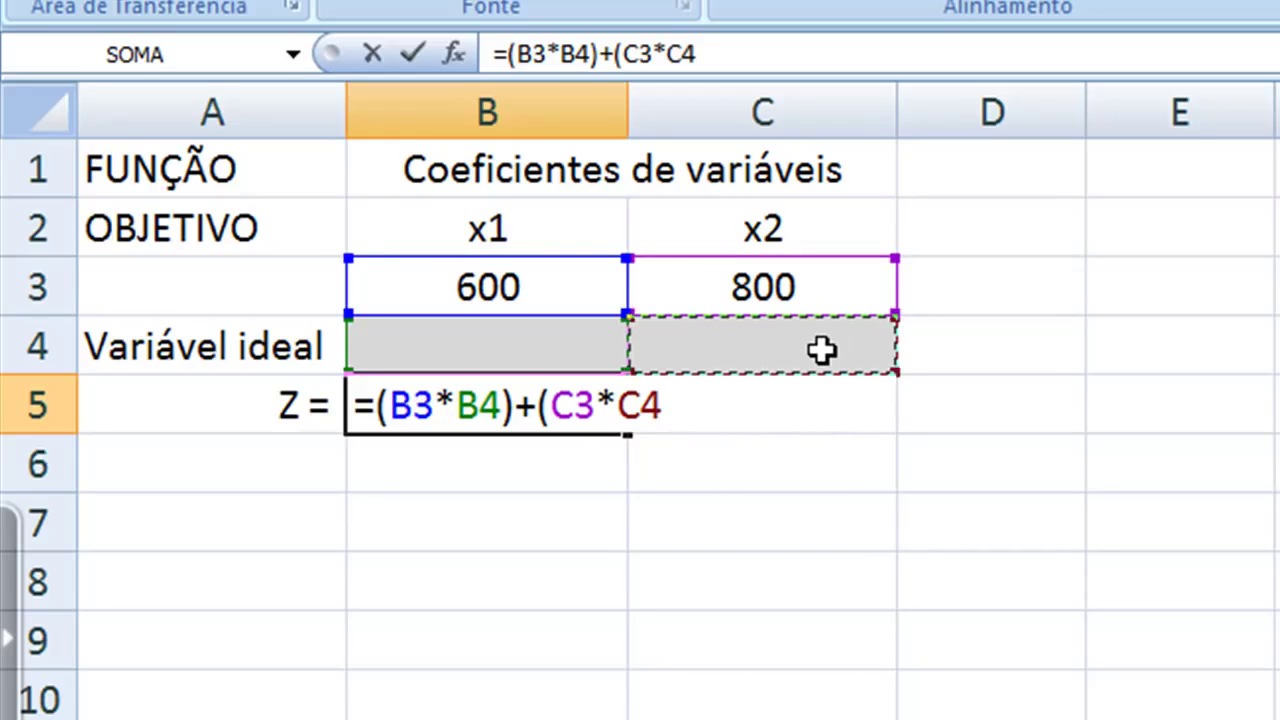
pyautogui.write(')')
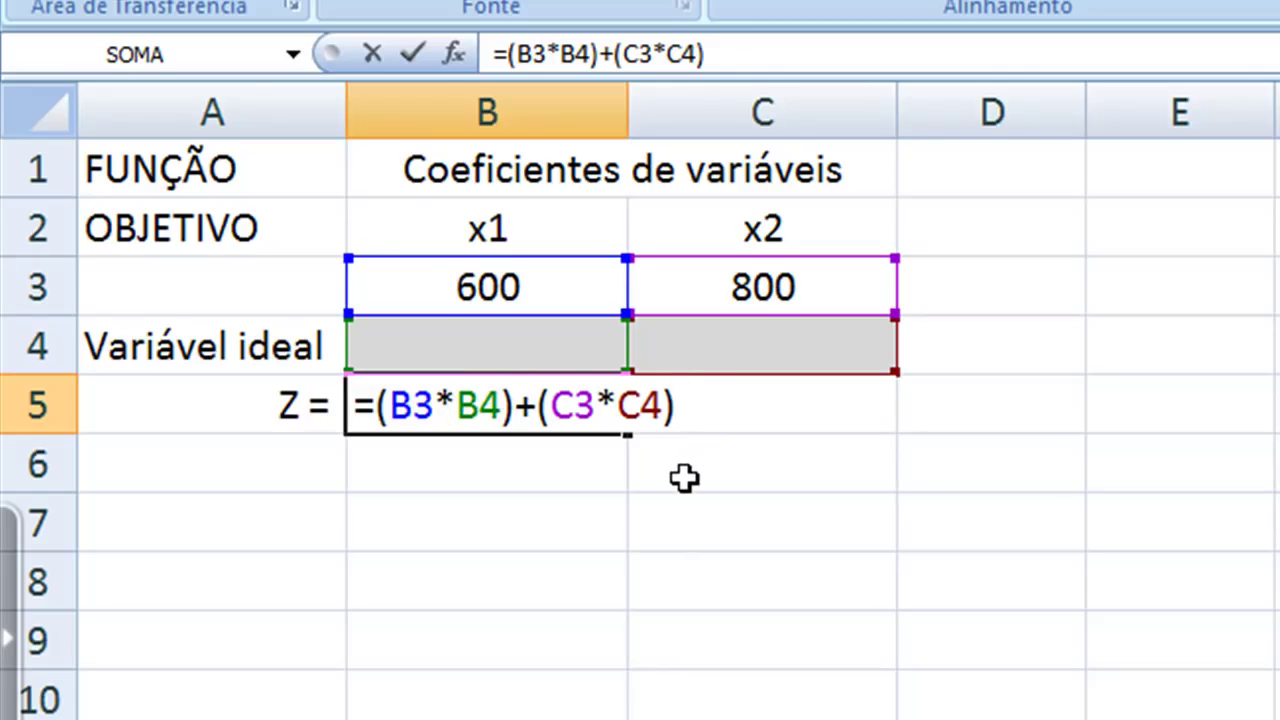
pyautogui.press('Return')
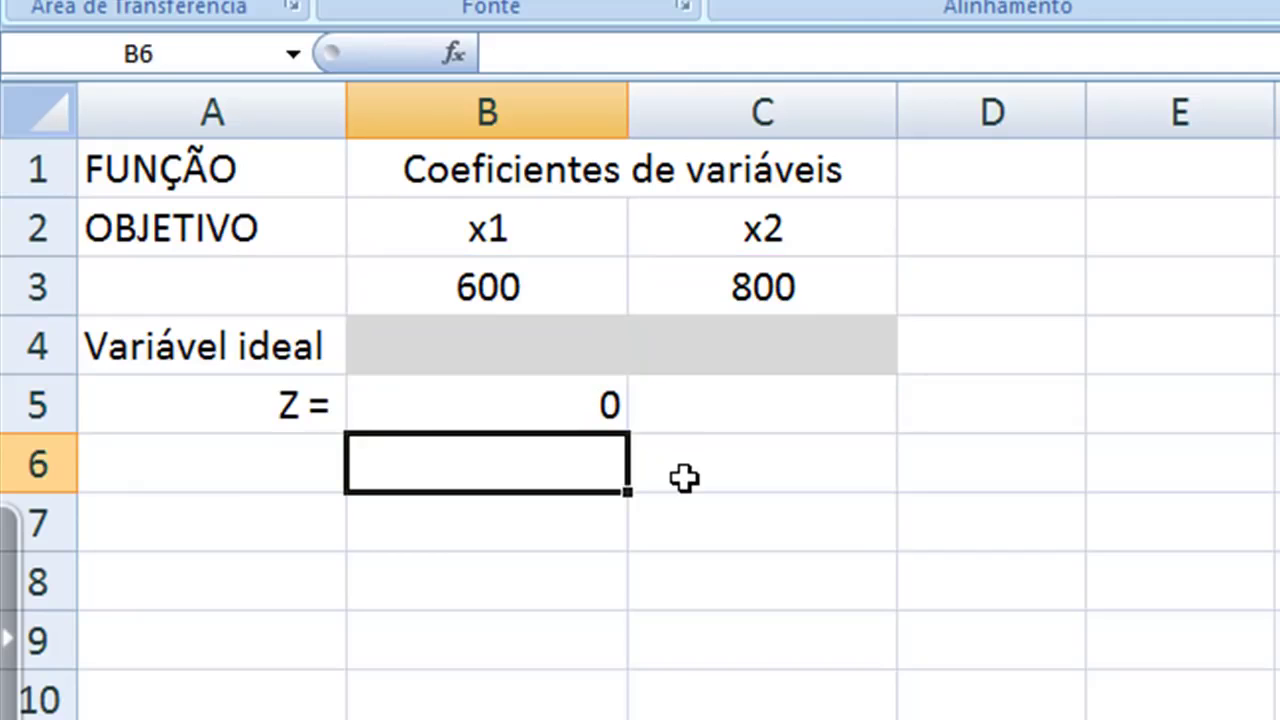
pyautogui.click(569, 400)
pyautogui.click(744, 1)
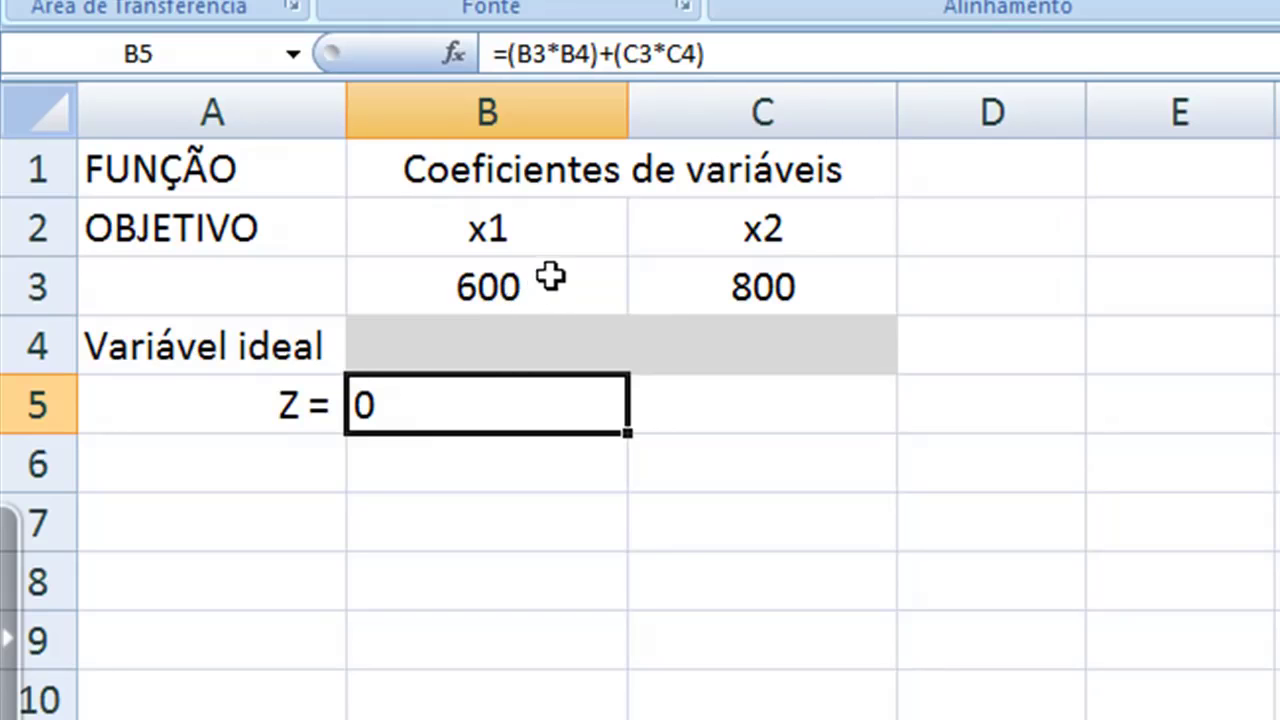
# - Examine the cell references in the B5 objective formula and the empty ideal variable cells B4 and C4 it depends on
pyautogui.doubleClick(530, 54)
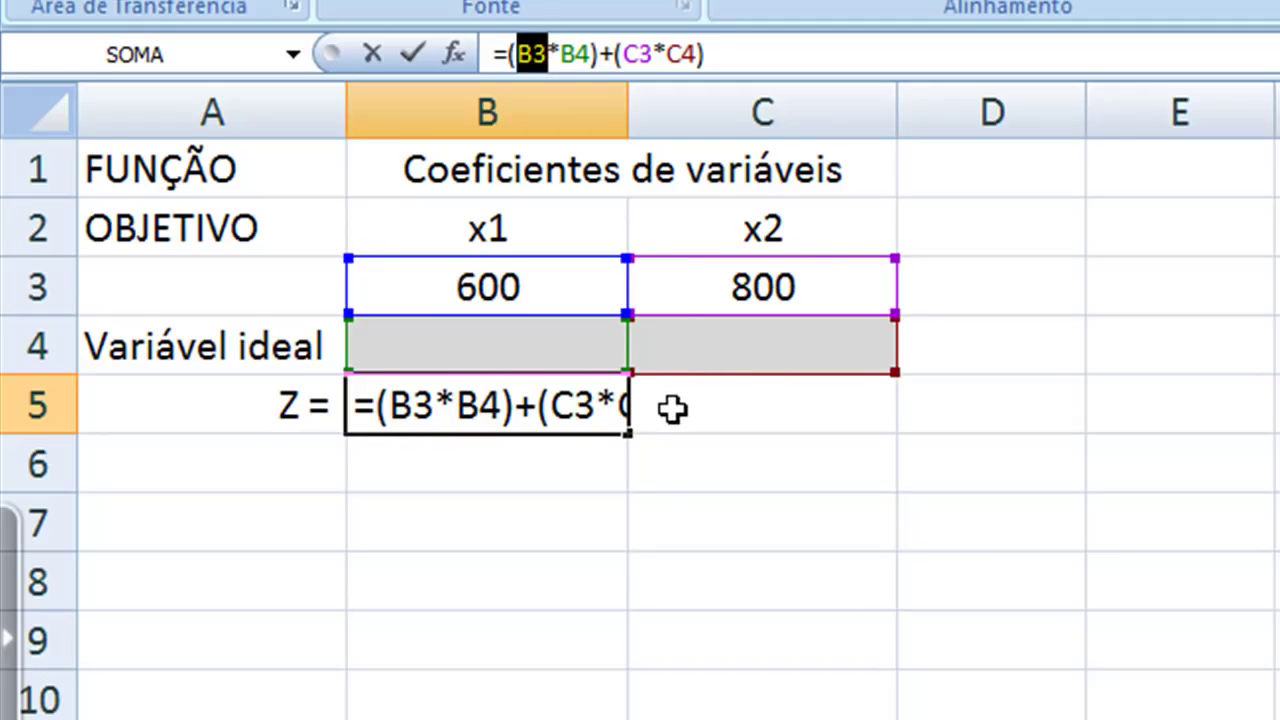
pyautogui.press('Return')
pyautogui.click(414, 406)
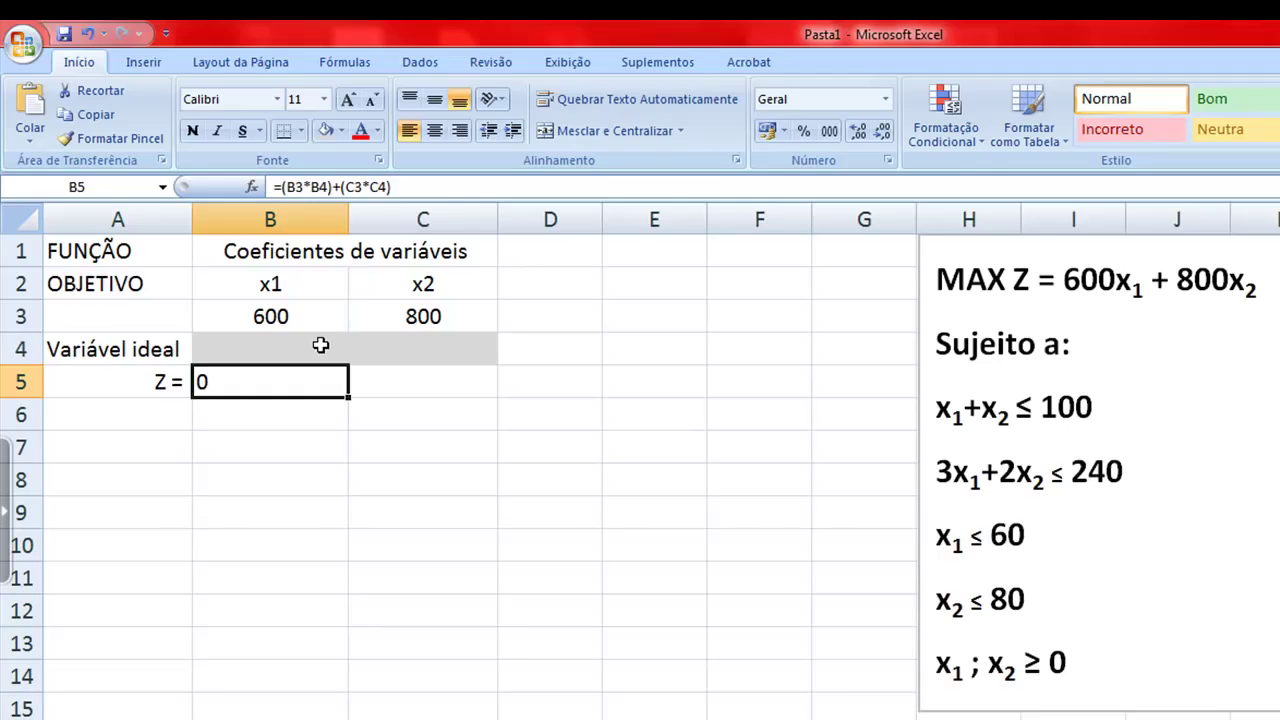
pyautogui.click(320, 345)
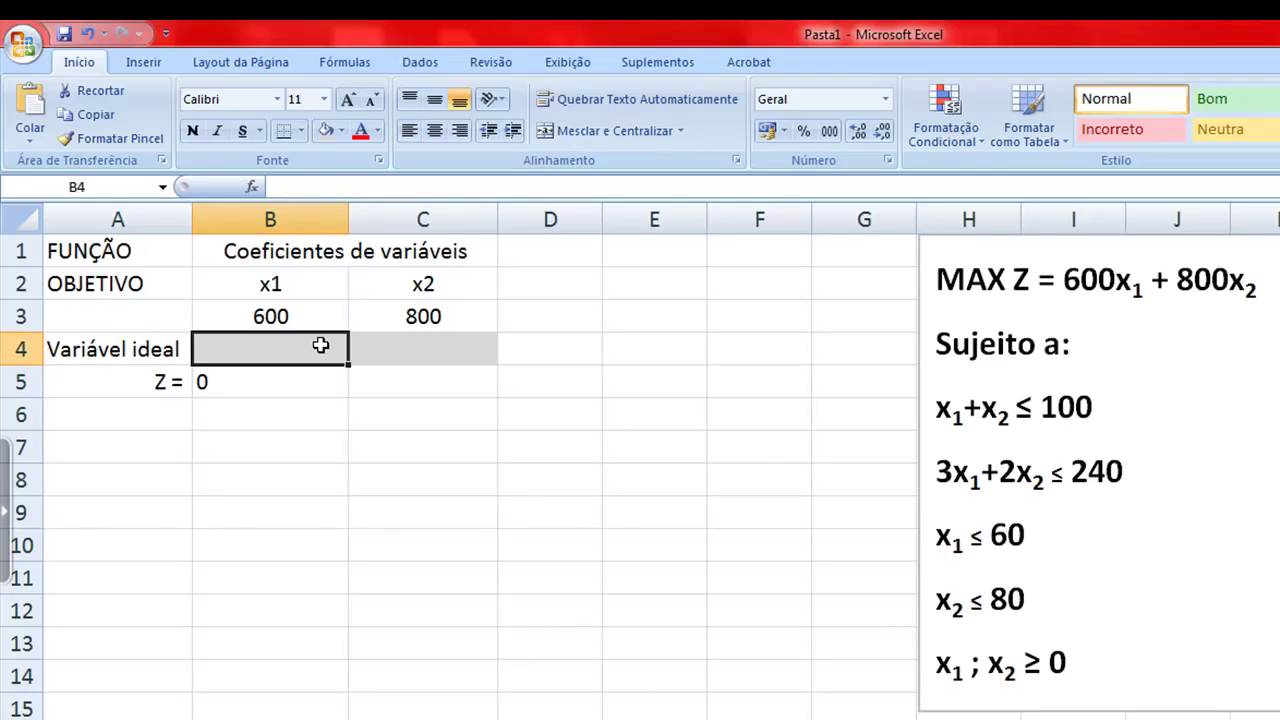
pyautogui.click(444, 348)
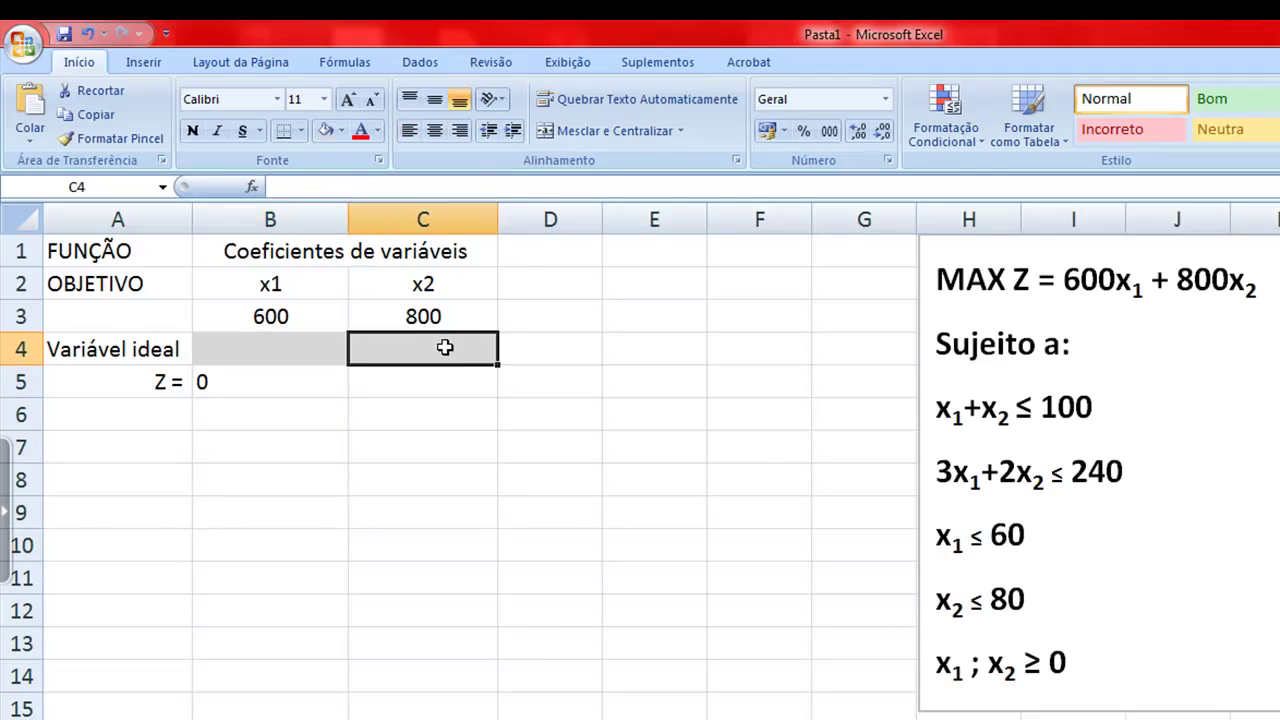
pyautogui.click(312, 382)
pyautogui.click(317, 351)
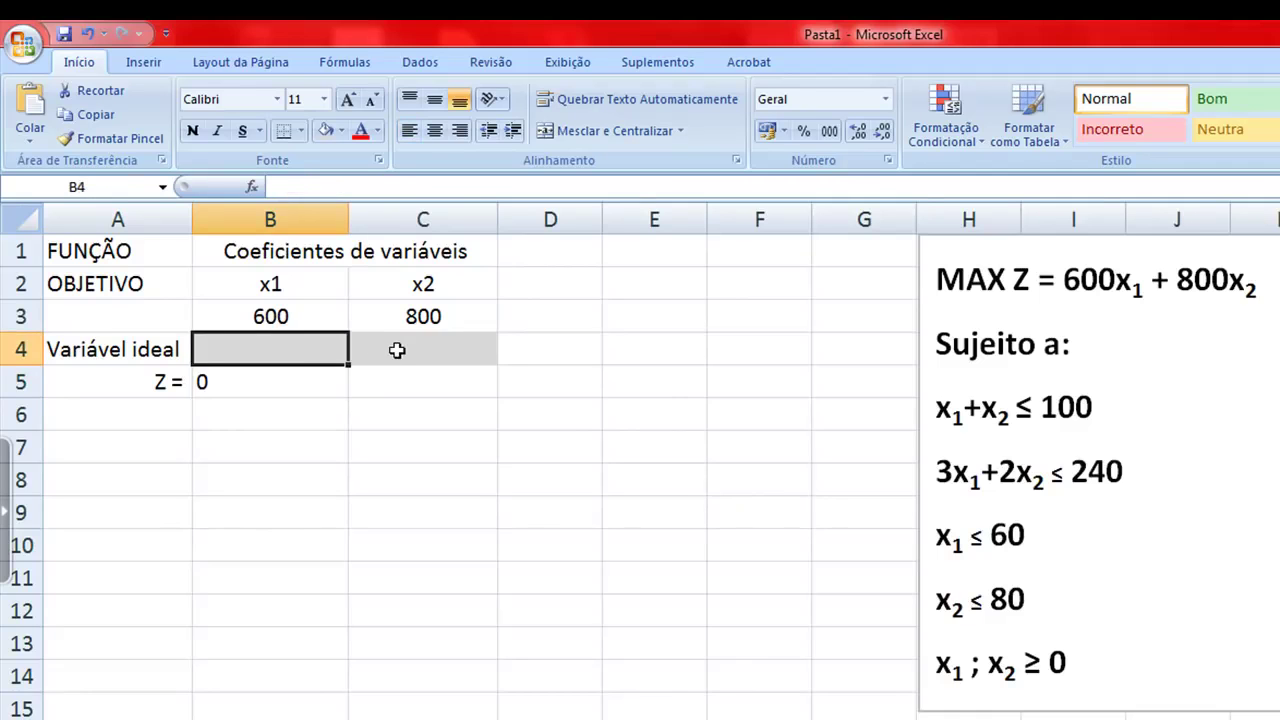
pyautogui.click(392, 349)
pyautogui.click(336, 349)
pyautogui.click(389, 343)
pyautogui.click(327, 349)
pyautogui.click(405, 349)
pyautogui.click(326, 348)
# - Enter the section heading "RESTRIÇÕES" in cell A7
pyautogui.click(150, 452)
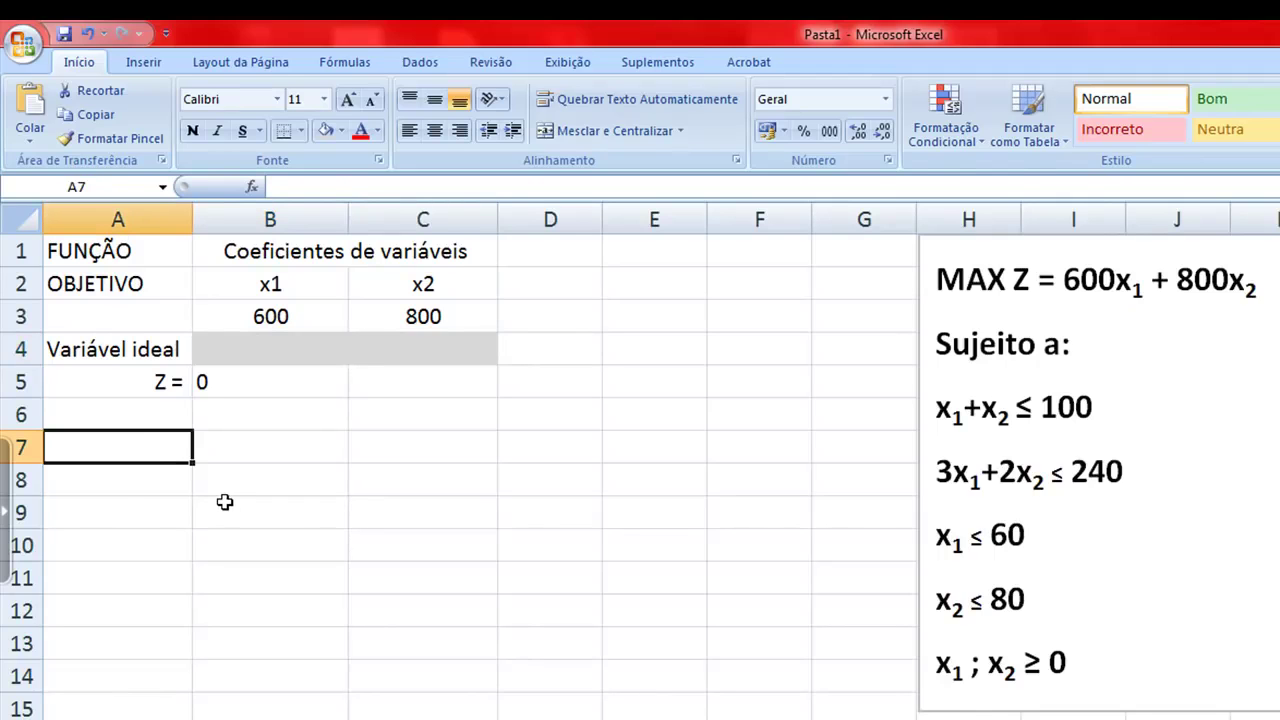
pyautogui.write('RESTRIÇÕES')
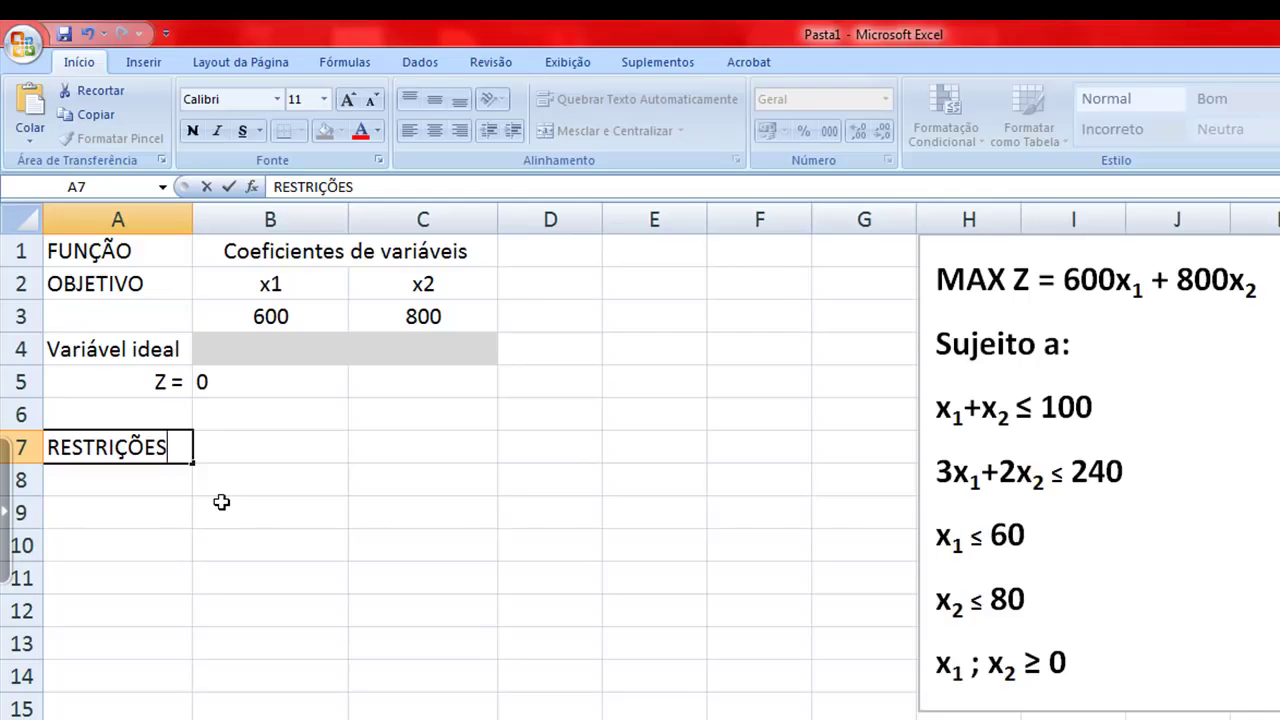
pyautogui.press('Return')
pyautogui.press('Up')
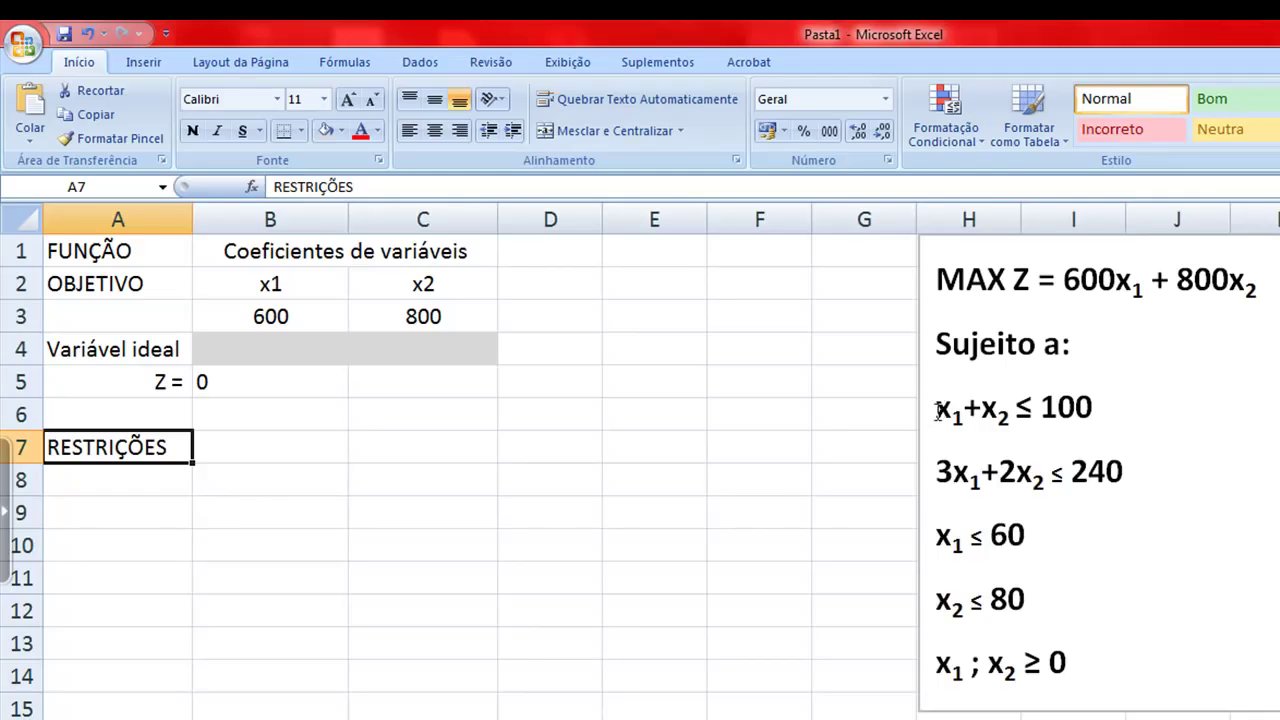
# - Number the first two constraints in the problem text box, adding (1) after x1+x2 ≤ 100 and (2) after 3x1+2x2 ≤ 240
pyautogui.moveTo(937, 410); pyautogui.dragTo(1090, 413)
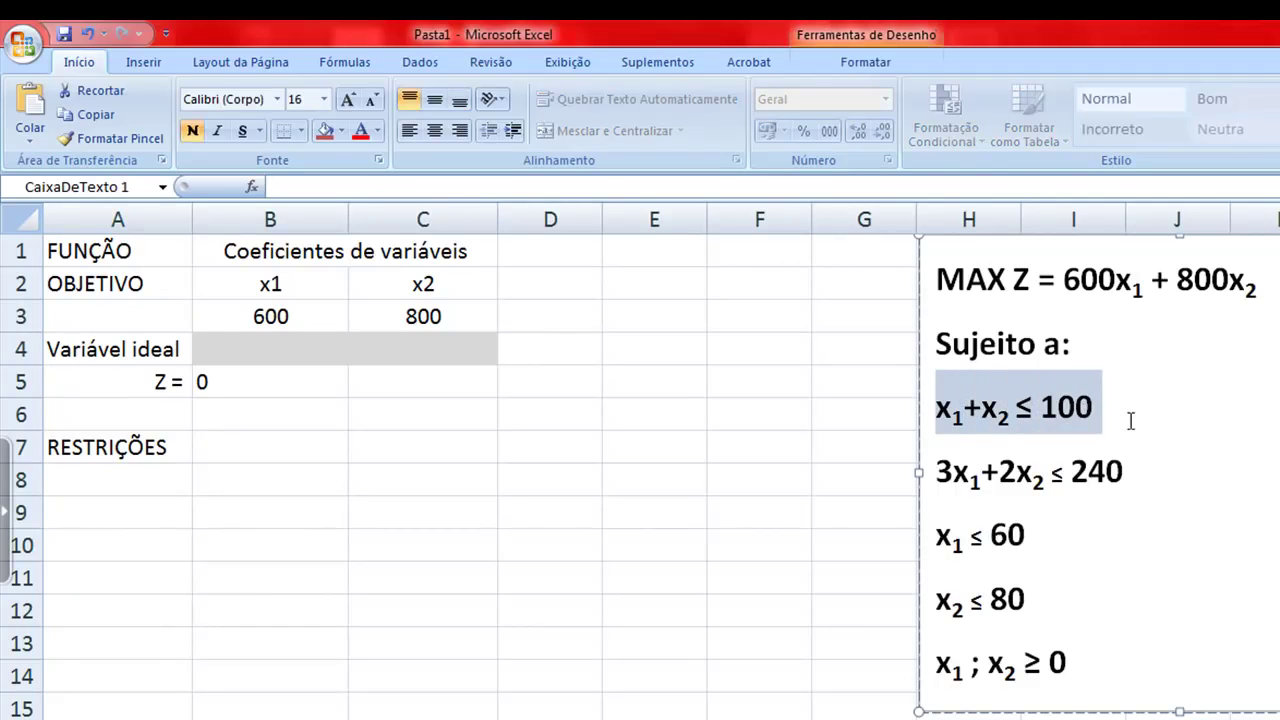
pyautogui.click(1125, 416)
pyautogui.write('(1)')
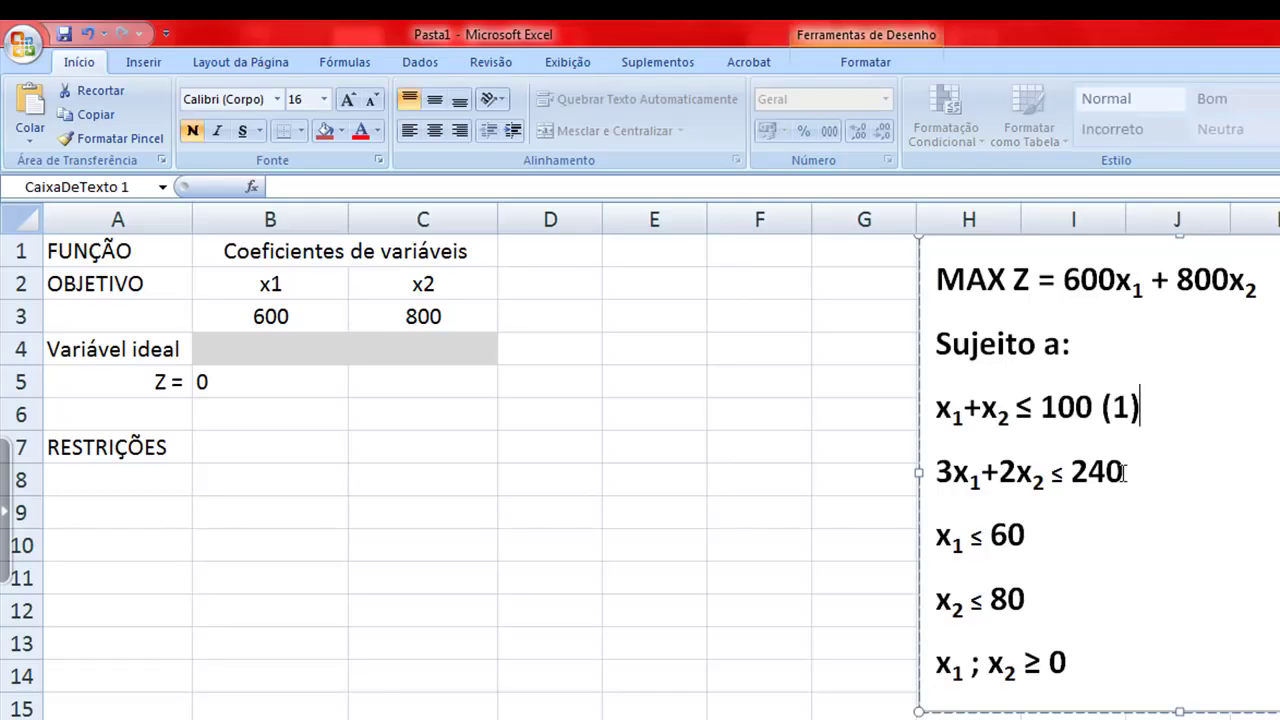
pyautogui.moveTo(938, 472); pyautogui.dragTo(1132, 474)
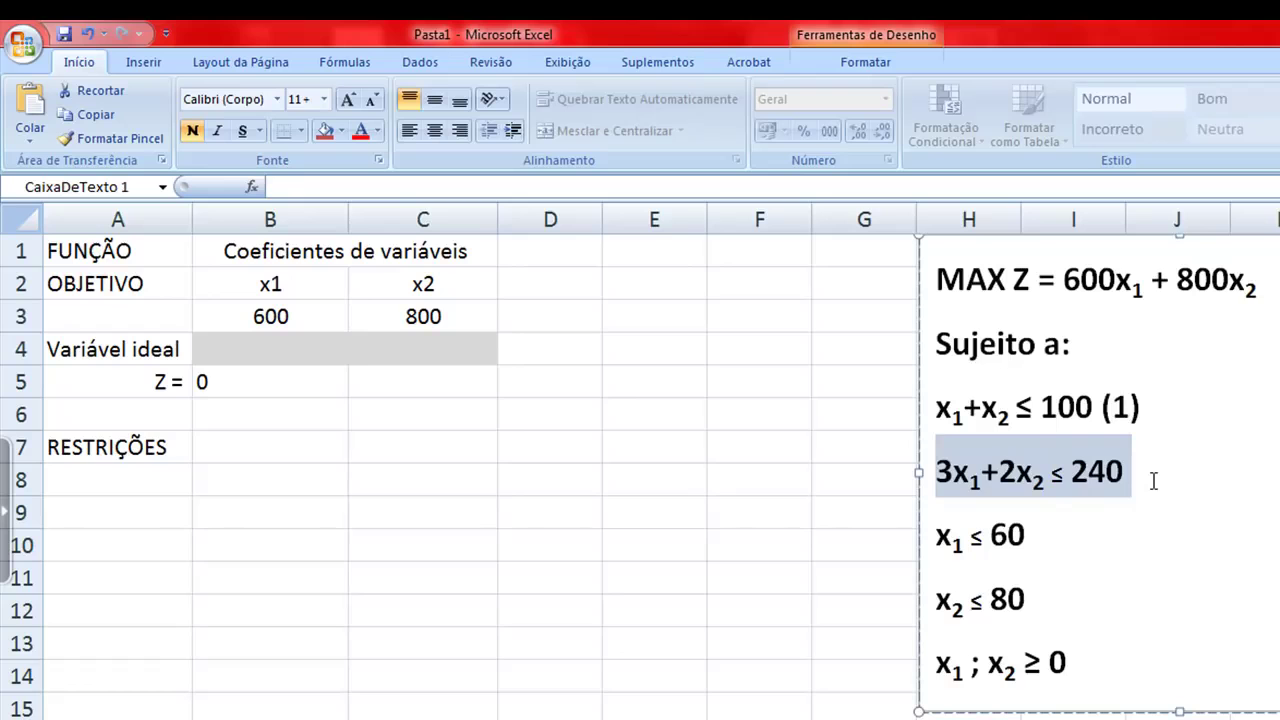
pyautogui.click(1153, 481)
pyautogui.write('(2)')
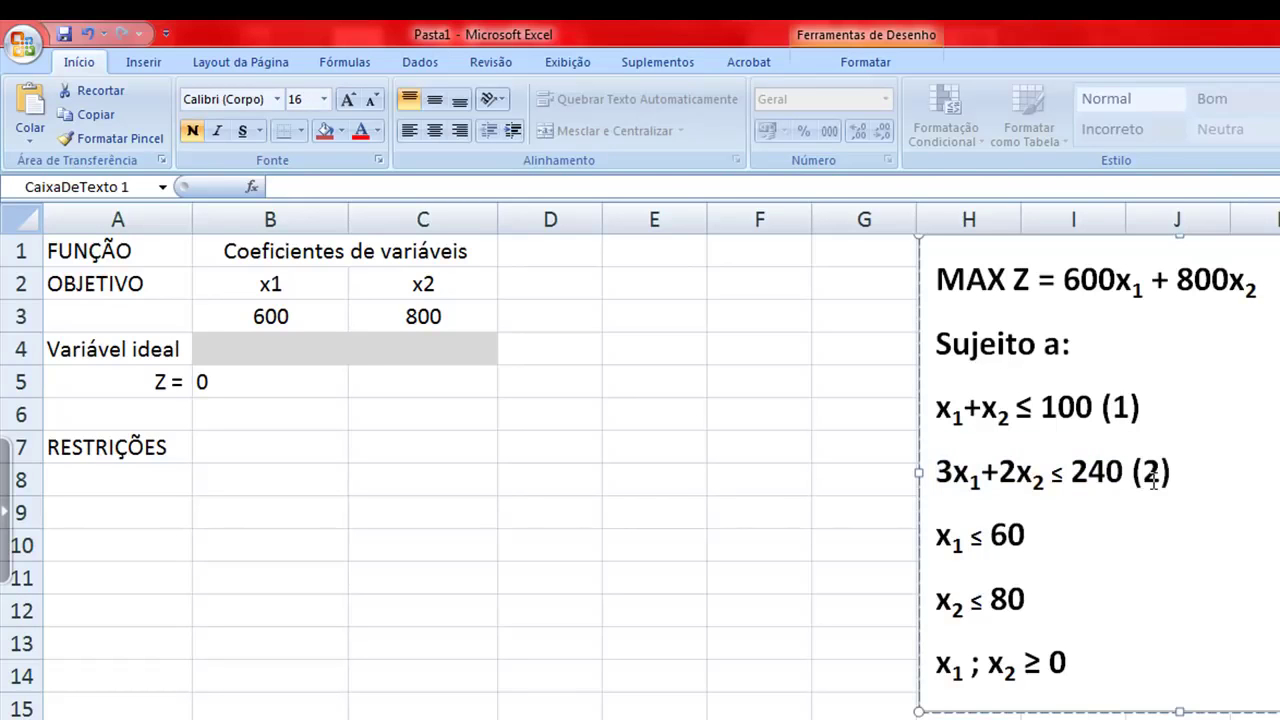
# - Add (3) after x1 ≤ 60 and (4) after x2 ≤ 80 in the problem text box
pyautogui.click(1066, 533)
pyautogui.moveTo(938, 540); pyautogui.dragTo(1016, 536)
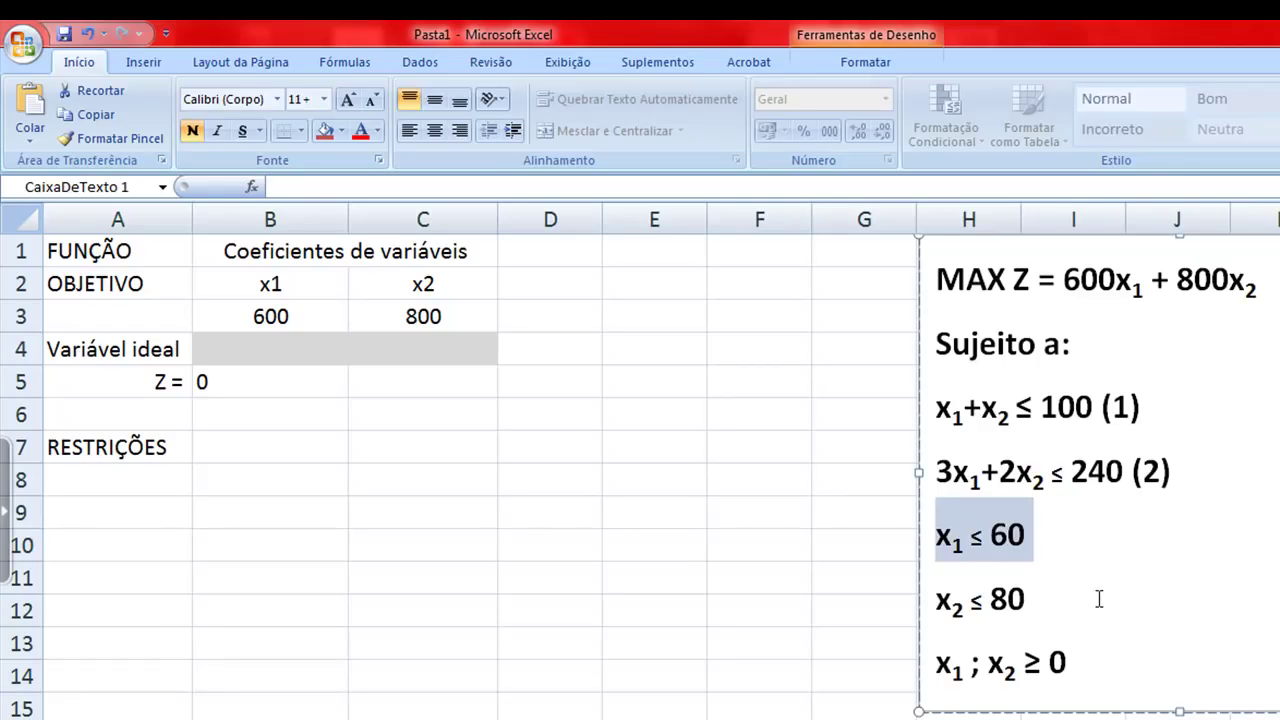
pyautogui.click(1111, 534)
pyautogui.write('(3)')
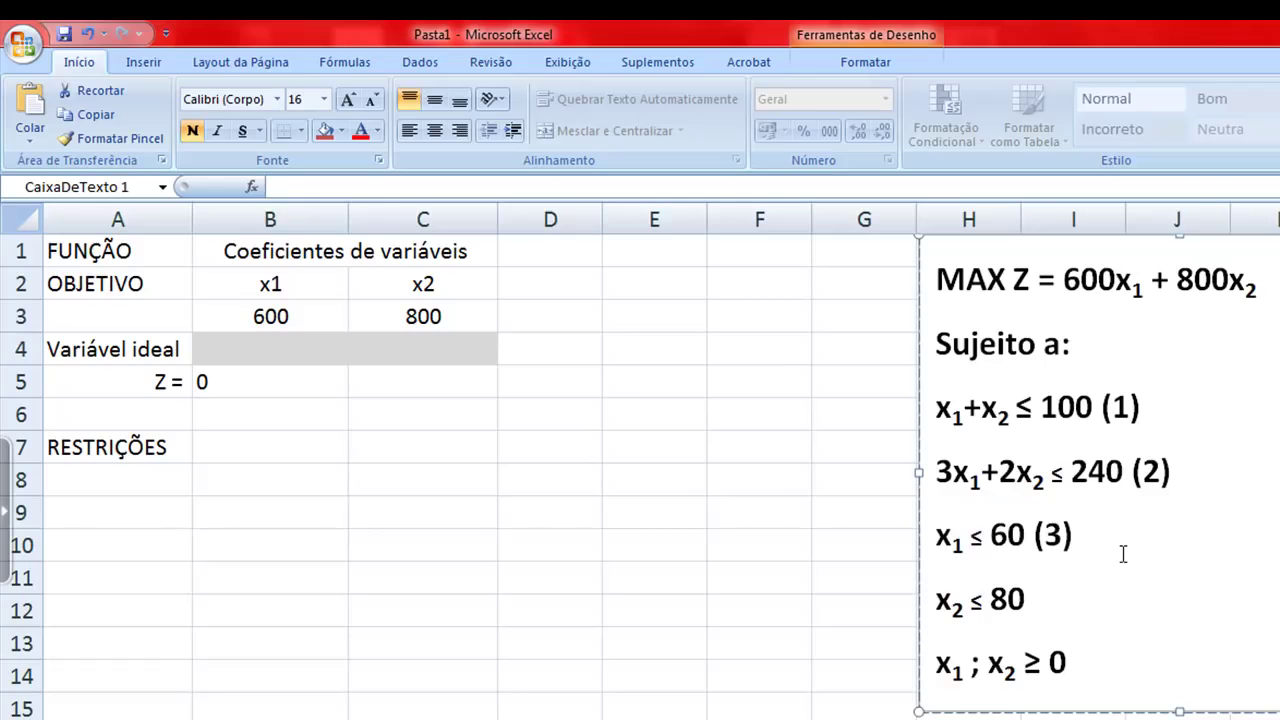
pyautogui.click(1050, 594)
pyautogui.moveTo(937, 600); pyautogui.dragTo(1025, 603)
pyautogui.click(1069, 609)
pyautogui.write('(4)')
pyautogui.moveTo(934, 664); pyautogui.dragTo(1066, 664)
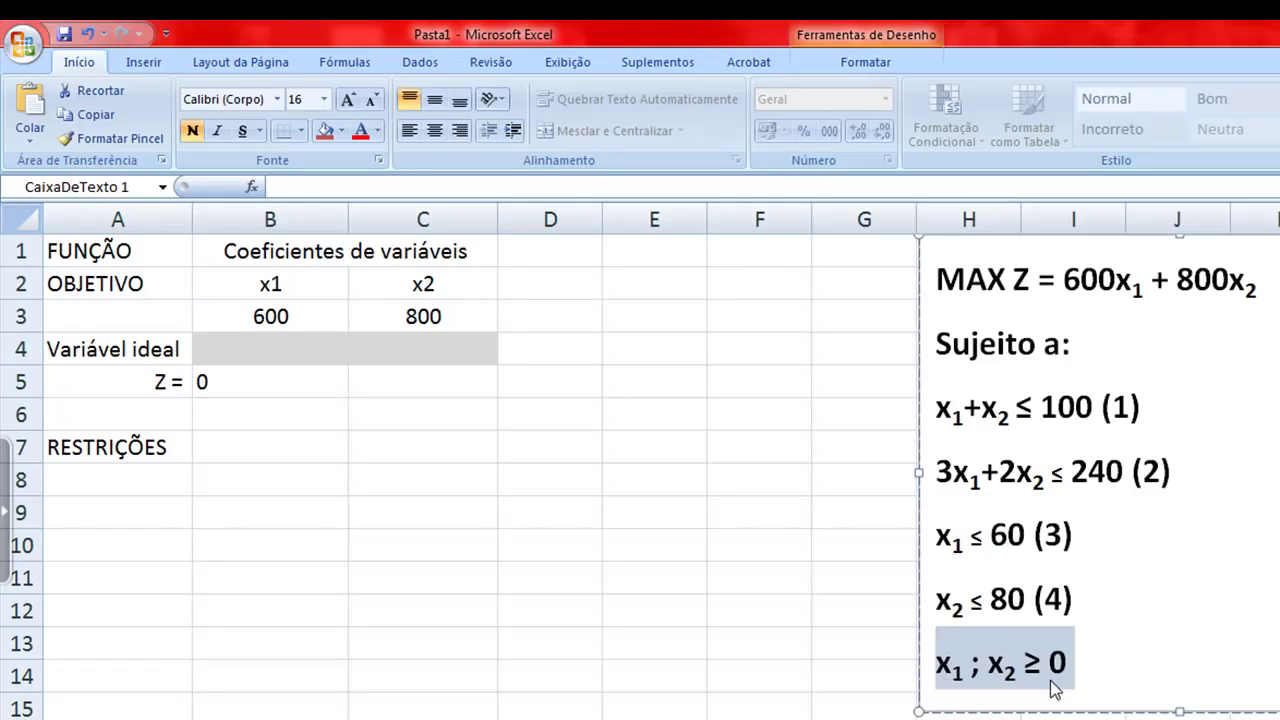
pyautogui.click(1100, 666)
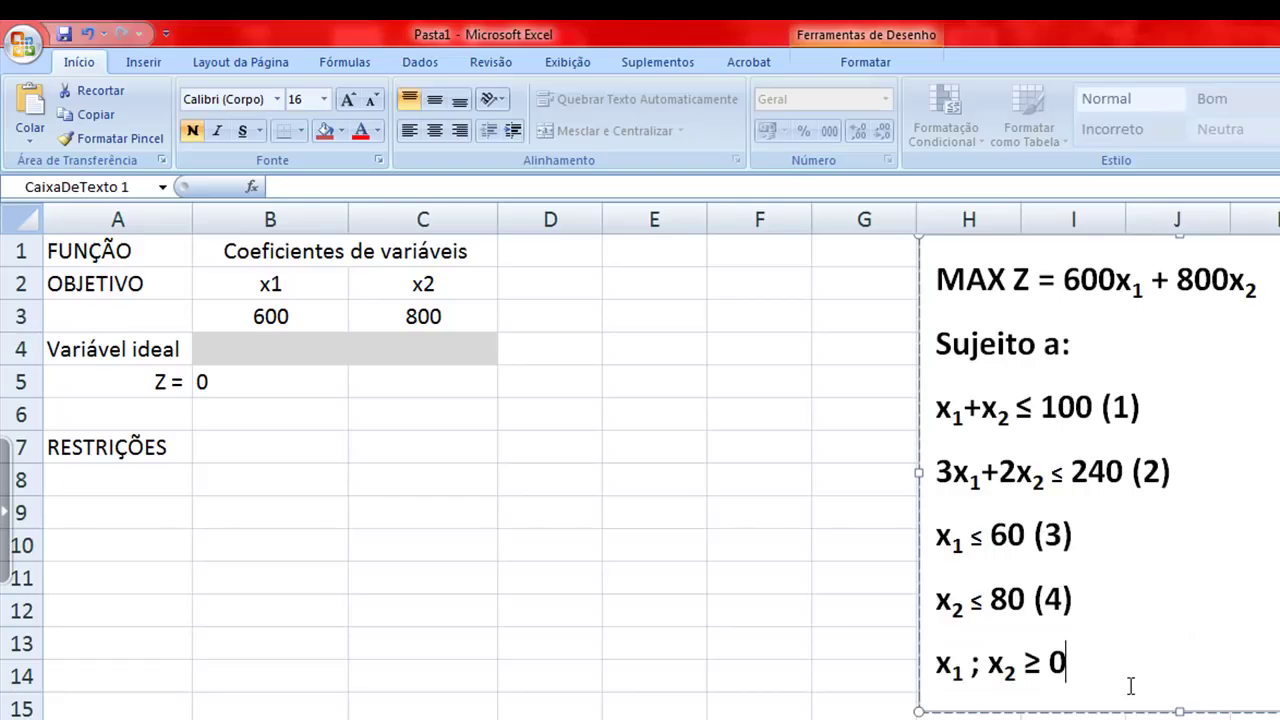
# - Enter the constraint table headers "nº", "X1" and "X2" in cells A8, B8 and C8
pyautogui.click(157, 453)
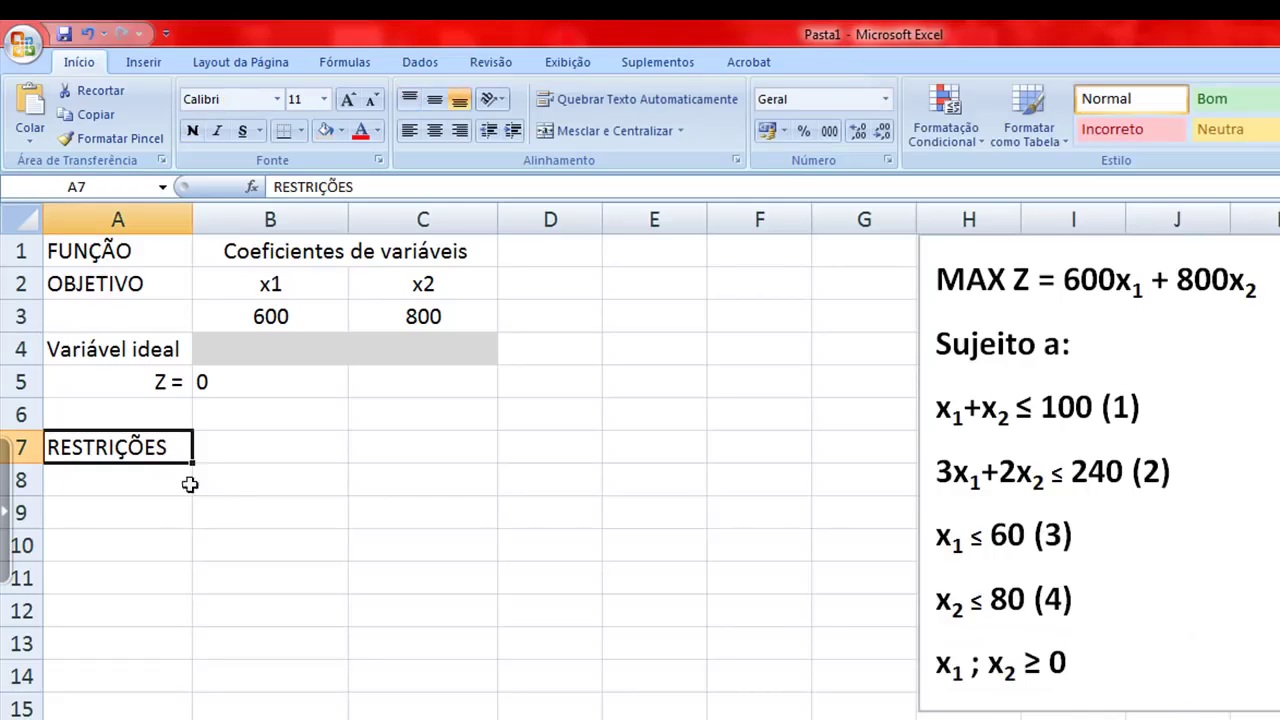
pyautogui.click(256, 447)
pyautogui.click(165, 487)
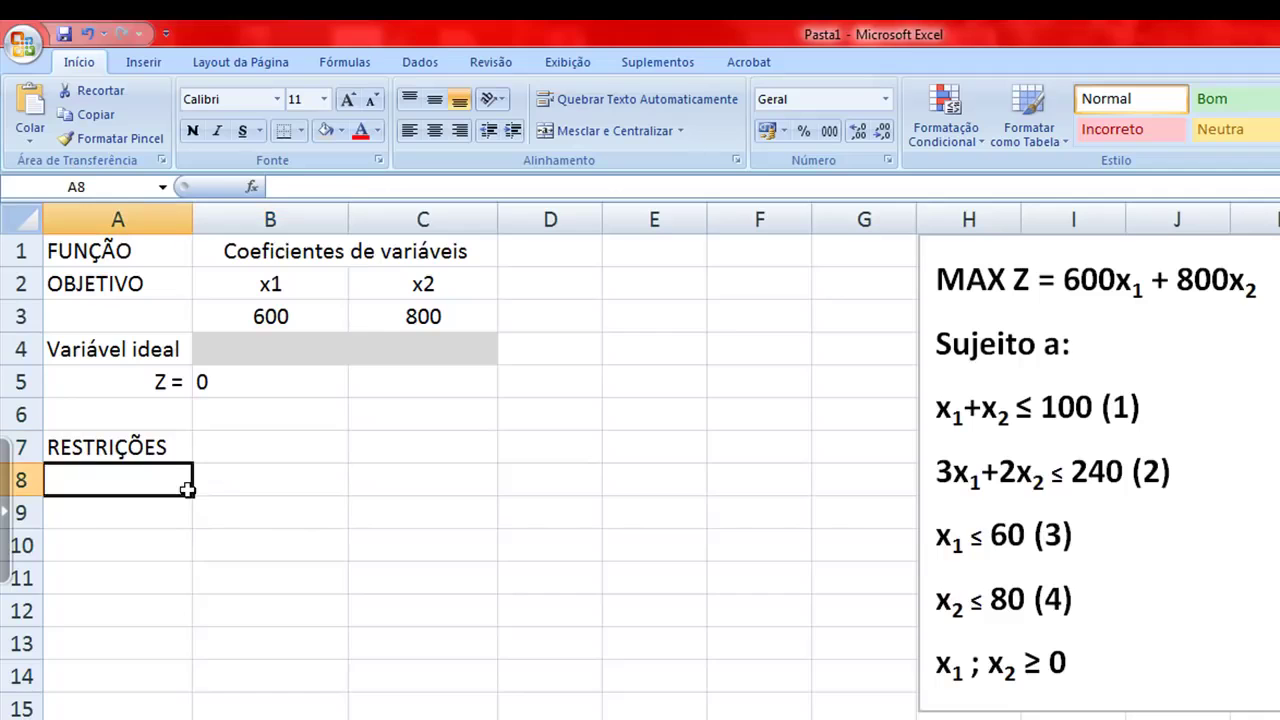
pyautogui.write('nº')
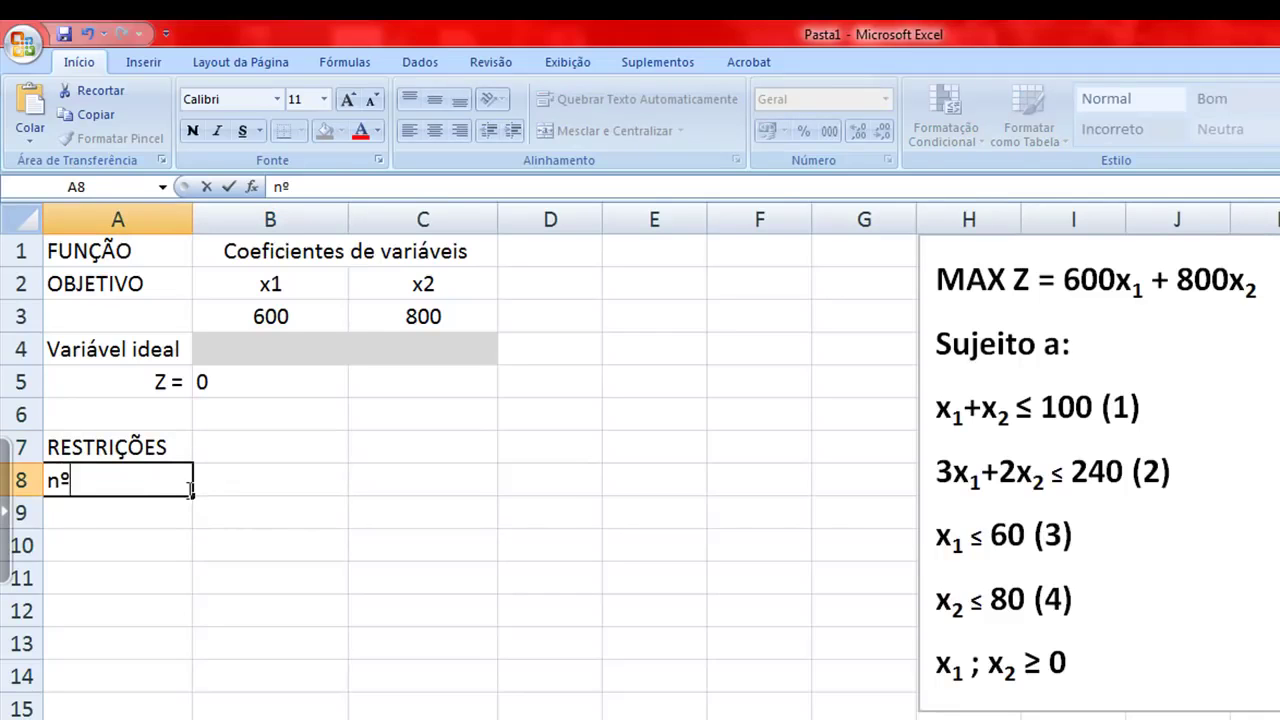
pyautogui.press('Tab')
pyautogui.write('X1')
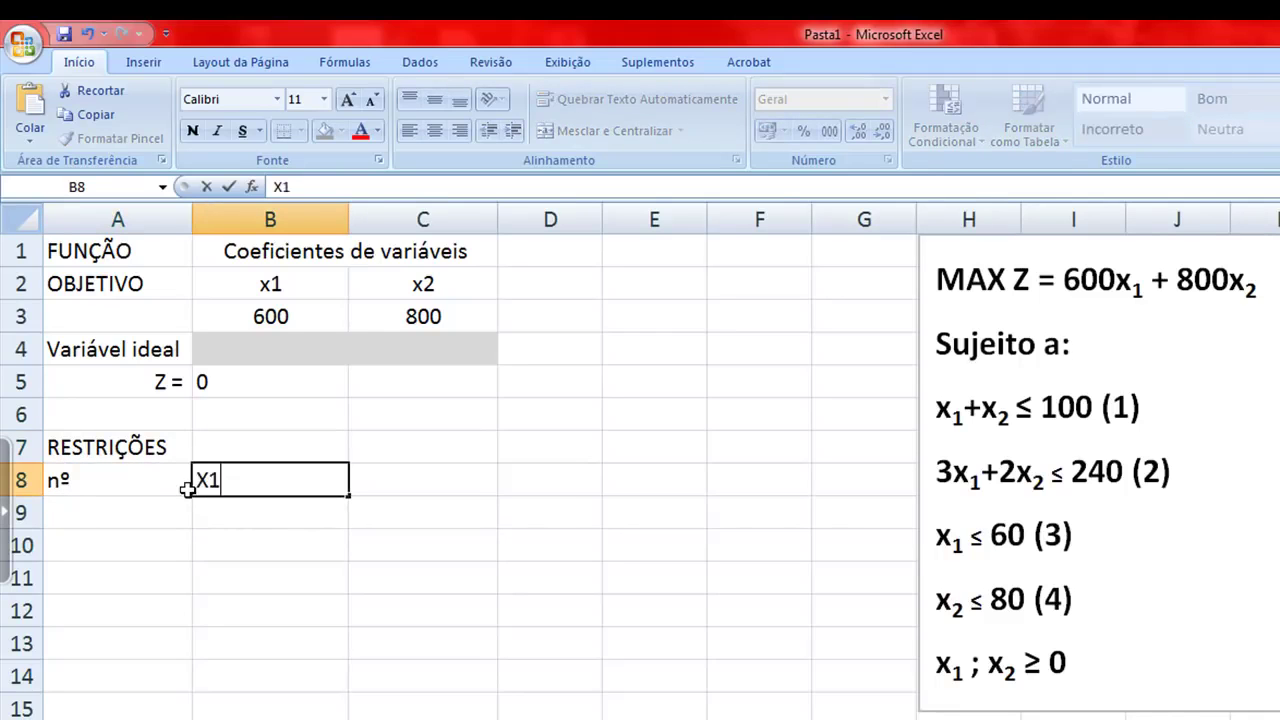
pyautogui.press('Tab')
pyautogui.write('X2')
pyautogui.press('Tab')
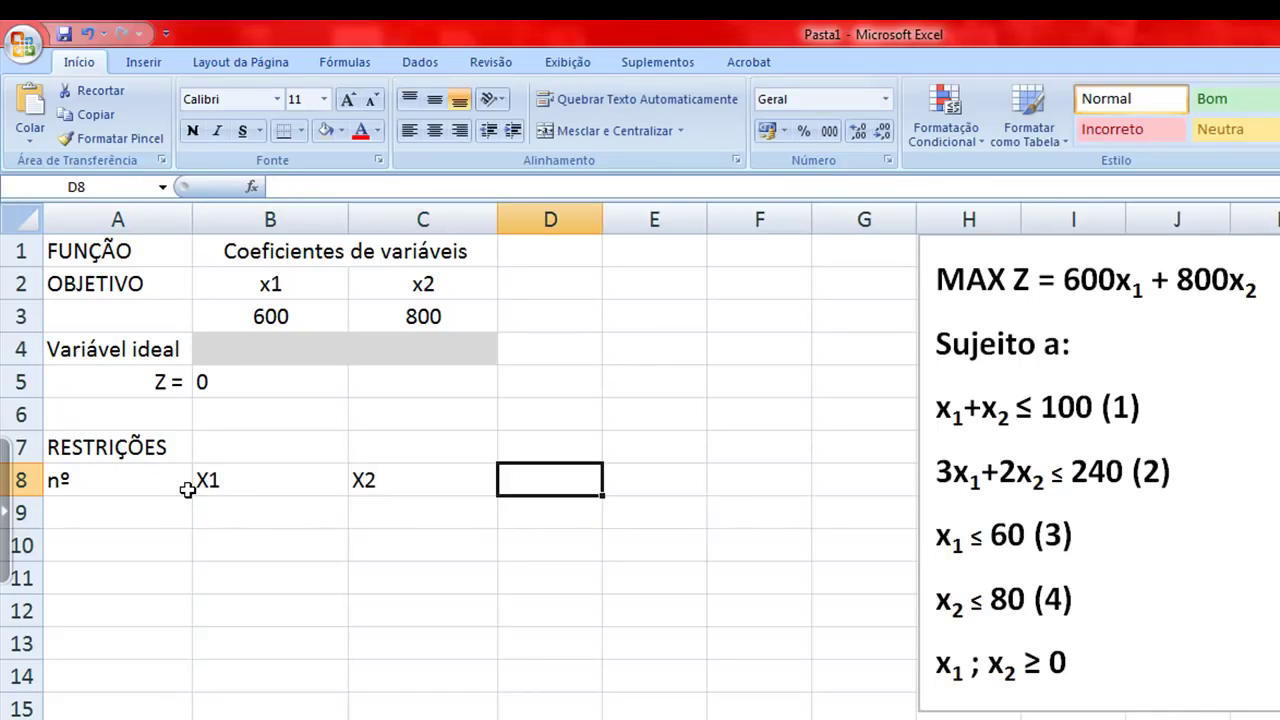
# - Enter the constraint table headers "LHC" in cell D8 and "RHC" in cell E8
pyautogui.write('lhc')
pyautogui.press('BackSpace')
pyautogui.press('BackSpace')
pyautogui.press('BackSpace')
pyautogui.write('LHC')
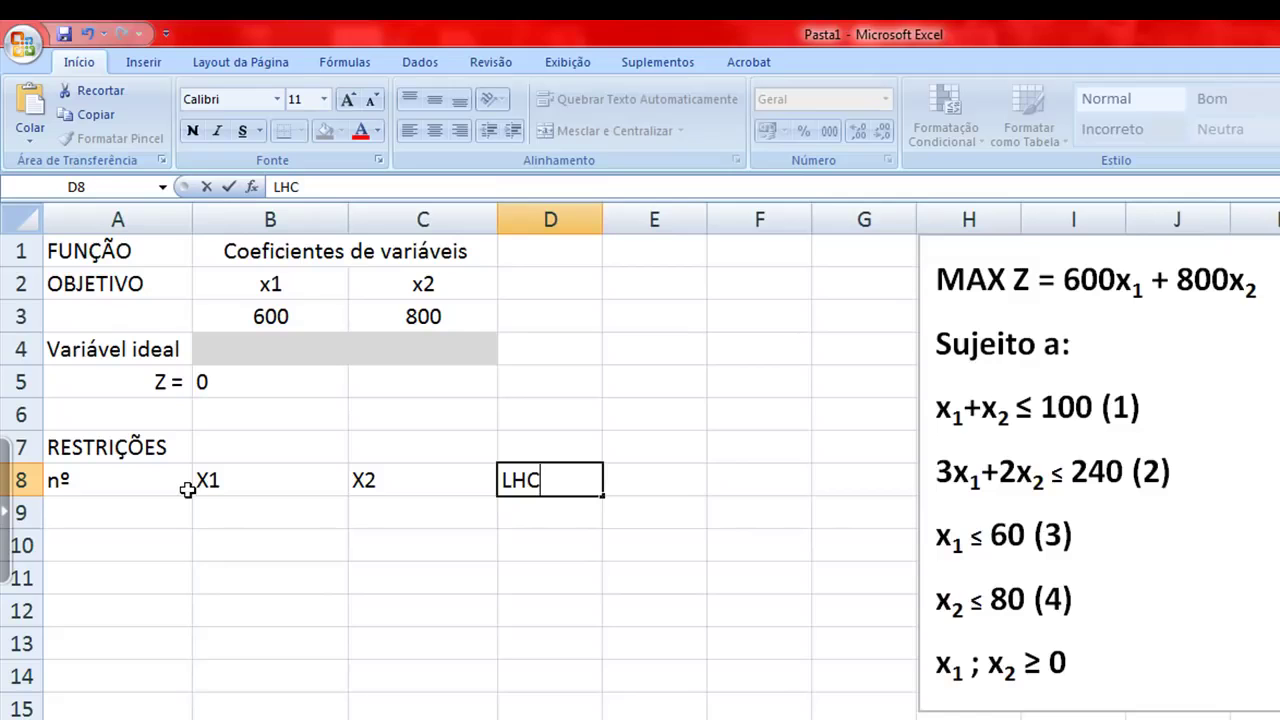
pyautogui.press('Tab')
pyautogui.write('RHC')
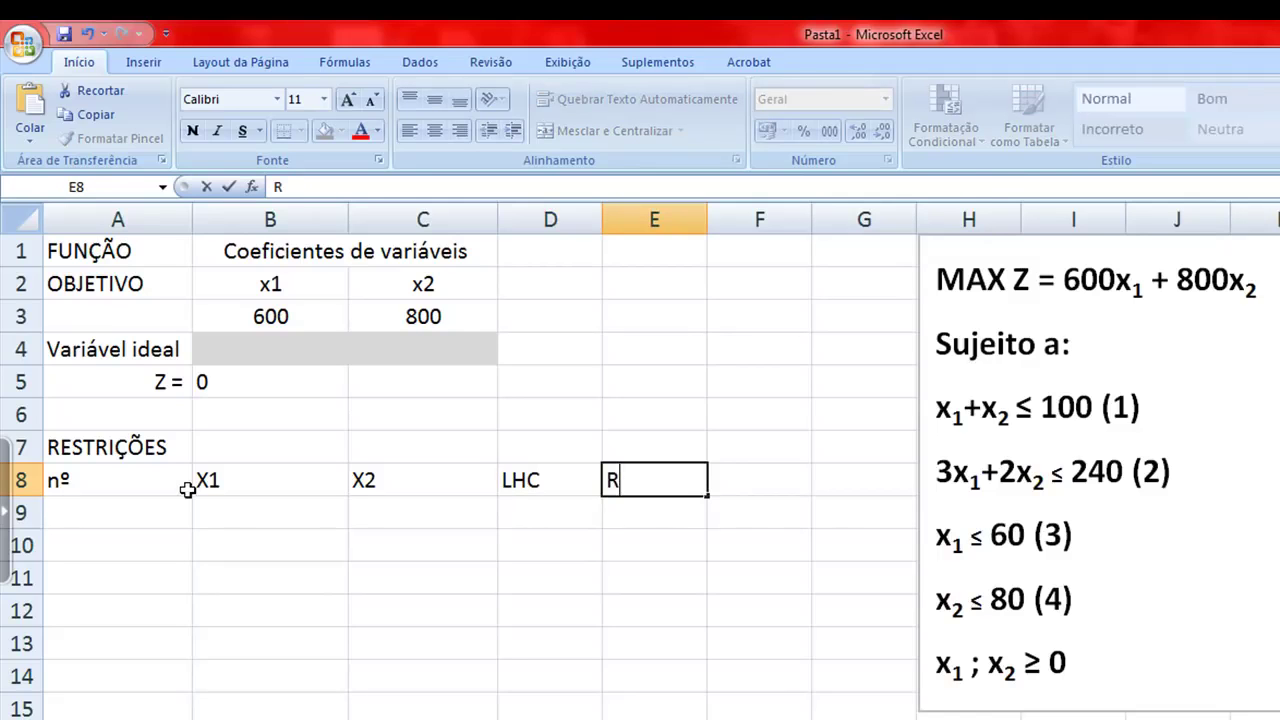
pyautogui.press('Up')
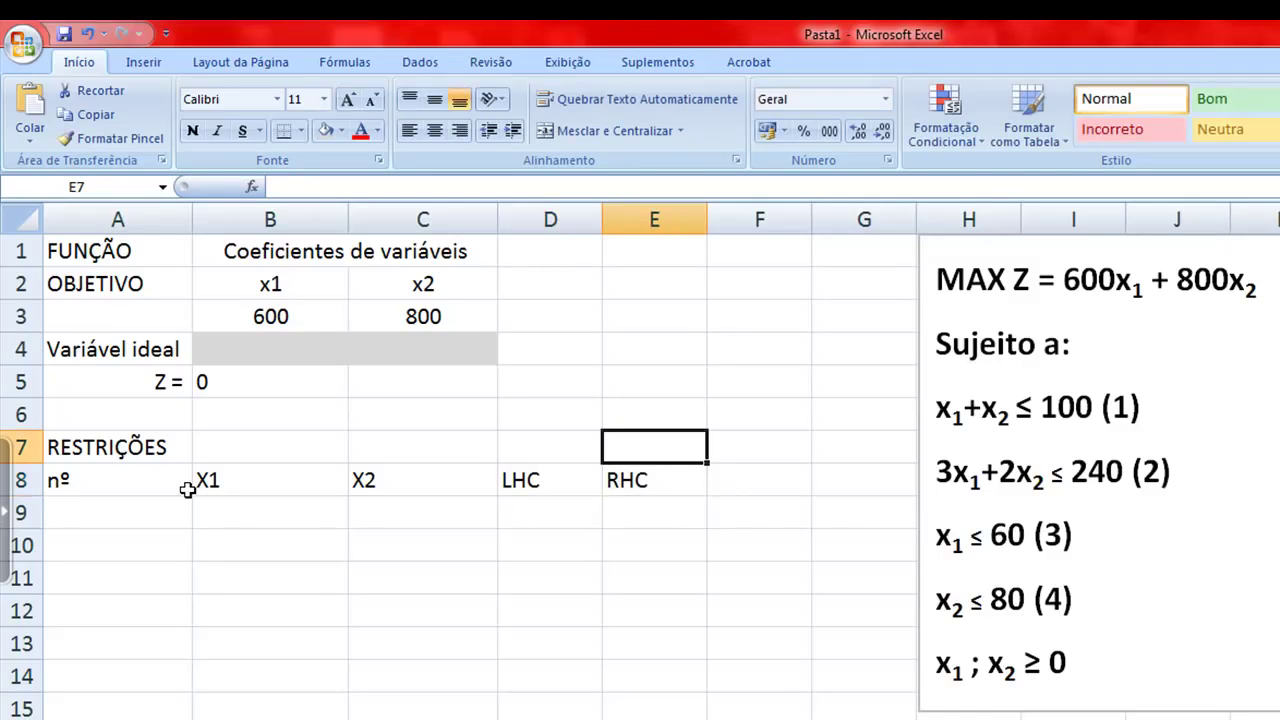
# - Merge and center cells B7:C7 and enter the heading "Coeficientes de variáveis" in them
pyautogui.press('Left')
pyautogui.press('Left')
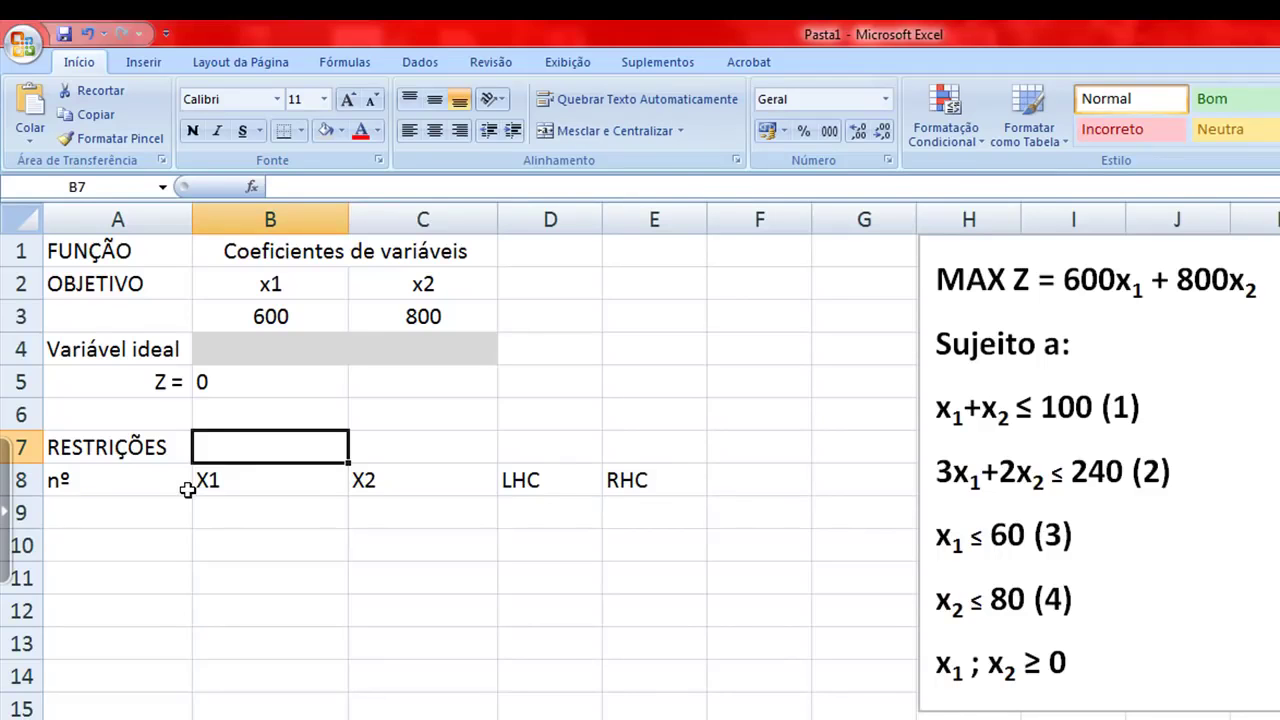
pyautogui.hotkey('shift', 'Right')
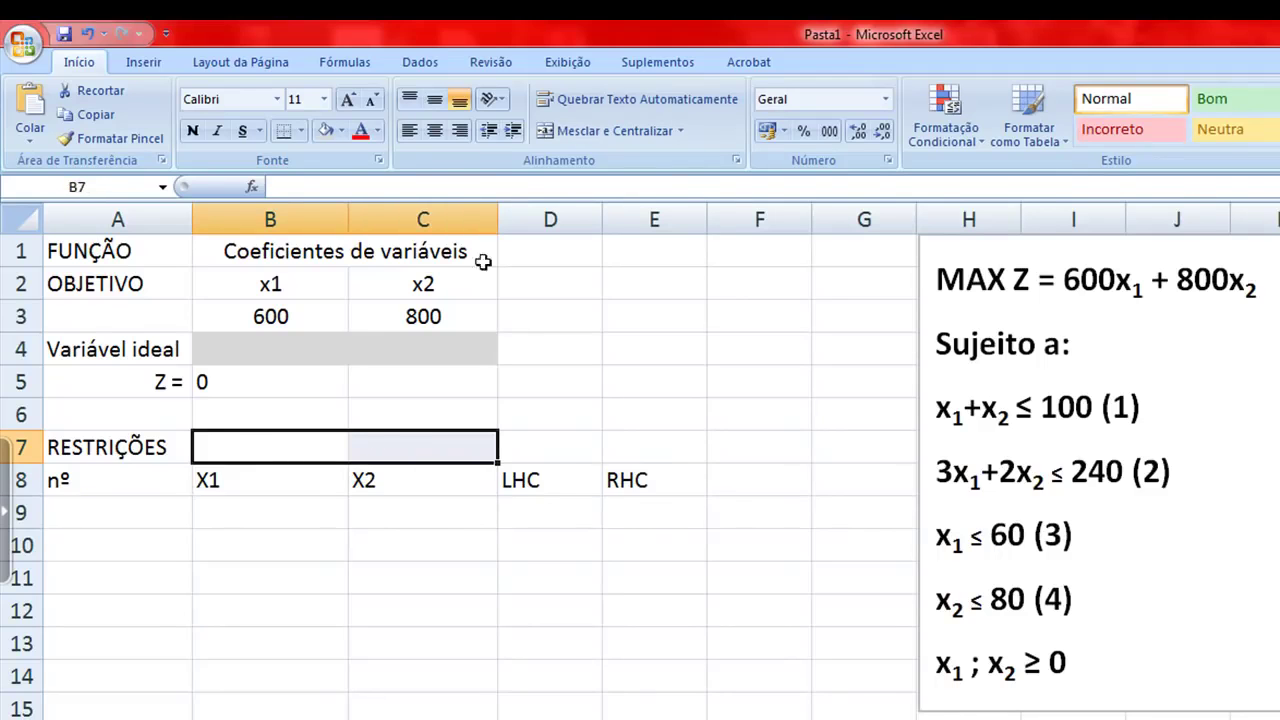
pyautogui.click(556, 131)
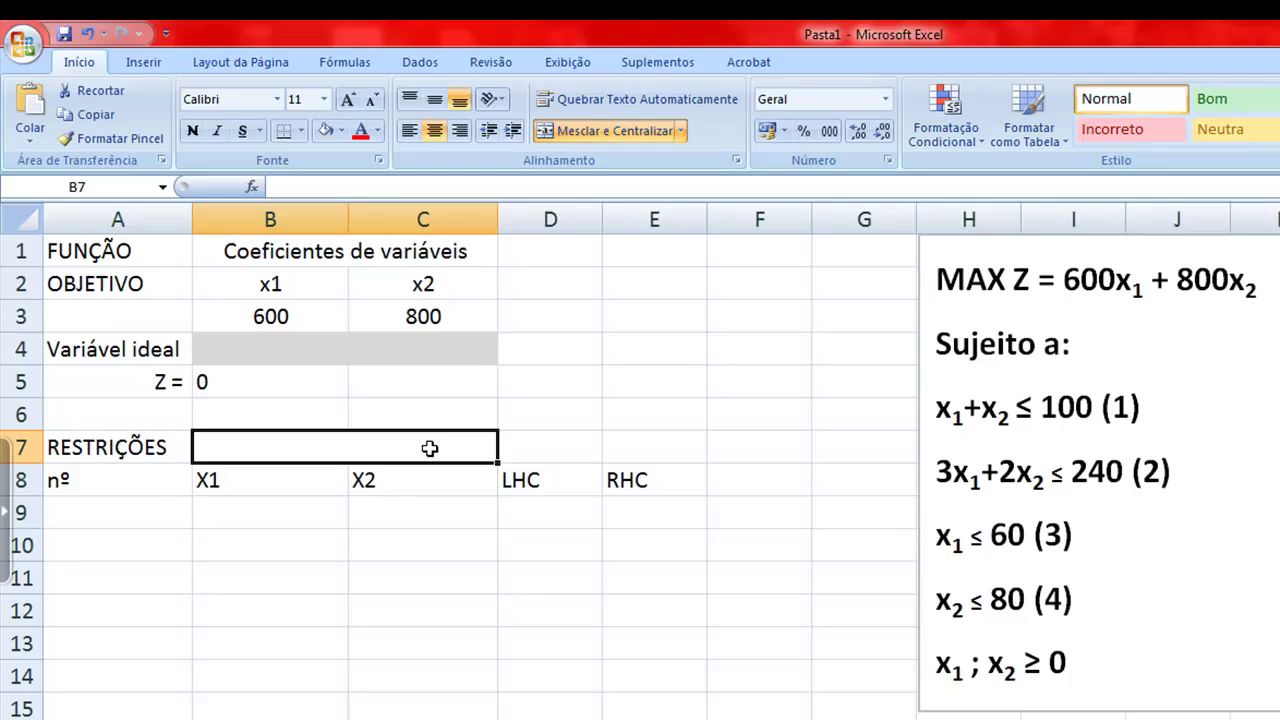
pyautogui.doubleClick(429, 448)
pyautogui.write('cO')
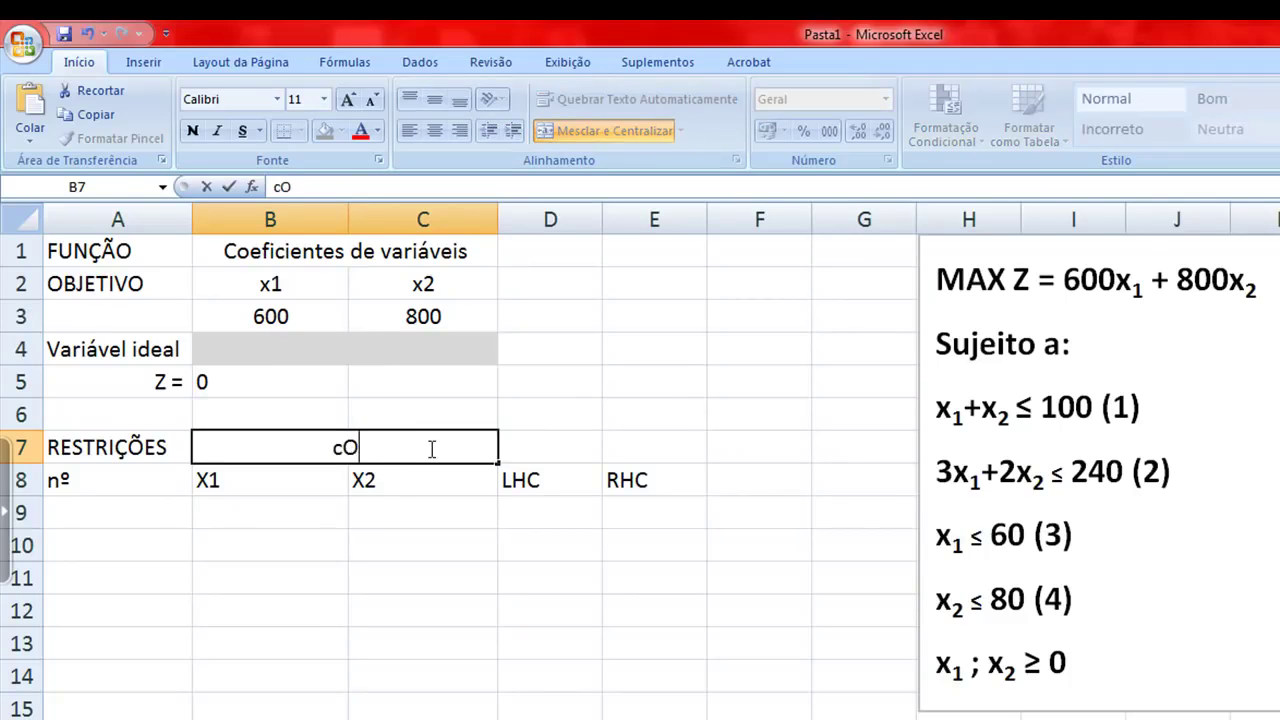
pyautogui.press('BackSpace')
pyautogui.press('BackSpace')
pyautogui.write('Coeficiente')
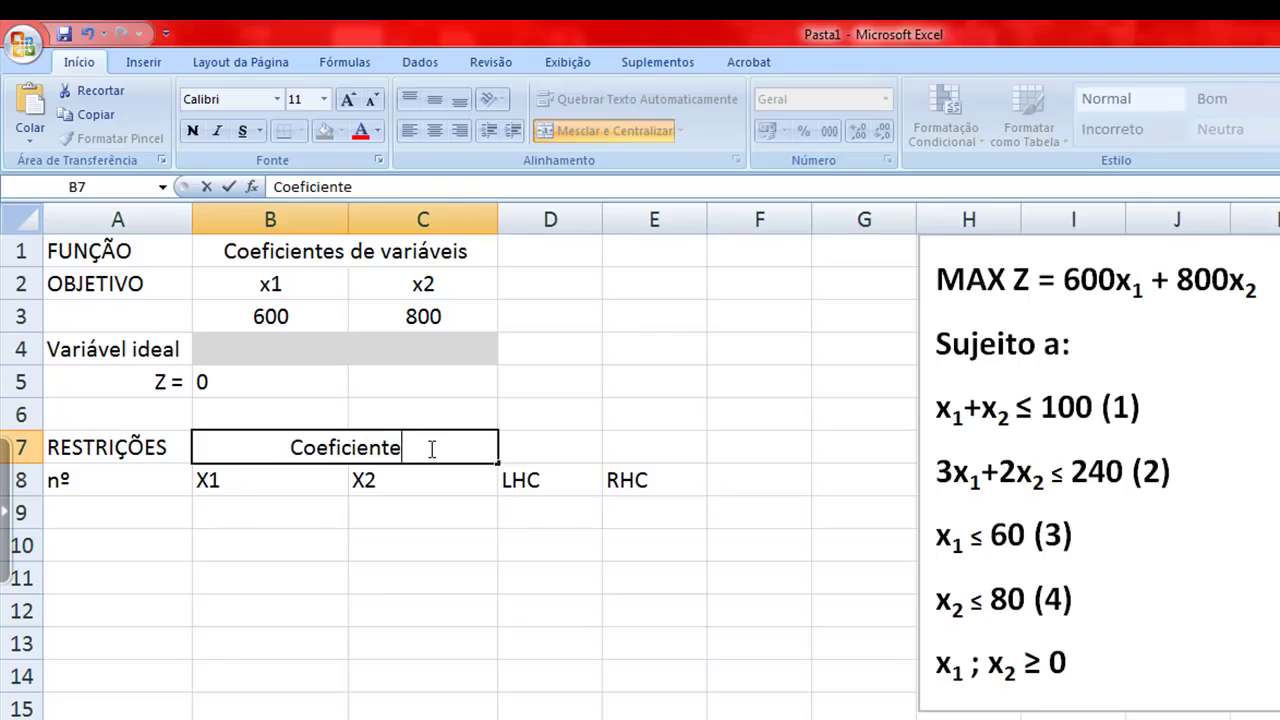
pyautogui.write('s de v')
pyautogui.write('ariáveis')
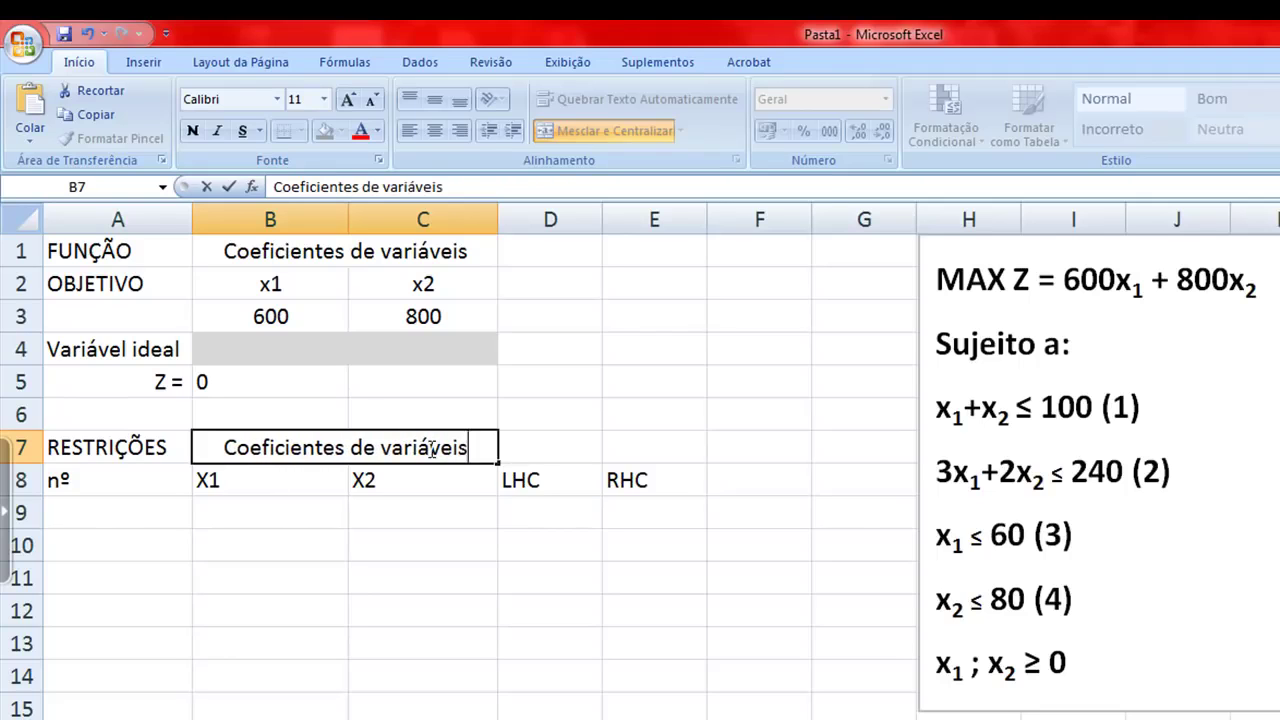
pyautogui.press('Return')
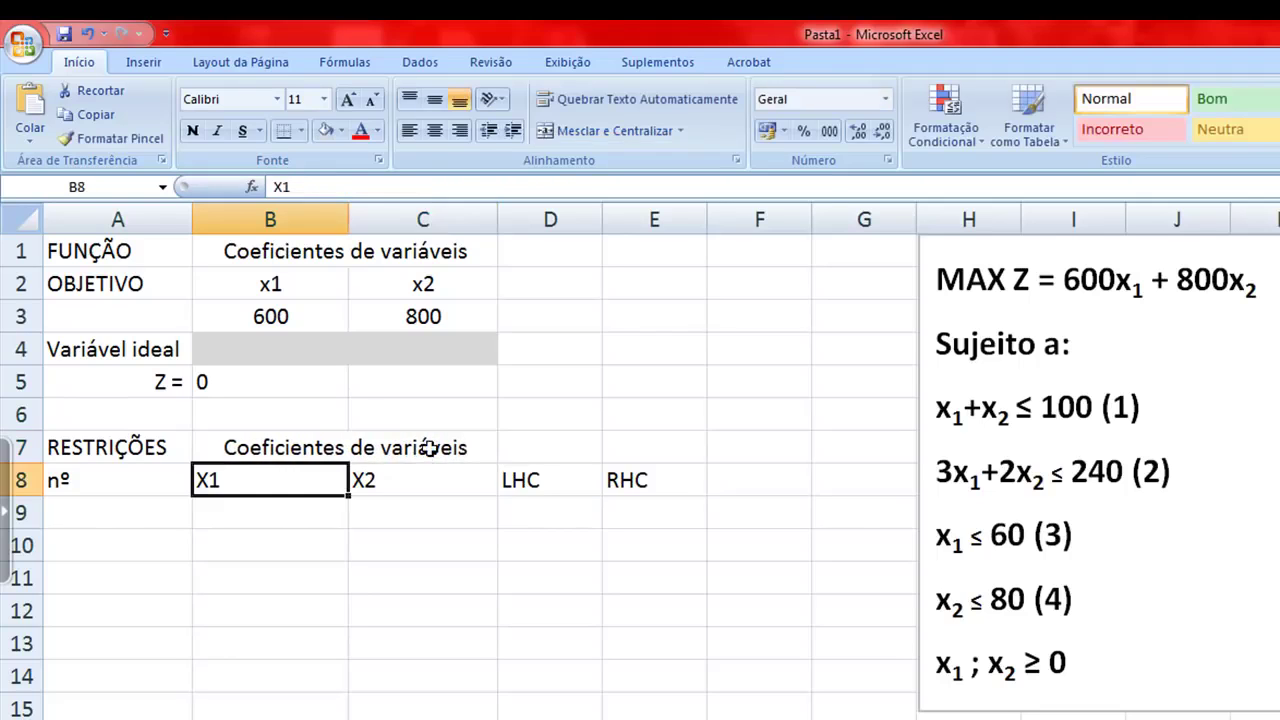
# - Center the "X1", "X2" and "nº" headers horizontally in row 8
pyautogui.press('Right')
pyautogui.press('Left')
pyautogui.keyDown('shift'); pyautogui.click(425, 478); pyautogui.keyUp('shift')
pyautogui.click(435, 131)
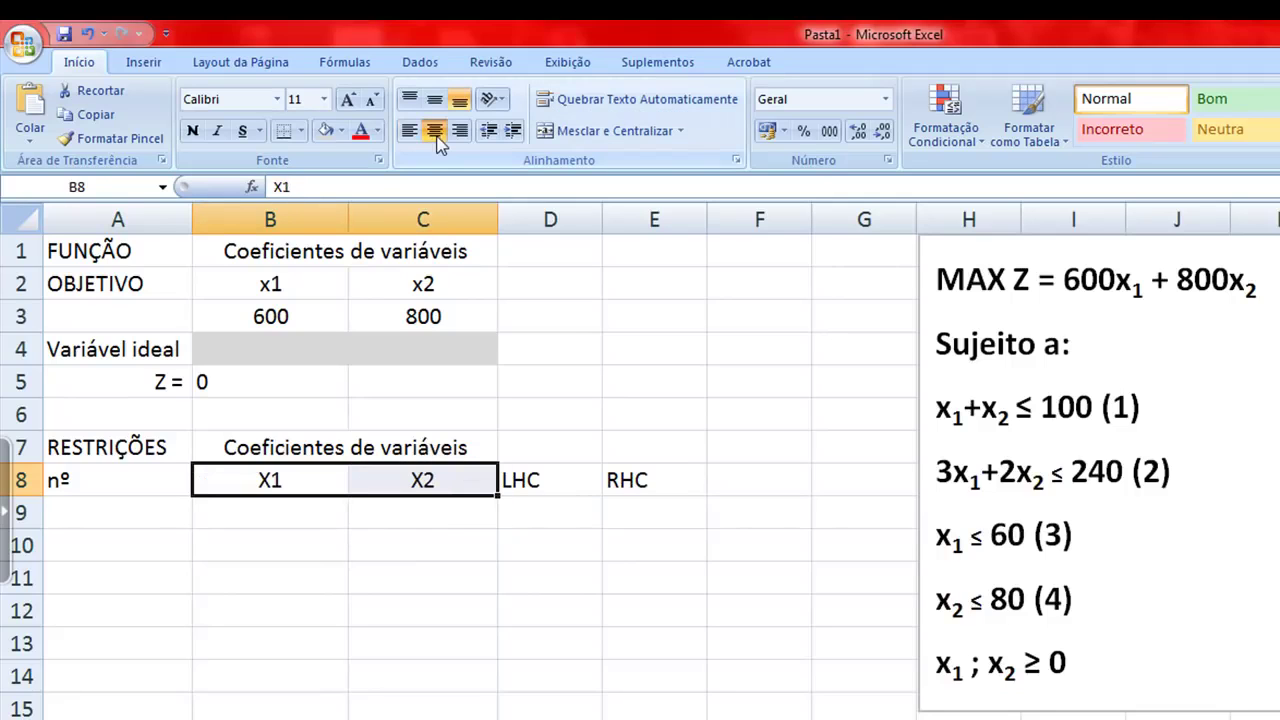
pyautogui.click(136, 477)
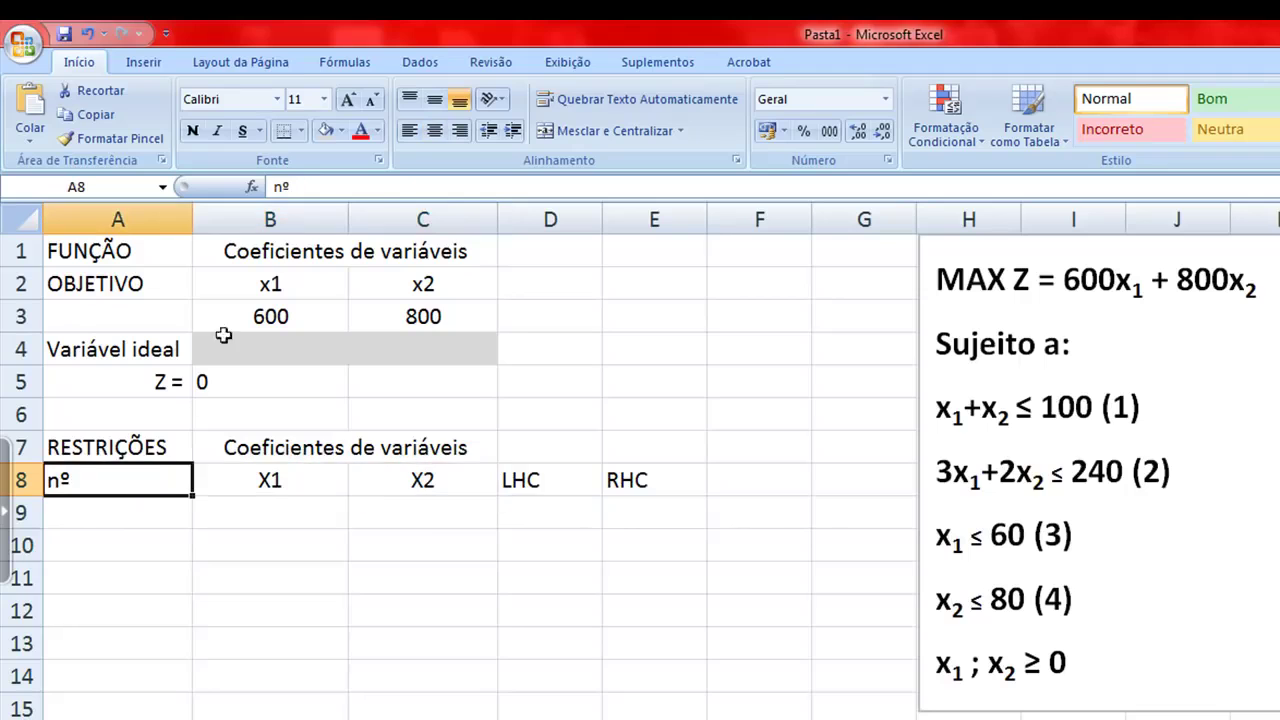
pyautogui.click(435, 131)
# - Number the constraint rows 1 to 4 in cells A9:A12, matching the numbered constraints in the problem text box
pyautogui.click(138, 514)
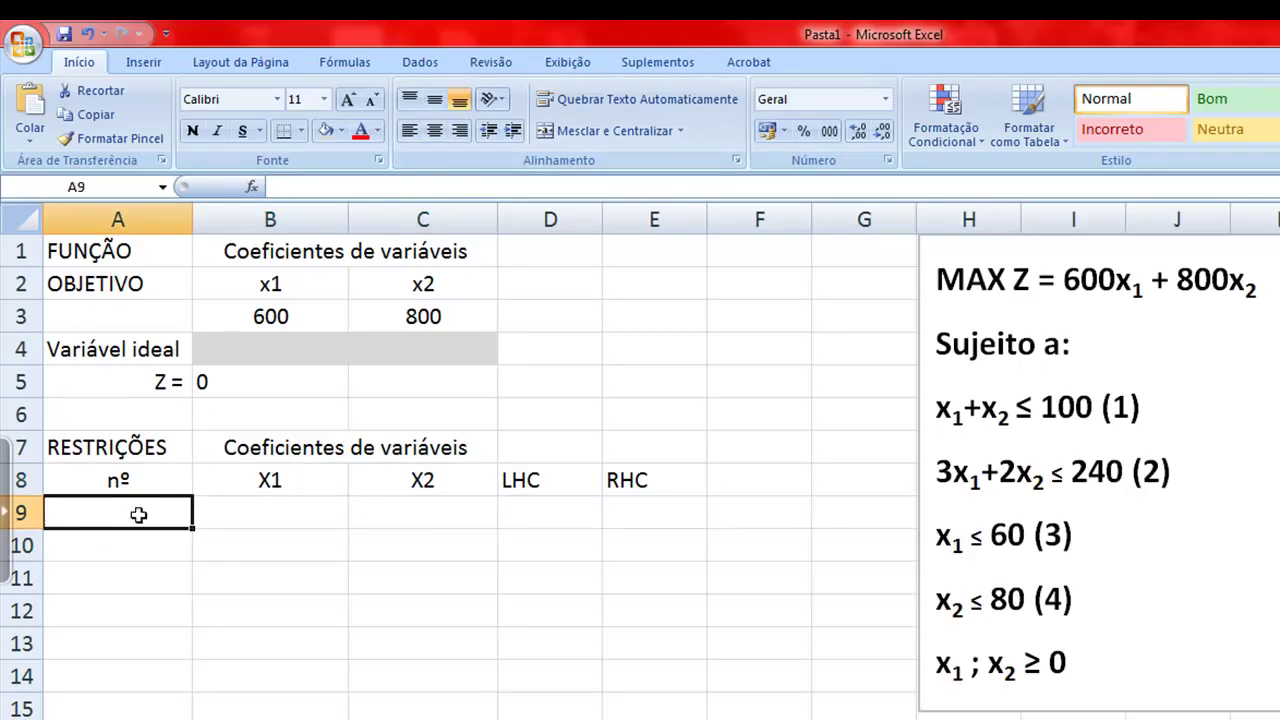
pyautogui.click(1120, 407)
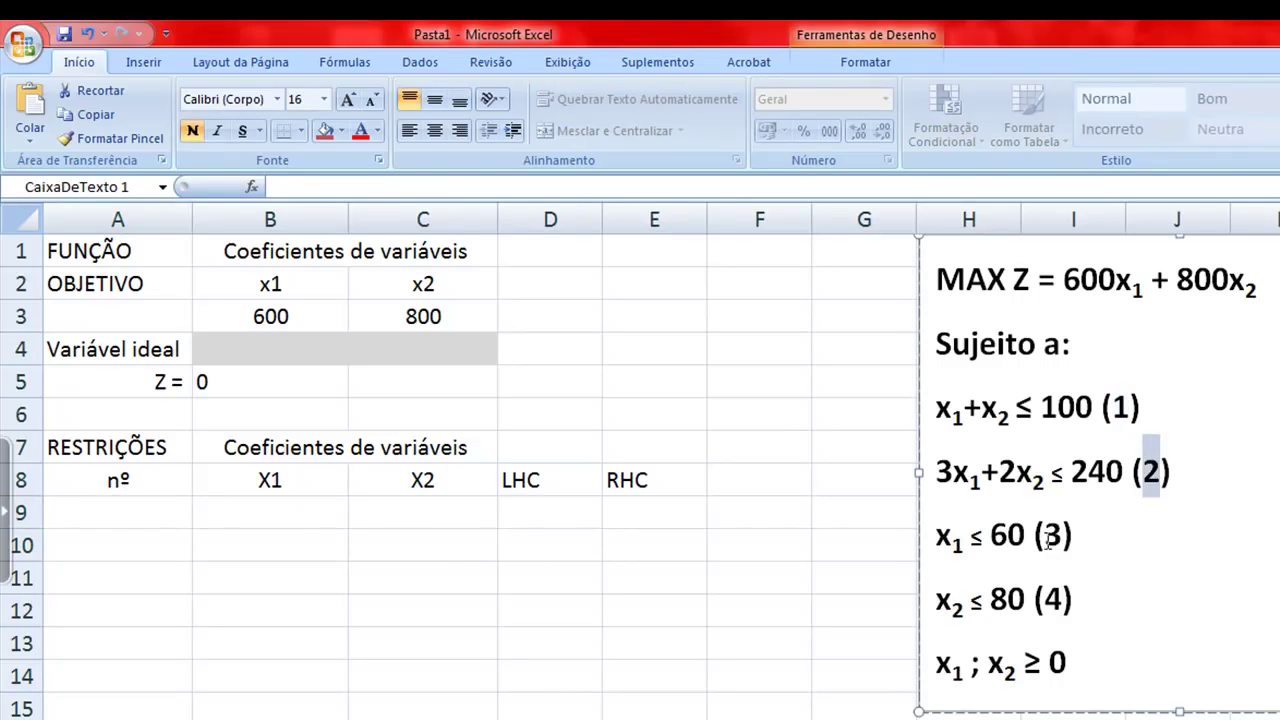
pyautogui.moveTo(1046, 539); pyautogui.dragTo(1055, 538)
pyautogui.moveTo(1046, 600); pyautogui.dragTo(1060, 600)
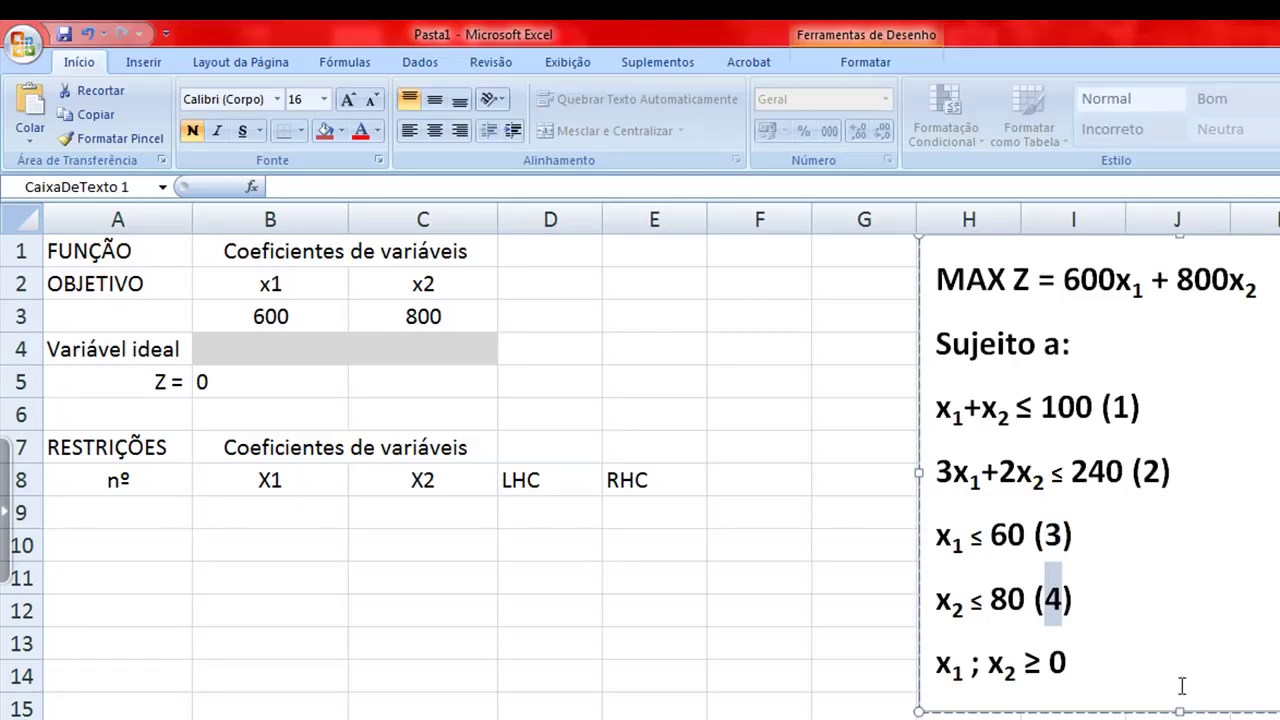
pyautogui.click(117, 516)
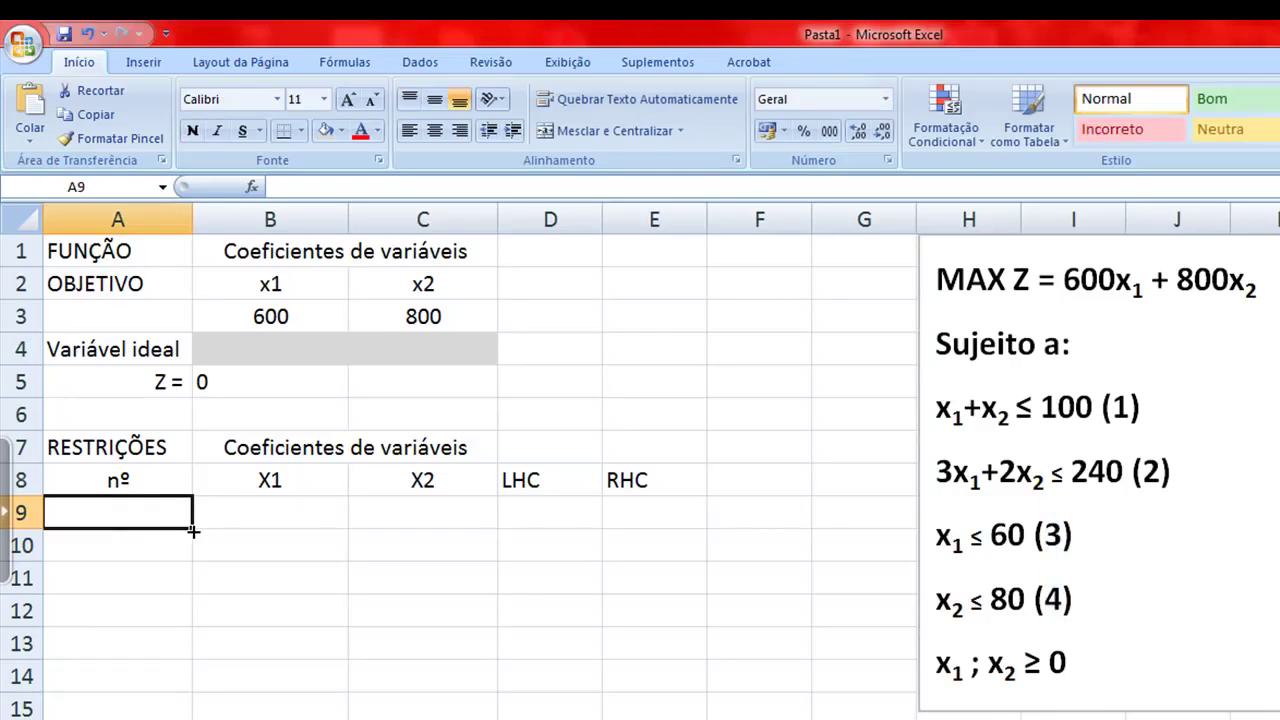
pyautogui.write('1')
pyautogui.press('Return')
pyautogui.write('2')
pyautogui.press('Return')
pyautogui.write('3')
pyautogui.press('Return')
pyautogui.write('4')
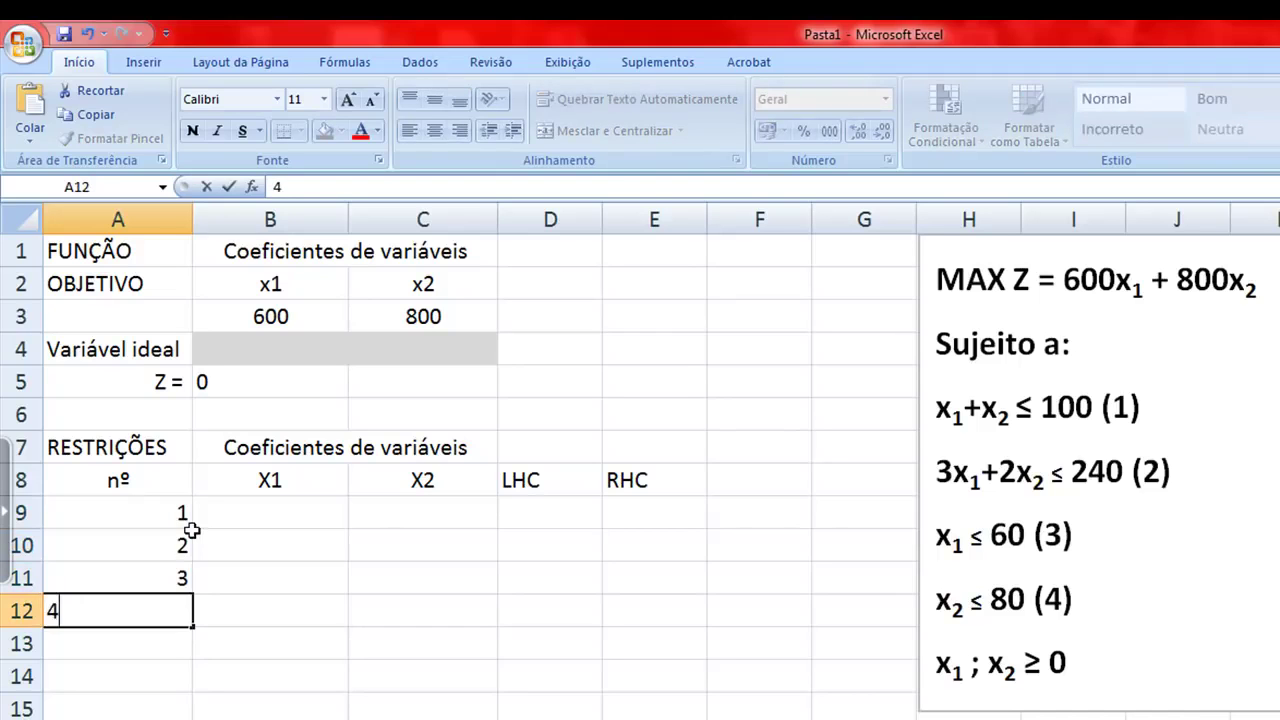
pyautogui.press('Return')
# - Center the constraint numbers in A9:A12 horizontally, and center cells B9:E12 both horizontally and vertically
pyautogui.moveTo(165, 524); pyautogui.dragTo(163, 611)
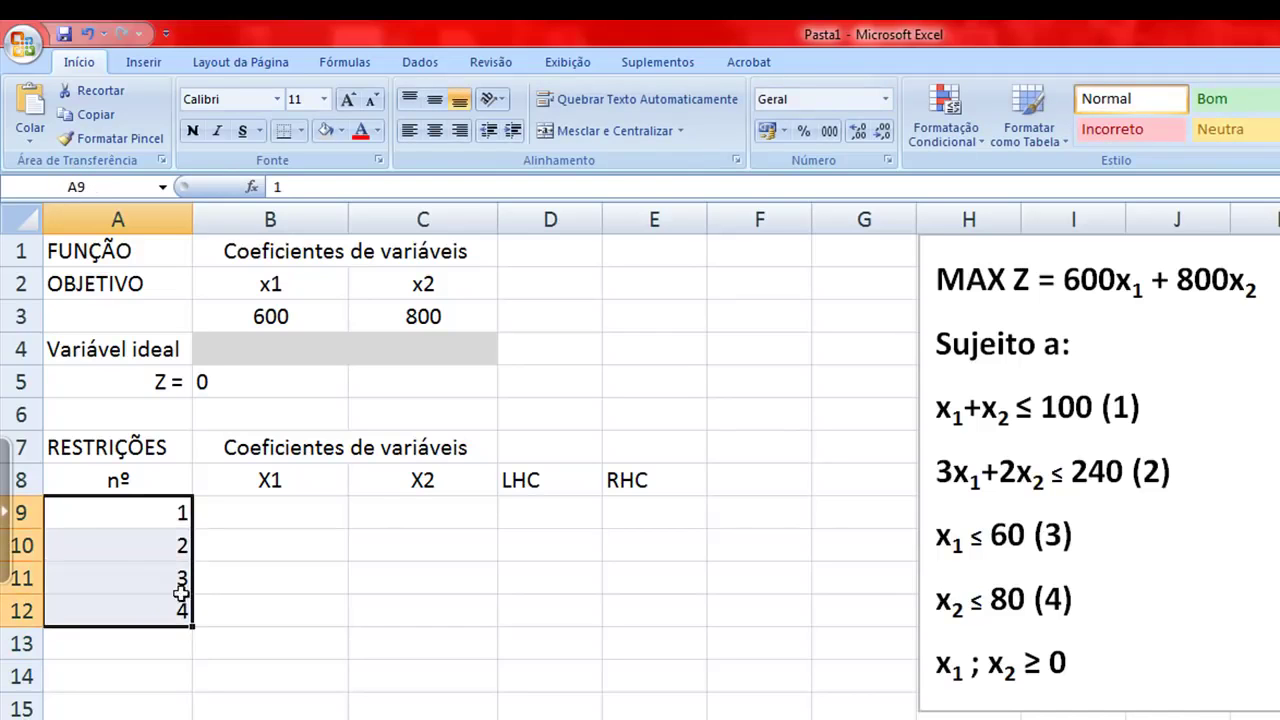
pyautogui.click(438, 134)
pyautogui.click(291, 516)
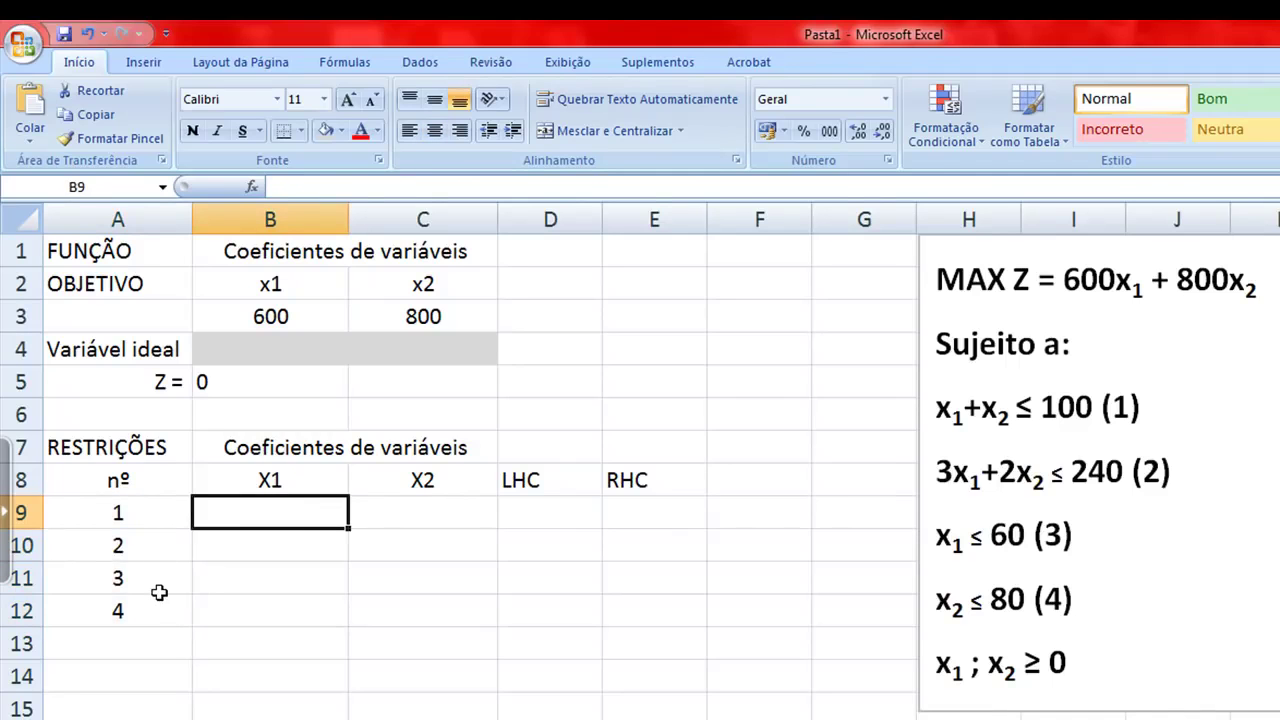
pyautogui.moveTo(346, 509); pyautogui.dragTo(640, 609)
pyautogui.click(434, 130)
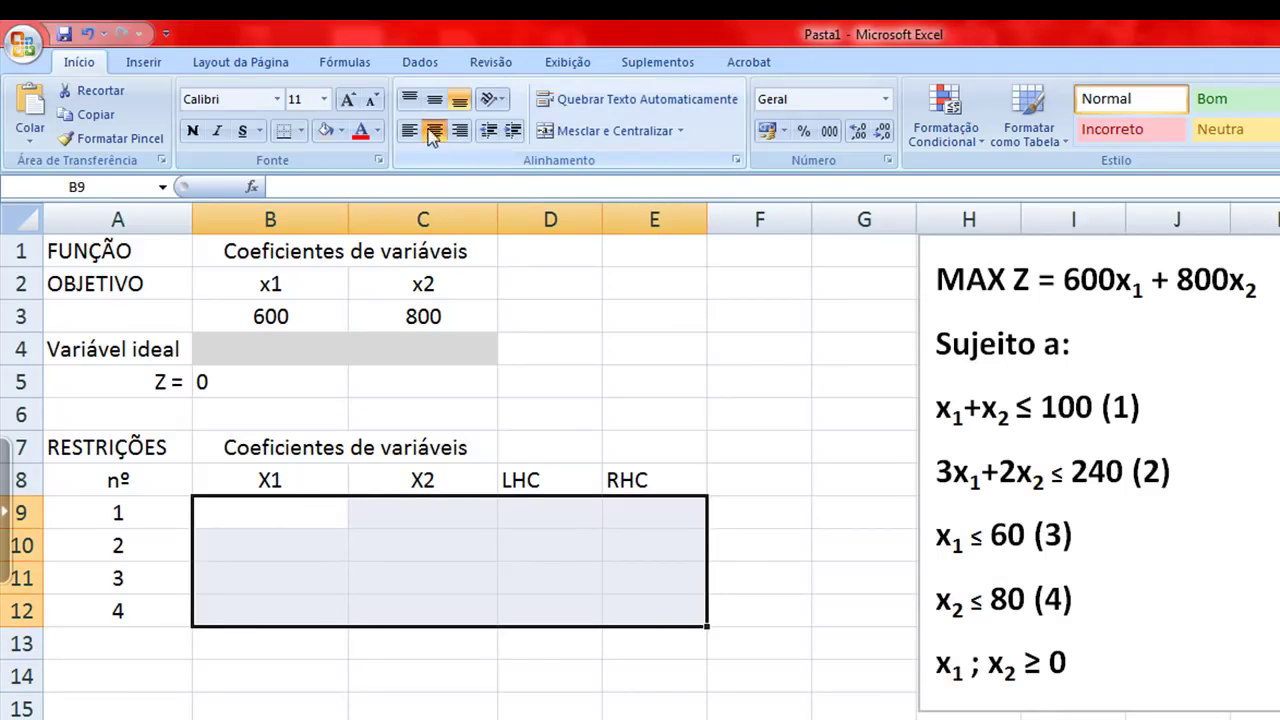
pyautogui.click(440, 102)
pyautogui.click(292, 516)
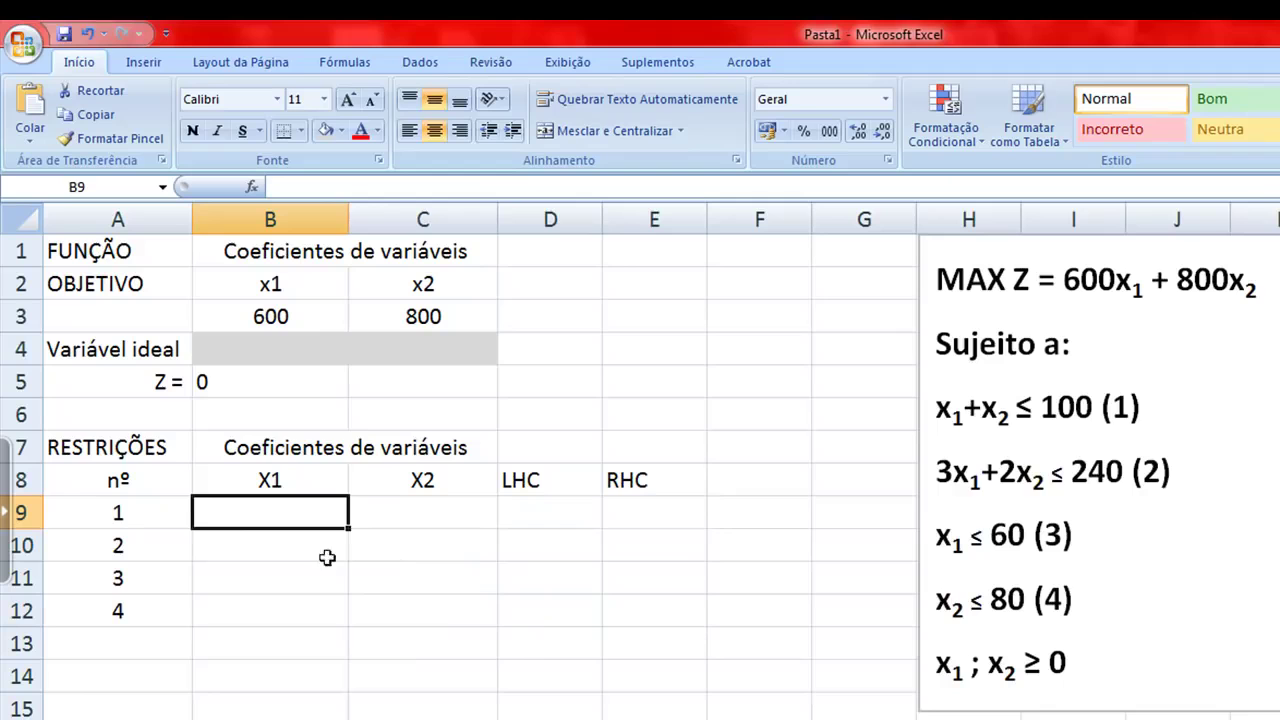
# - Extend the merged, centered "Coeficientes de variáveis" heading in row 7 to span cells B7:D7, above the LHC column
pyautogui.click(631, 443)
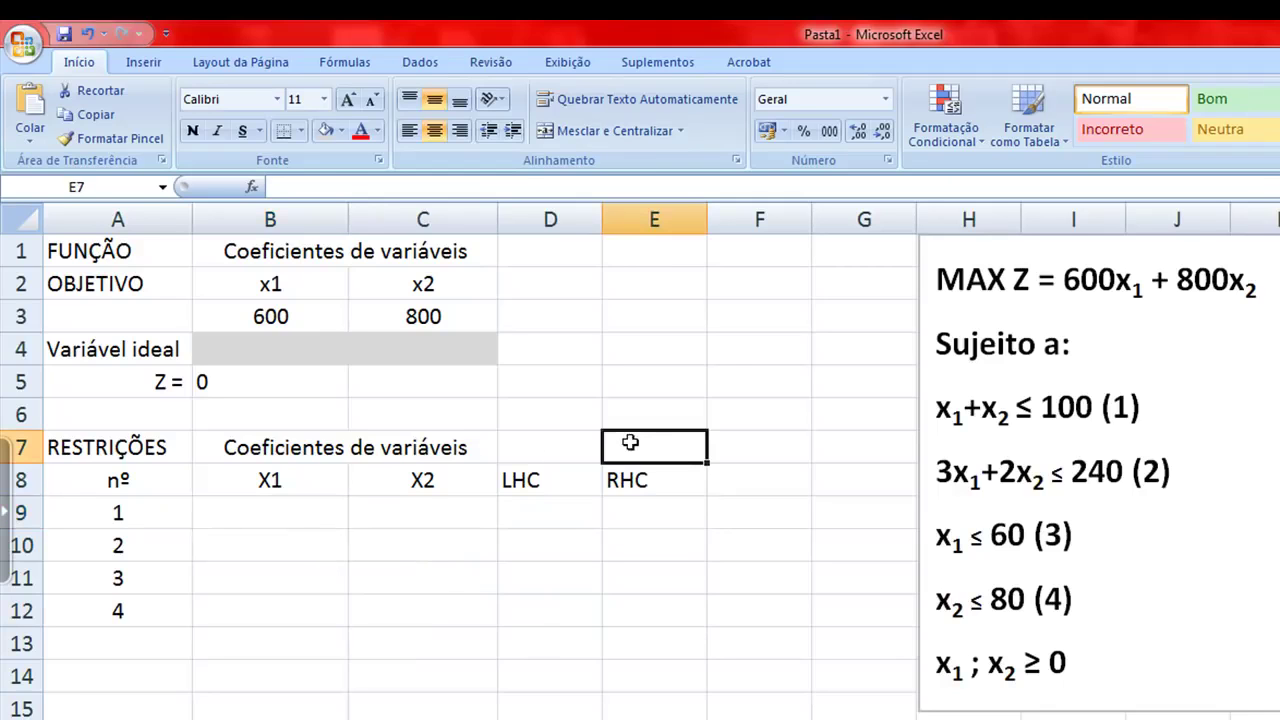
pyautogui.moveTo(418, 482); pyautogui.dragTo(561, 455)
pyautogui.click(609, 132)
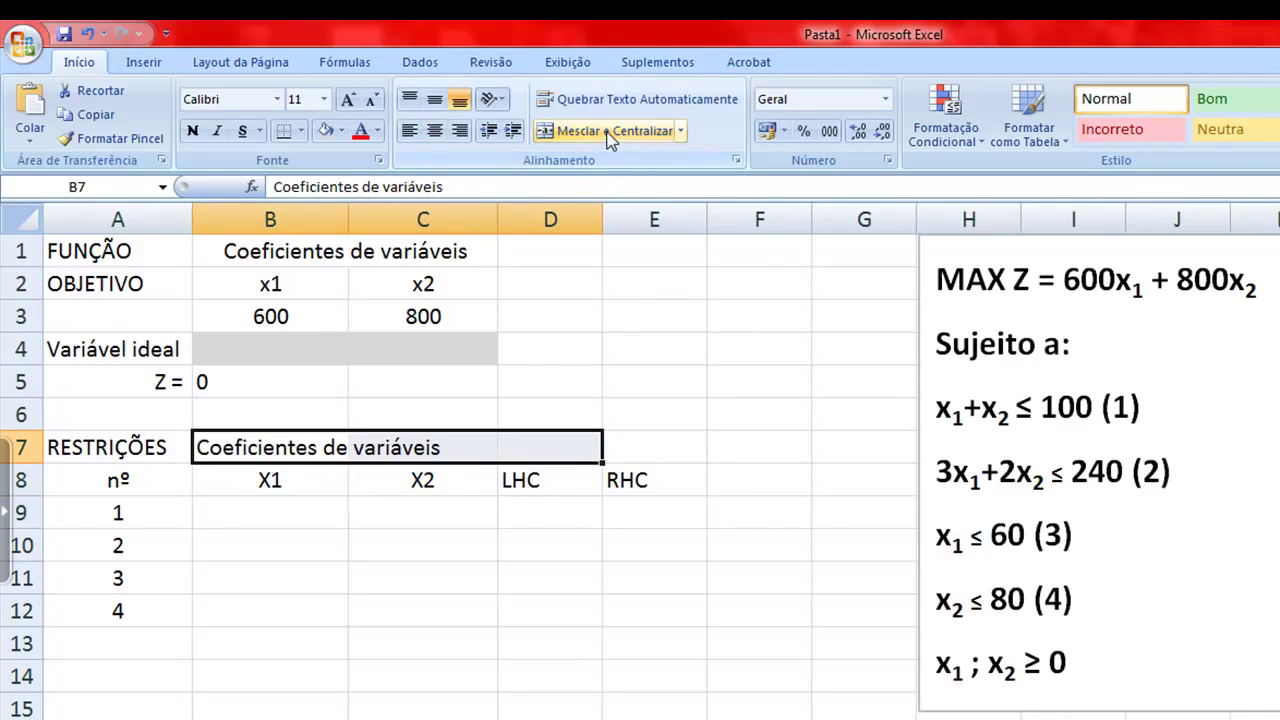
pyautogui.click(541, 483)
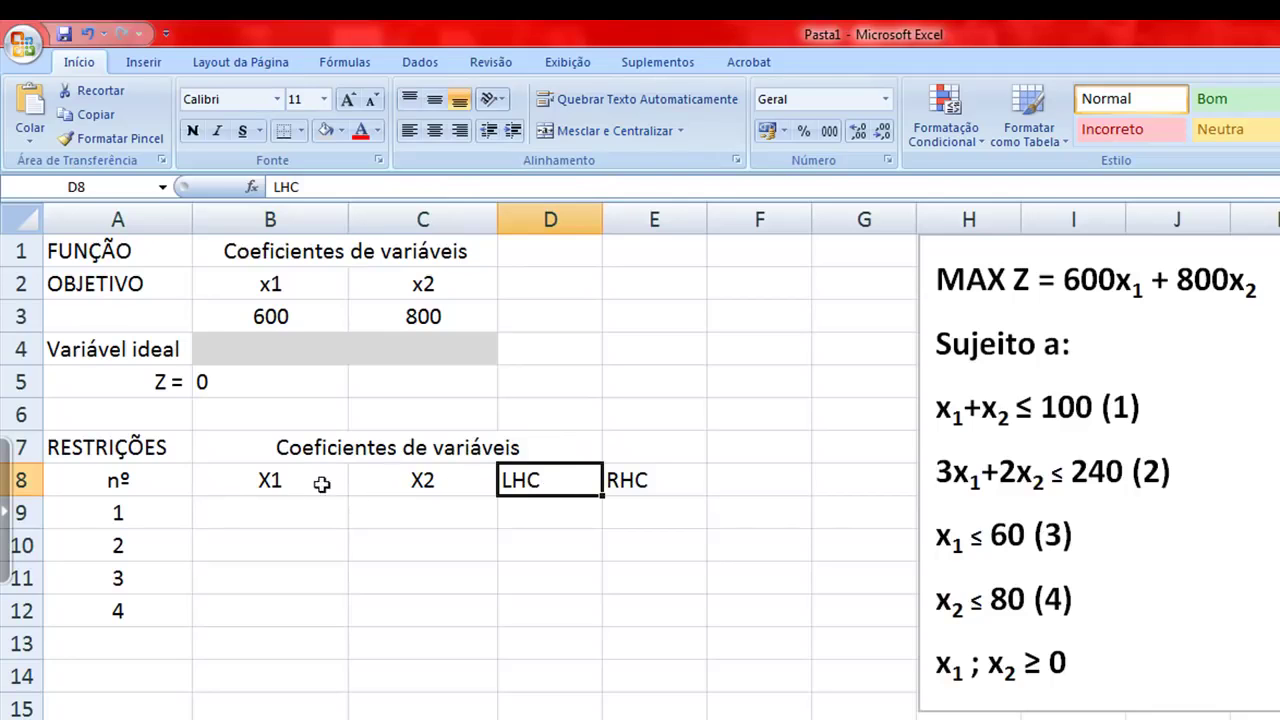
# - Enter the heading "Constante" in cell E7 and widen column E slightly to fit it
pyautogui.click(651, 479)
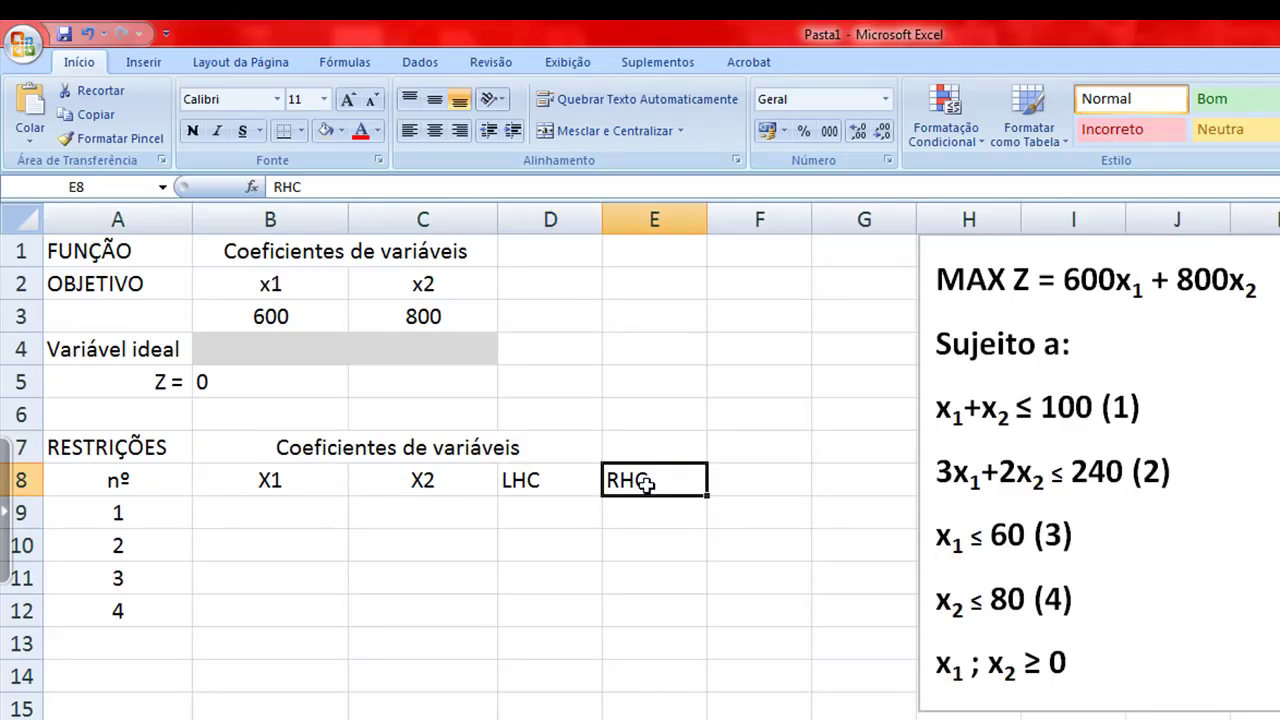
pyautogui.click(658, 449)
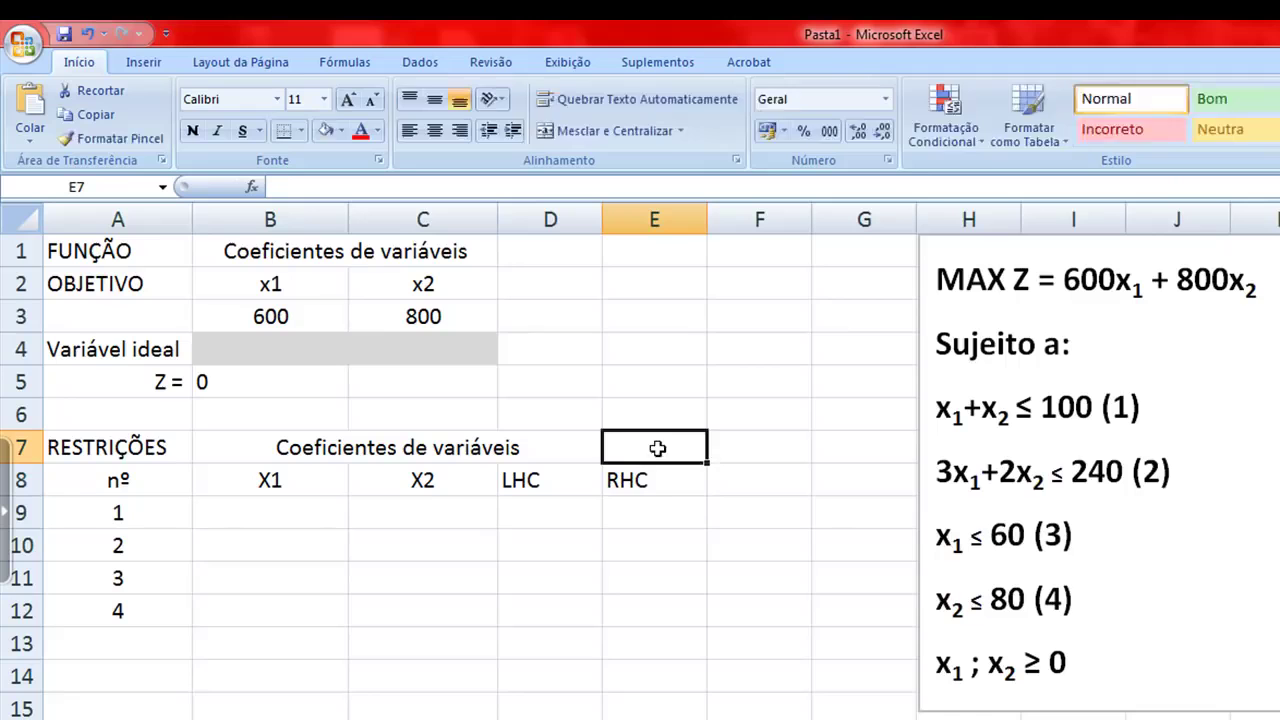
pyautogui.write('Constante')
pyautogui.press('Return')
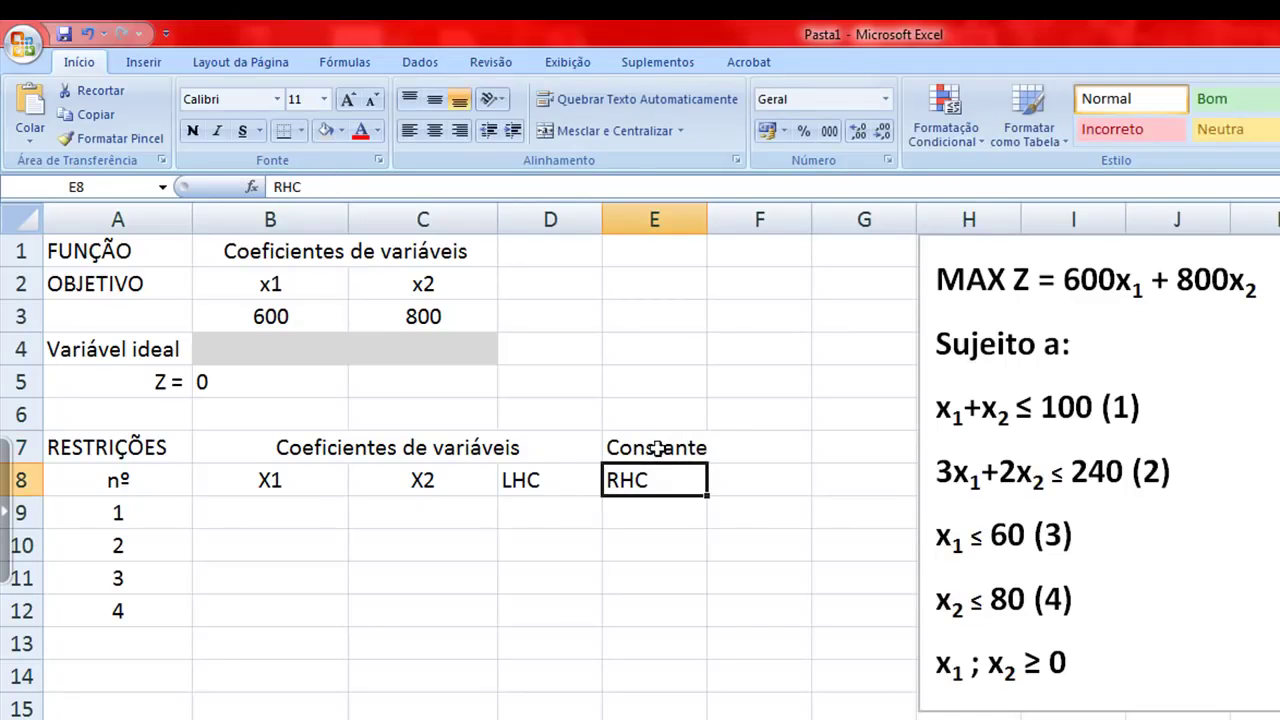
pyautogui.moveTo(707, 218); pyautogui.dragTo(719, 218)
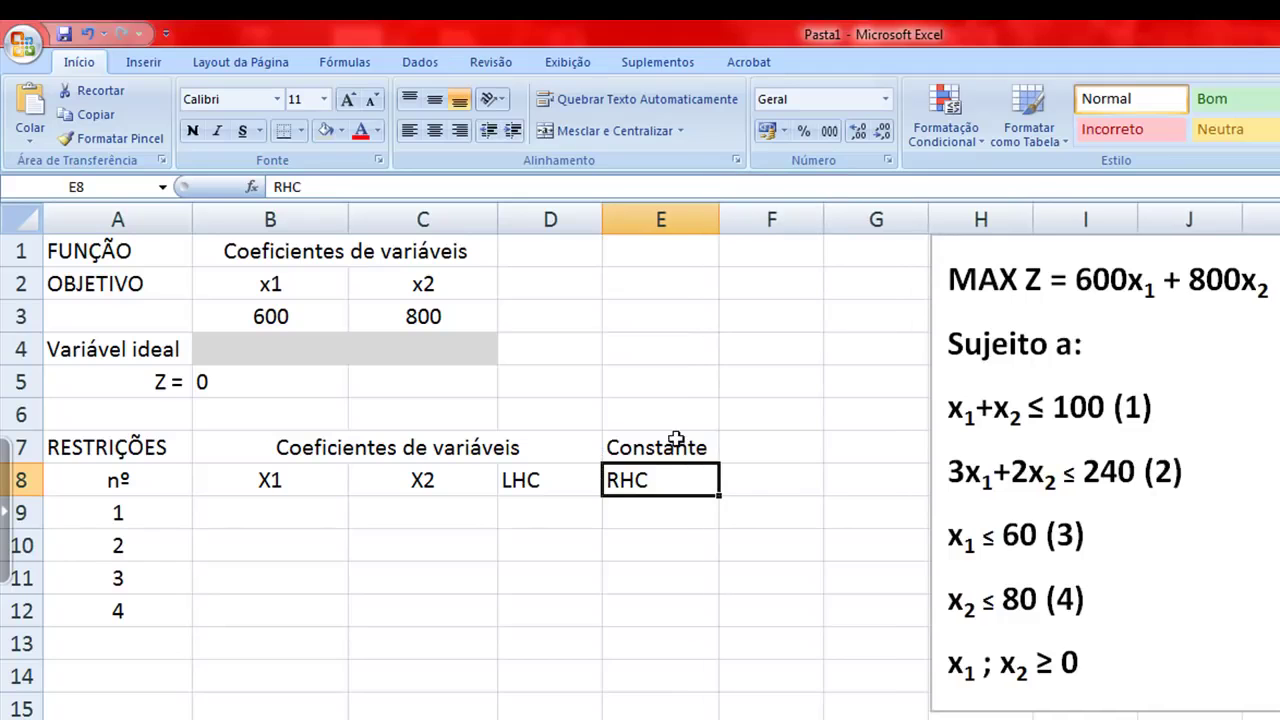
# - Center the "LHC" and "RHC" headers in cells D8:E8 both horizontally and vertically
pyautogui.click(679, 443)
pyautogui.click(652, 478)
pyautogui.moveTo(614, 480); pyautogui.dragTo(517, 480)
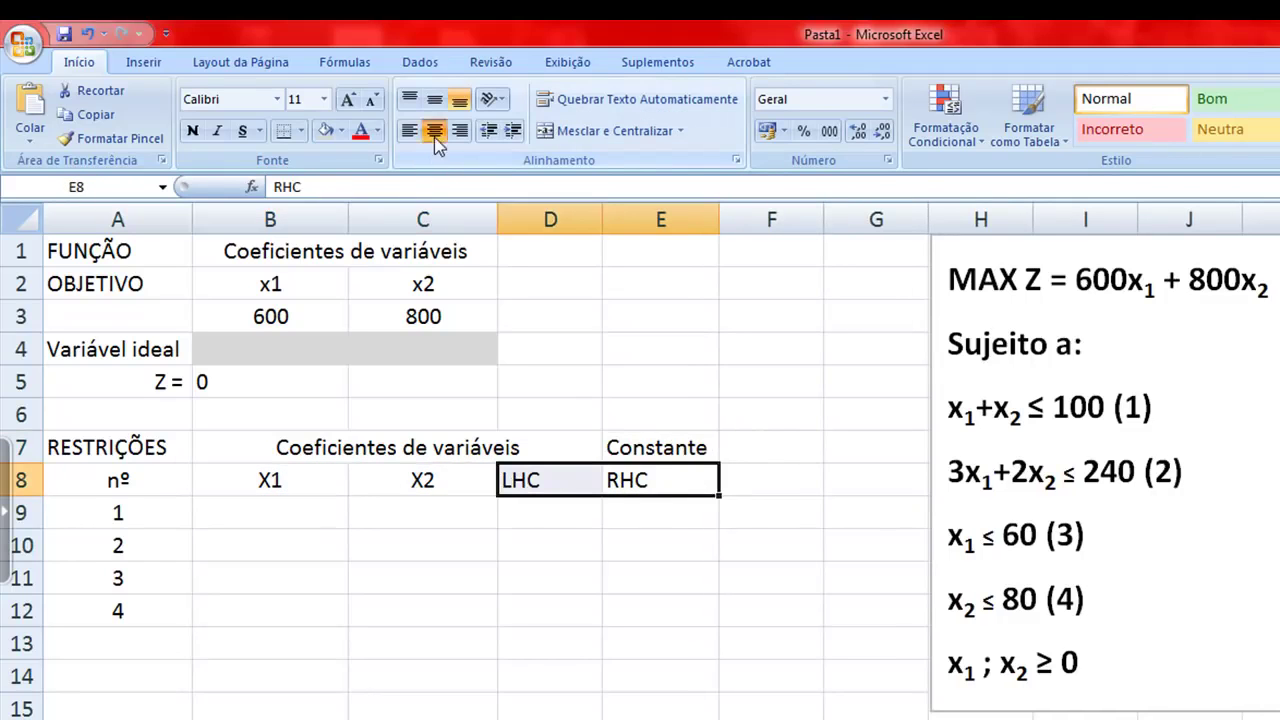
pyautogui.click(434, 131)
pyautogui.click(434, 100)
pyautogui.click(655, 515)
# - Enter the coefficients of constraint 1 in its row: 1 for X1 in cell B9 and 1 for X2 in cell C9
pyautogui.click(547, 512)
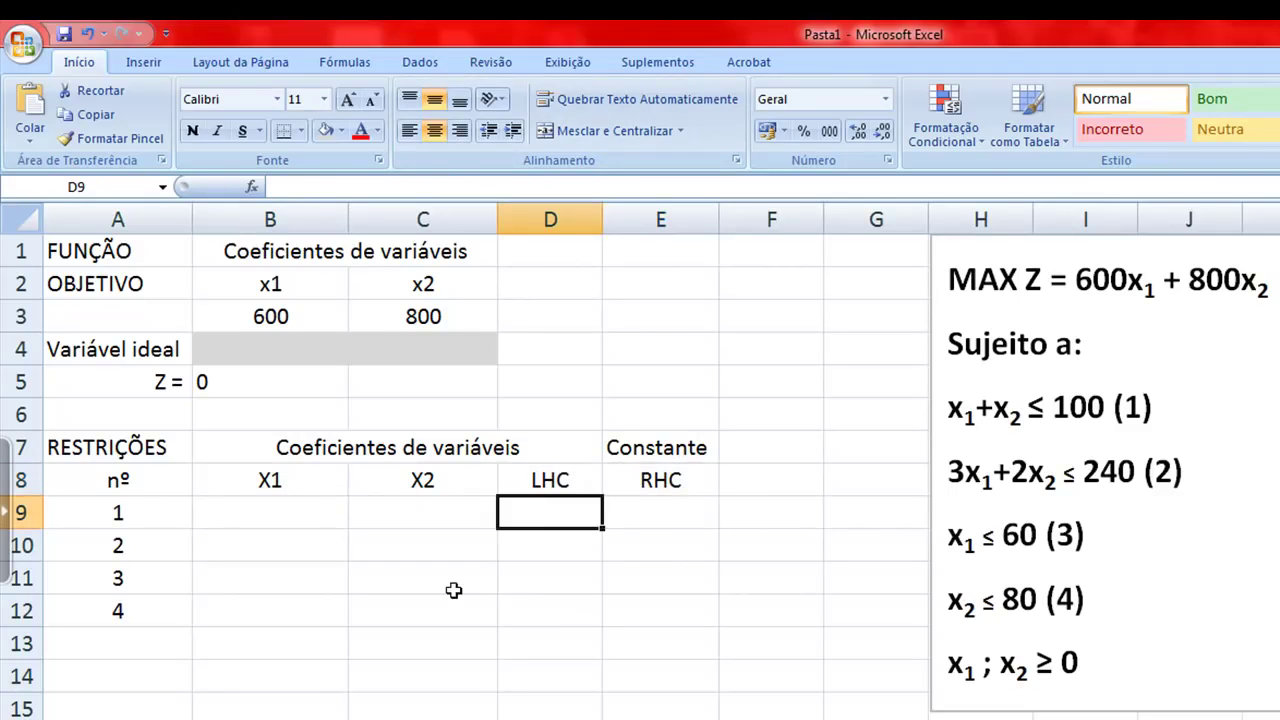
pyautogui.click(312, 518)
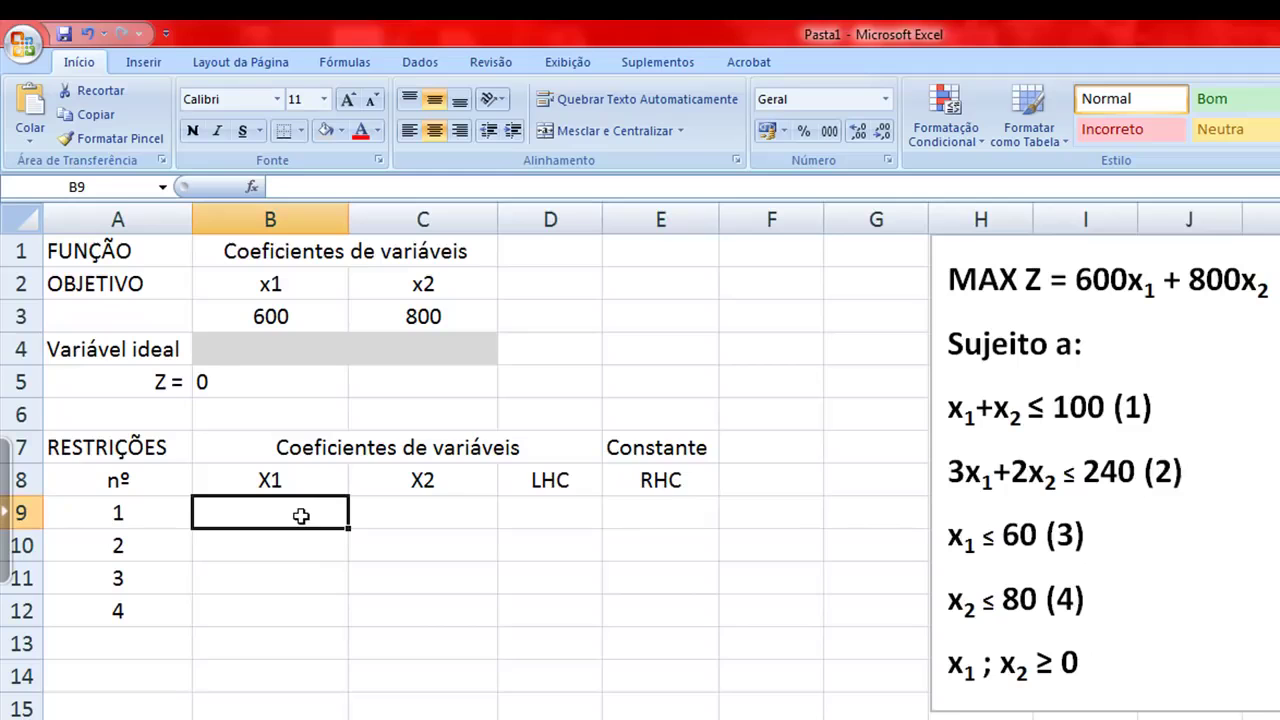
pyautogui.click(125, 515)
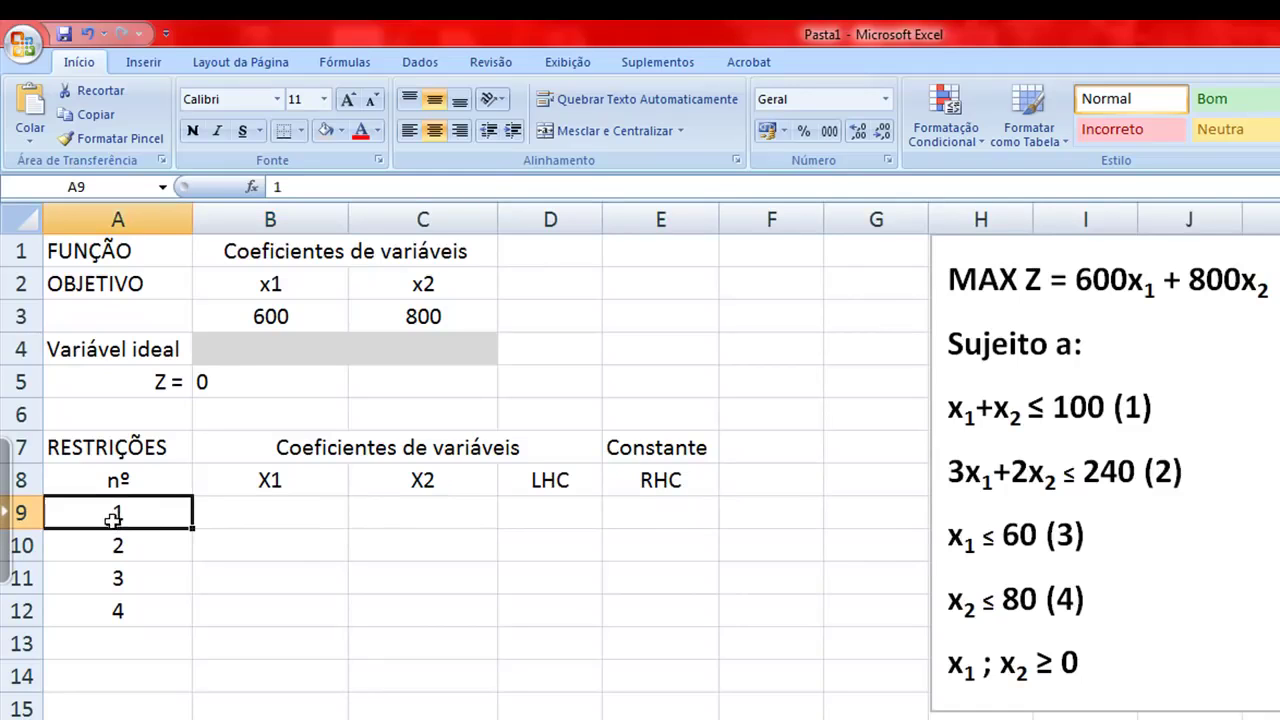
pyautogui.click(258, 513)
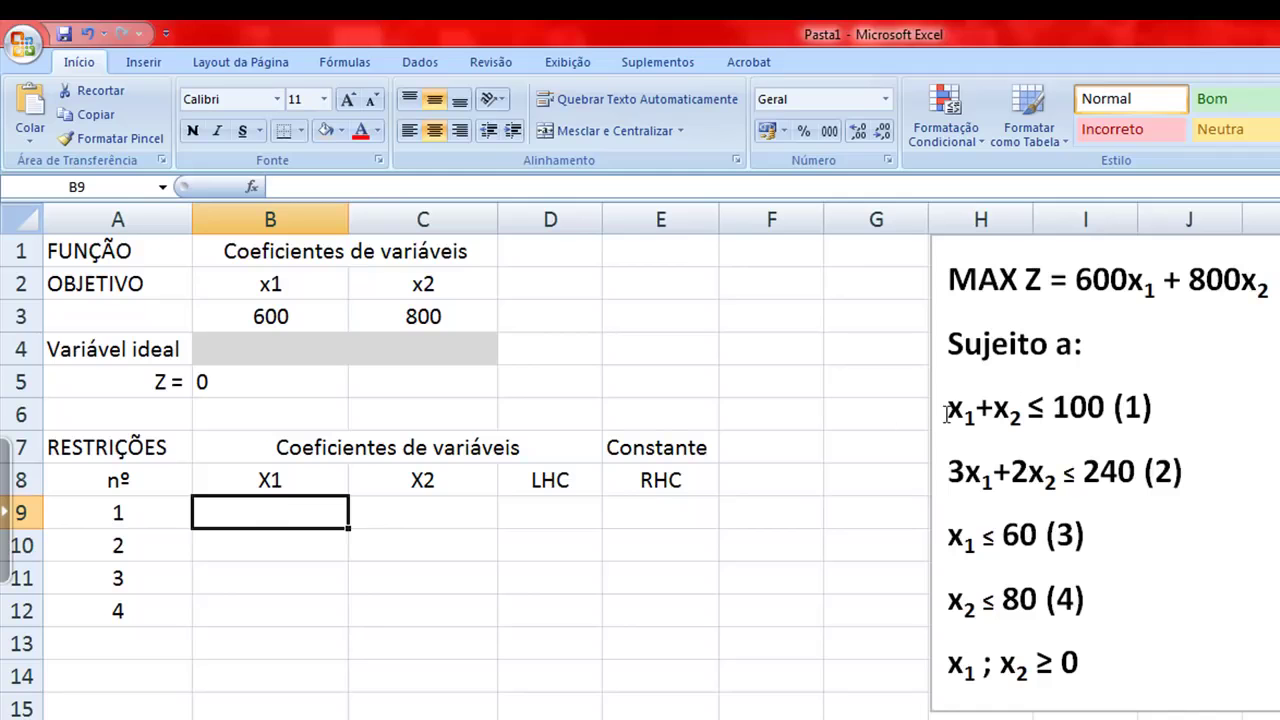
pyautogui.moveTo(950, 413); pyautogui.dragTo(975, 414)
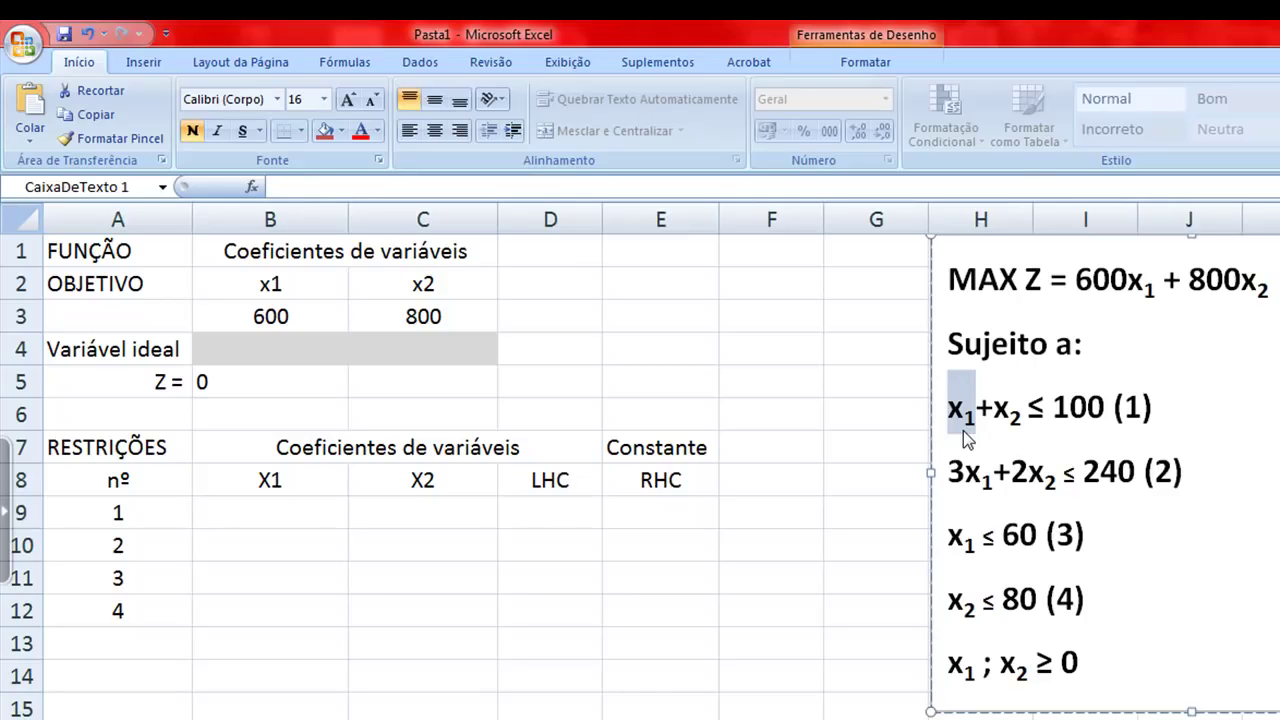
pyautogui.click(324, 516)
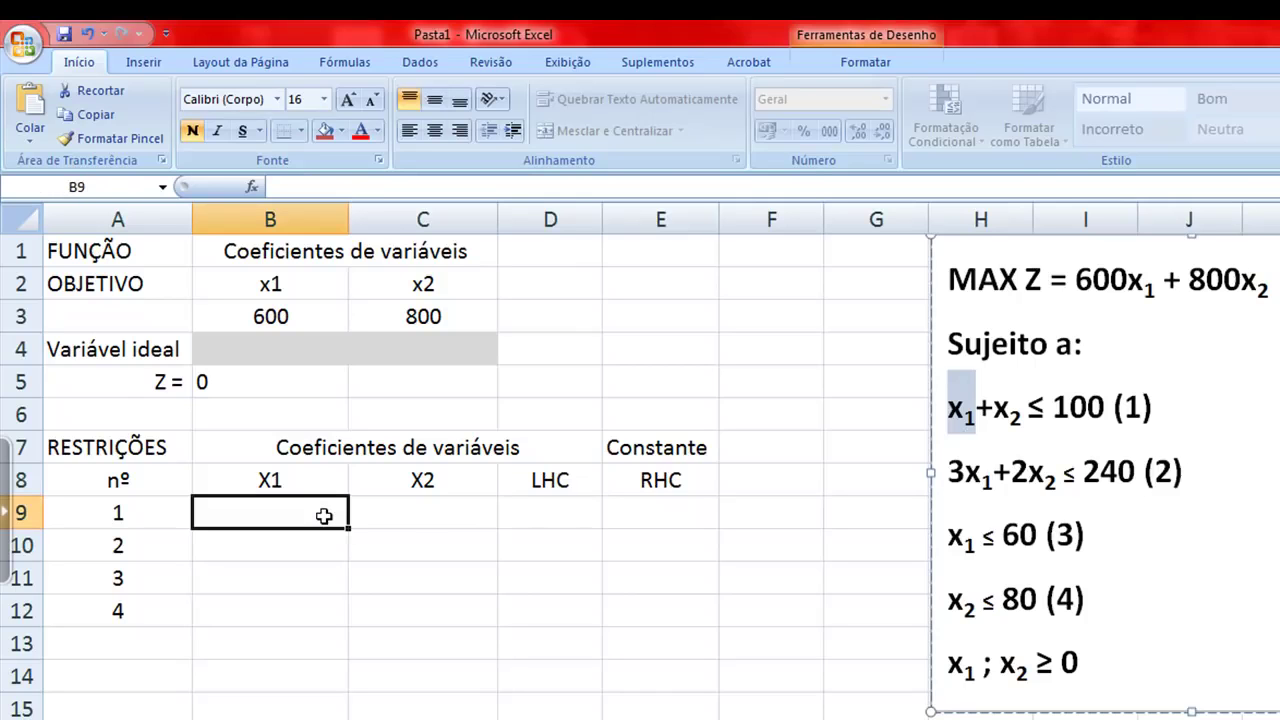
pyautogui.write('1')
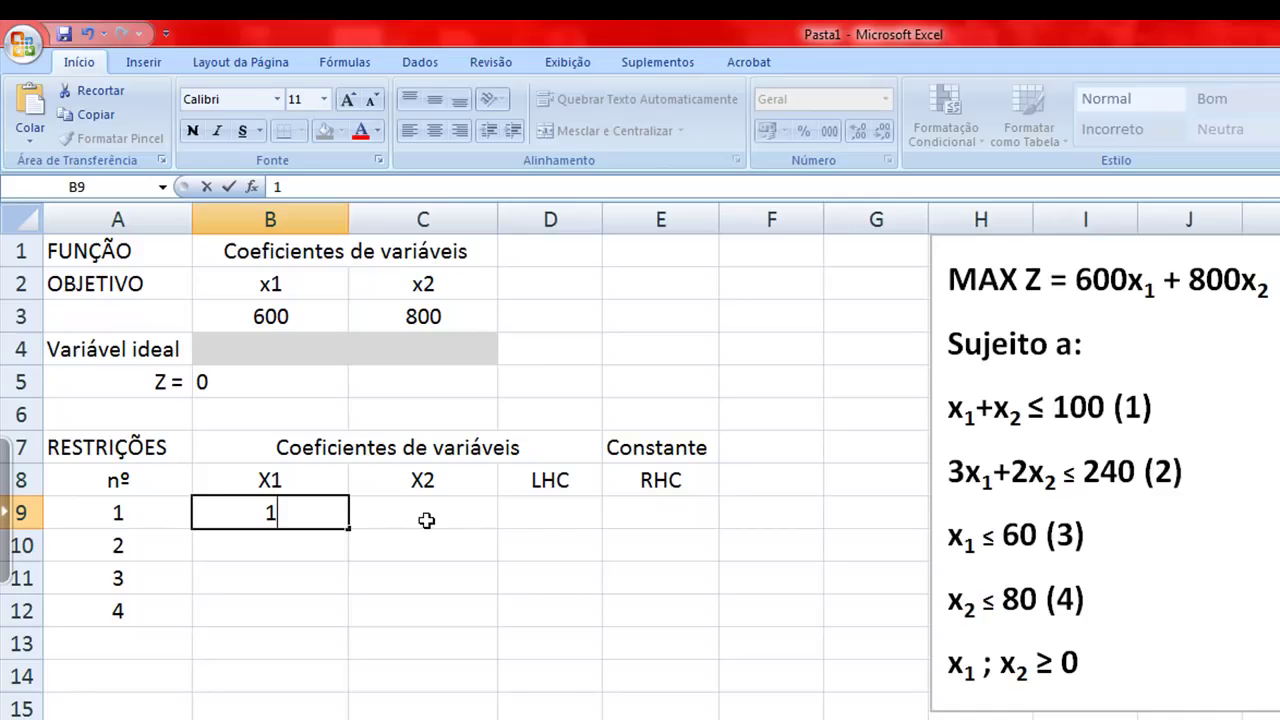
pyautogui.click(426, 520)
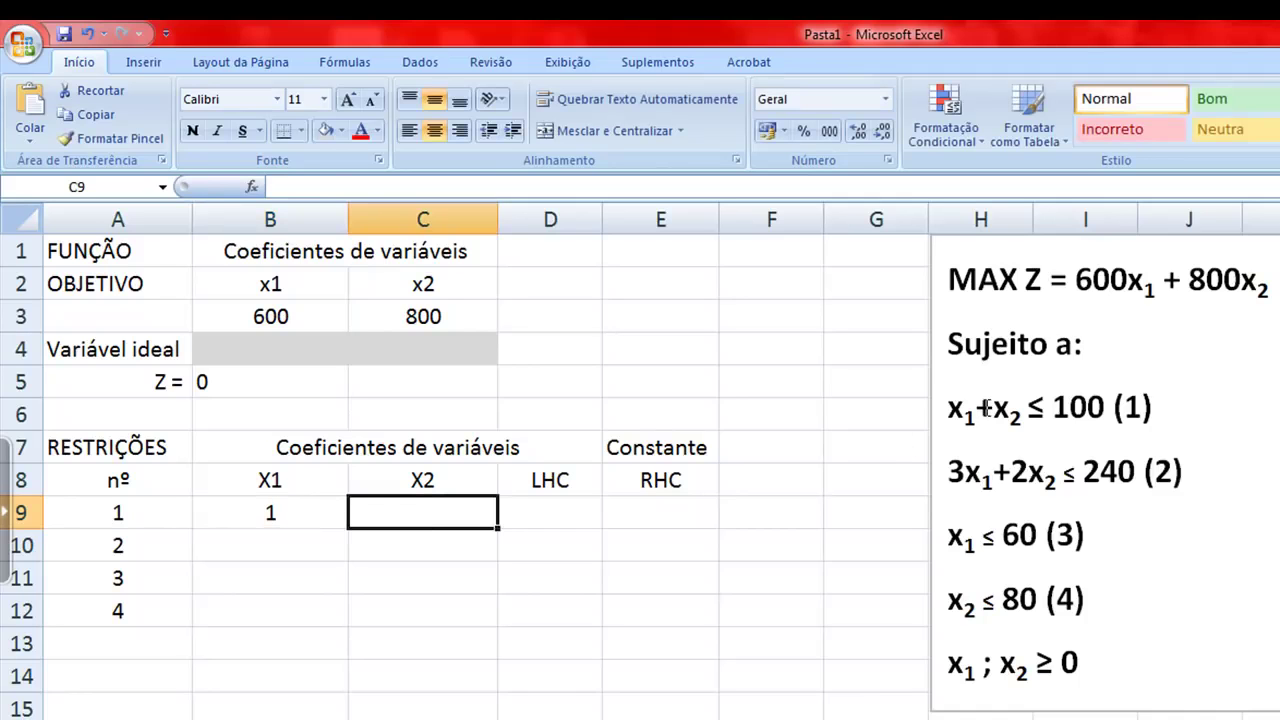
pyautogui.moveTo(995, 408); pyautogui.dragTo(1021, 410)
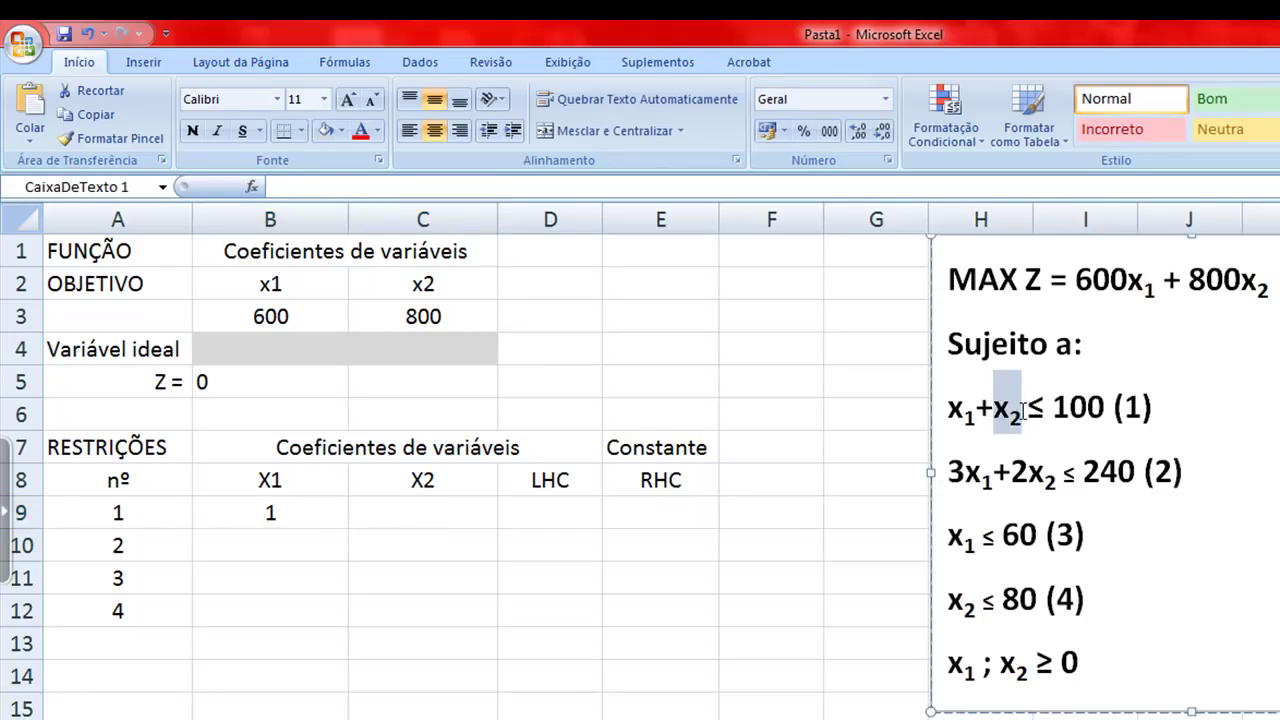
pyautogui.click(442, 516)
pyautogui.write('1')
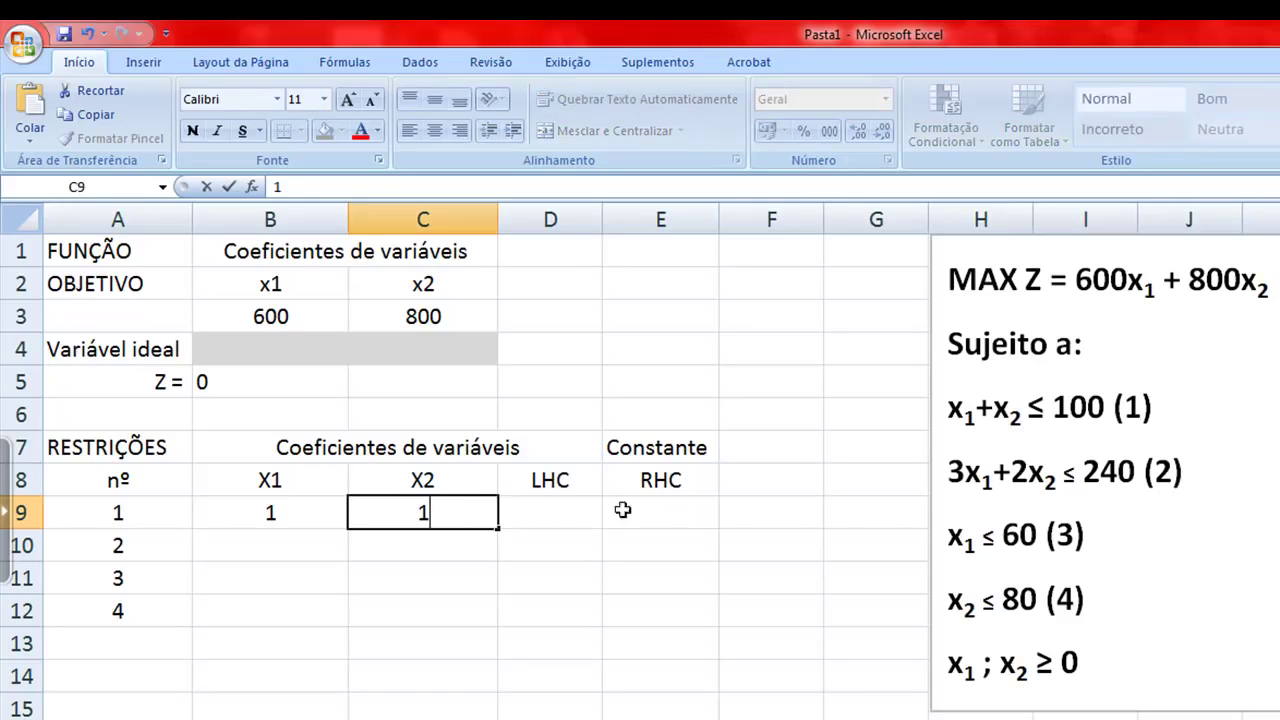
# - Enter 100 as the RHC constant of constraint 1 in cell E9
pyautogui.click(660, 512)
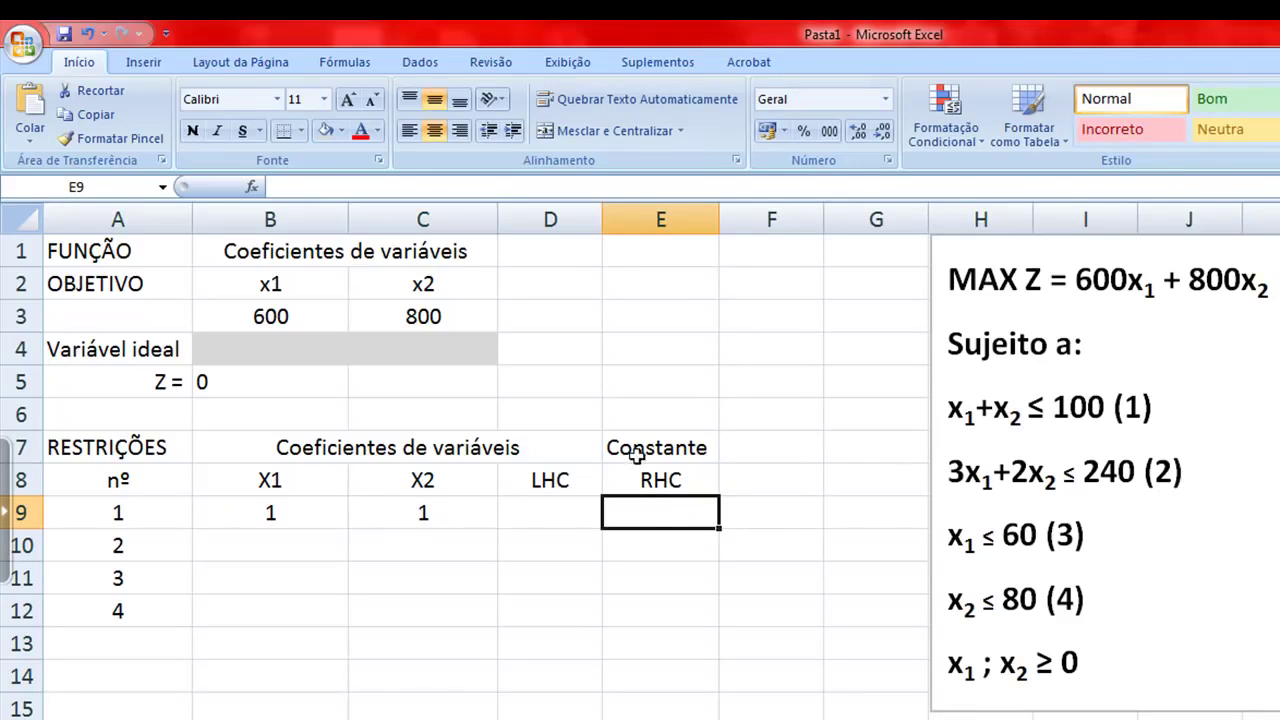
pyautogui.click(556, 506)
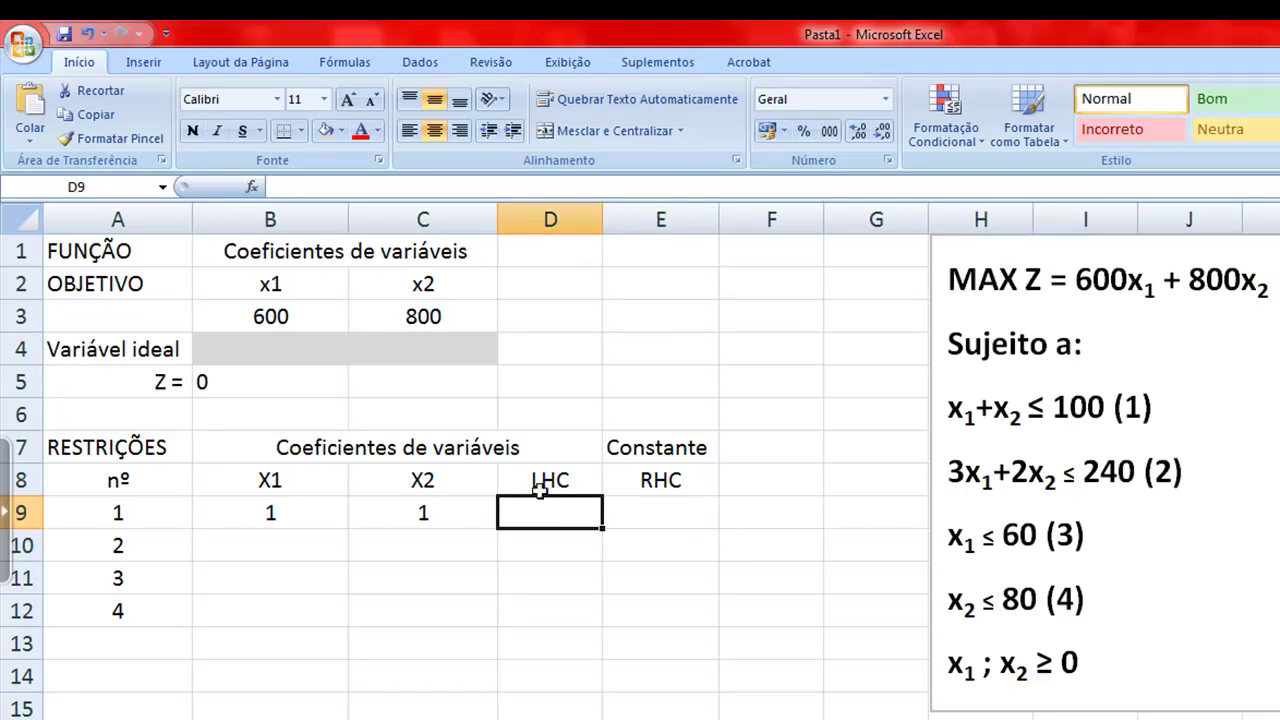
pyautogui.click(674, 513)
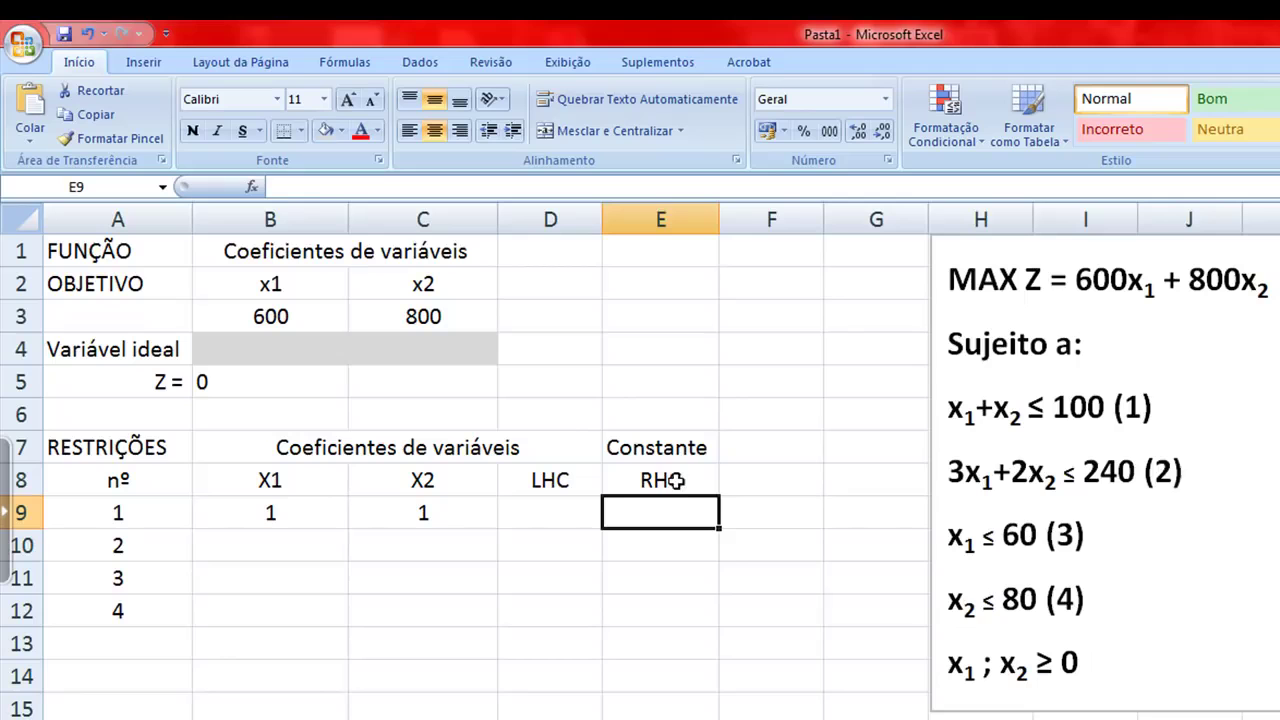
pyautogui.doubleClick(1075, 408)
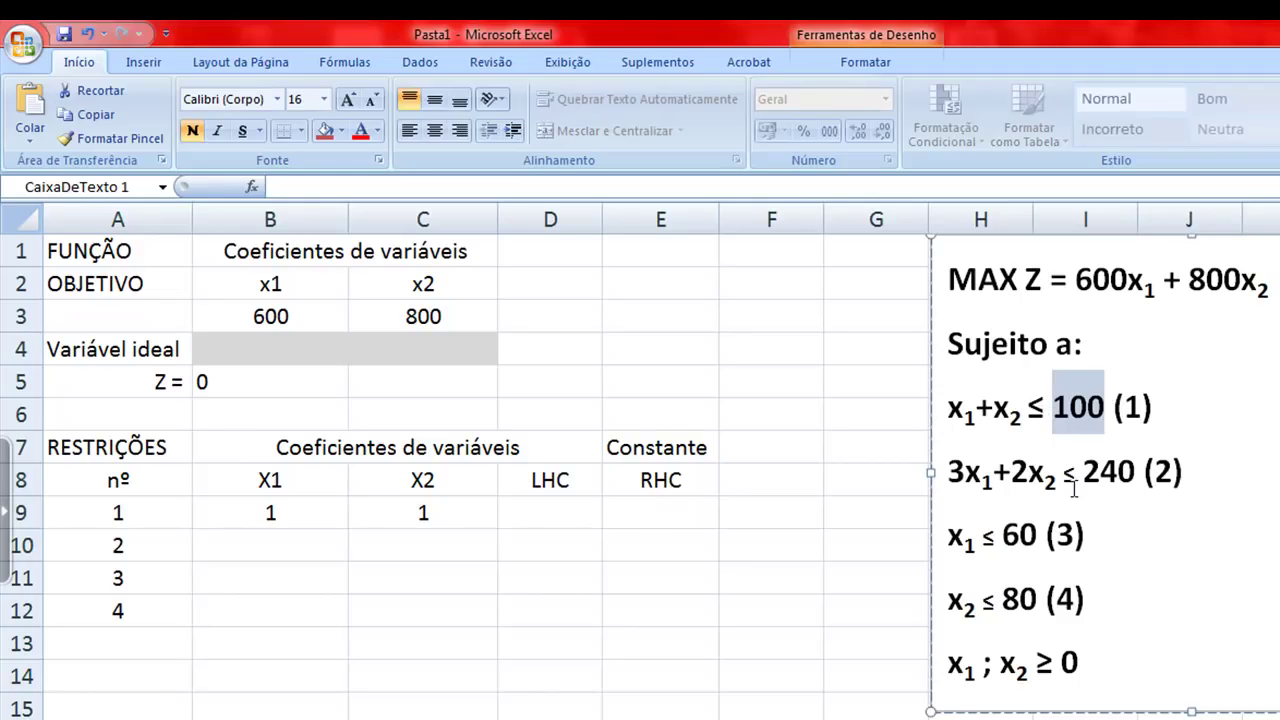
pyautogui.click(651, 514)
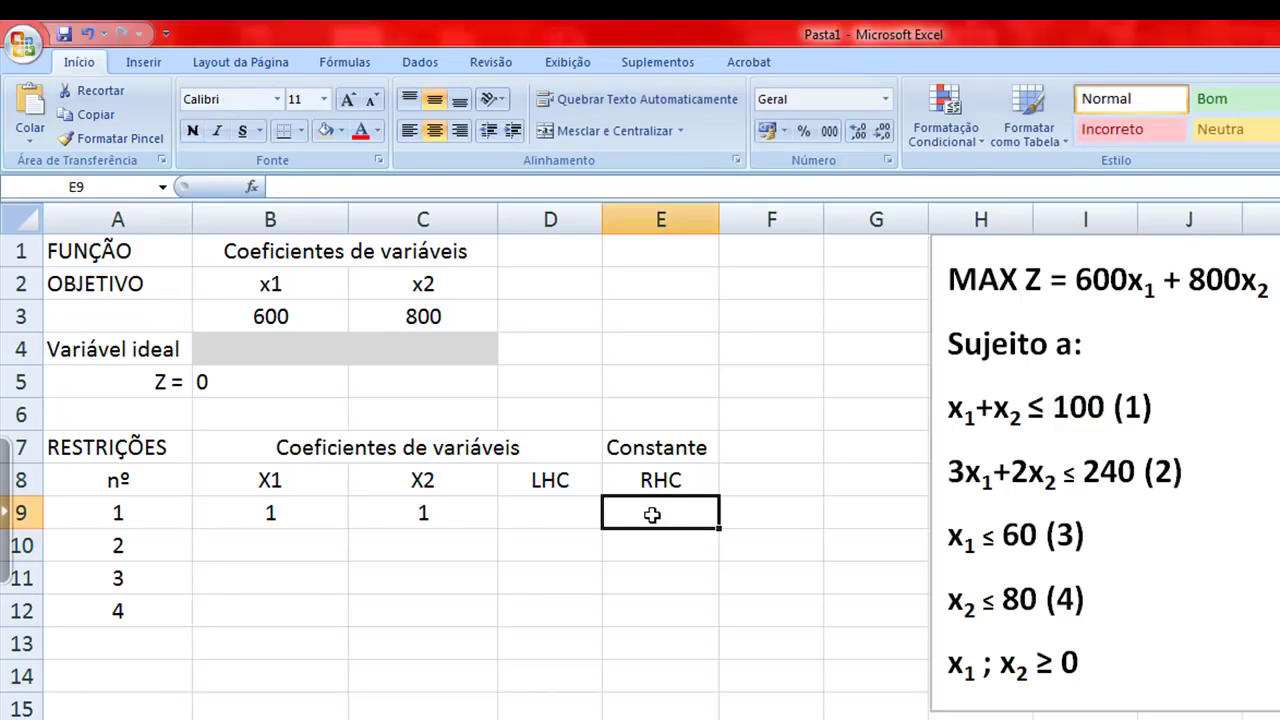
pyautogui.write('100')
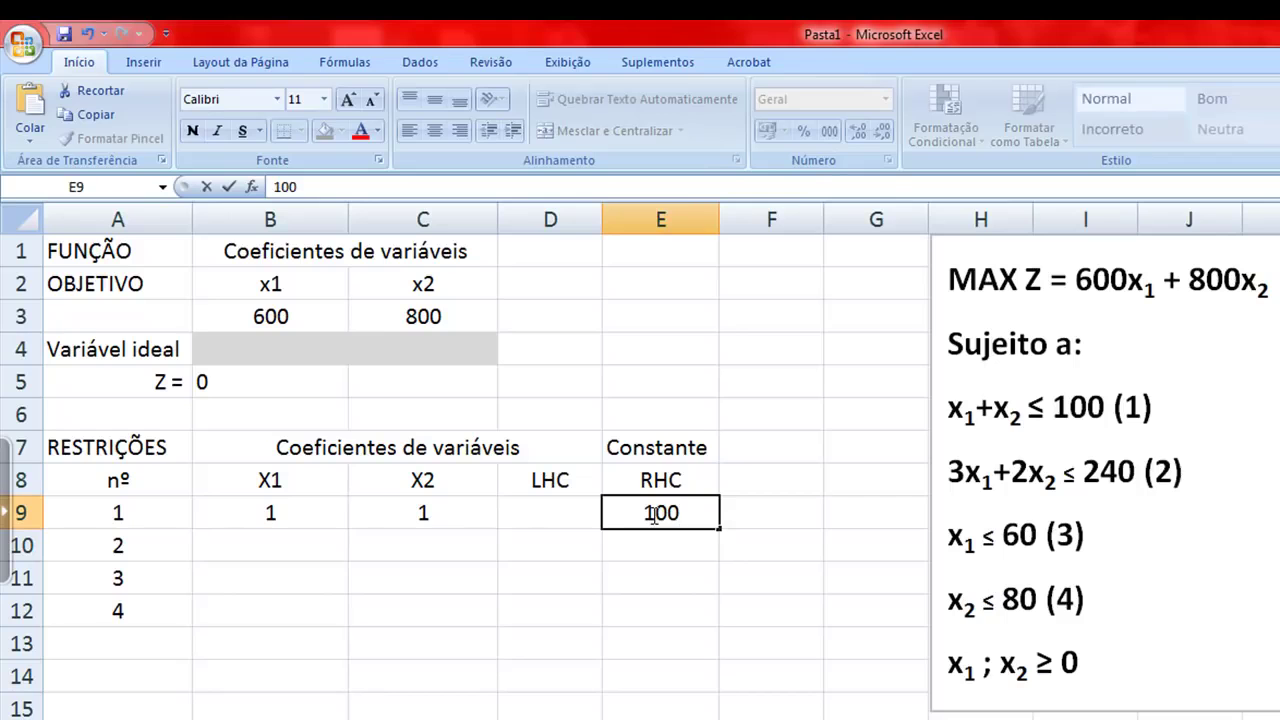
pyautogui.click(737, 514)
pyautogui.click(663, 520)
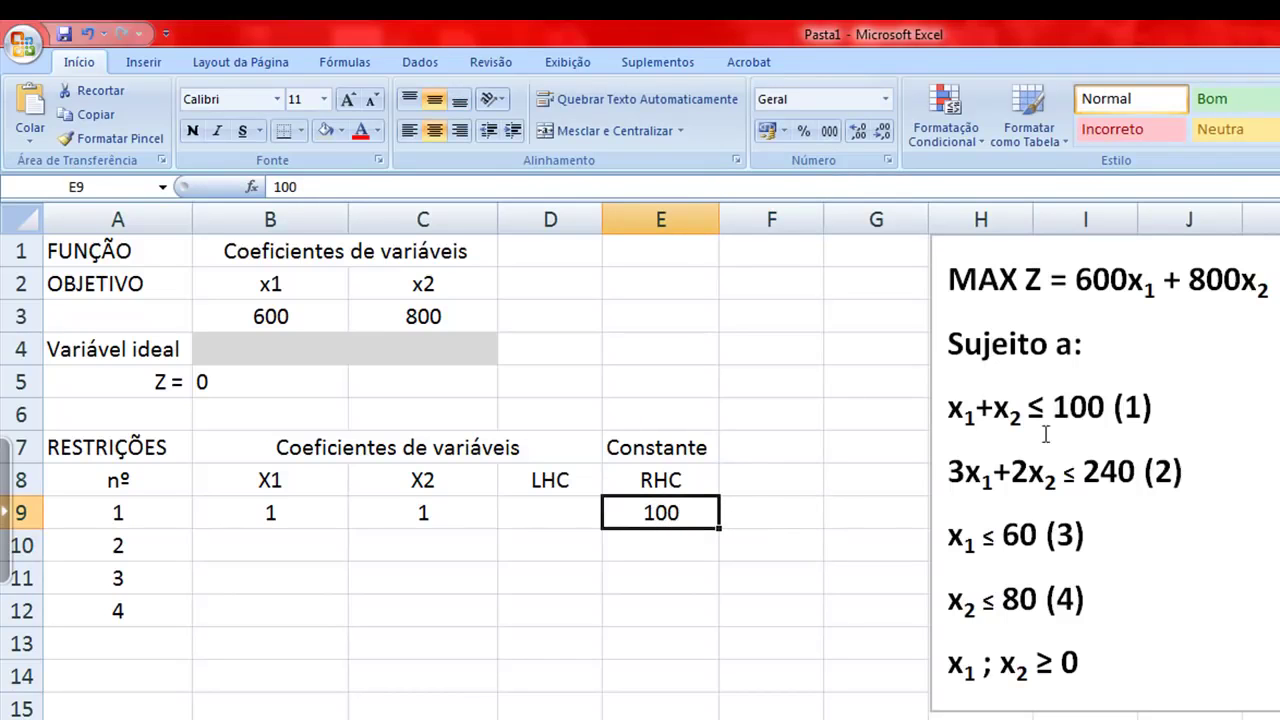
# - Enter the coefficients of constraint 2: 3 for X1 in cell B10 and 2 for X2 in cell C10
pyautogui.click(166, 546)
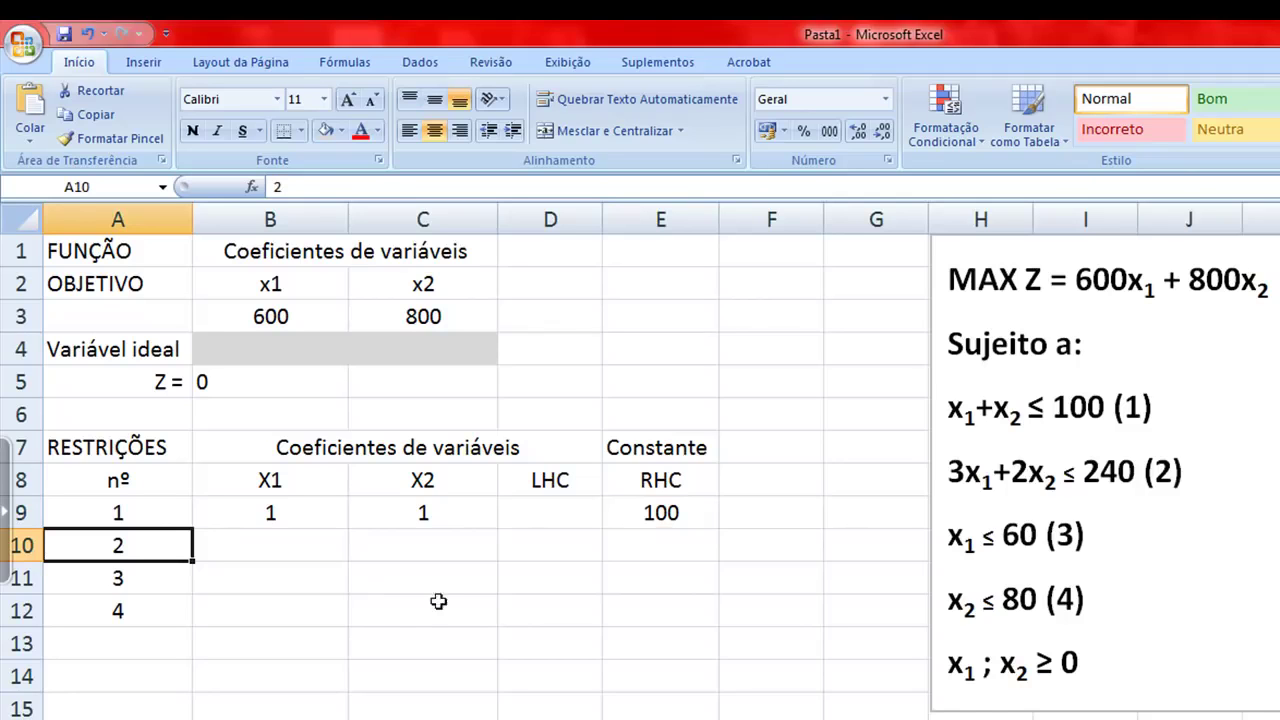
pyautogui.moveTo(972, 475)
pyautogui.mouseDown()
pyautogui.moveTo(992, 476)
pyautogui.moveTo(957, 472)
pyautogui.mouseUp()
pyautogui.click(300, 547)
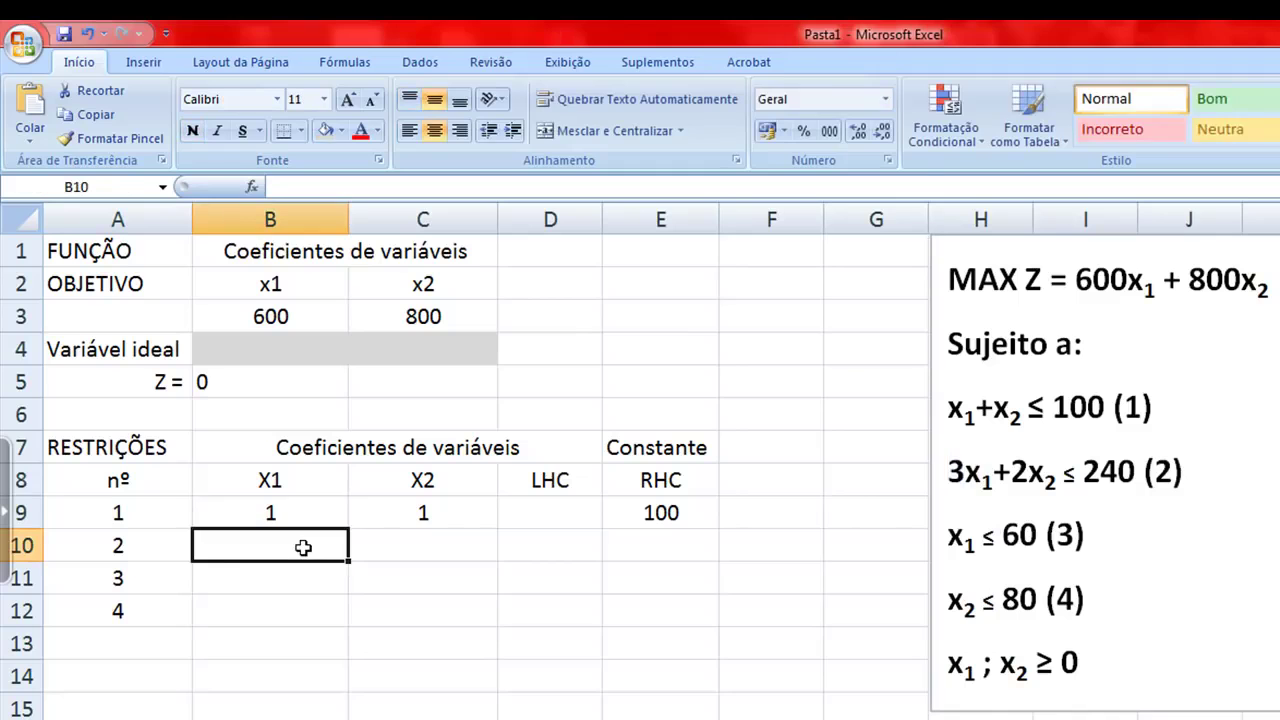
pyautogui.write('3')
pyautogui.click(420, 546)
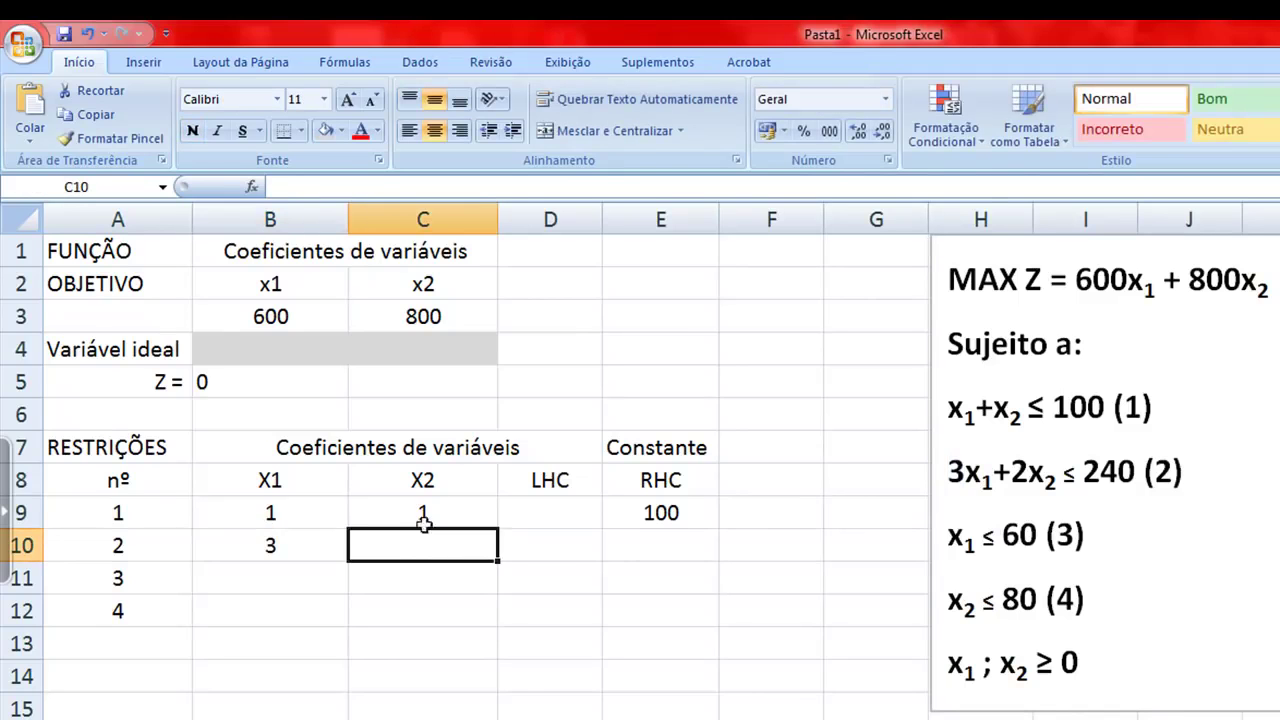
pyautogui.moveTo(1012, 472); pyautogui.dragTo(1030, 480)
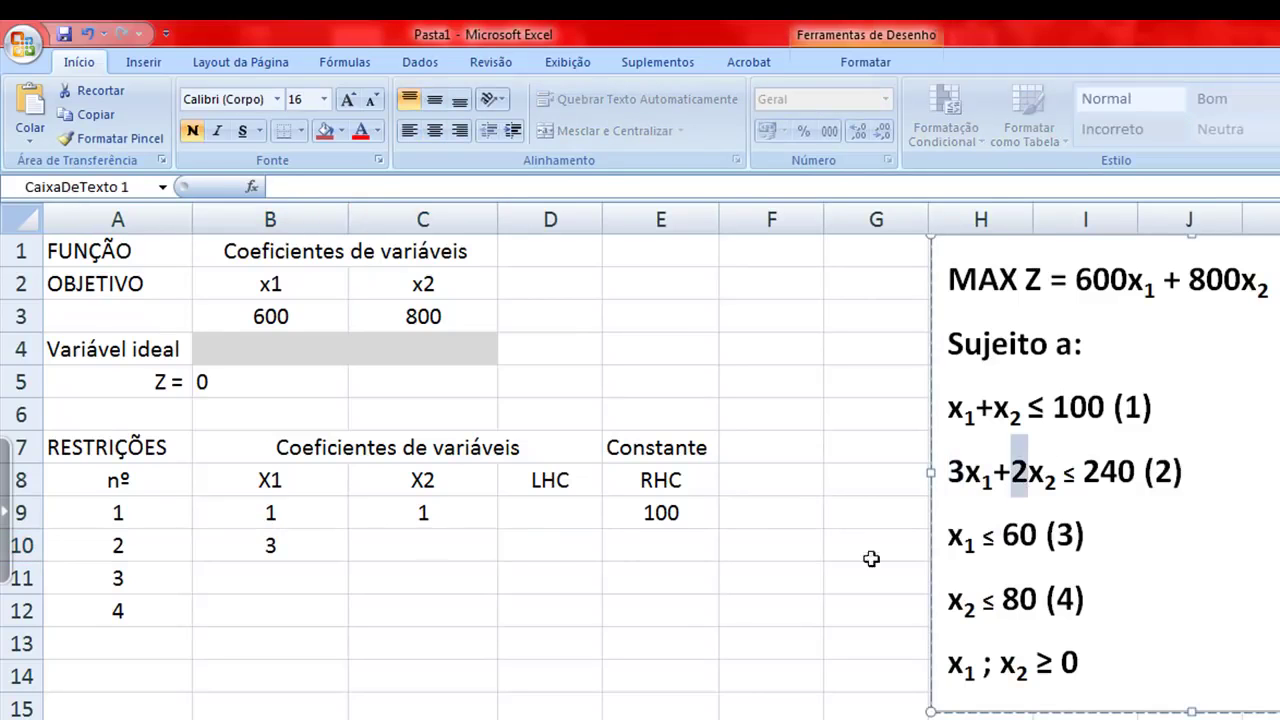
pyautogui.click(432, 545)
pyautogui.write('2')
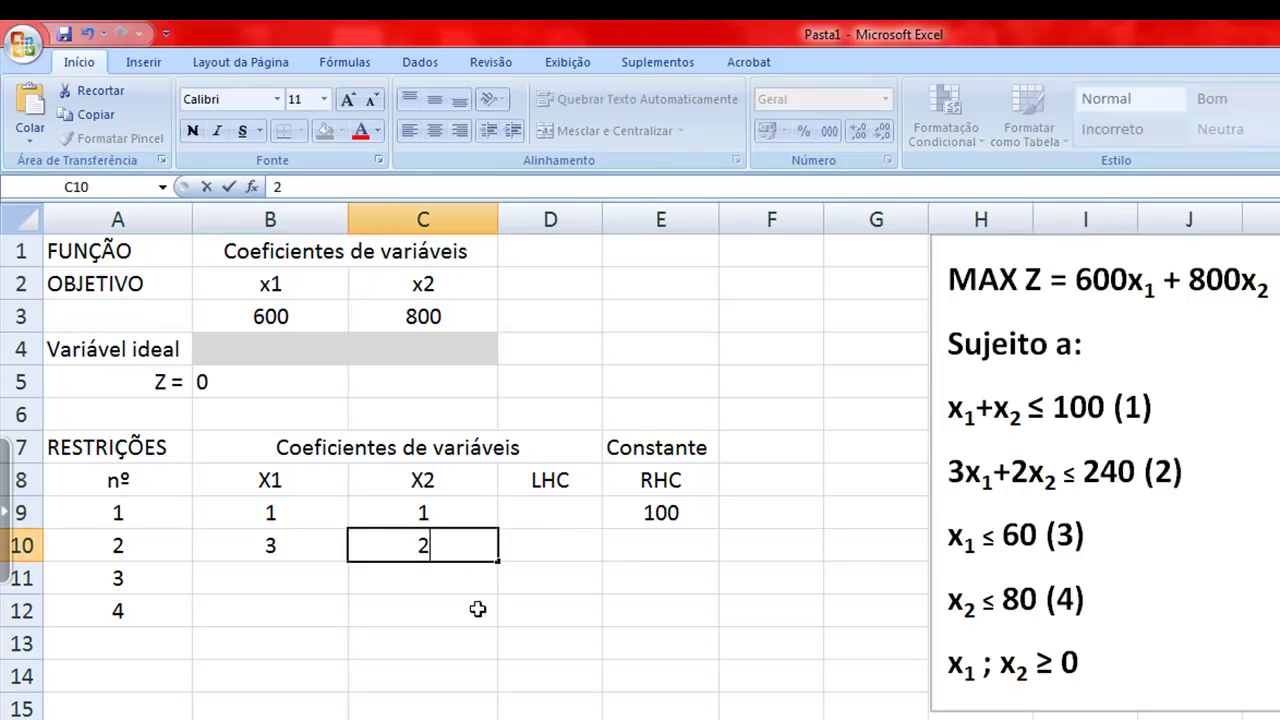
# - Enter 240 as the RHC constant of constraint 2 in cell E10
pyautogui.moveTo(1083, 471); pyautogui.dragTo(1136, 474)
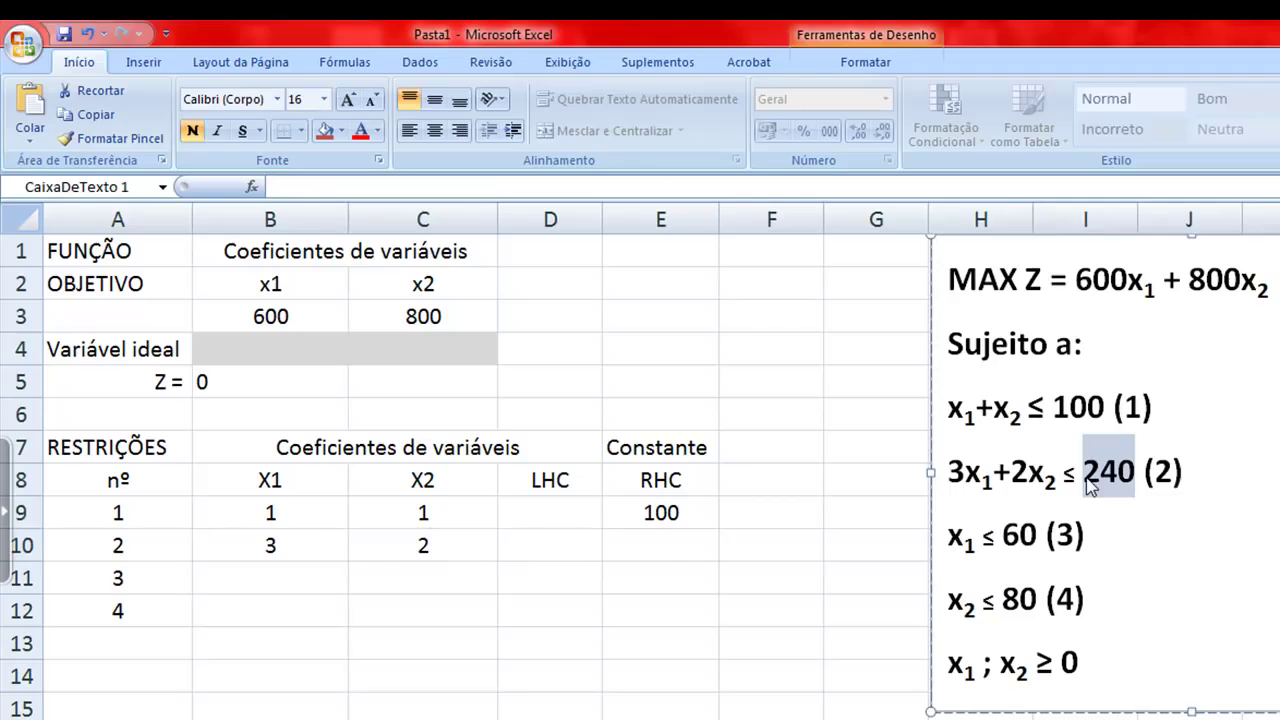
pyautogui.click(662, 548)
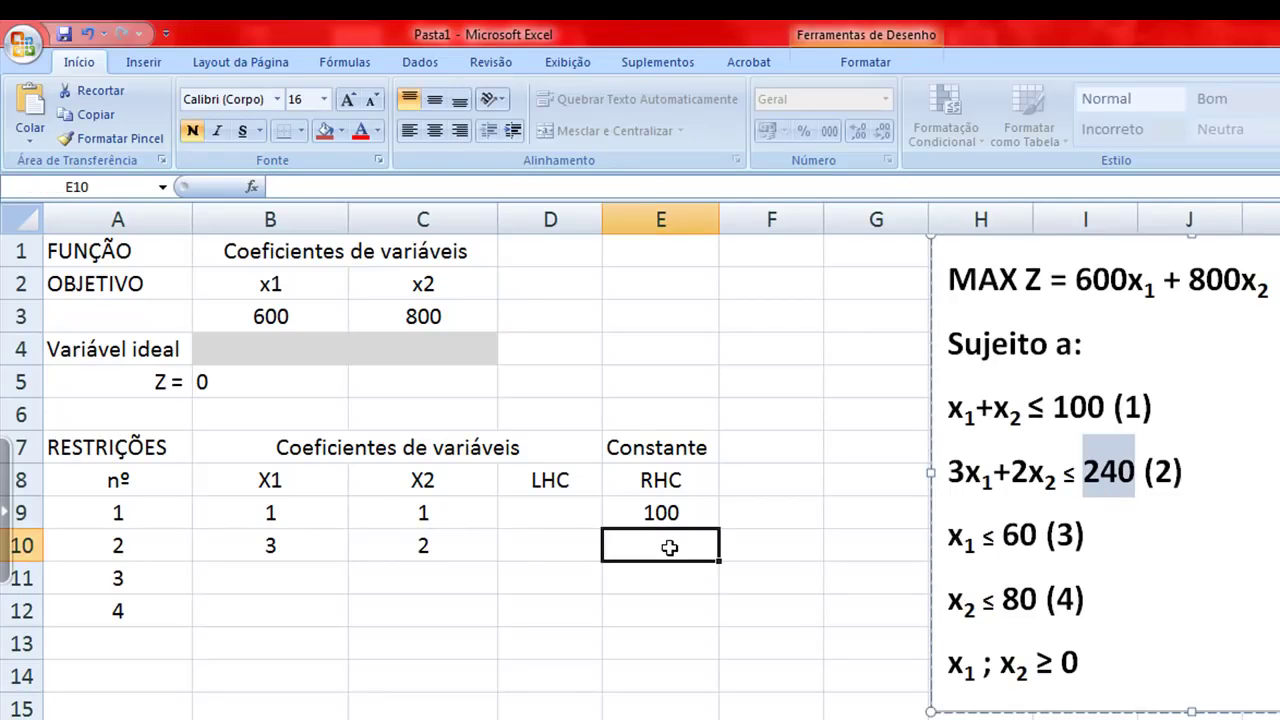
pyautogui.write('240')
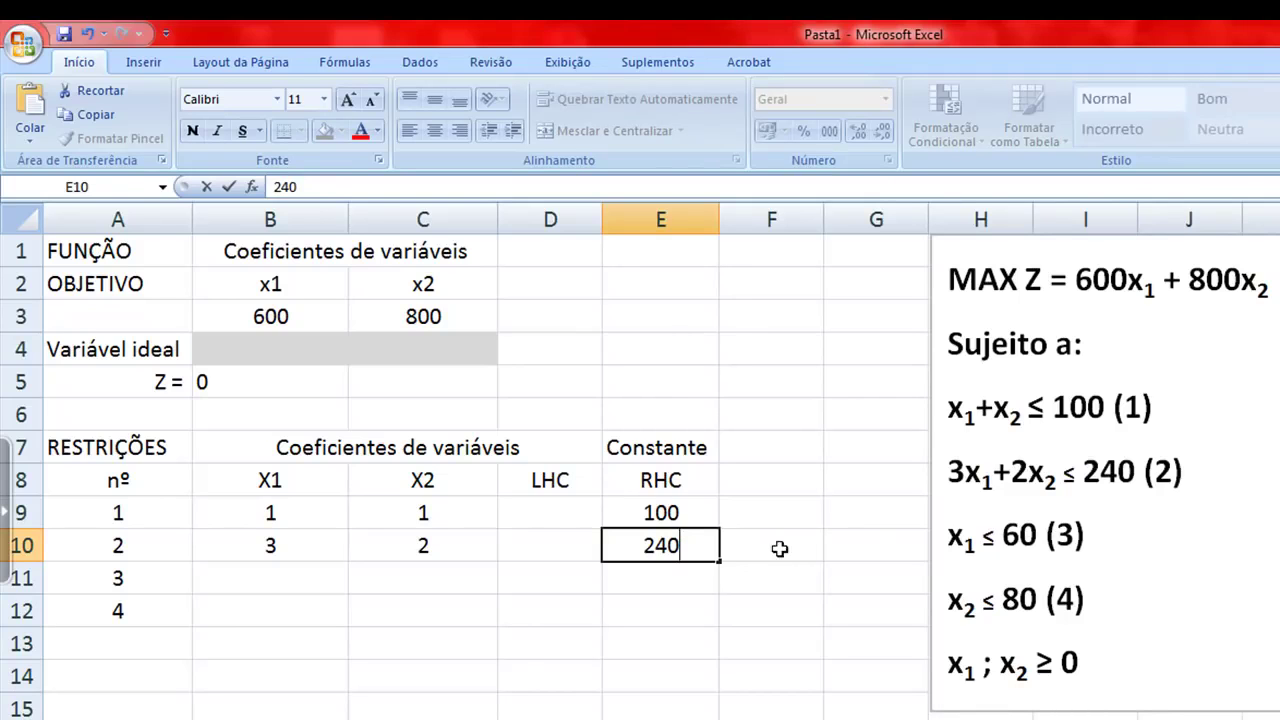
pyautogui.click(280, 580)
# - Enter the coefficients of constraint 3: 1 for X1 in cell B11 and 0 for X2 in cell C11
pyautogui.click(160, 582)
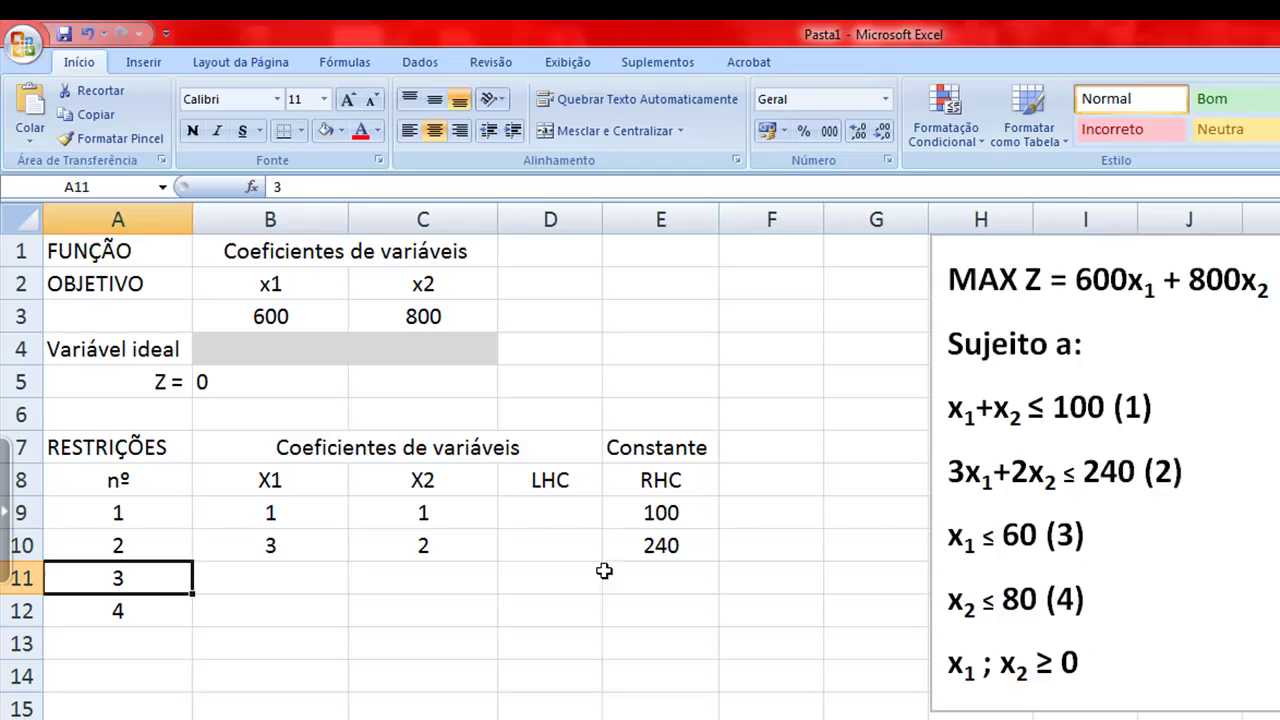
pyautogui.click(298, 576)
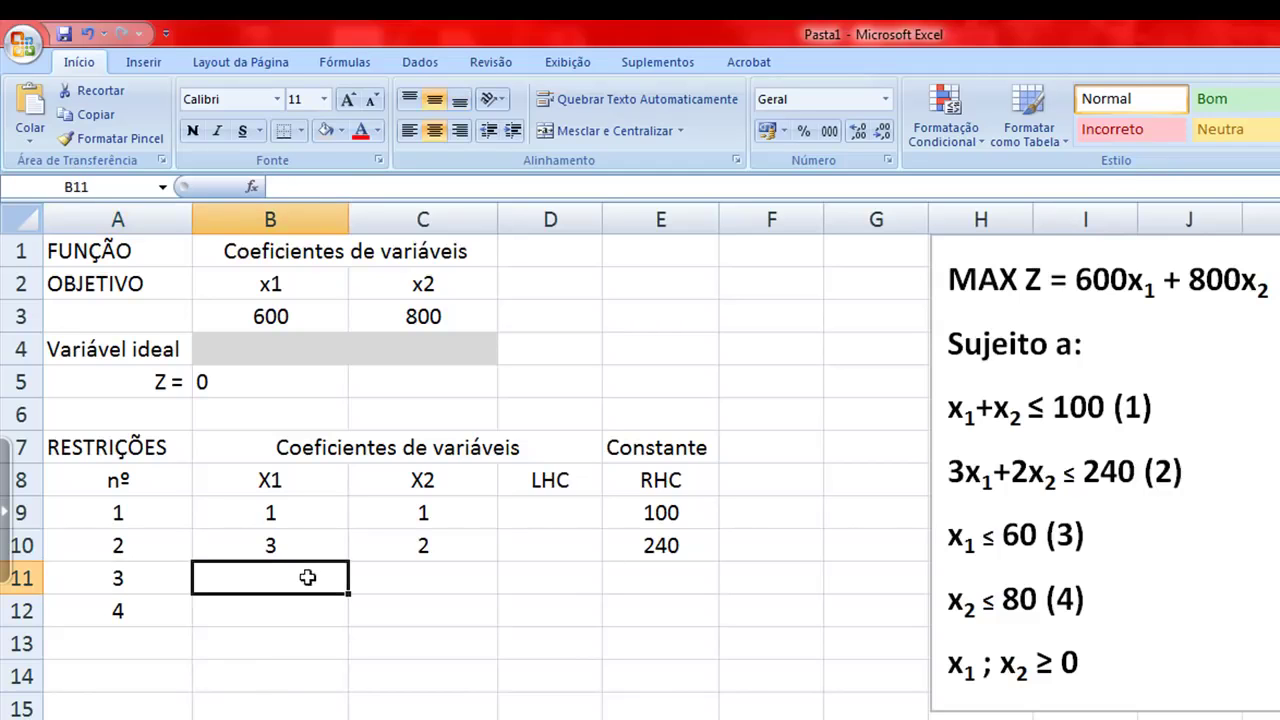
pyautogui.write('1')
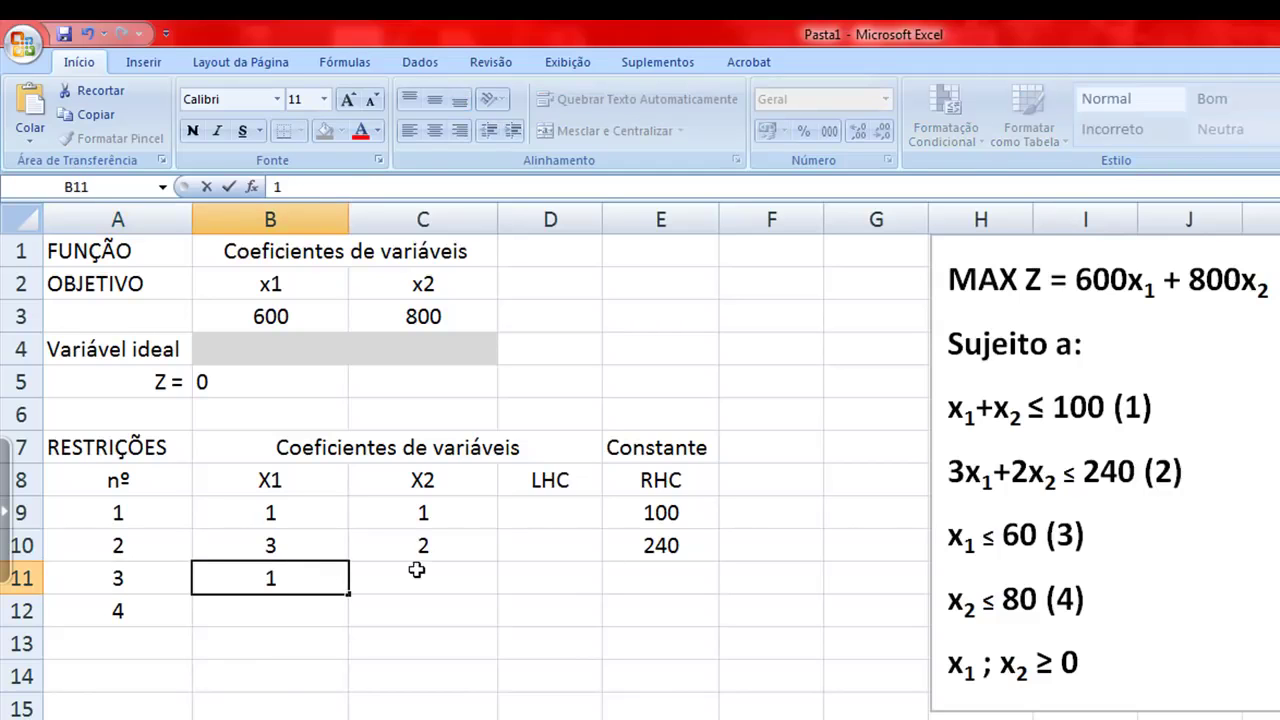
pyautogui.click(426, 579)
pyautogui.moveTo(950, 538); pyautogui.dragTo(1044, 540)
pyautogui.click(402, 579)
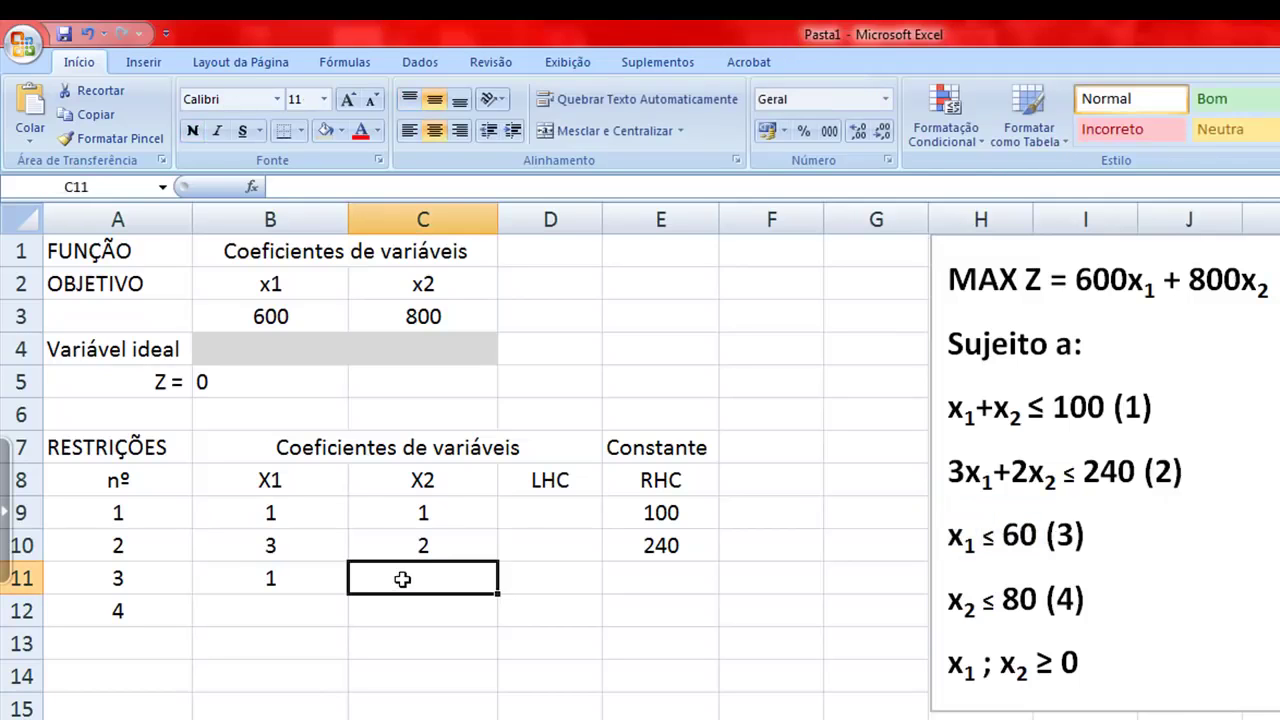
pyautogui.write('0')
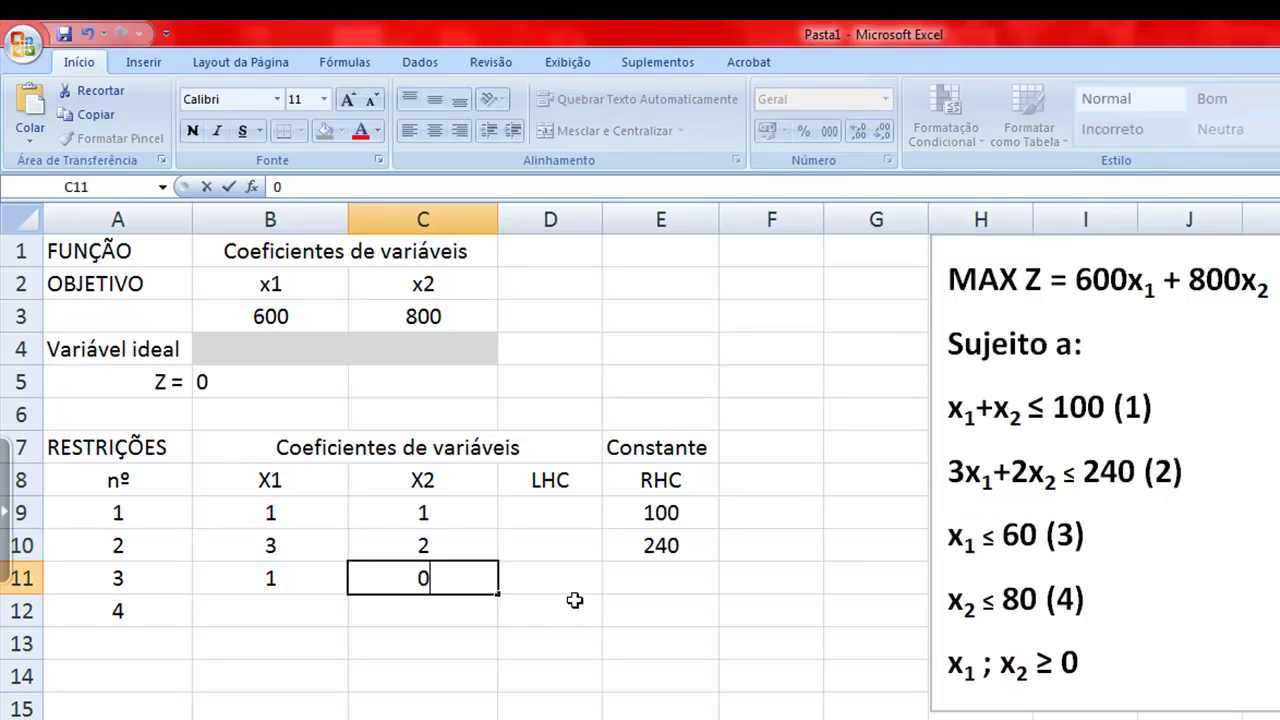
# - Enter 60 as the RHC constant of constraint 3 in cell E11
pyautogui.click(665, 580)
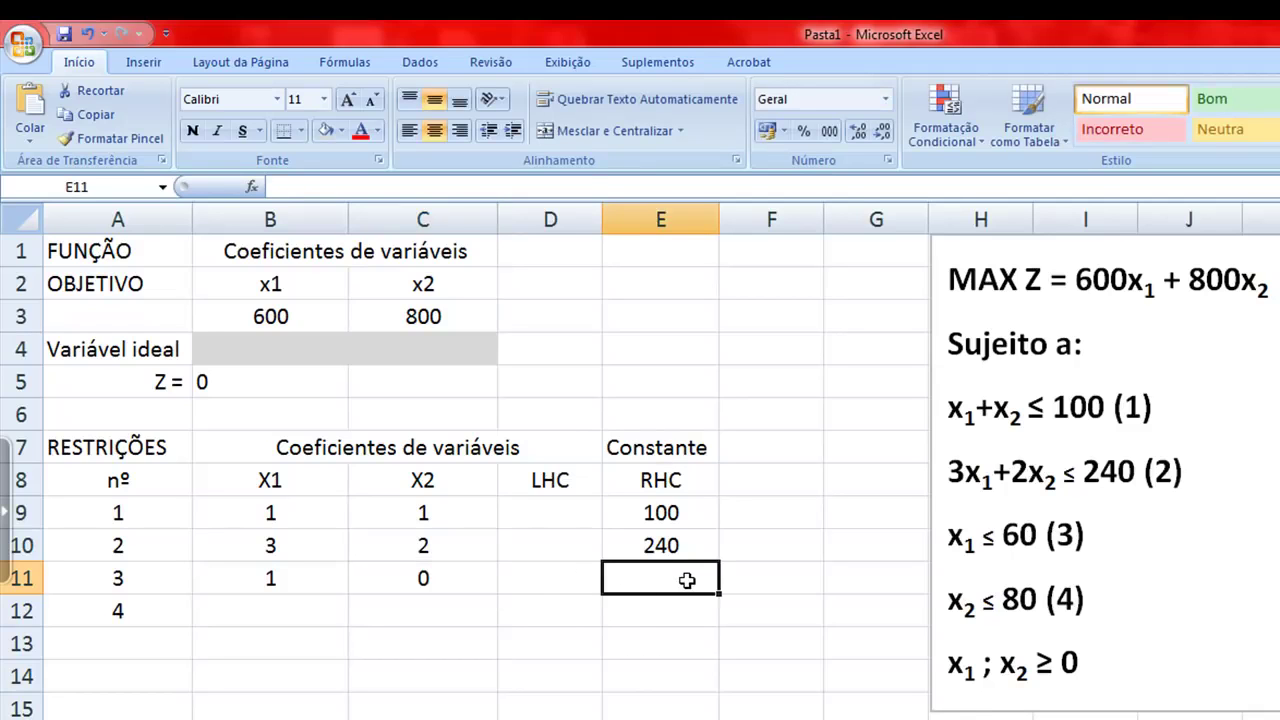
pyautogui.write('60')
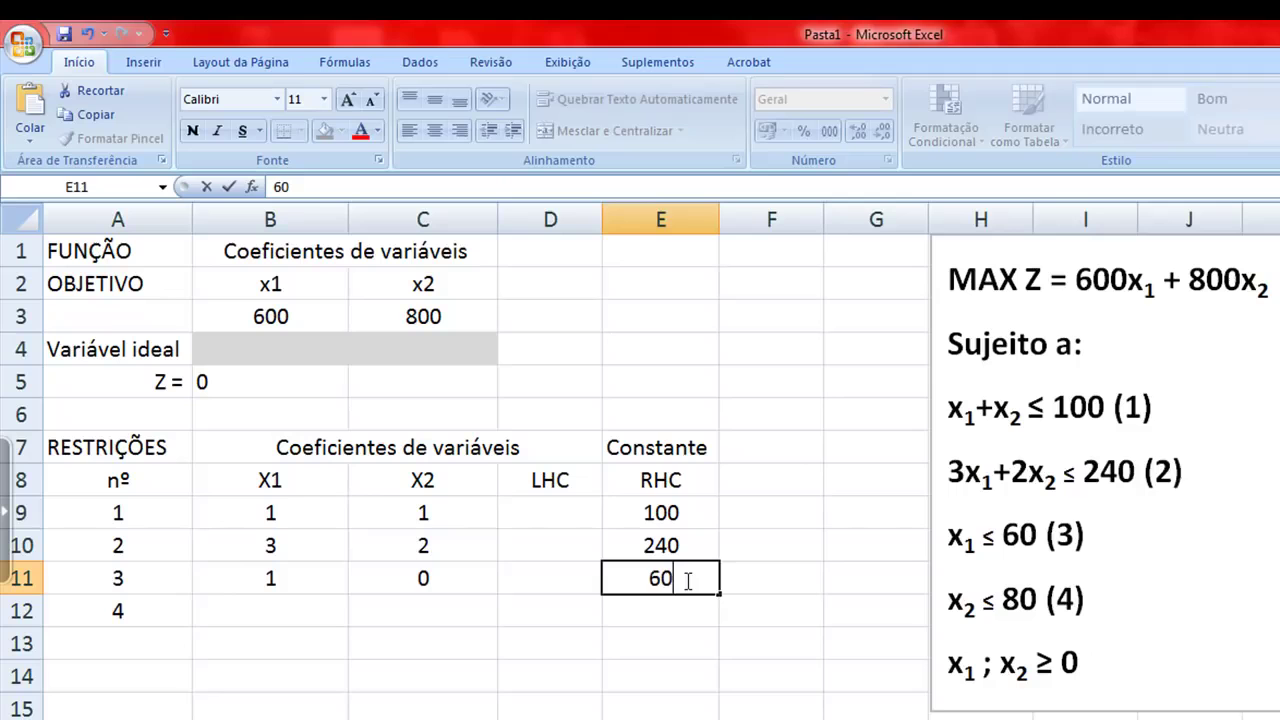
pyautogui.press('Return')
pyautogui.click(687, 579)
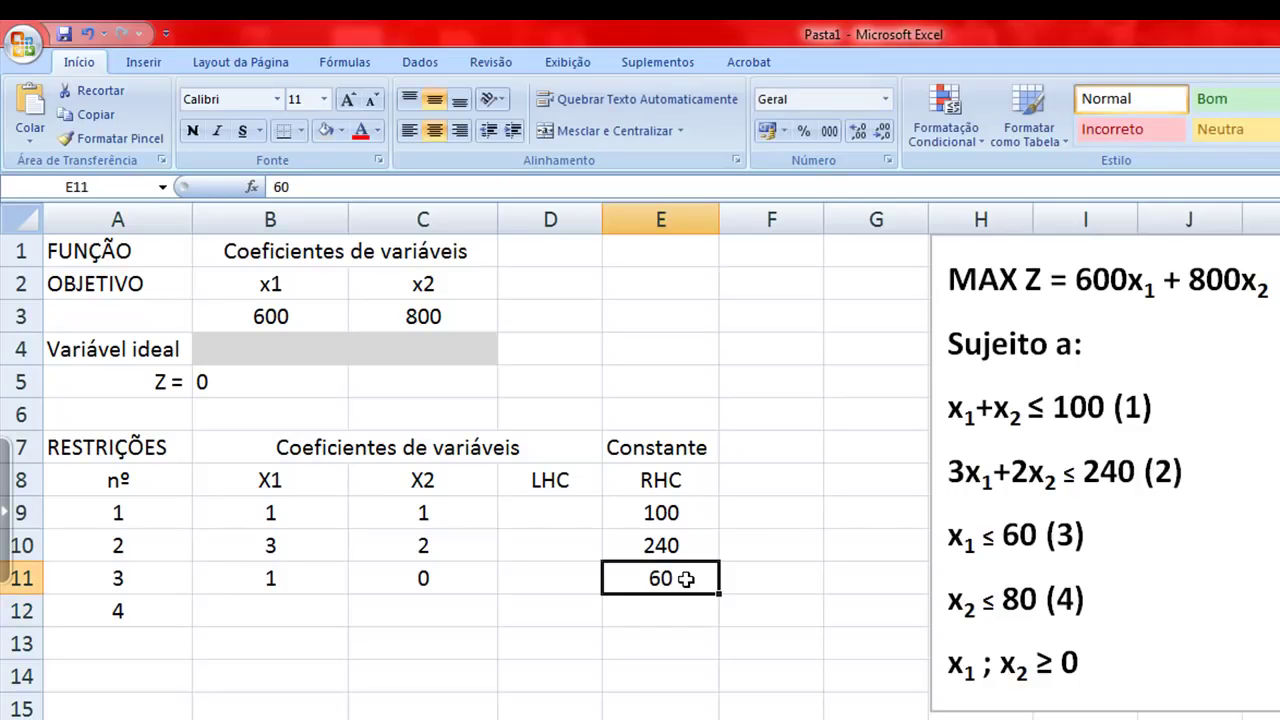
# - Enter the coefficients of constraint 4: 0 for X1 in cell B12 and 1 for X2 in cell C12
pyautogui.click(289, 609)
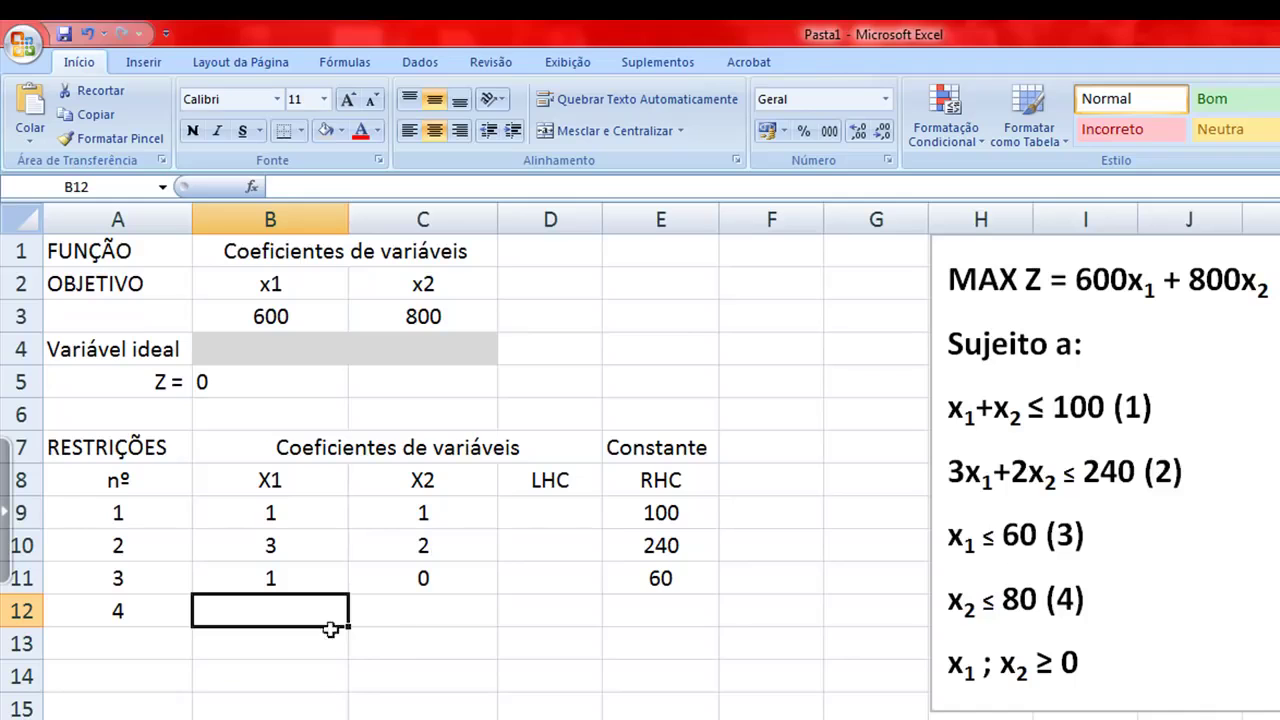
pyautogui.moveTo(950, 608); pyautogui.dragTo(1022, 610)
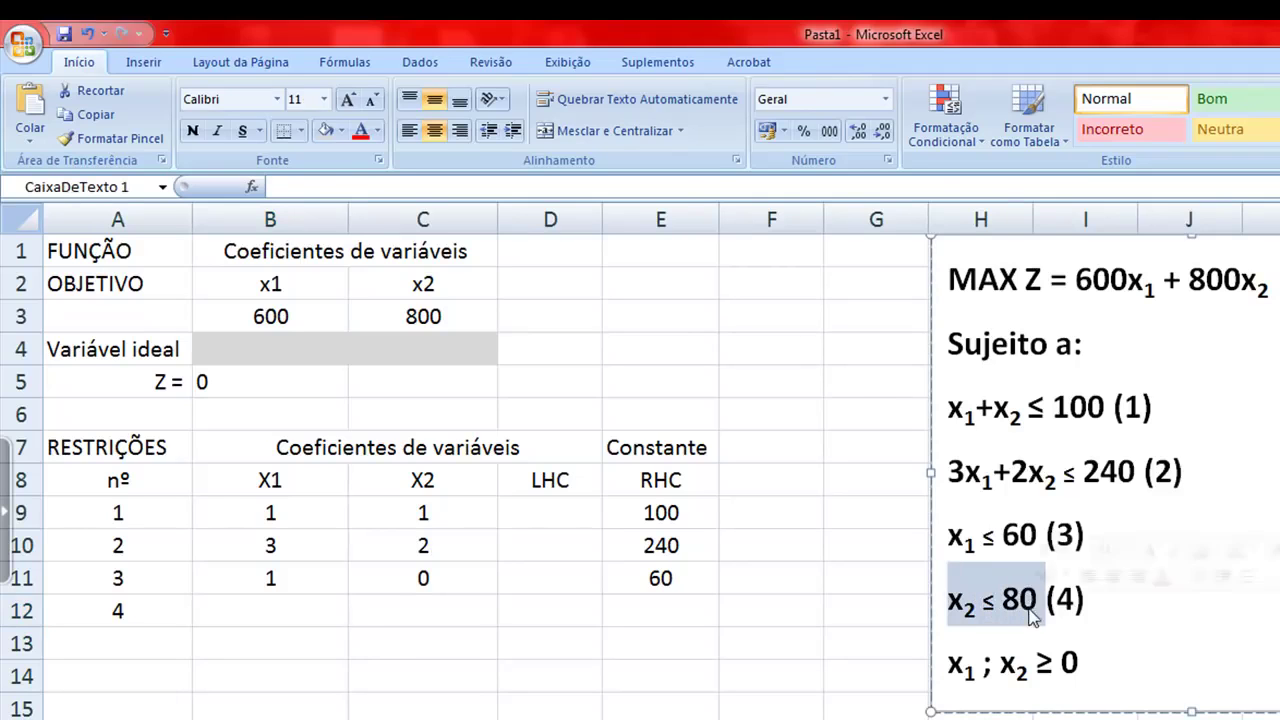
pyautogui.click(271, 610)
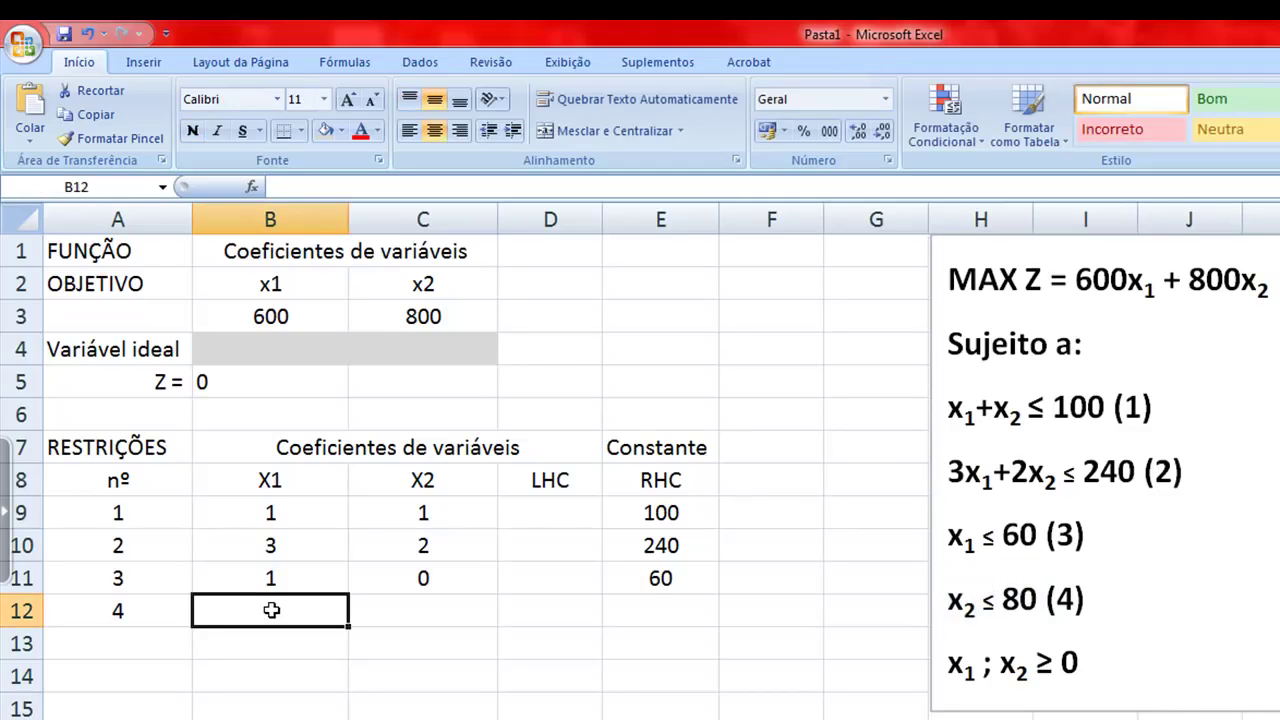
pyautogui.write('0')
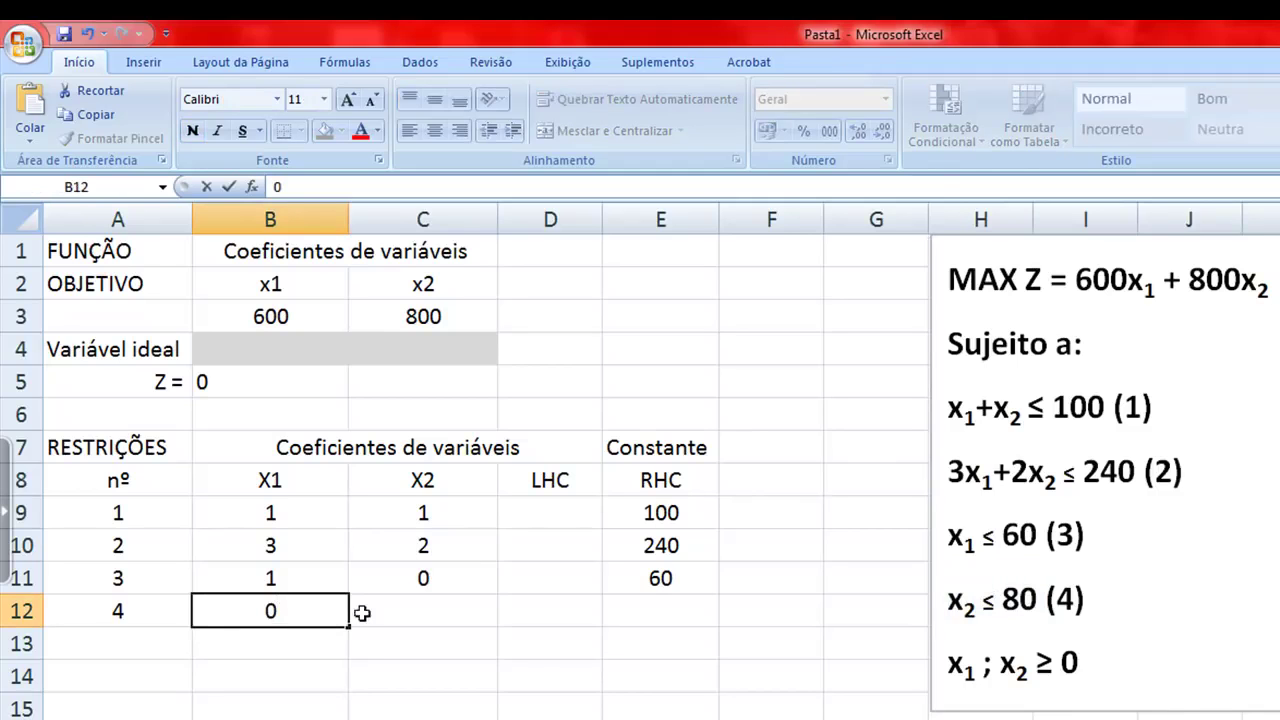
pyautogui.click(420, 612)
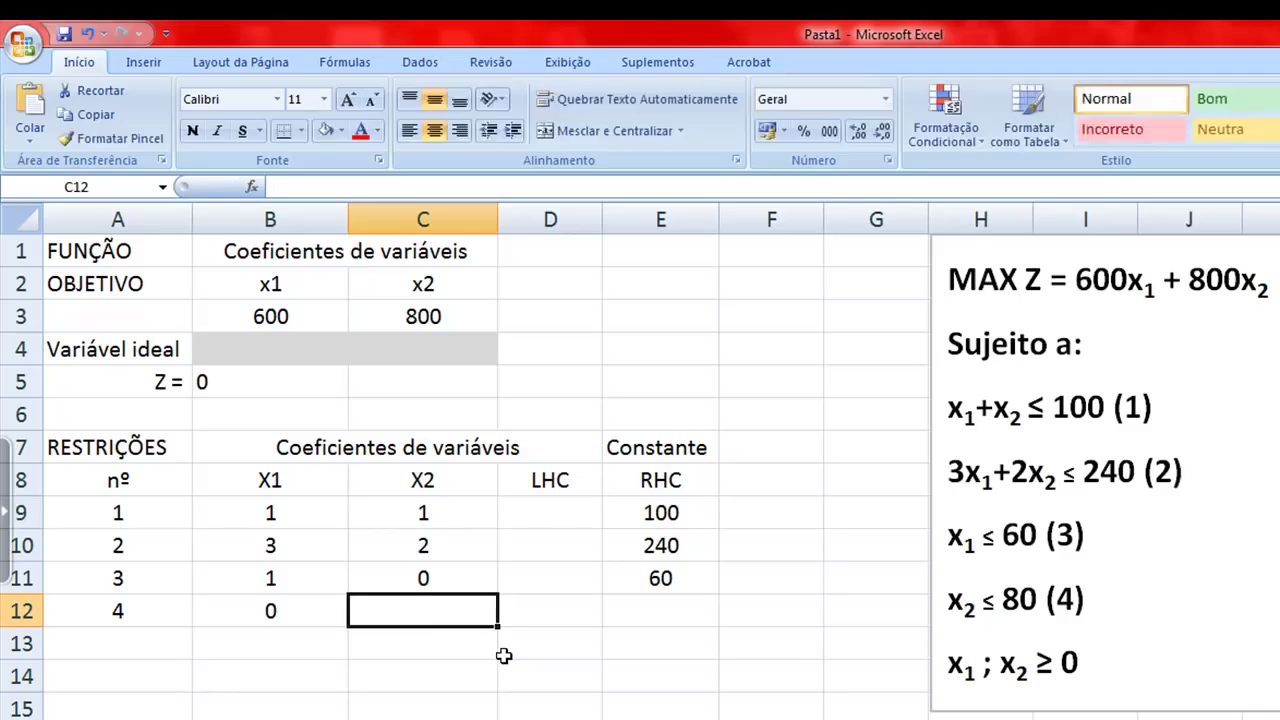
pyautogui.write('1')
# - Enter 80 as the RHC constant of constraint 4 in cell E12
pyautogui.click(643, 609)
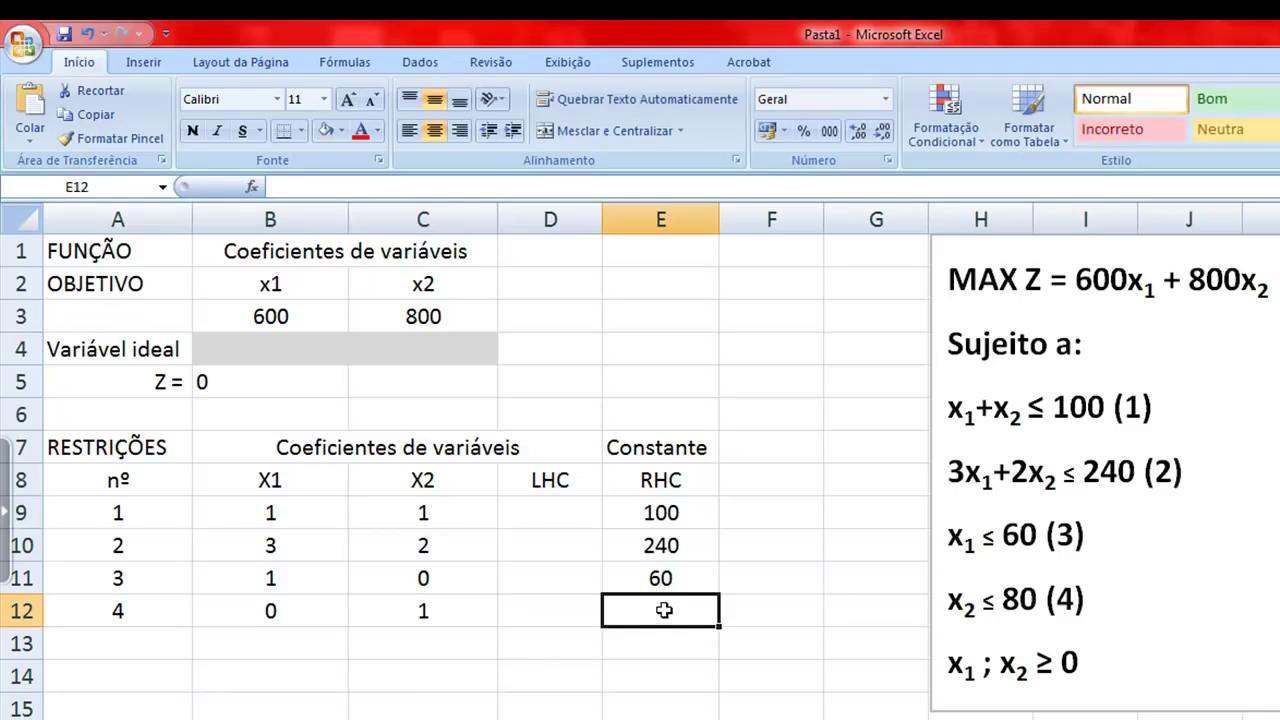
pyautogui.write('80')
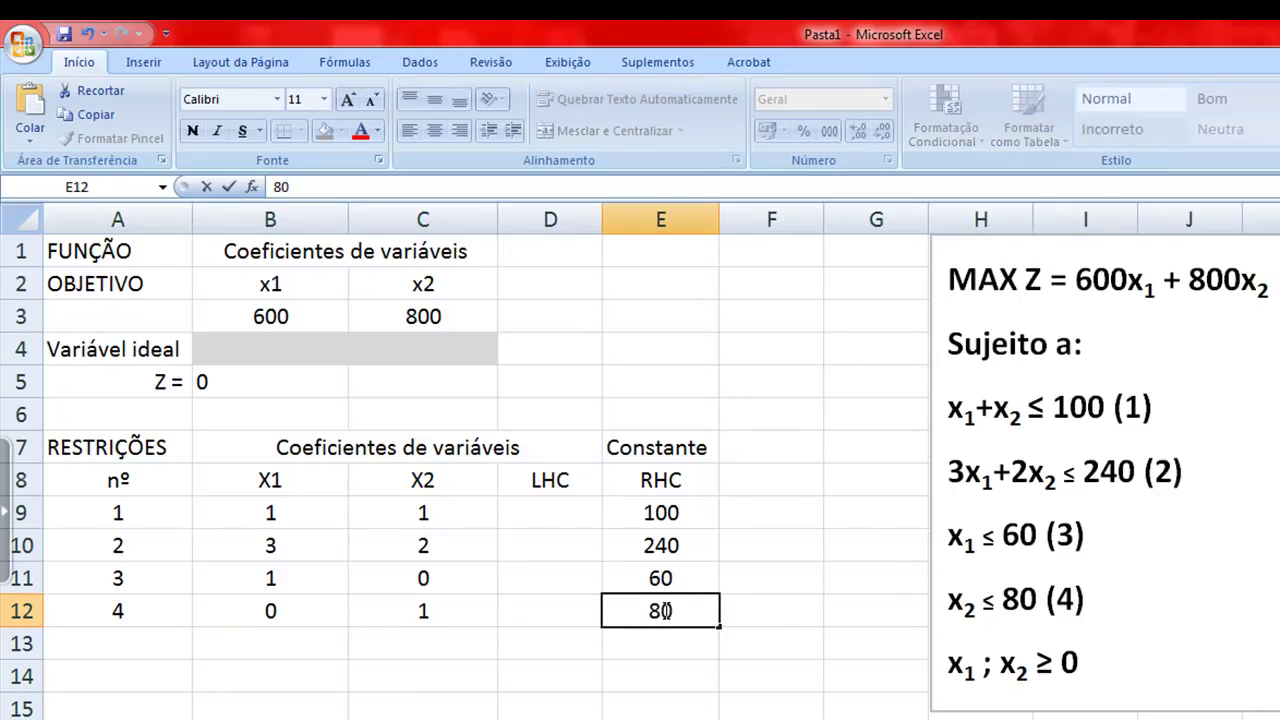
pyautogui.click(724, 581)
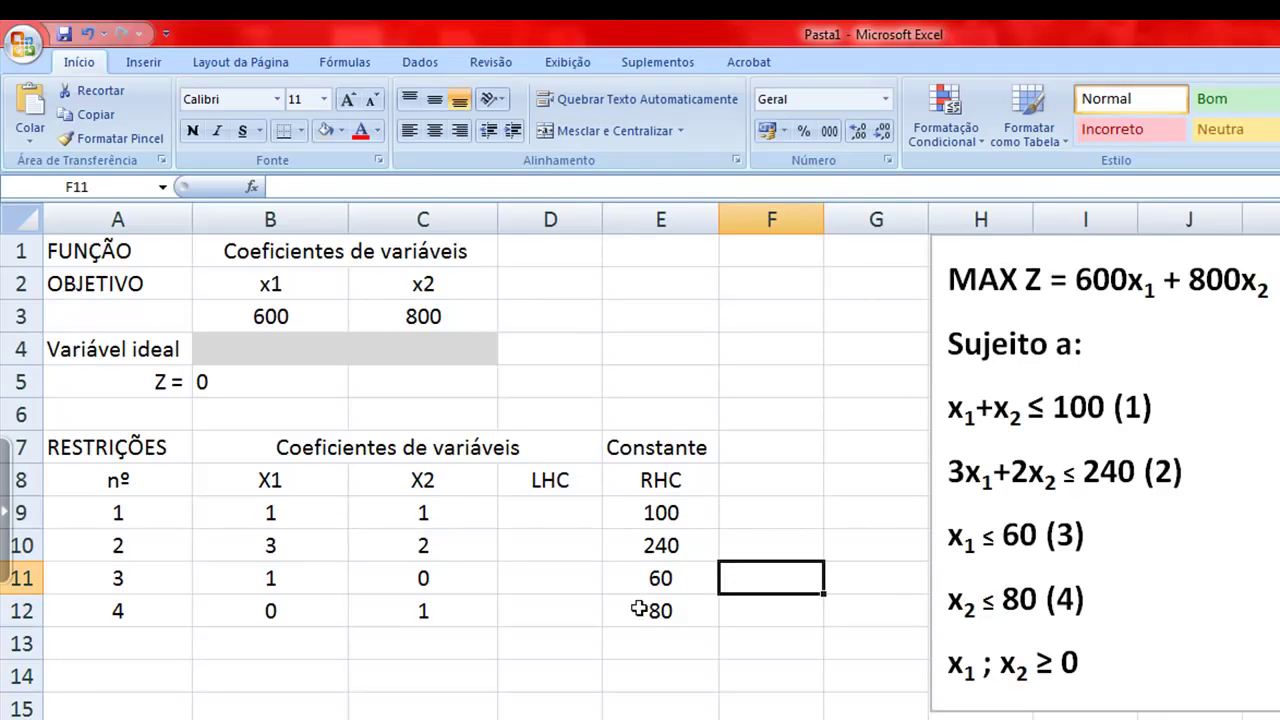
# - Compare the LHC and RHC columns of the constraints table with the two sides of constraint 1 in the text box
pyautogui.moveTo(567, 516); pyautogui.dragTo(555, 610)
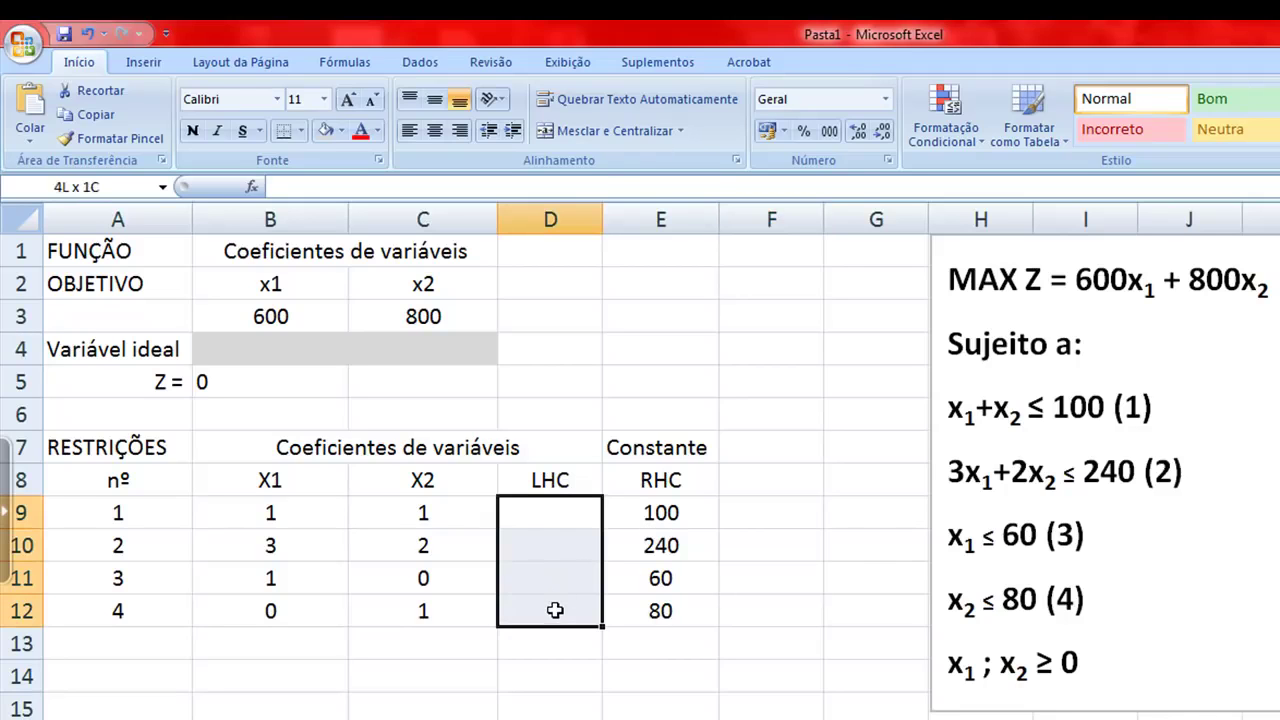
pyautogui.click(554, 483)
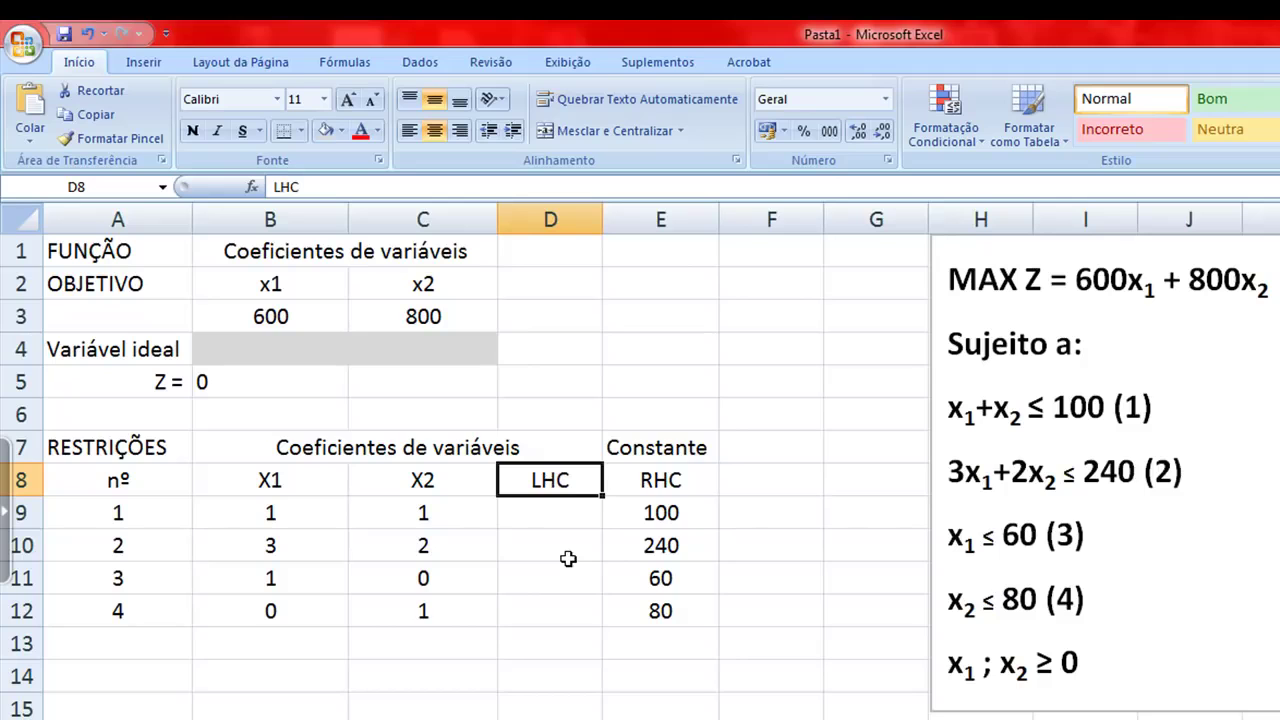
pyautogui.moveTo(947, 410)
pyautogui.mouseDown()
pyautogui.moveTo(1021, 410)
pyautogui.moveTo(1000, 415)
pyautogui.moveTo(1022, 422)
pyautogui.mouseUp()
pyautogui.click(949, 410)
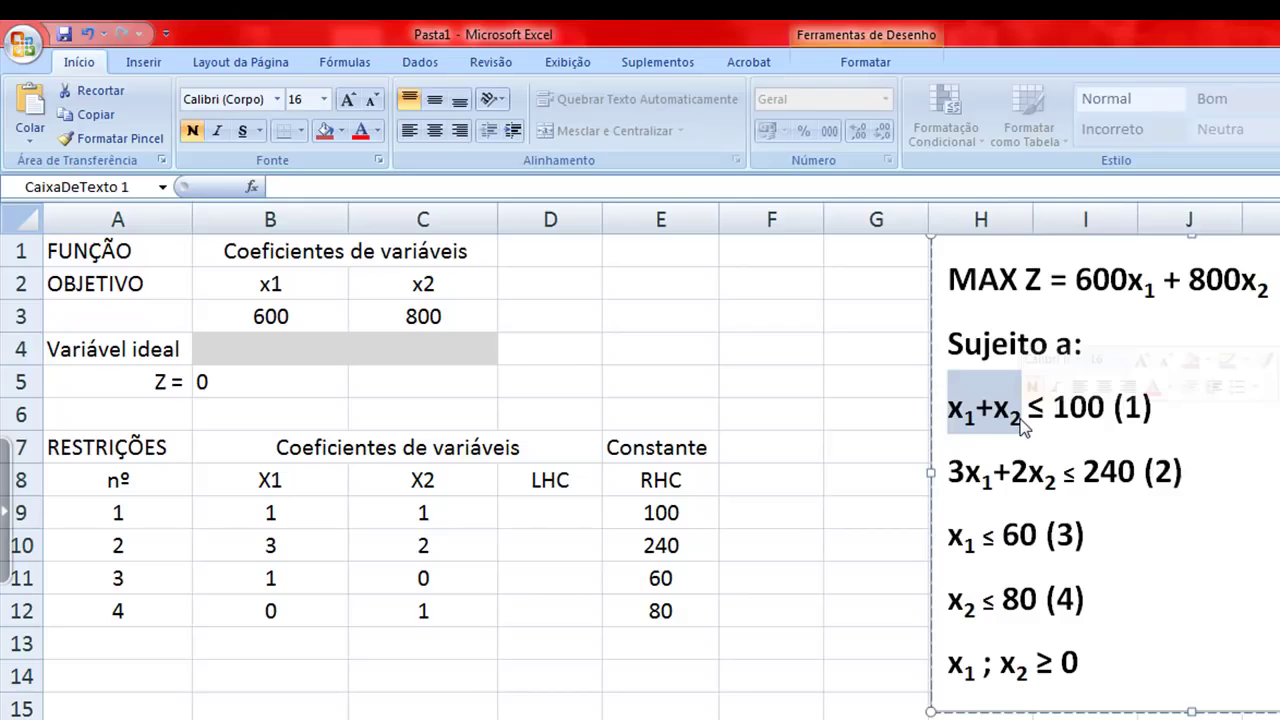
pyautogui.click(545, 484)
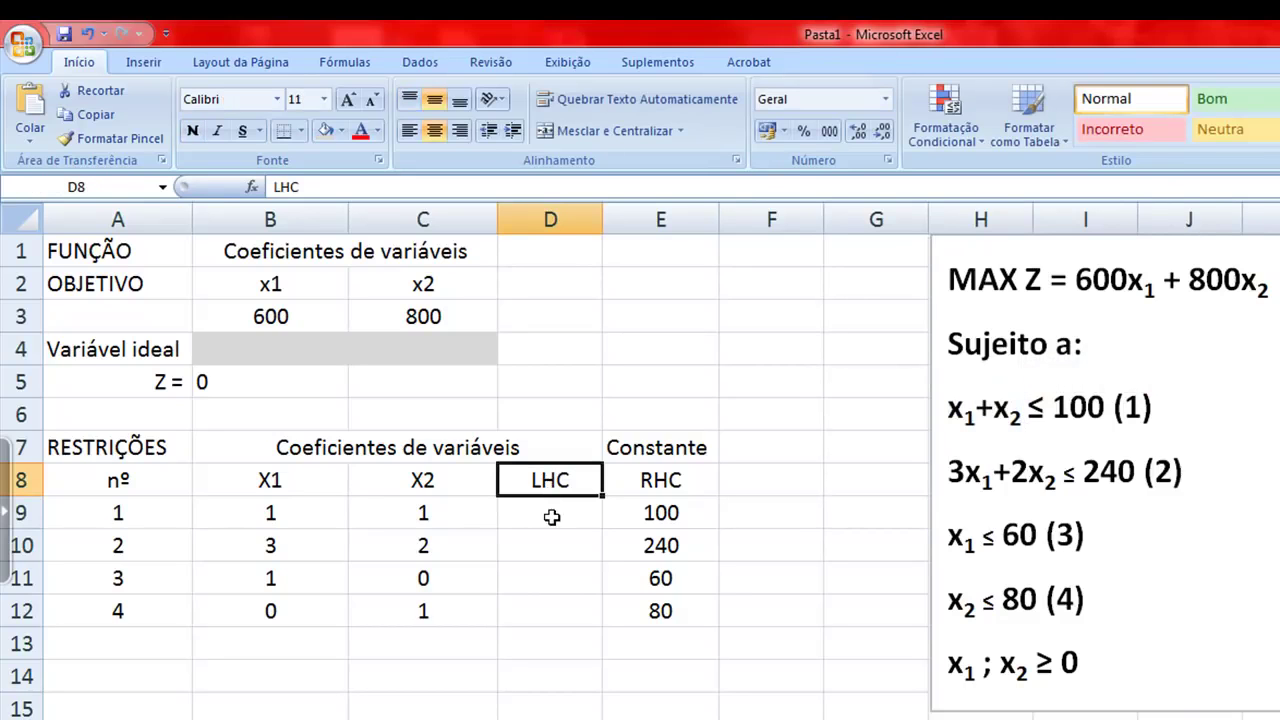
pyautogui.click(655, 487)
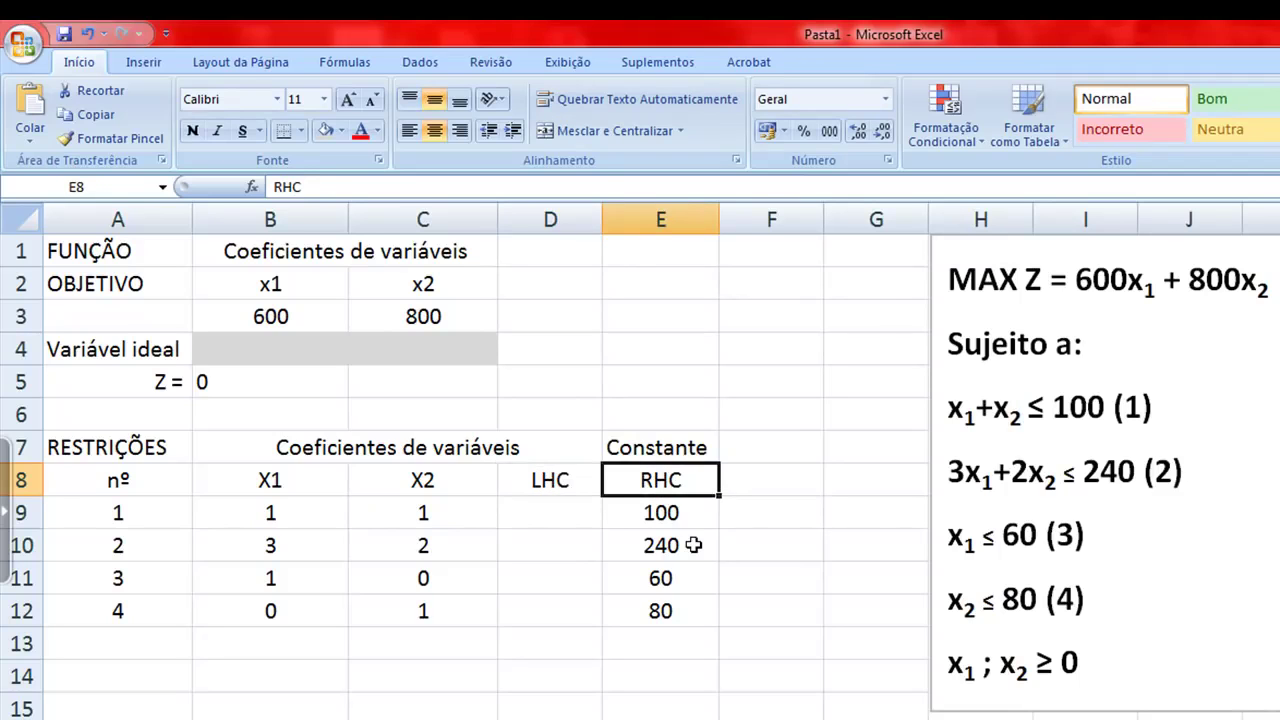
pyautogui.click(1014, 412)
pyautogui.moveTo(1014, 412); pyautogui.dragTo(951, 416)
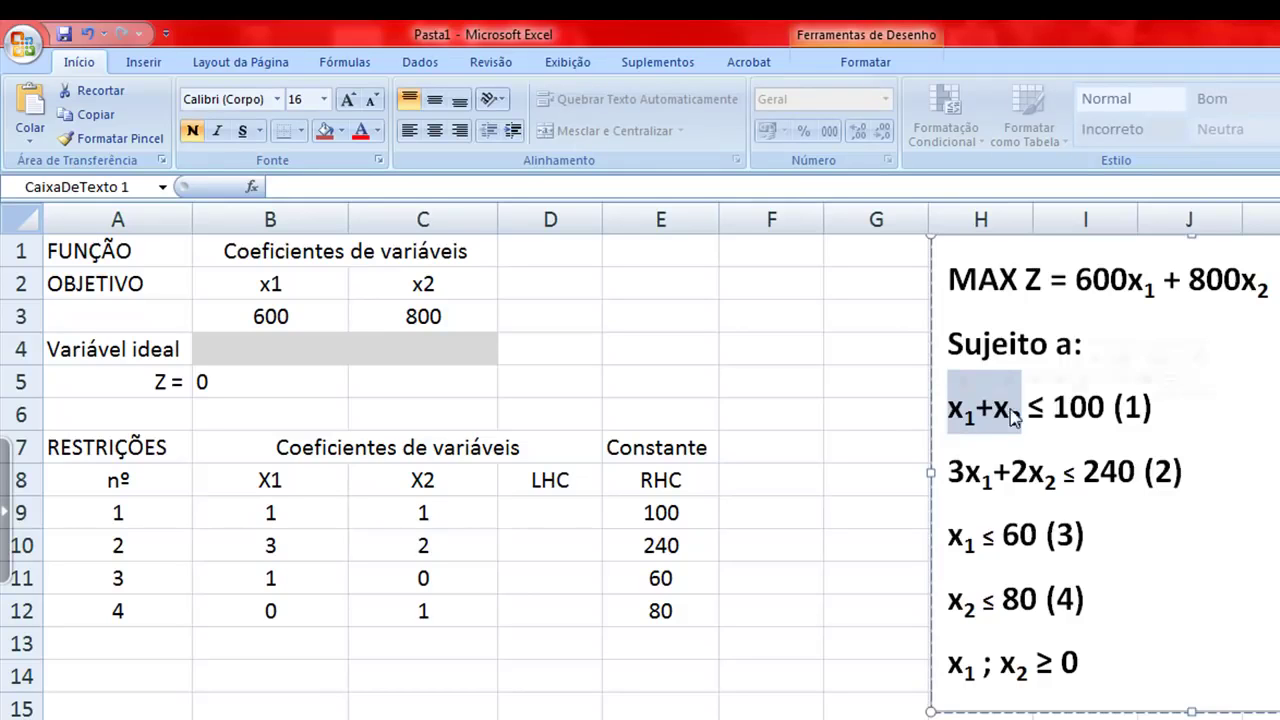
pyautogui.moveTo(1053, 407); pyautogui.dragTo(1106, 407)
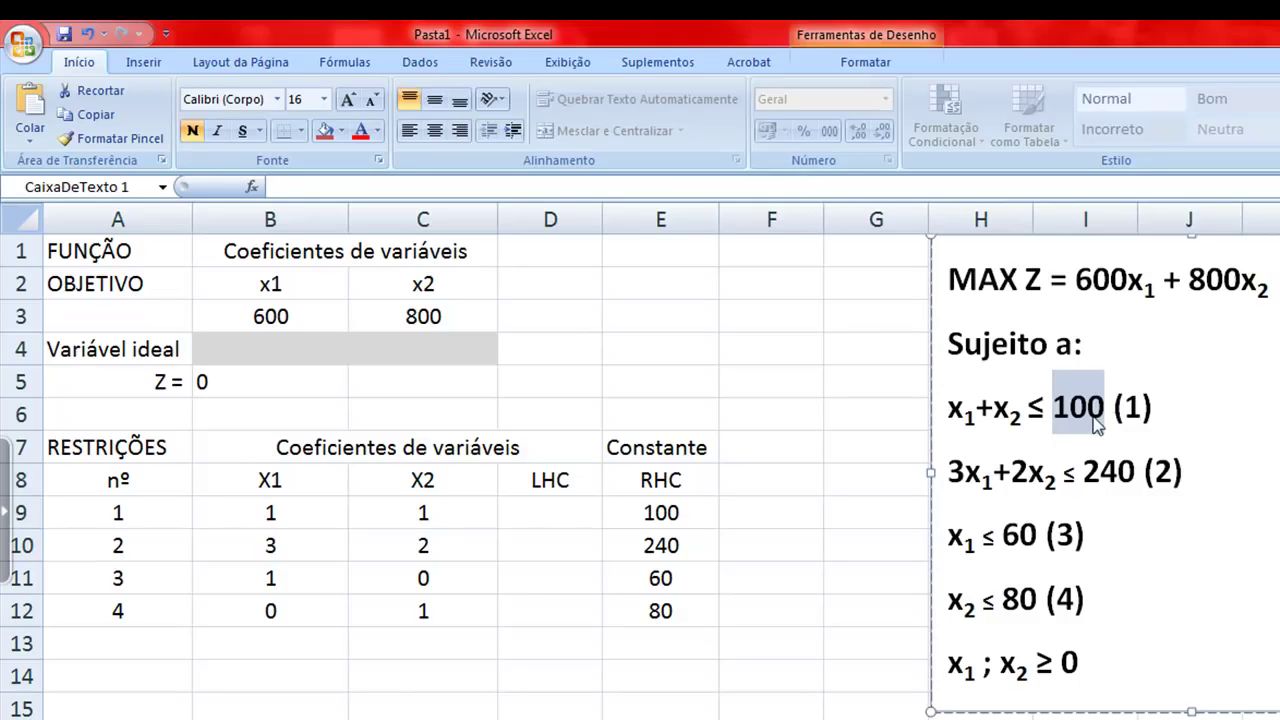
pyautogui.click(1079, 420)
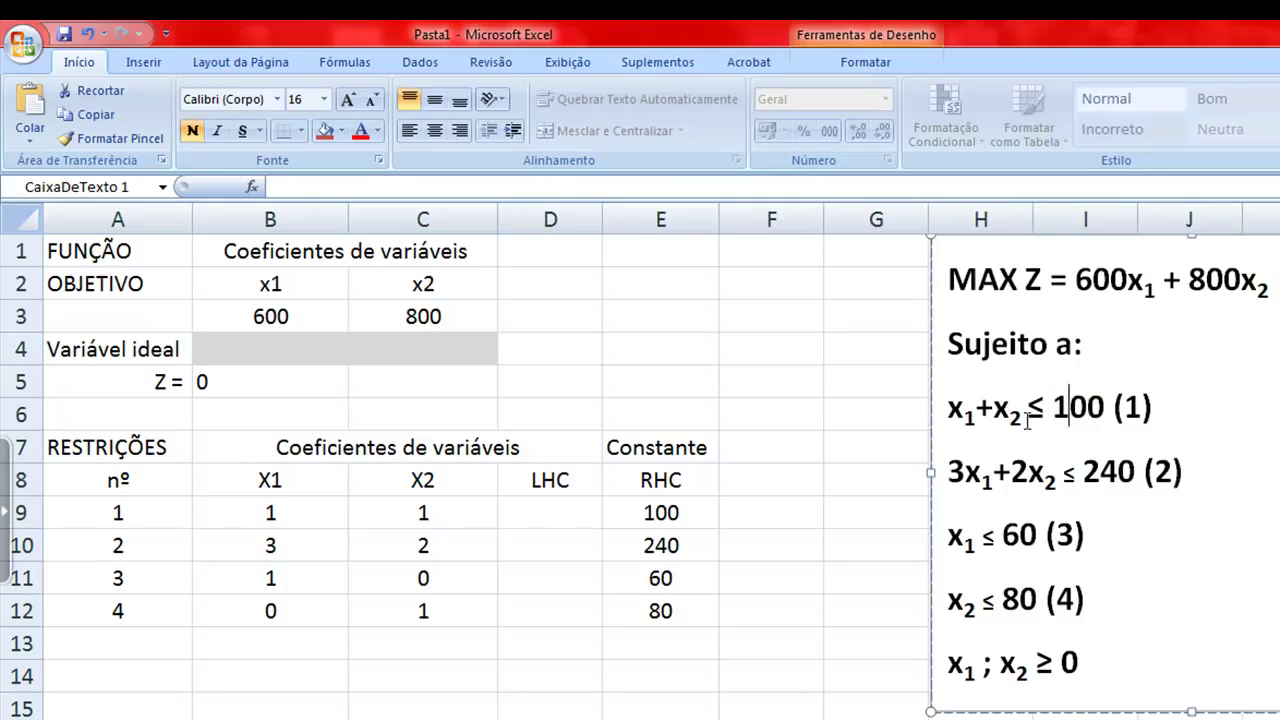
# - Write out the coefficients of constraint 1 in the text box so that its left side reads 1 *x1+ 1* x2
pyautogui.moveTo(1023, 418); pyautogui.dragTo(948, 420)
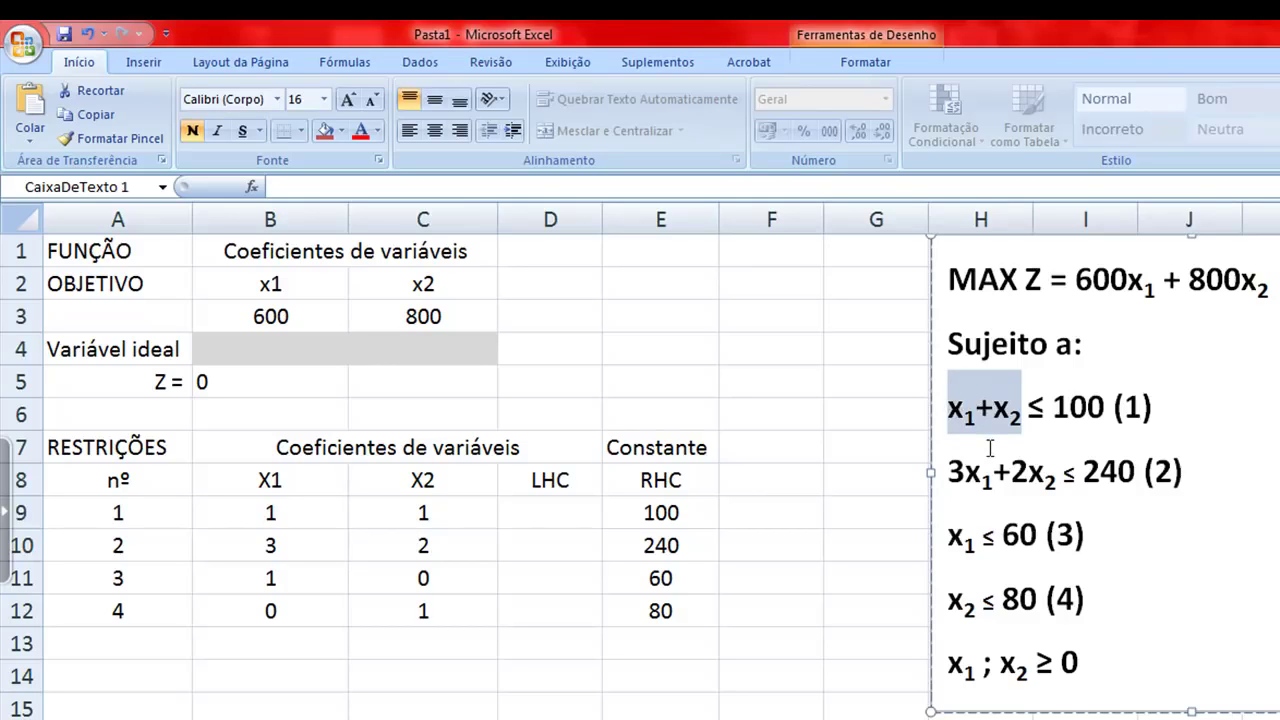
pyautogui.press('Left')
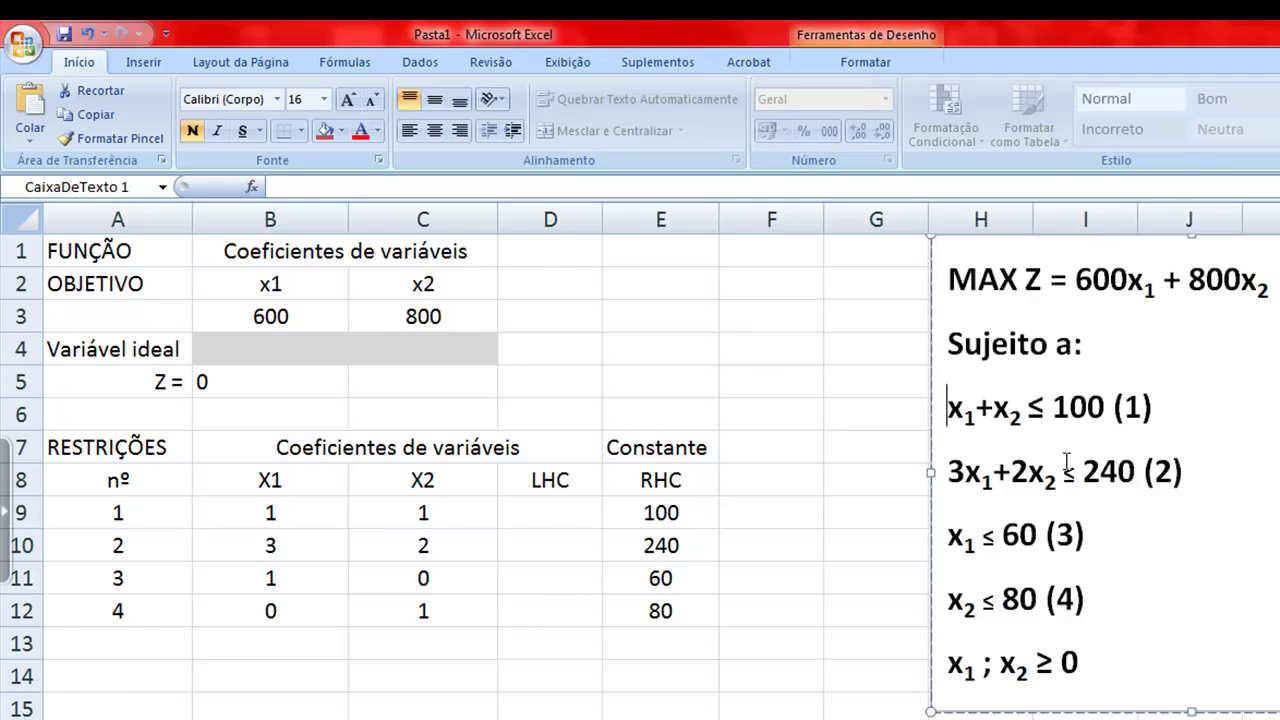
pyautogui.write('1 *')
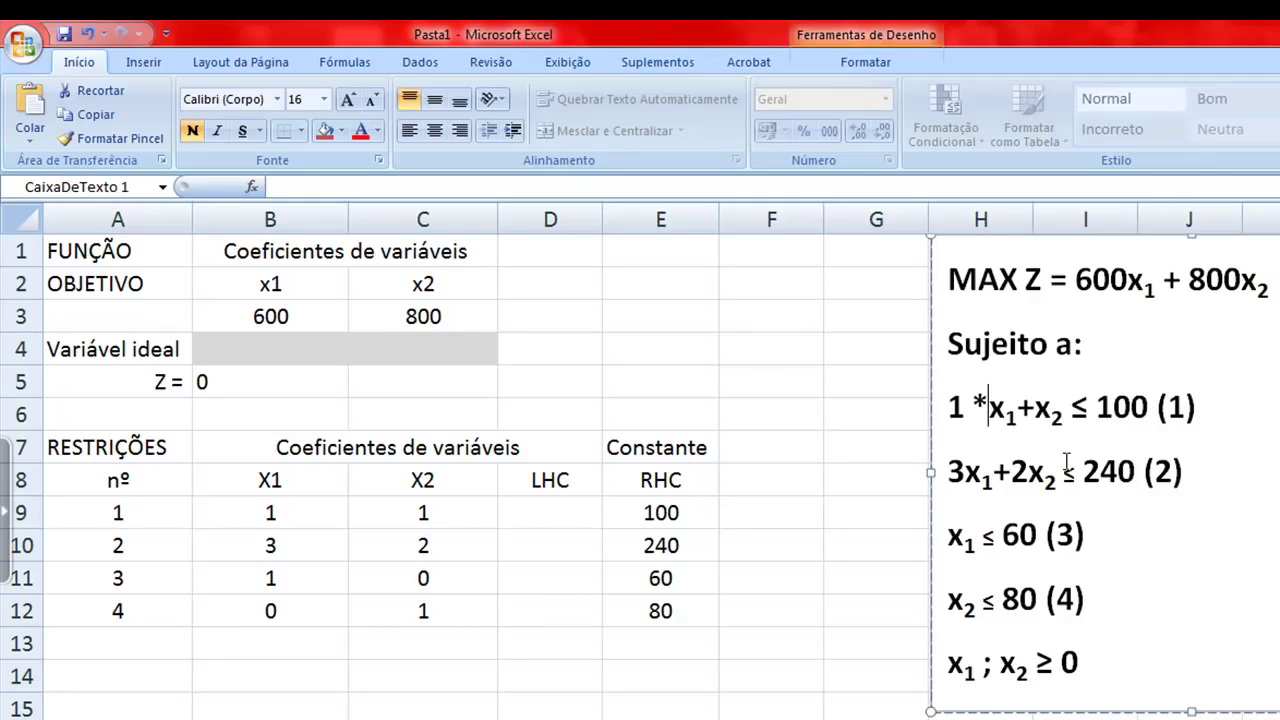
pyautogui.press('Right')
pyautogui.press('Right')
pyautogui.write('1')
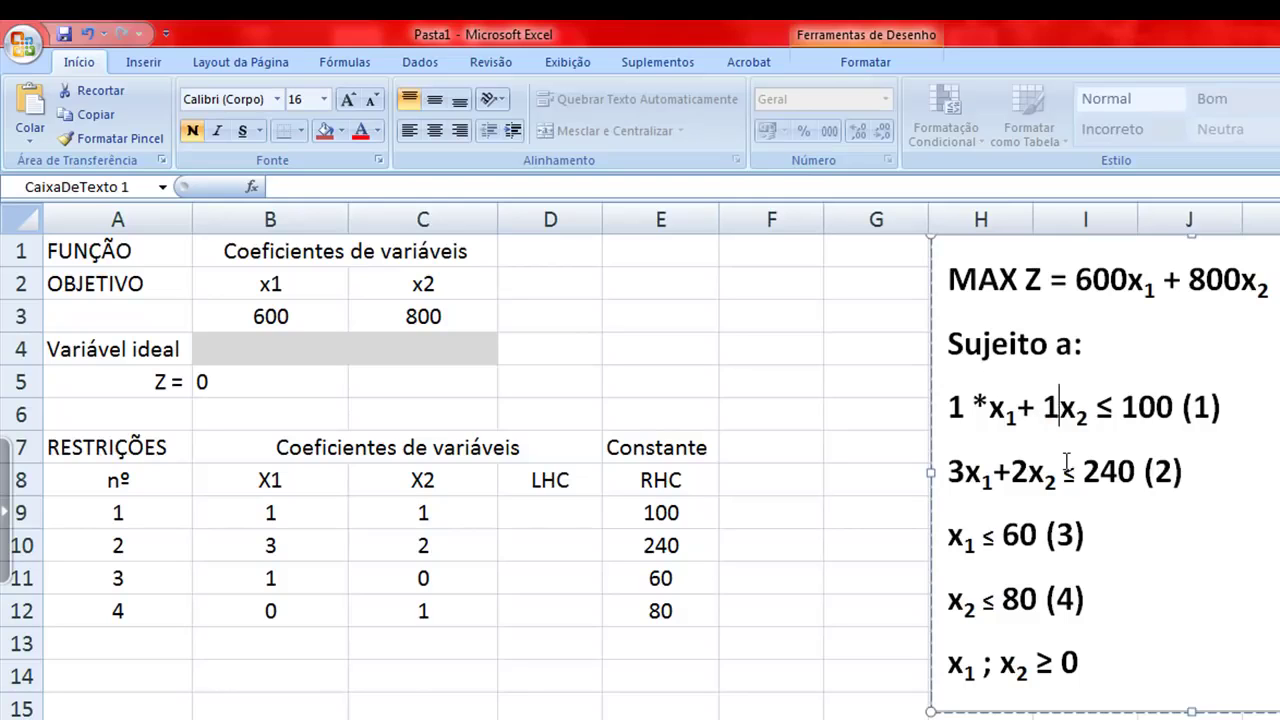
pyautogui.write('*')
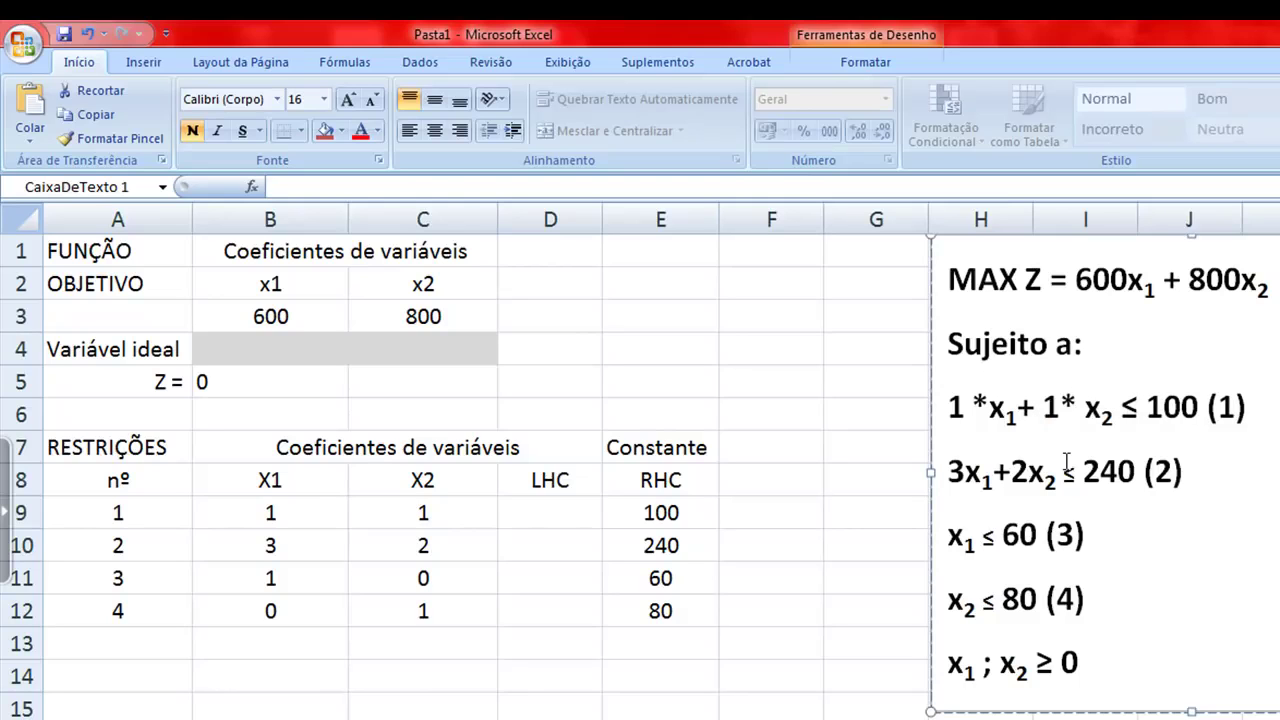
# - Shade the constraint 1 coefficient cells B9 and C9 grey
pyautogui.moveTo(1118, 414); pyautogui.dragTo(955, 425)
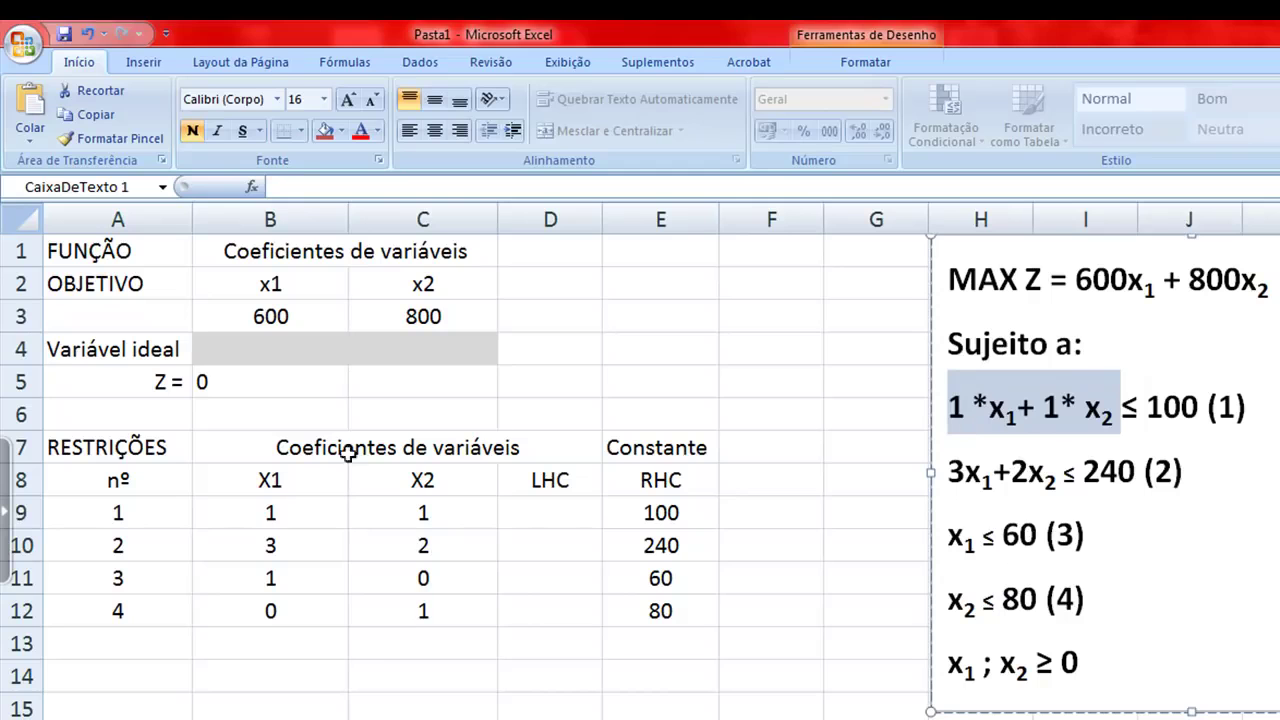
pyautogui.click(305, 510)
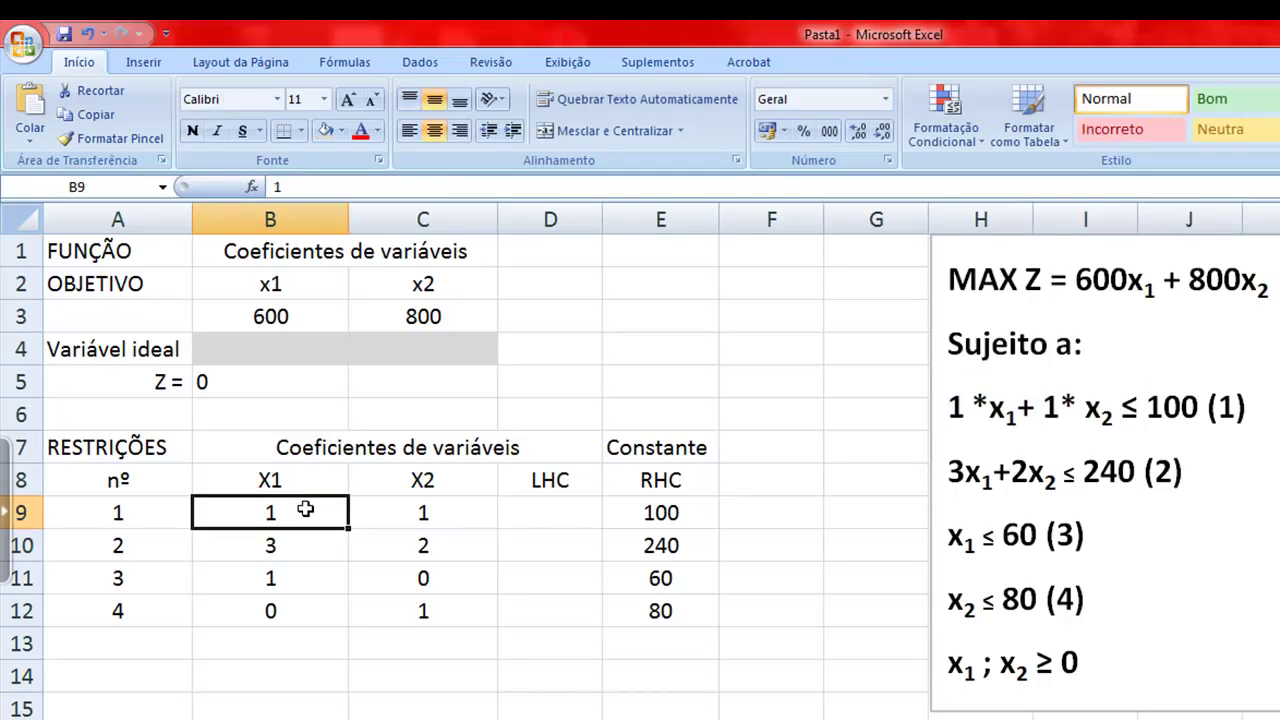
pyautogui.click(325, 130)
pyautogui.click(319, 540)
pyautogui.click(328, 507)
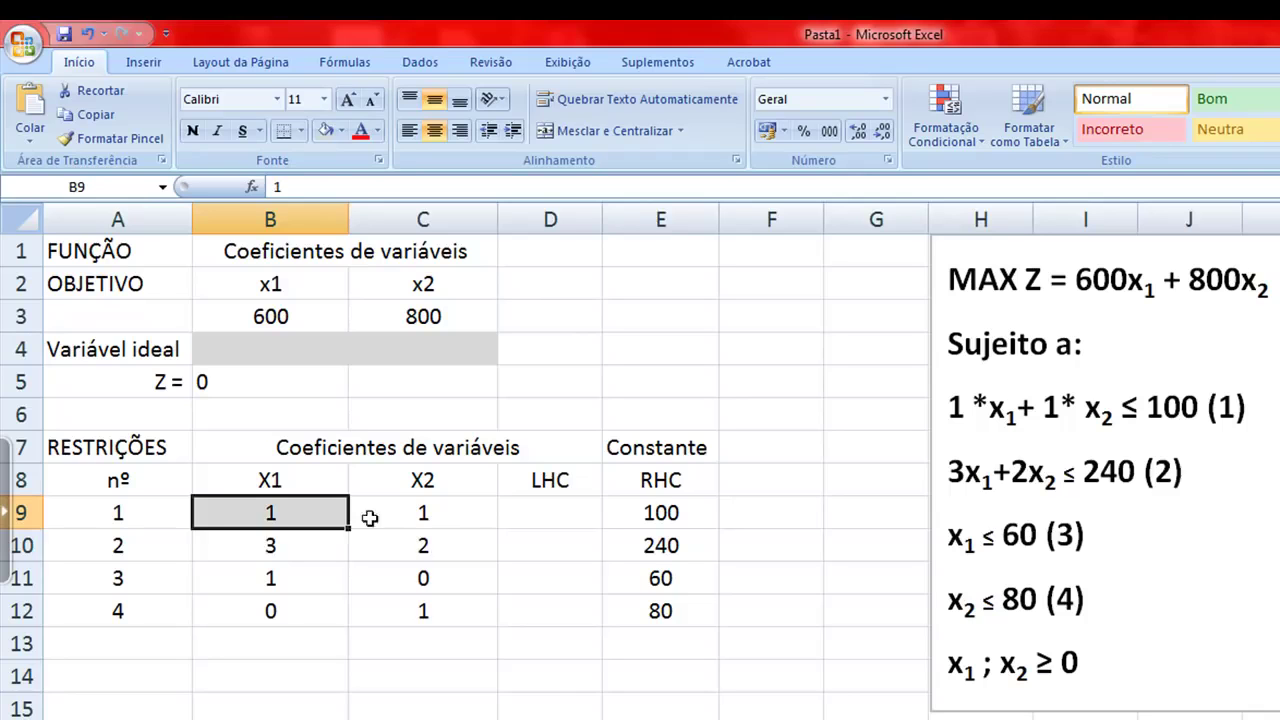
pyautogui.moveTo(1050, 406); pyautogui.dragTo(1060, 404)
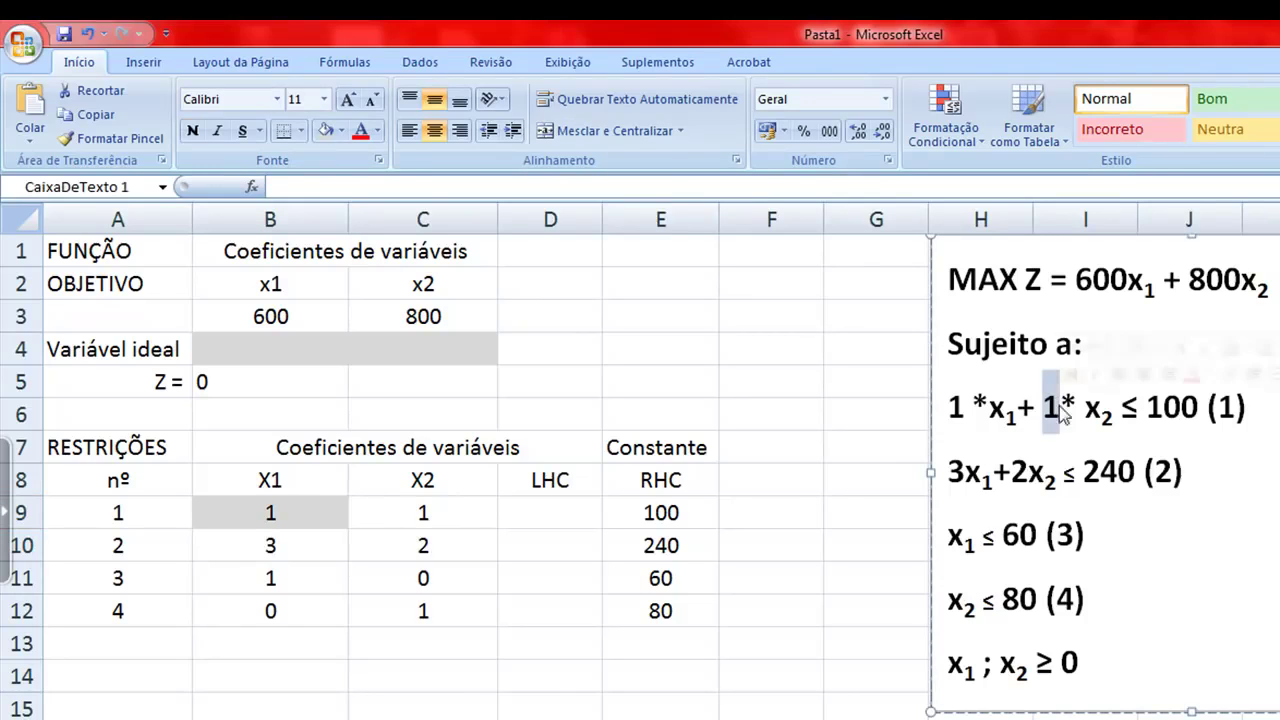
pyautogui.click(448, 514)
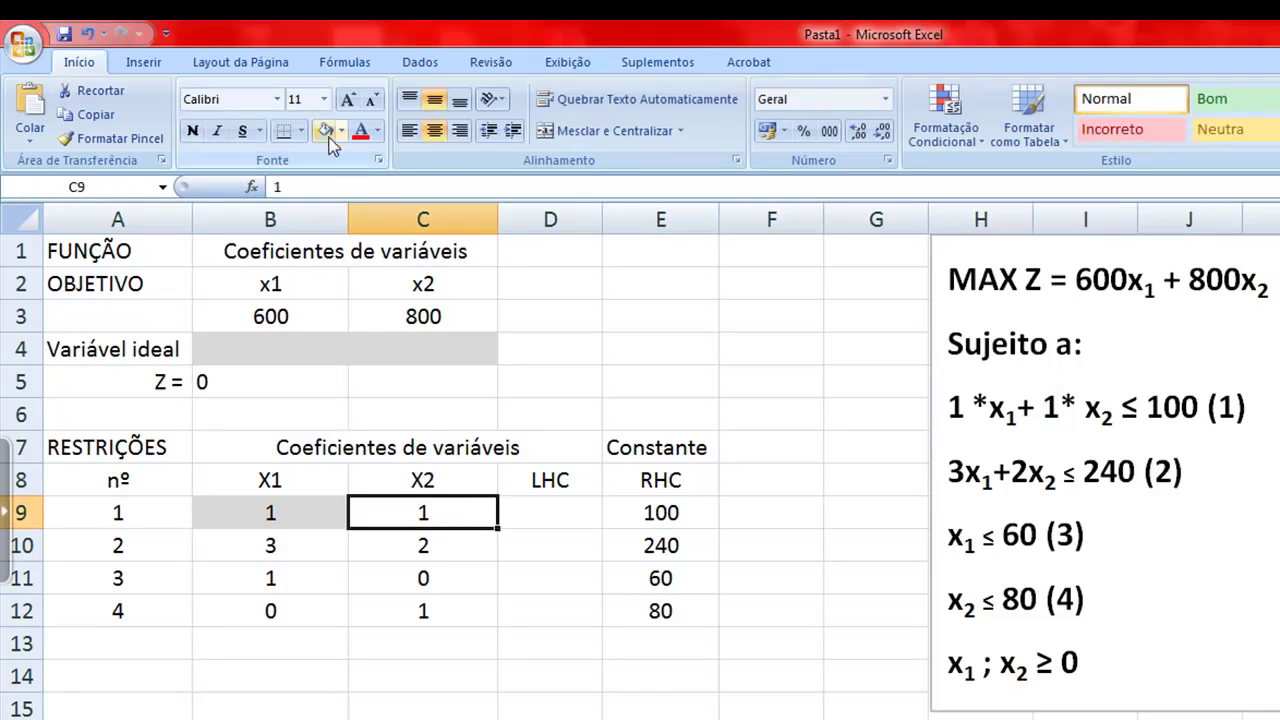
# - Examine how coefficient cells B9 and C9 and variable cells B4 and C4 match the terms of constraint 1
pyautogui.click(326, 513)
pyautogui.click(365, 512)
pyautogui.click(330, 513)
pyautogui.click(391, 514)
pyautogui.click(305, 520)
pyautogui.click(406, 515)
pyautogui.click(310, 512)
pyautogui.click(408, 514)
pyautogui.click(330, 513)
pyautogui.click(360, 512)
pyautogui.click(329, 516)
pyautogui.click(397, 518)
pyautogui.click(315, 519)
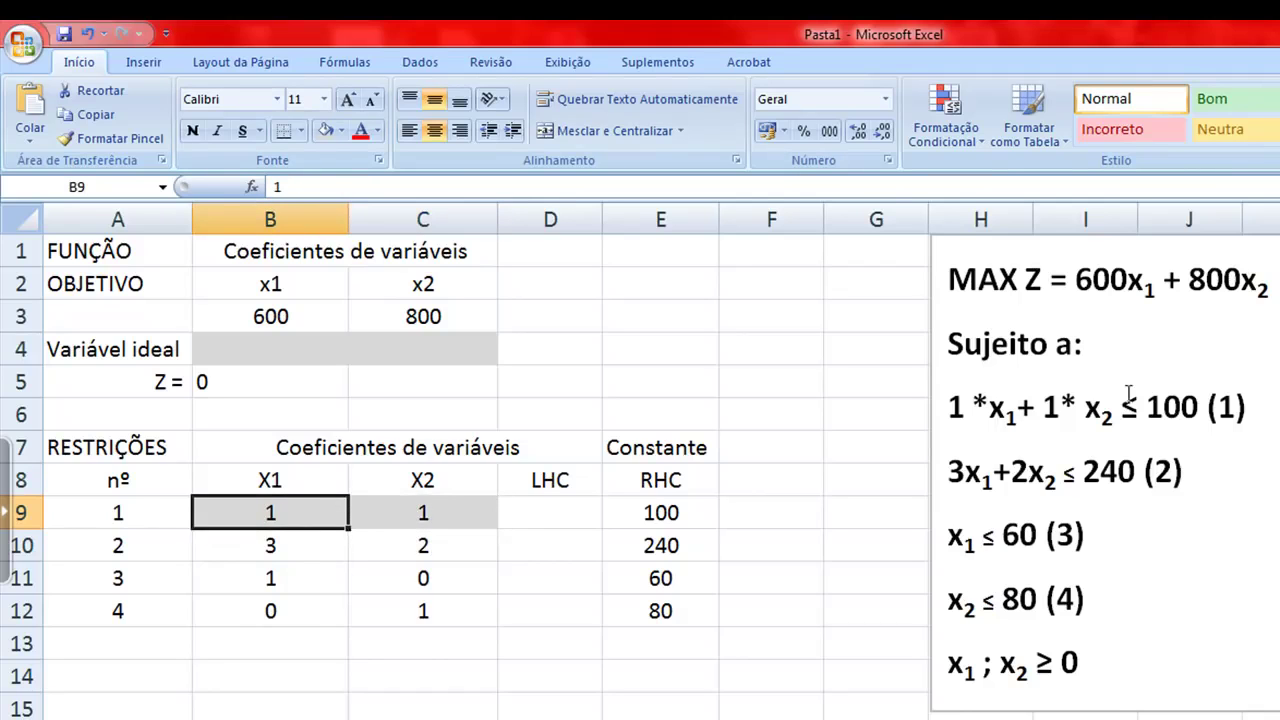
pyautogui.moveTo(991, 410); pyautogui.dragTo(1113, 416)
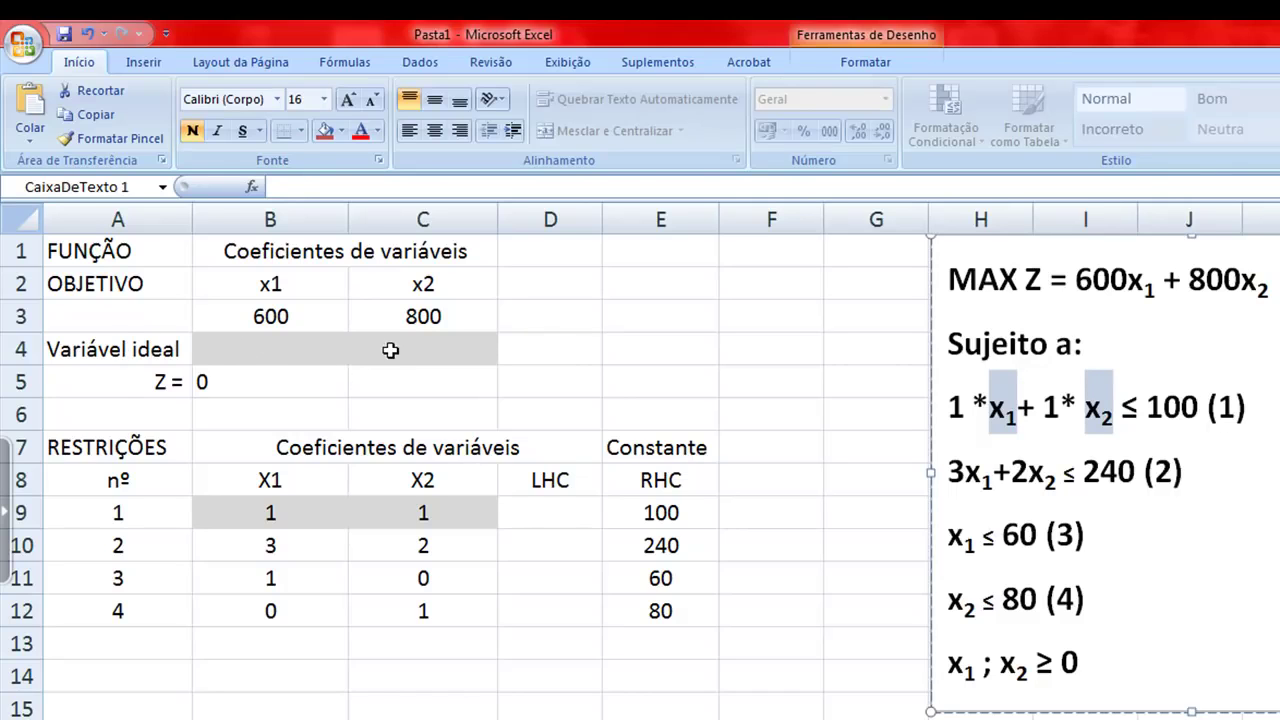
pyautogui.click(268, 352)
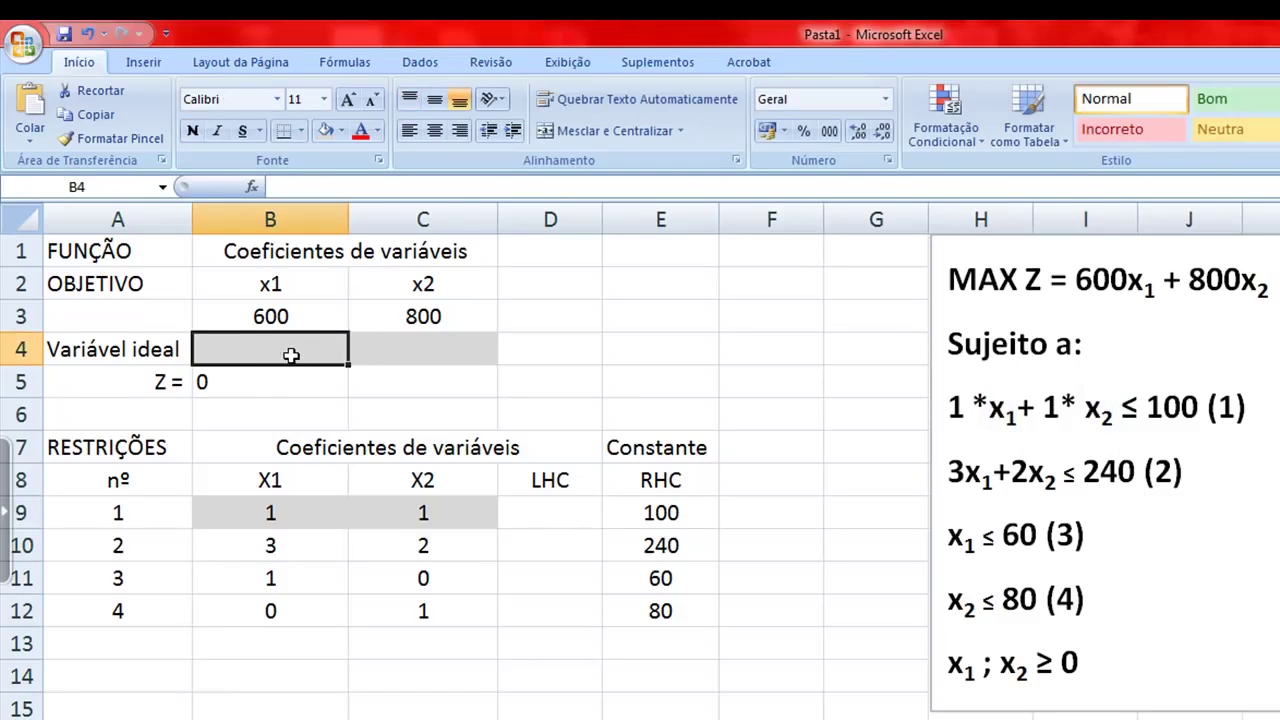
pyautogui.click(445, 351)
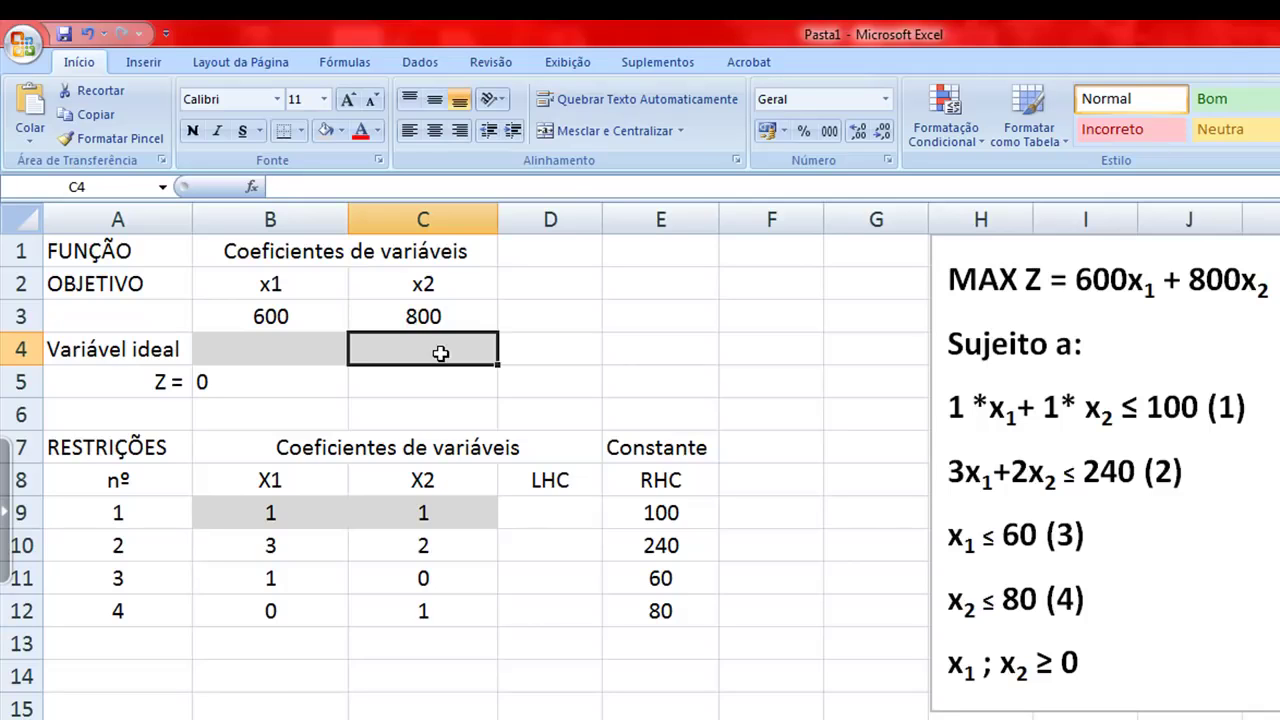
# - Remove the fill colour from the constraint 1 coefficient cells B9:C9
pyautogui.moveTo(405, 505); pyautogui.dragTo(343, 505)
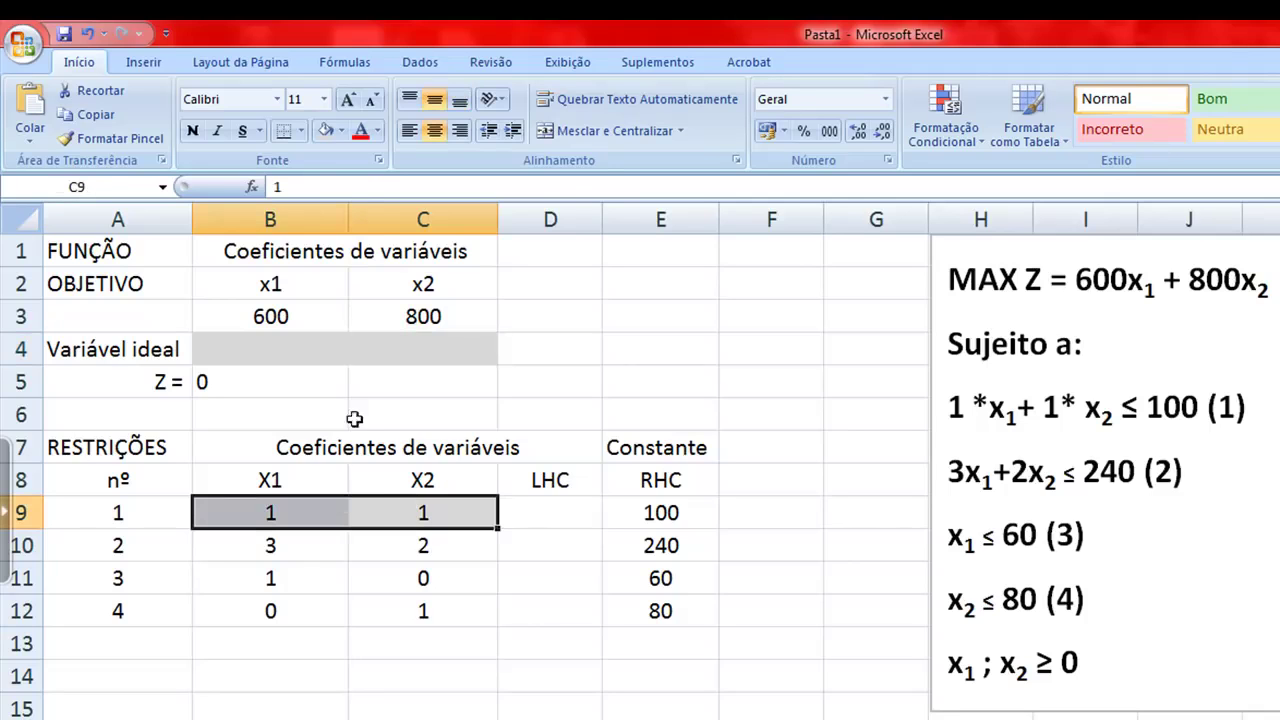
pyautogui.click(342, 131)
pyautogui.click(334, 178)
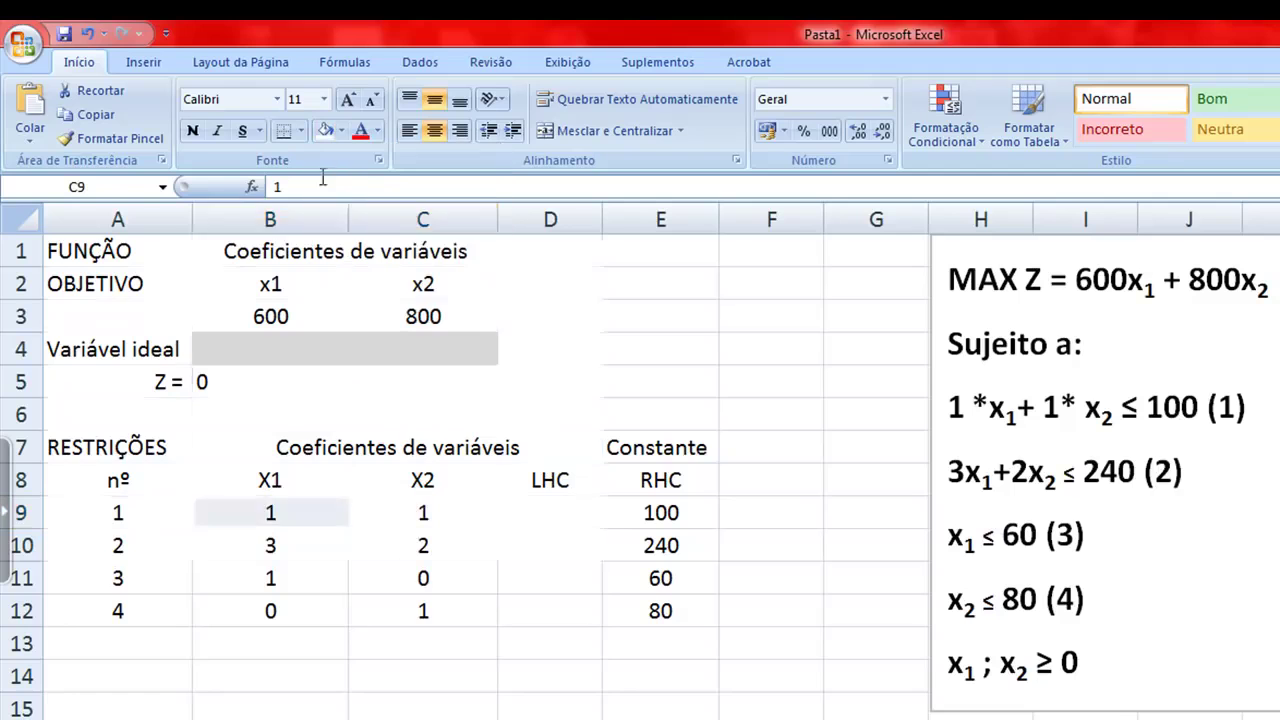
# - Enter the constraint 1 LHC formula =(B9*B4)+(C9*C4) in cell D9
pyautogui.click(518, 504)
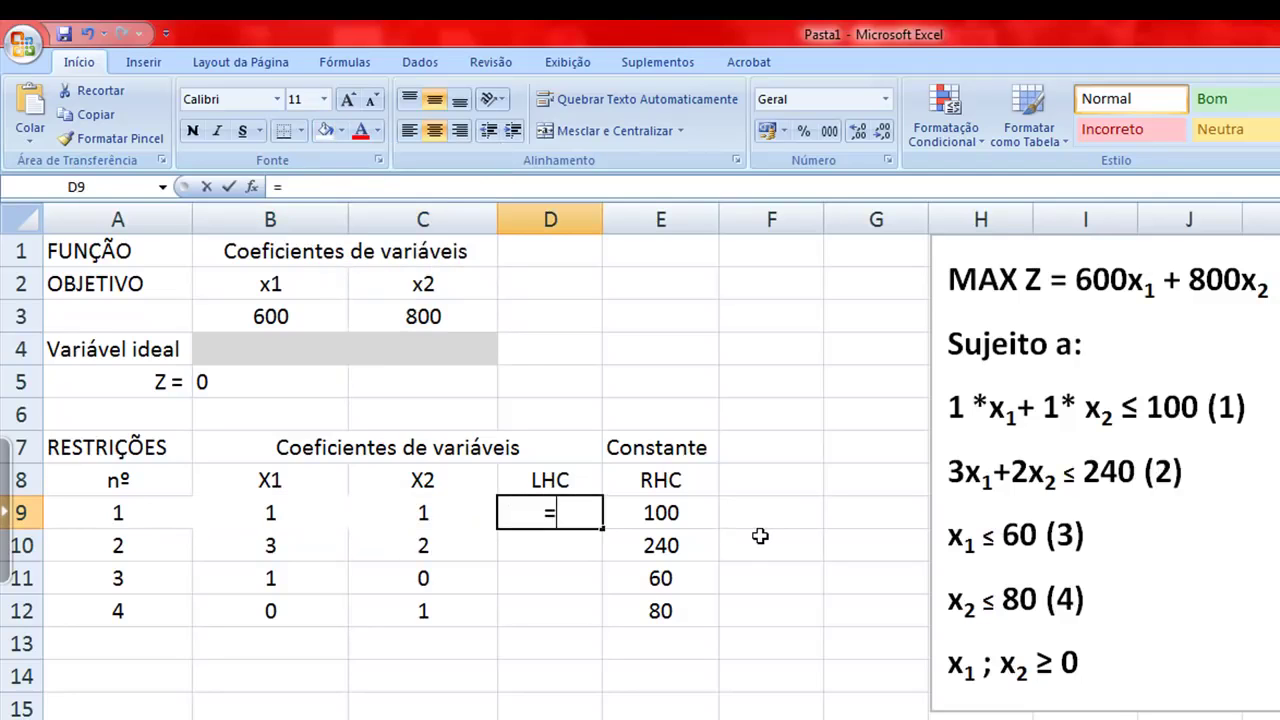
pyautogui.write('=')
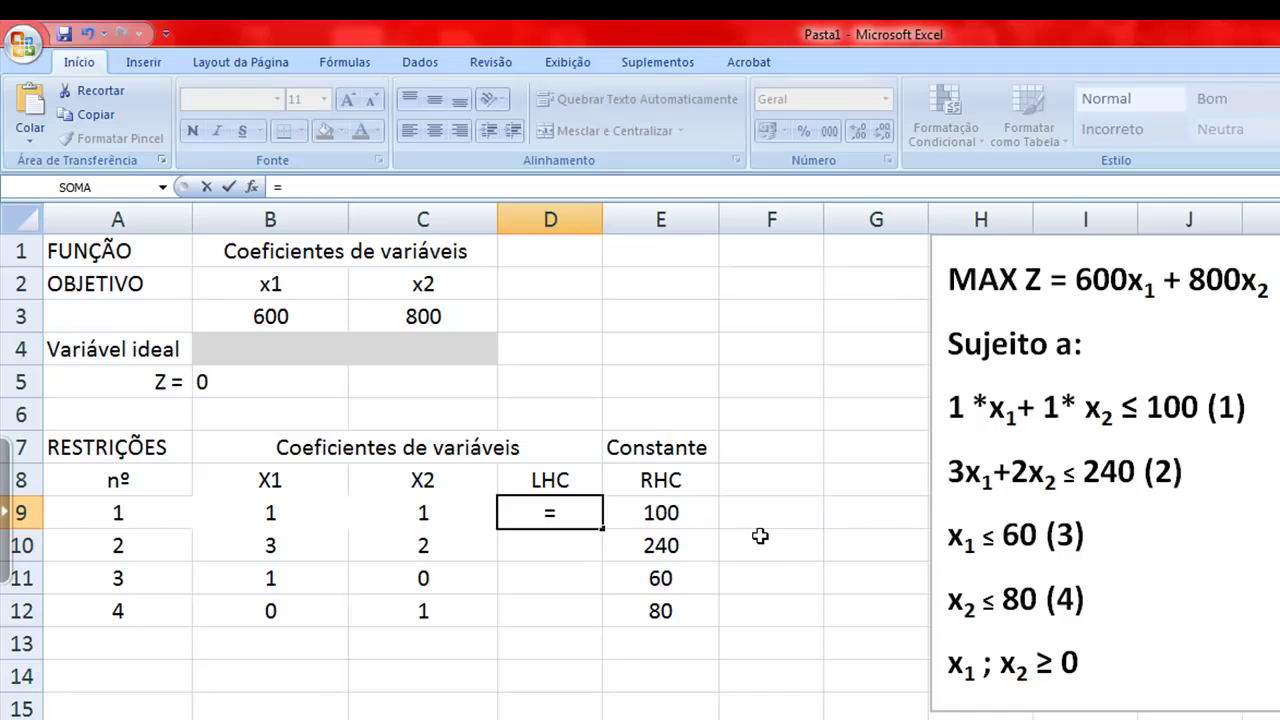
pyautogui.write('(')
pyautogui.click(283, 512)
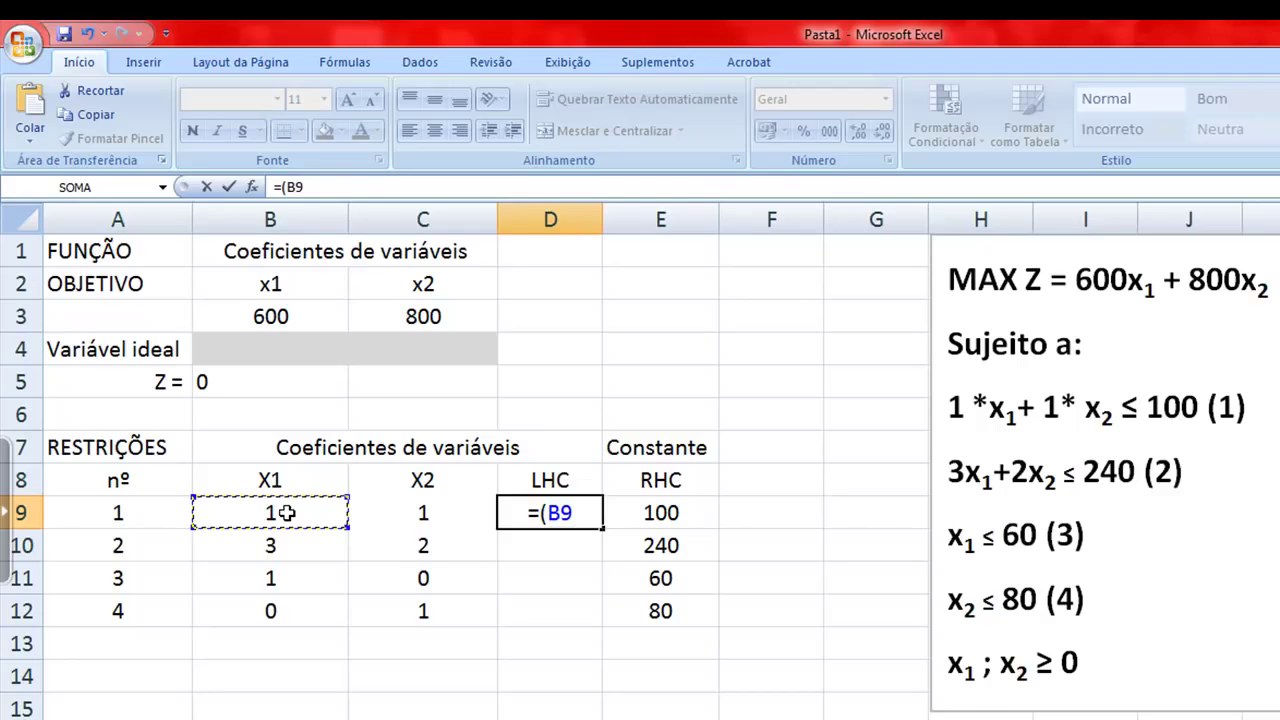
pyautogui.write('*')
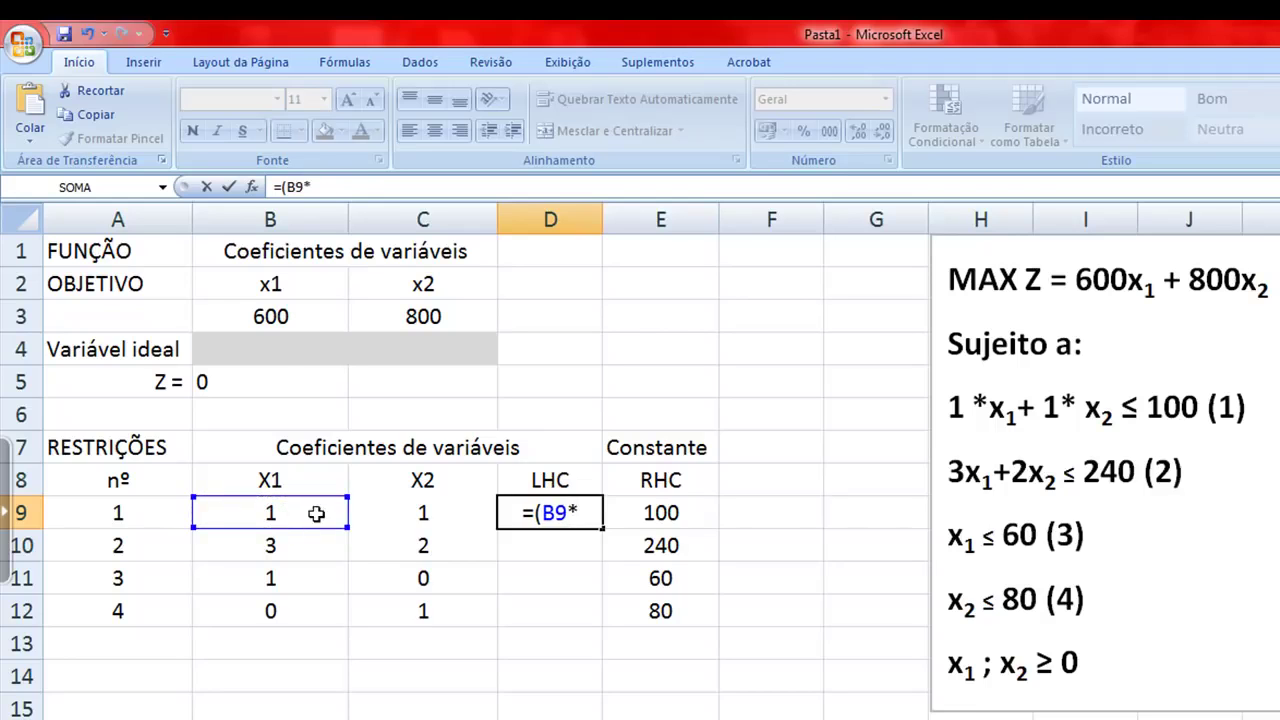
pyautogui.click(284, 348)
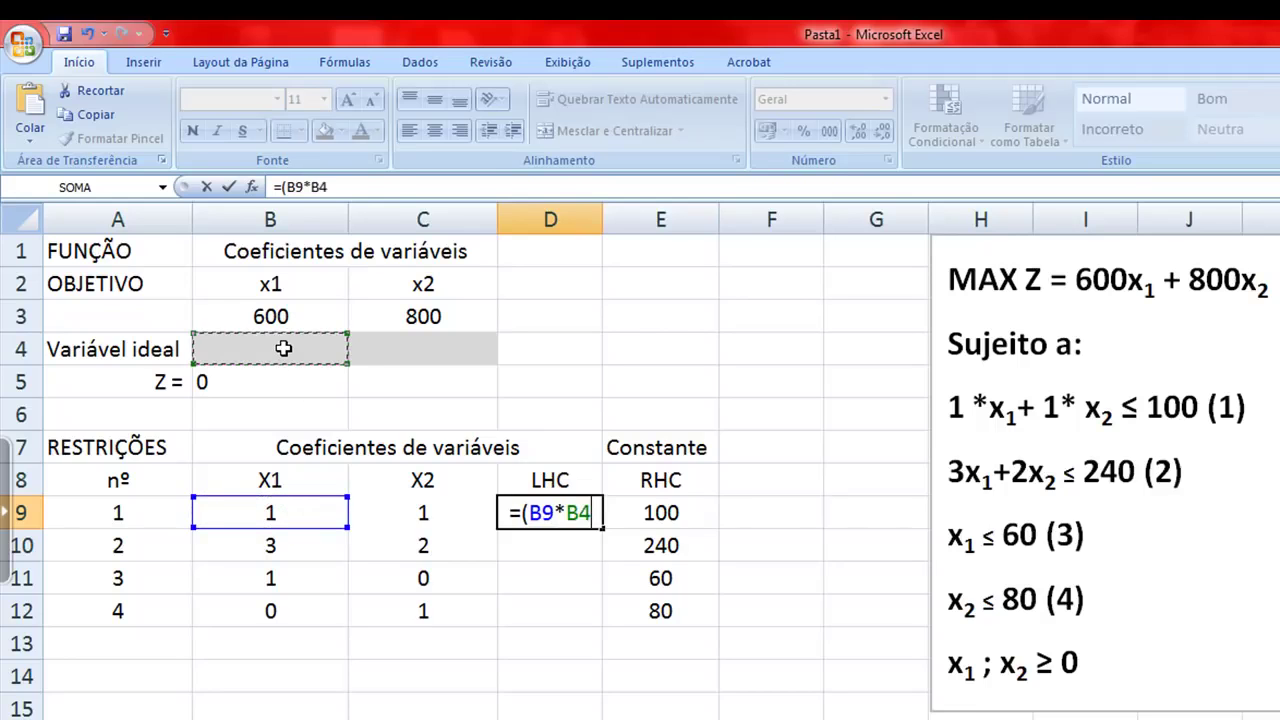
pyautogui.write(')')
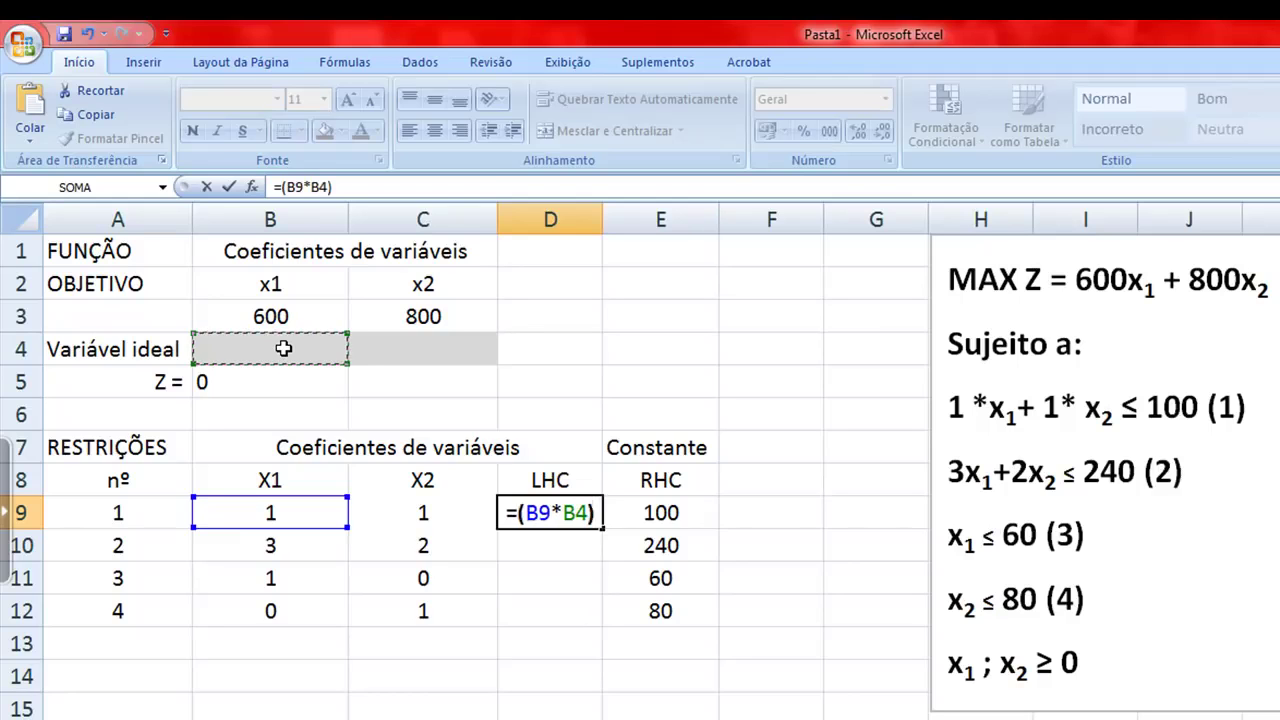
pyautogui.write('+')
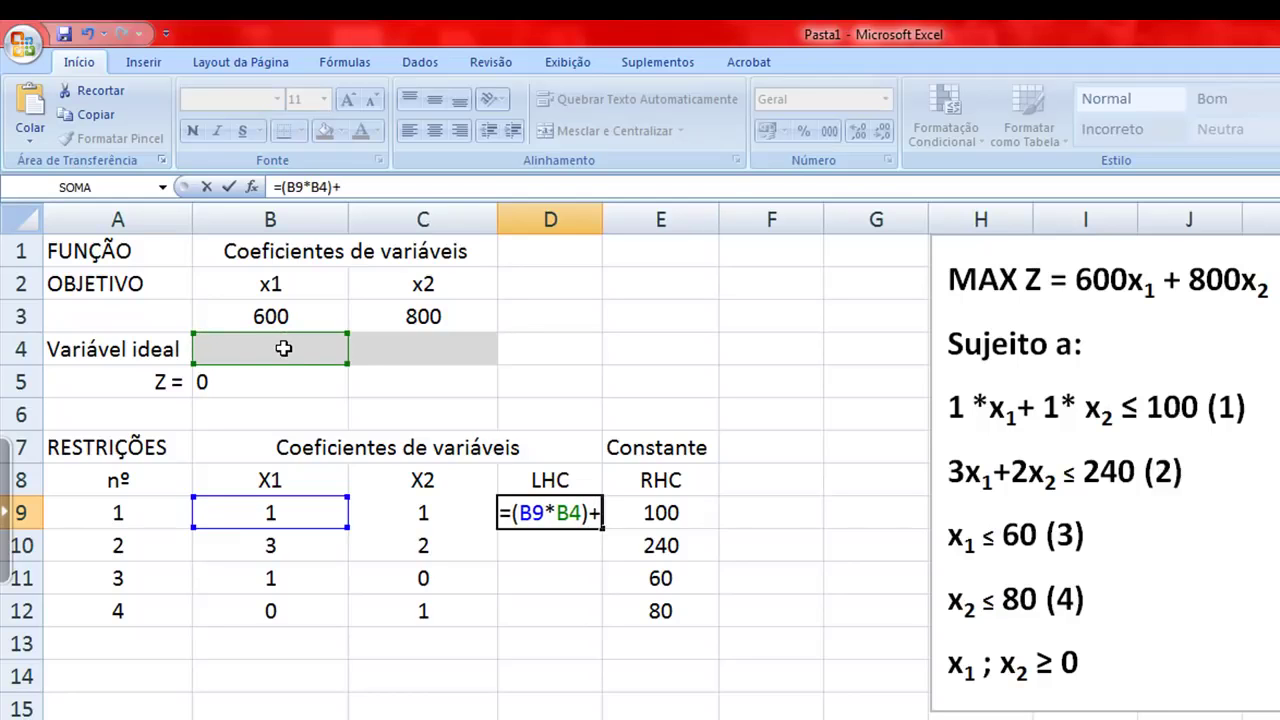
pyautogui.write('(')
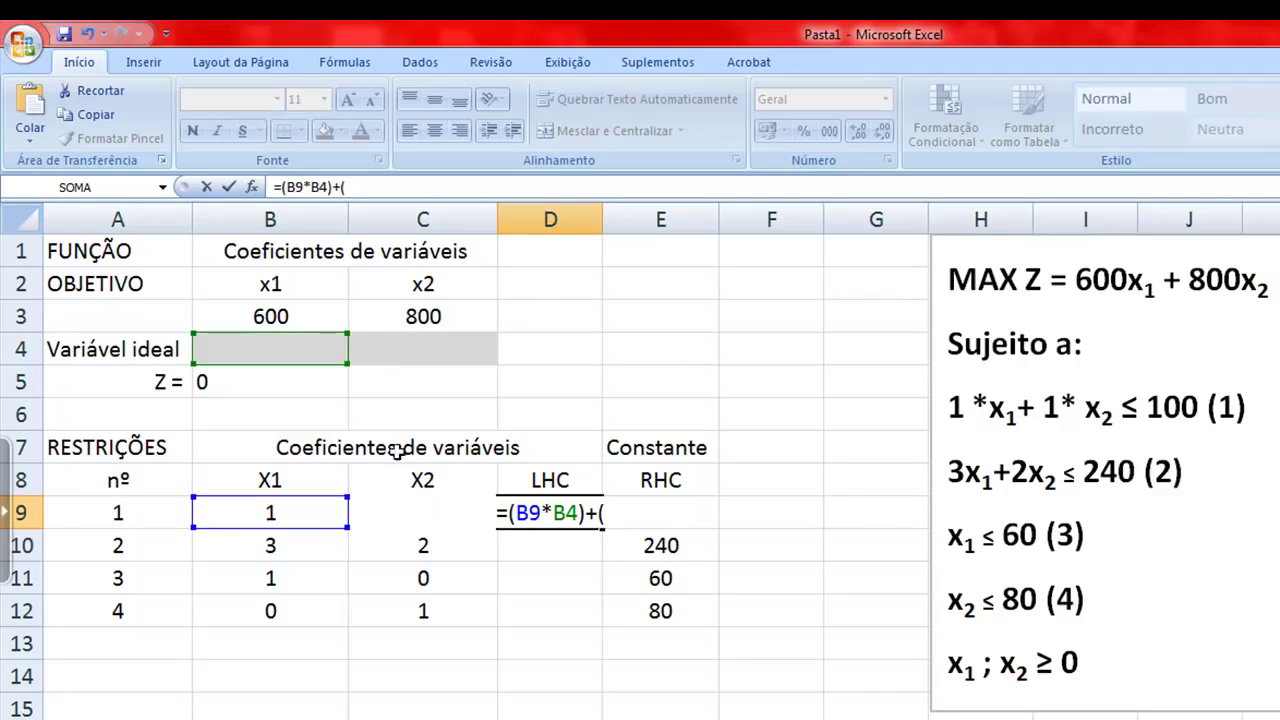
pyautogui.click(414, 520)
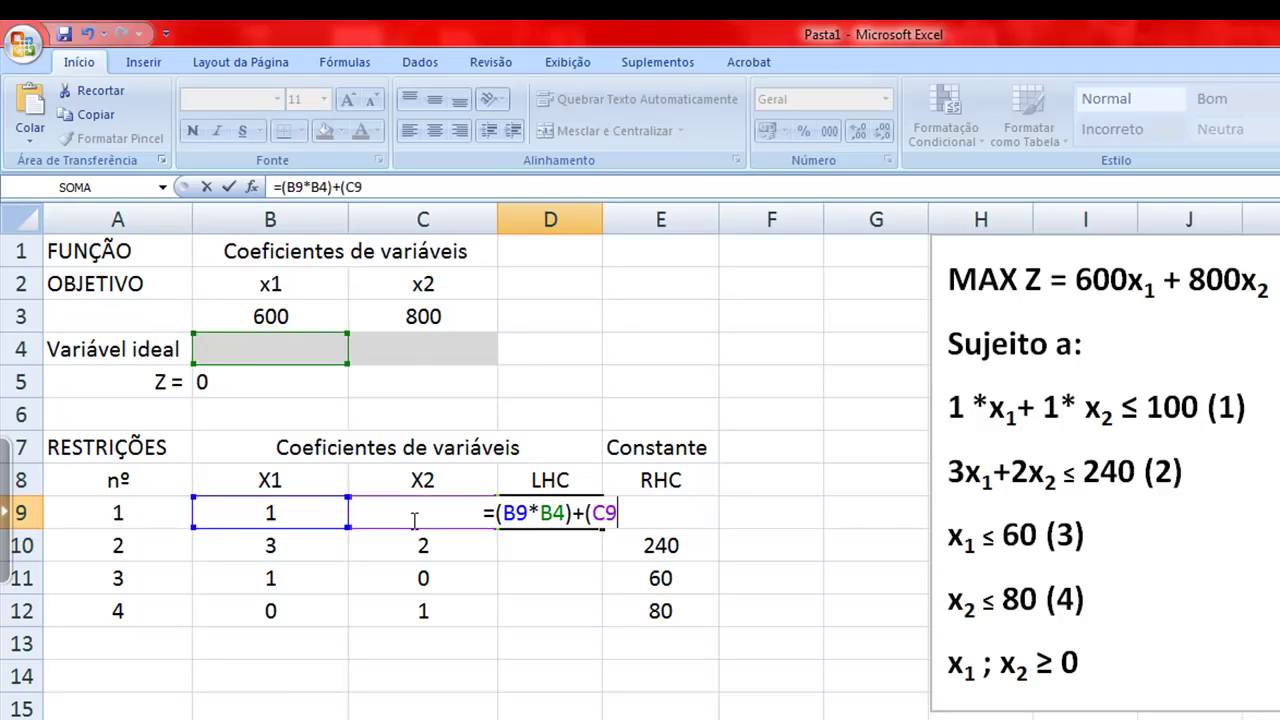
pyautogui.write('*')
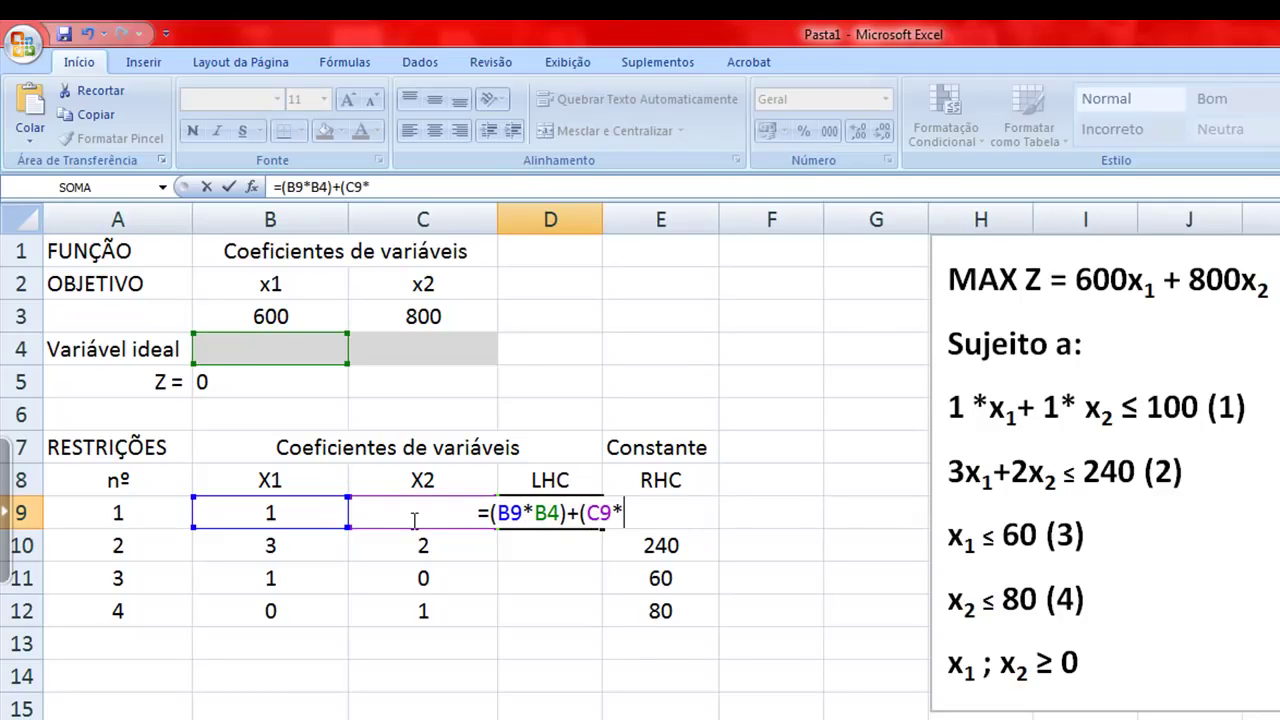
pyautogui.click(427, 351)
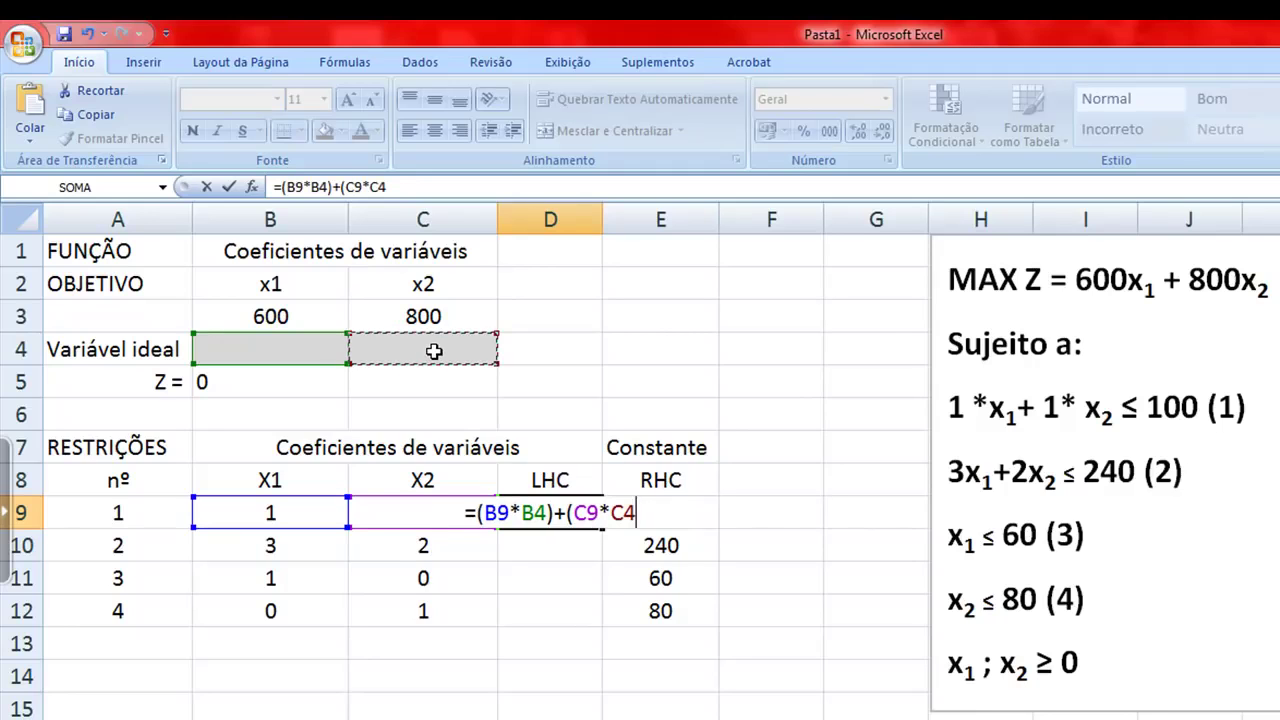
pyautogui.write(')')
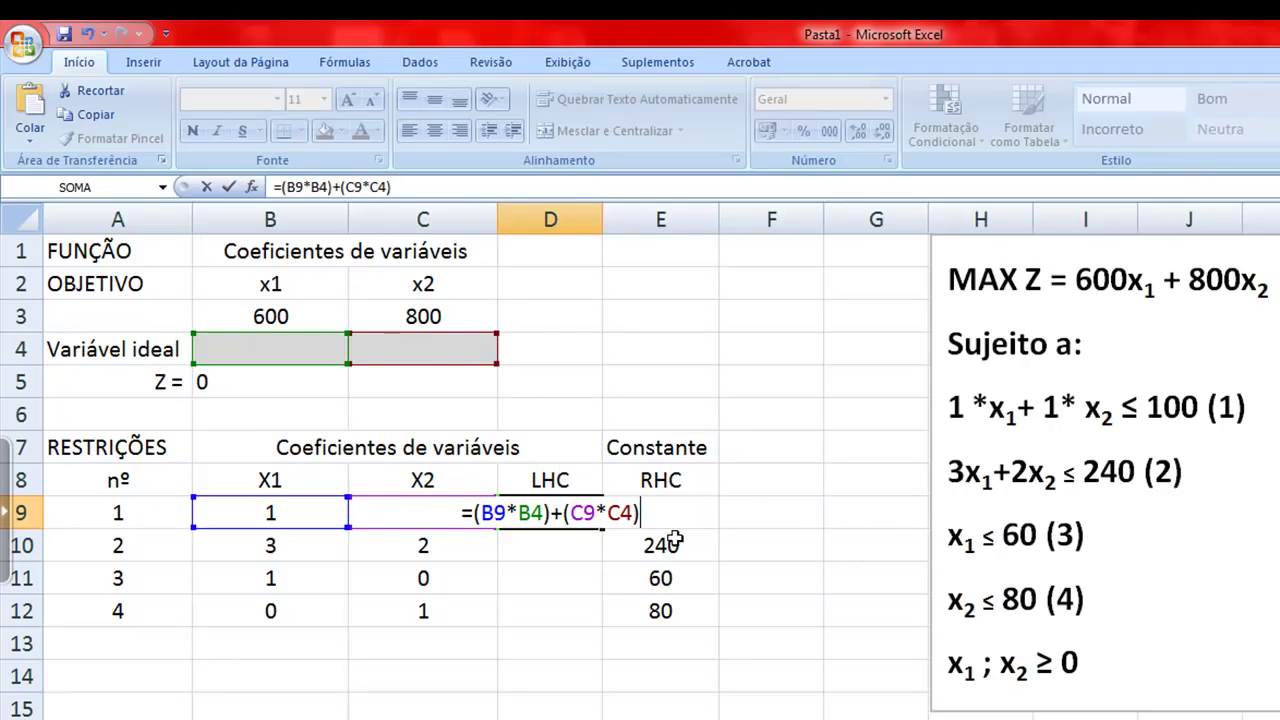
pyautogui.press('Return')
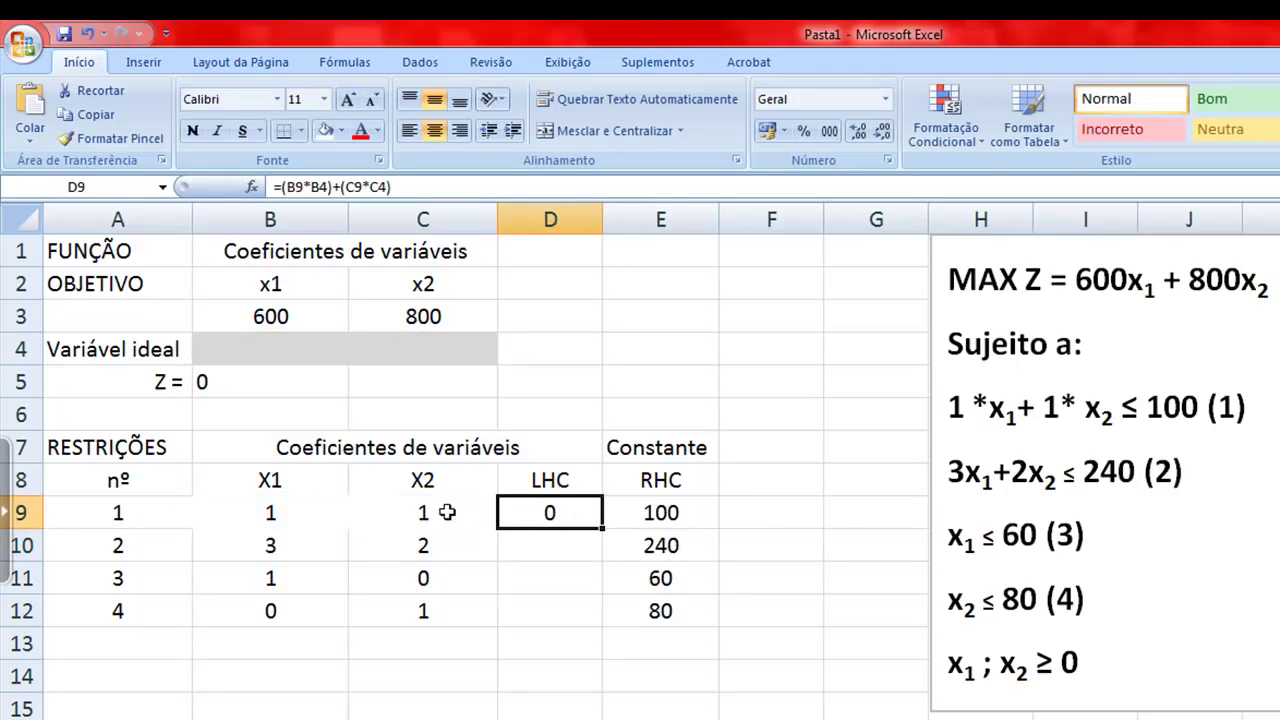
# - Clear any fill from cells B9 and C9 in the constraint 1 row and recheck the formula in D9
pyautogui.moveTo(435, 516); pyautogui.dragTo(322, 518)
pyautogui.click(556, 513)
pyautogui.moveTo(423, 513); pyautogui.dragTo(320, 514)
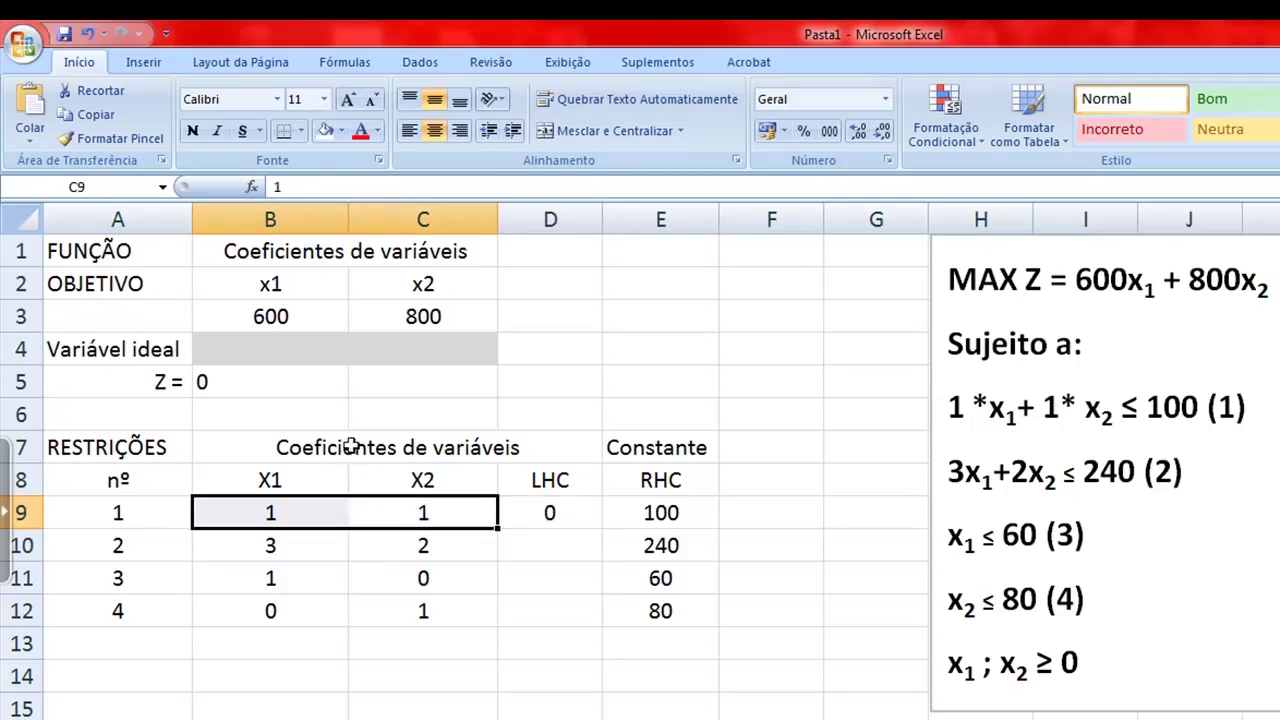
pyautogui.click(341, 130)
pyautogui.click(410, 318)
pyautogui.click(528, 540)
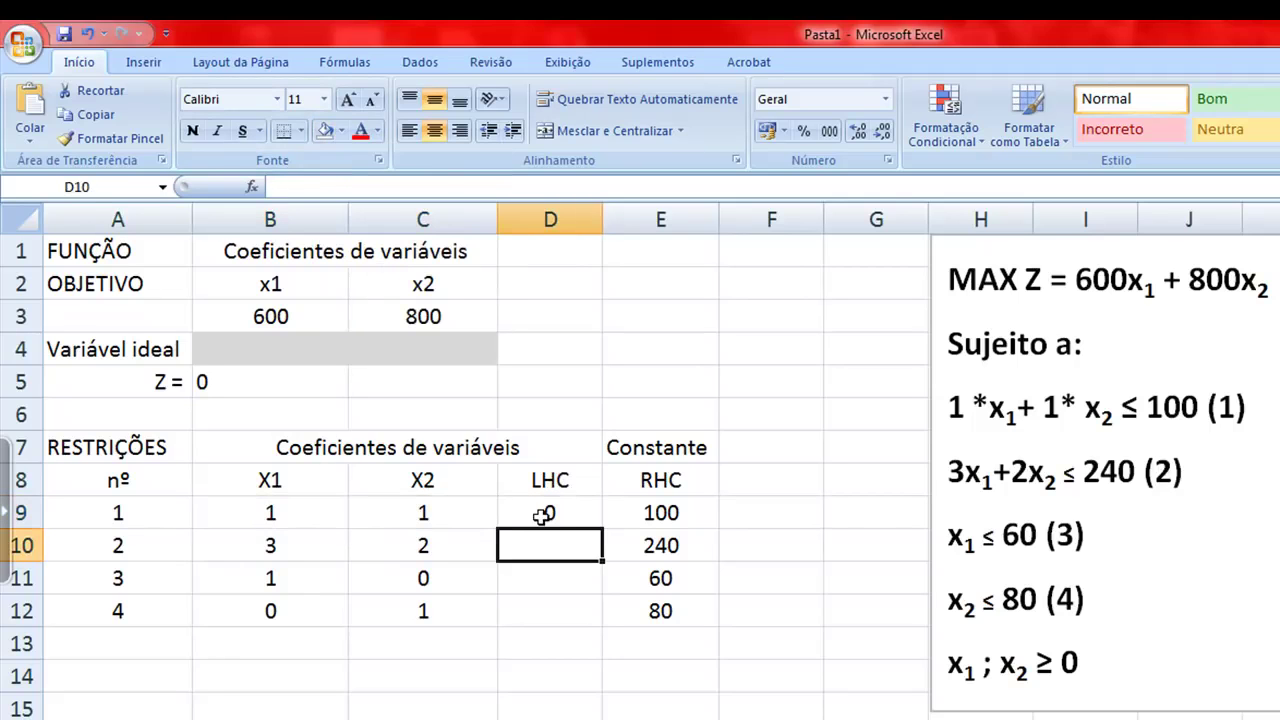
pyautogui.click(543, 514)
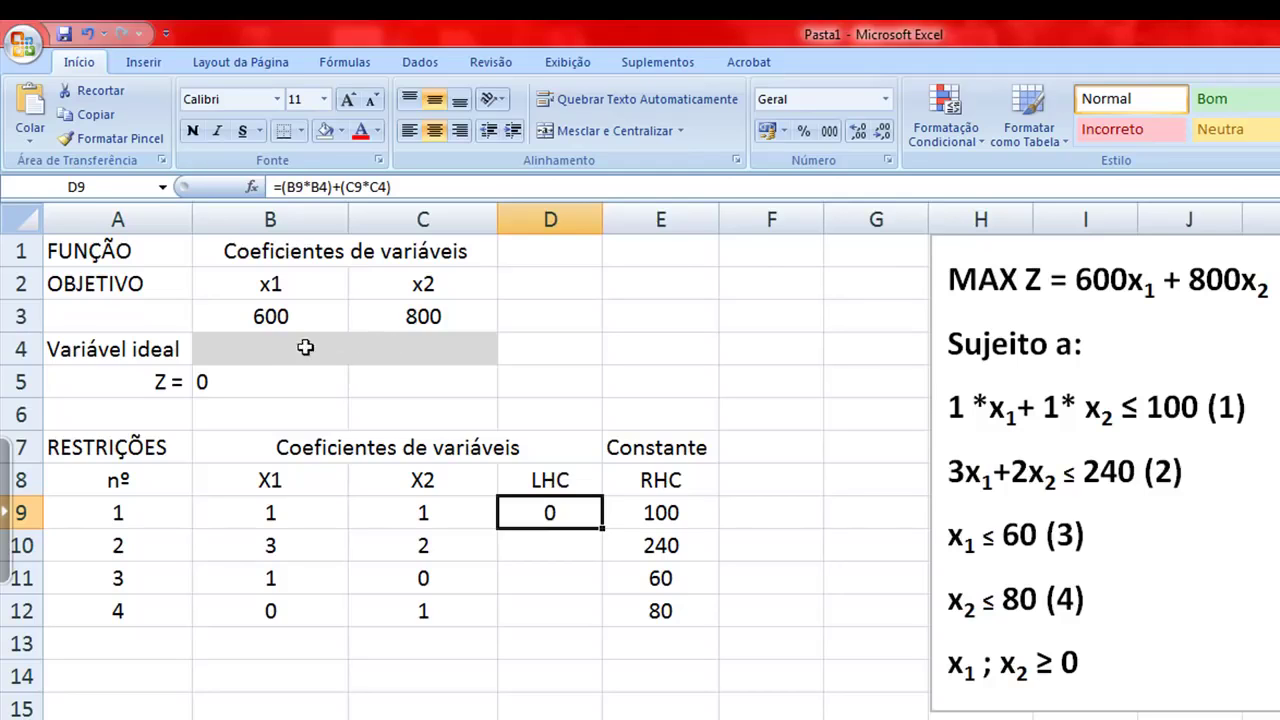
# - Enter the constraint 2 LHC formula =(B10*B4)+(C10*C4) in cell D10
pyautogui.click(577, 550)
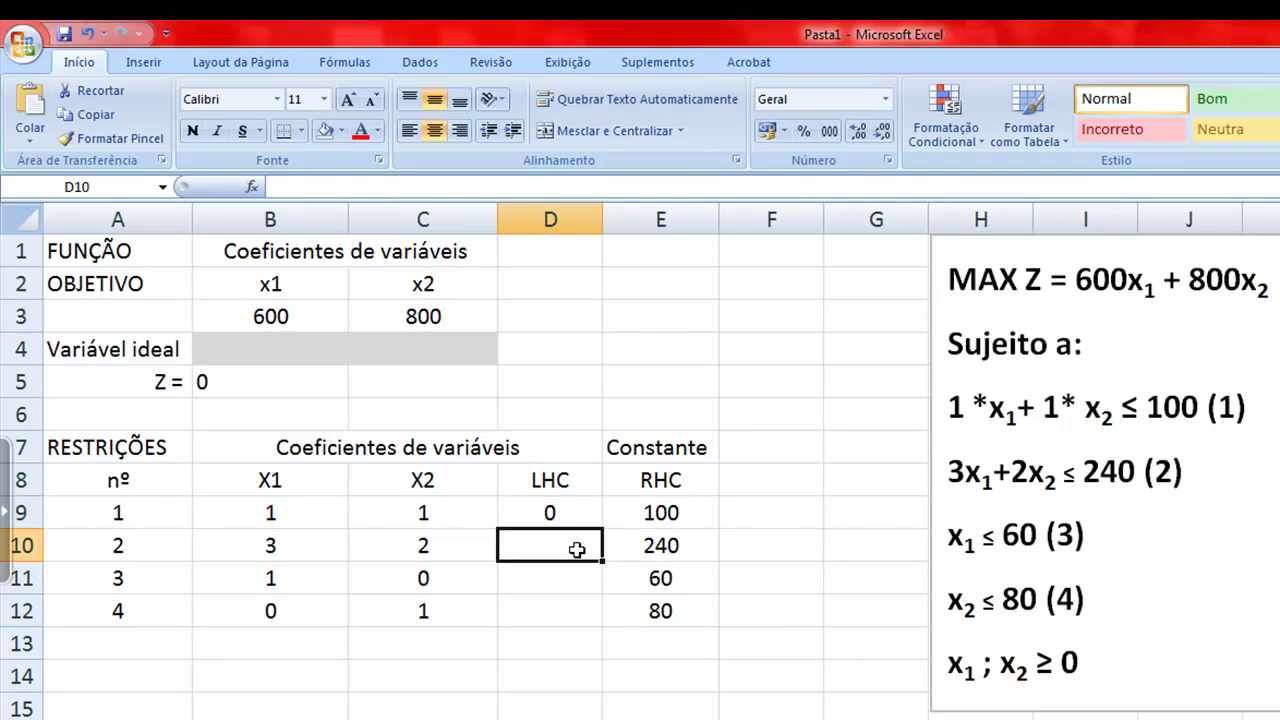
pyautogui.write('=(')
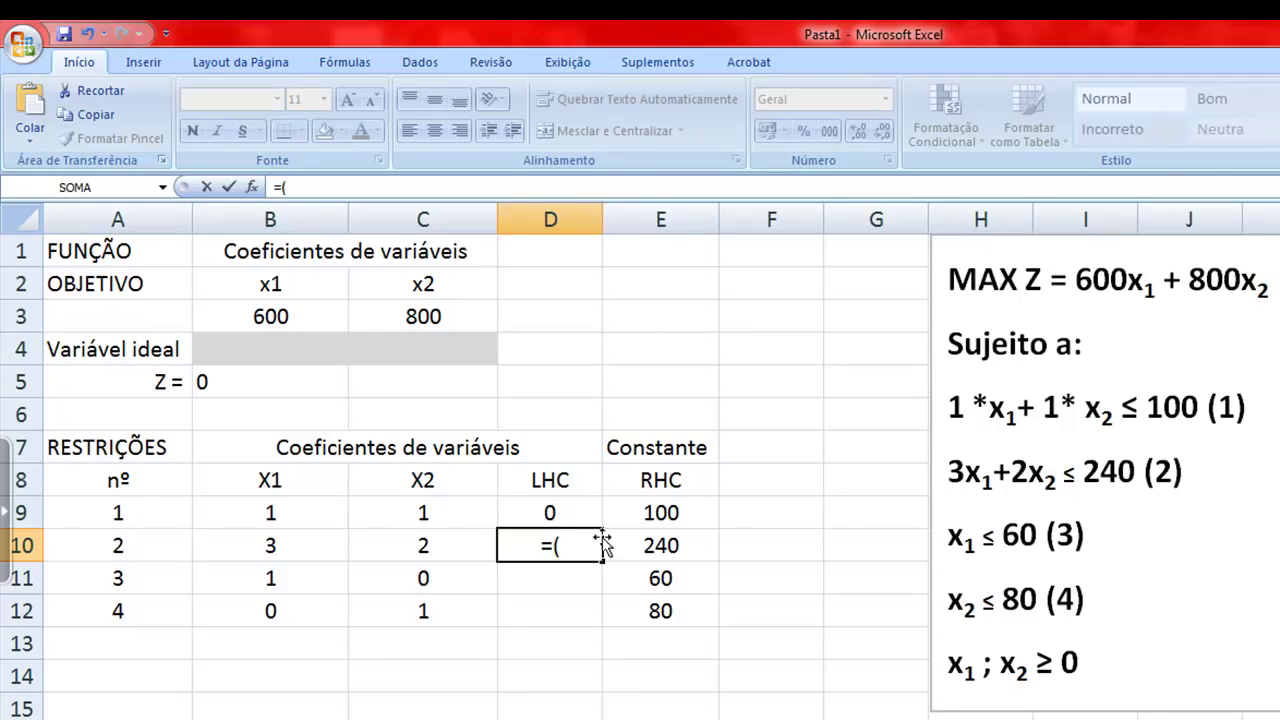
pyautogui.click(300, 546)
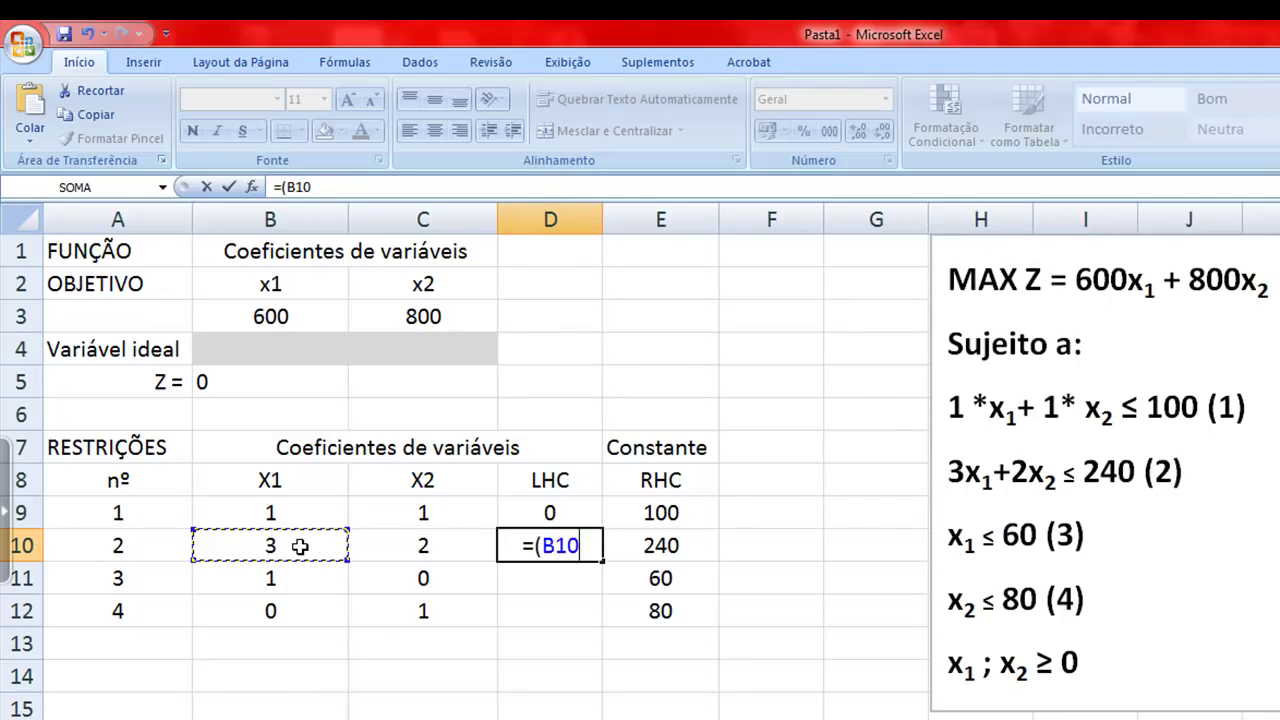
pyautogui.write('*')
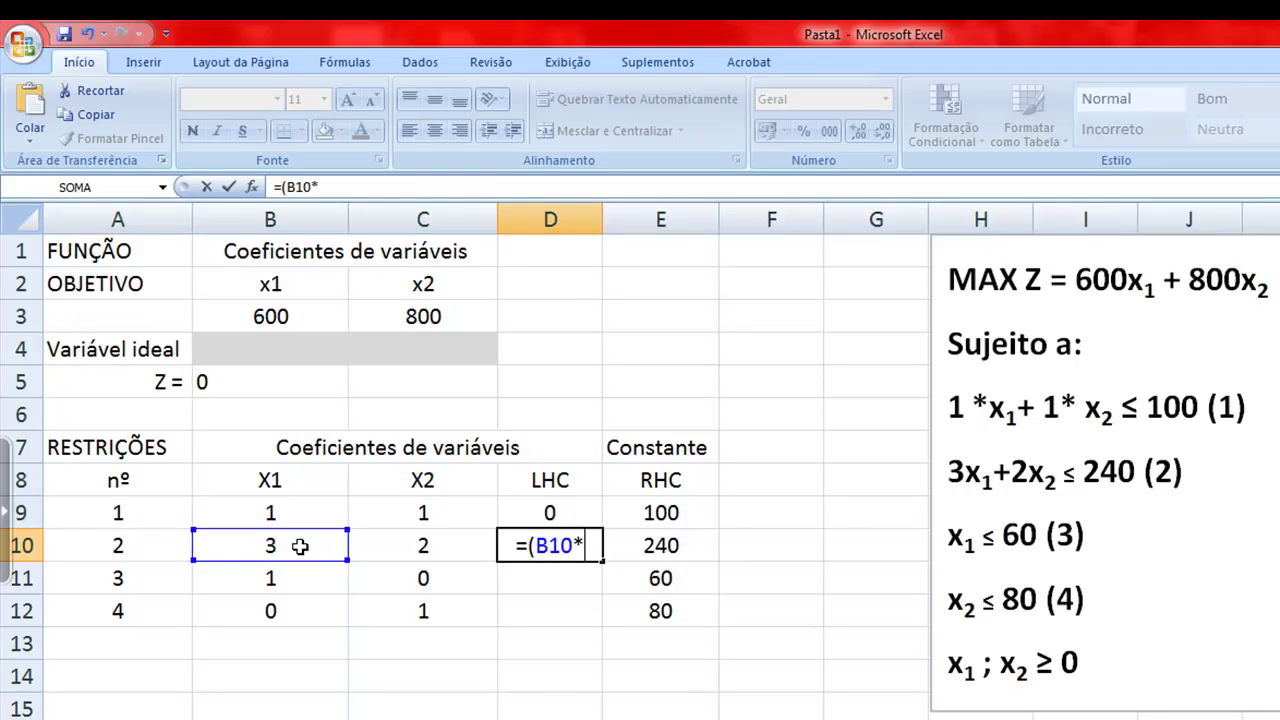
pyautogui.click(287, 348)
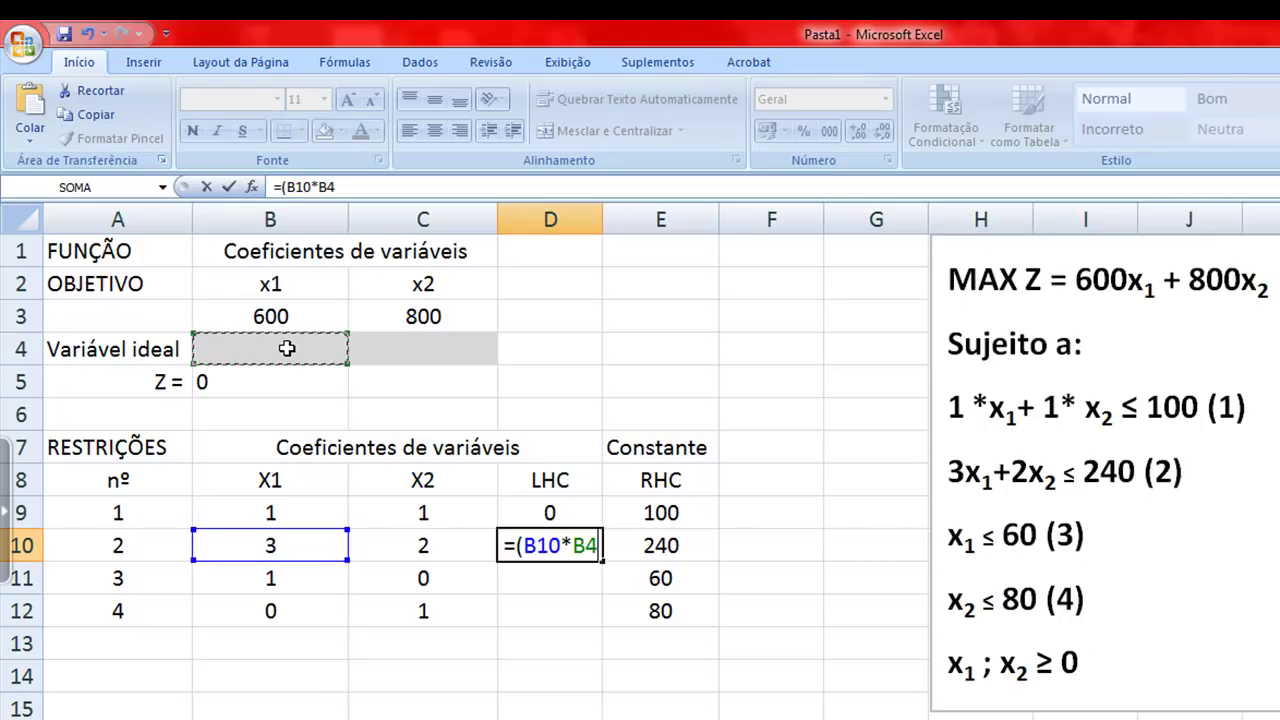
pyautogui.write(')')
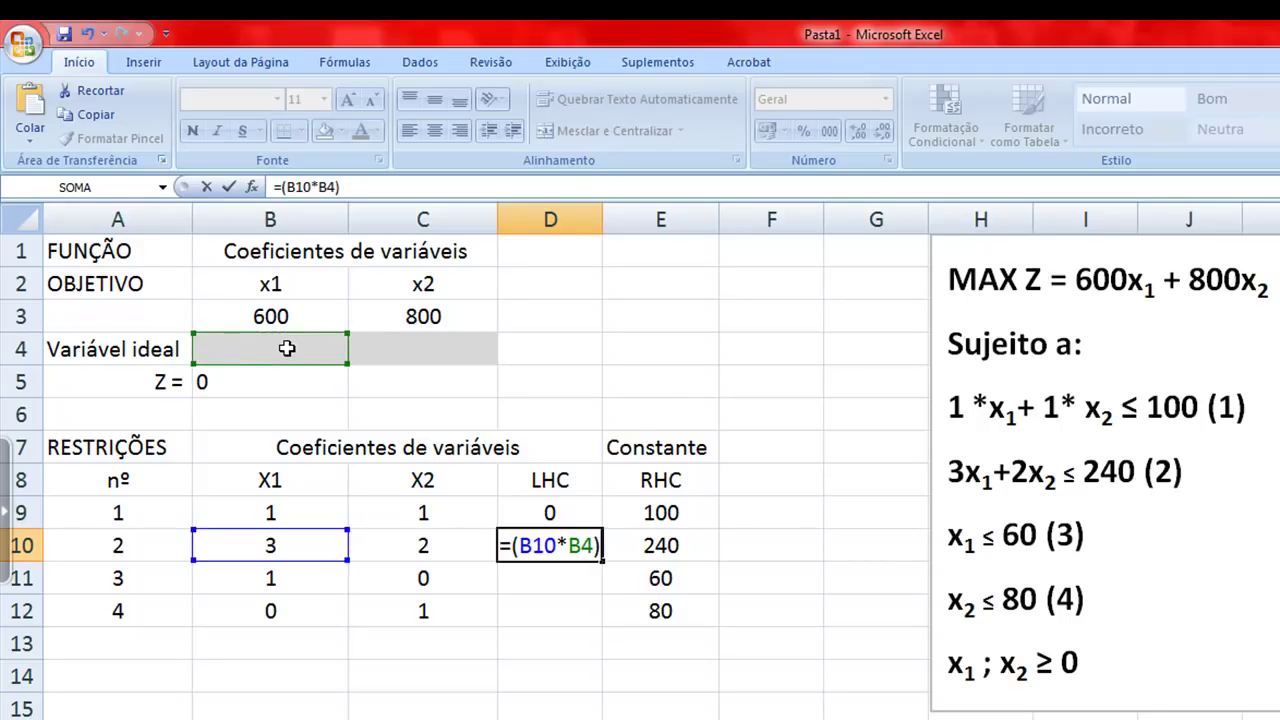
pyautogui.write('+')
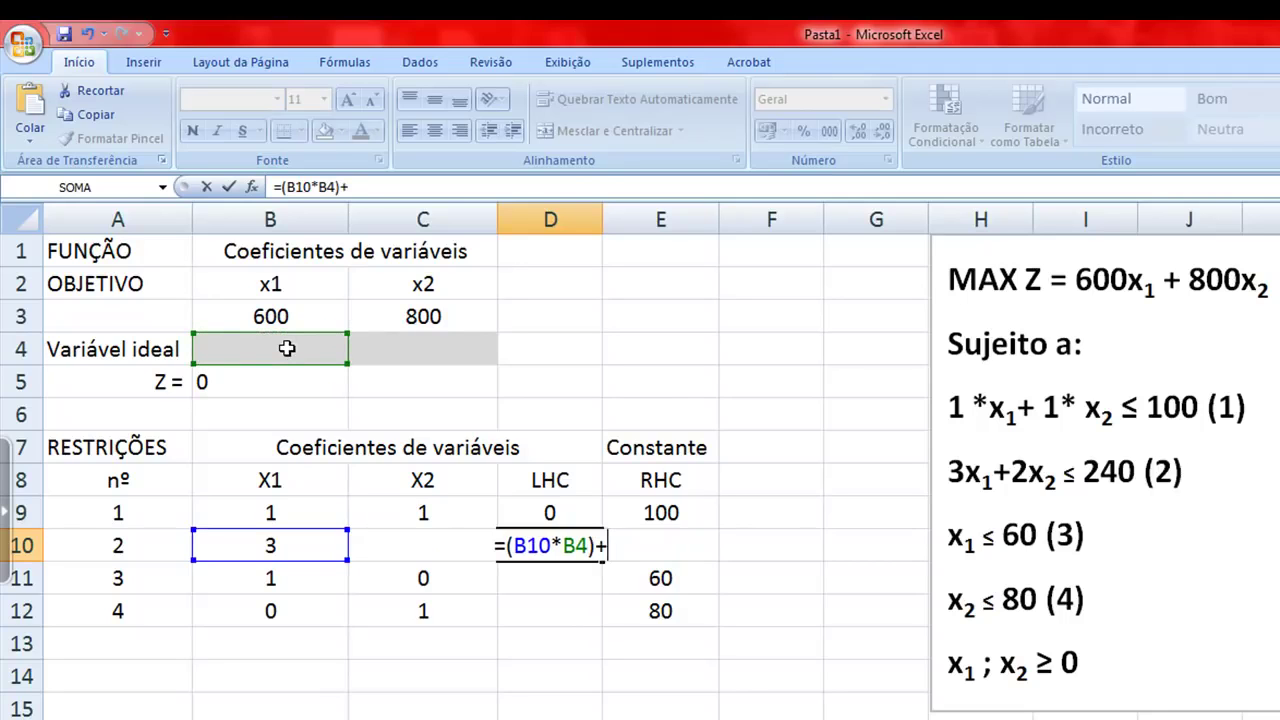
pyautogui.write('(')
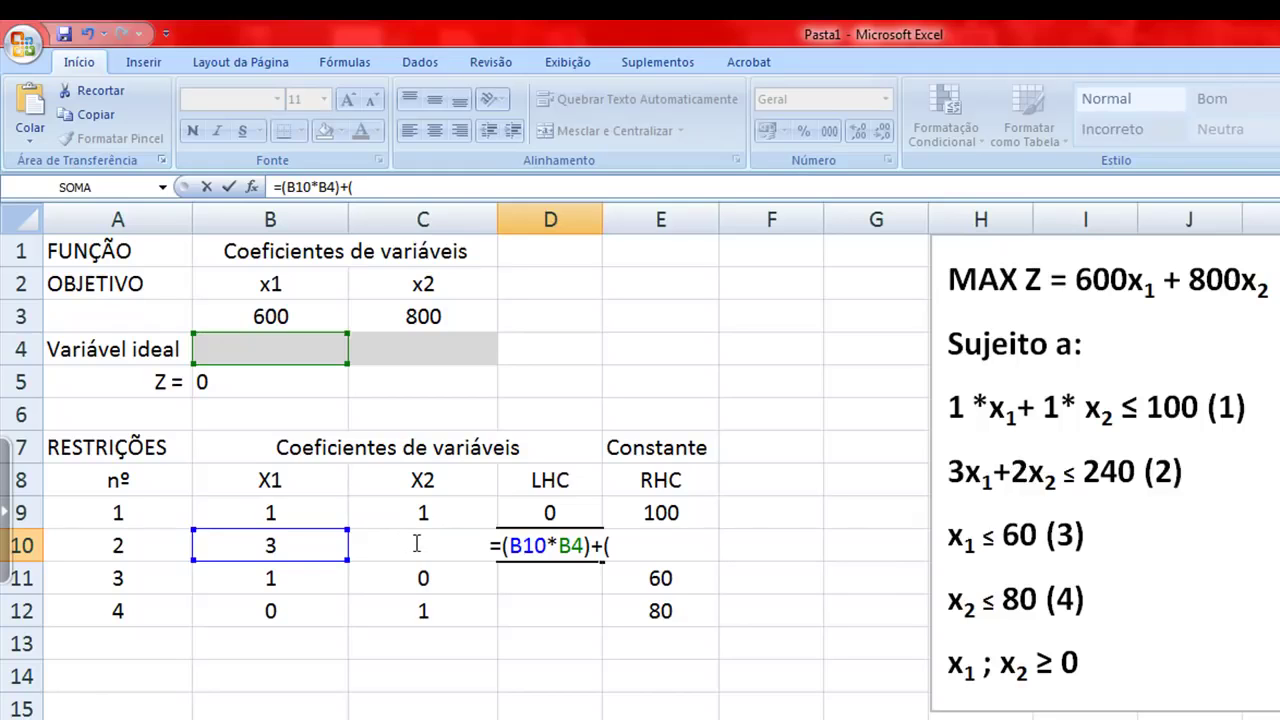
pyautogui.write('C10')
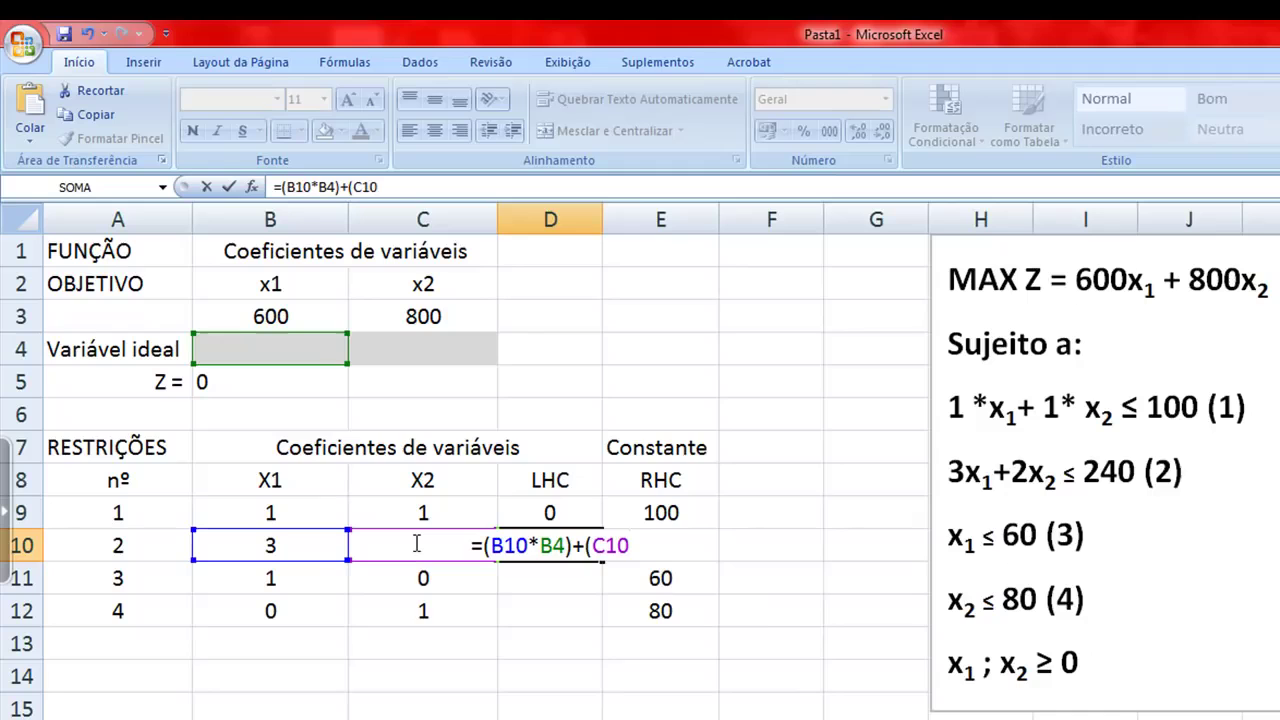
pyautogui.write('*')
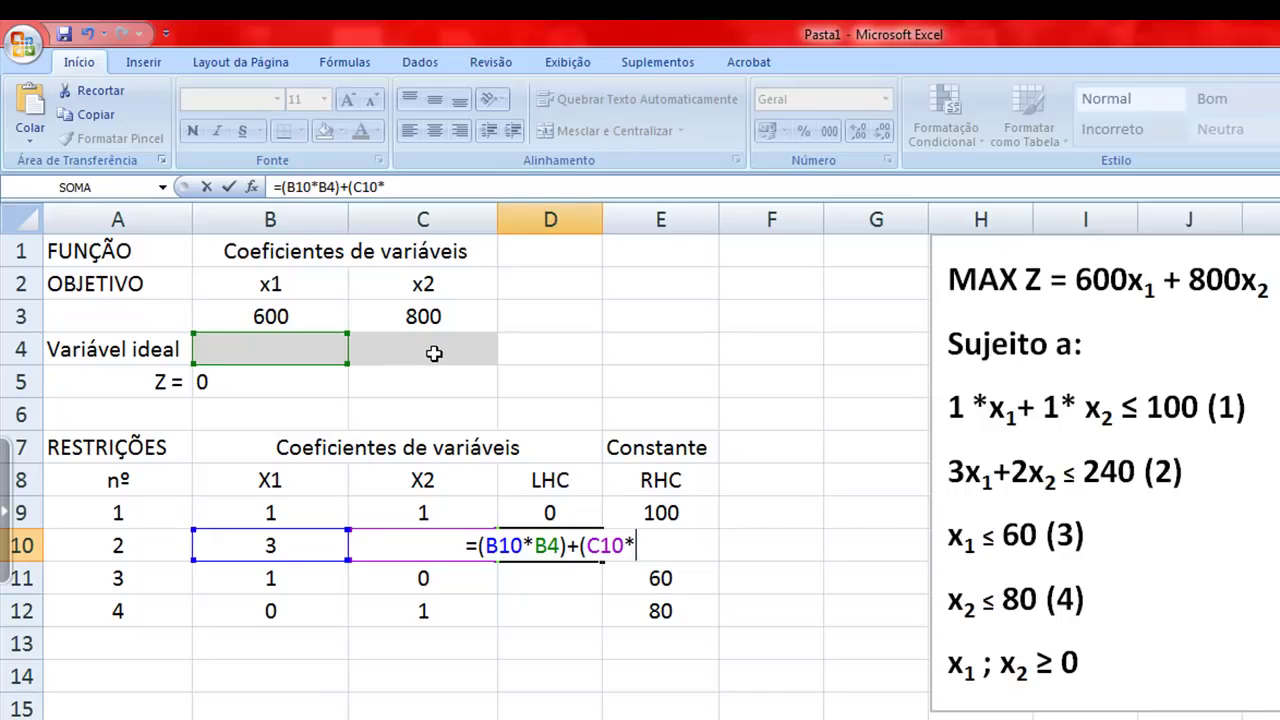
pyautogui.write('C4)')
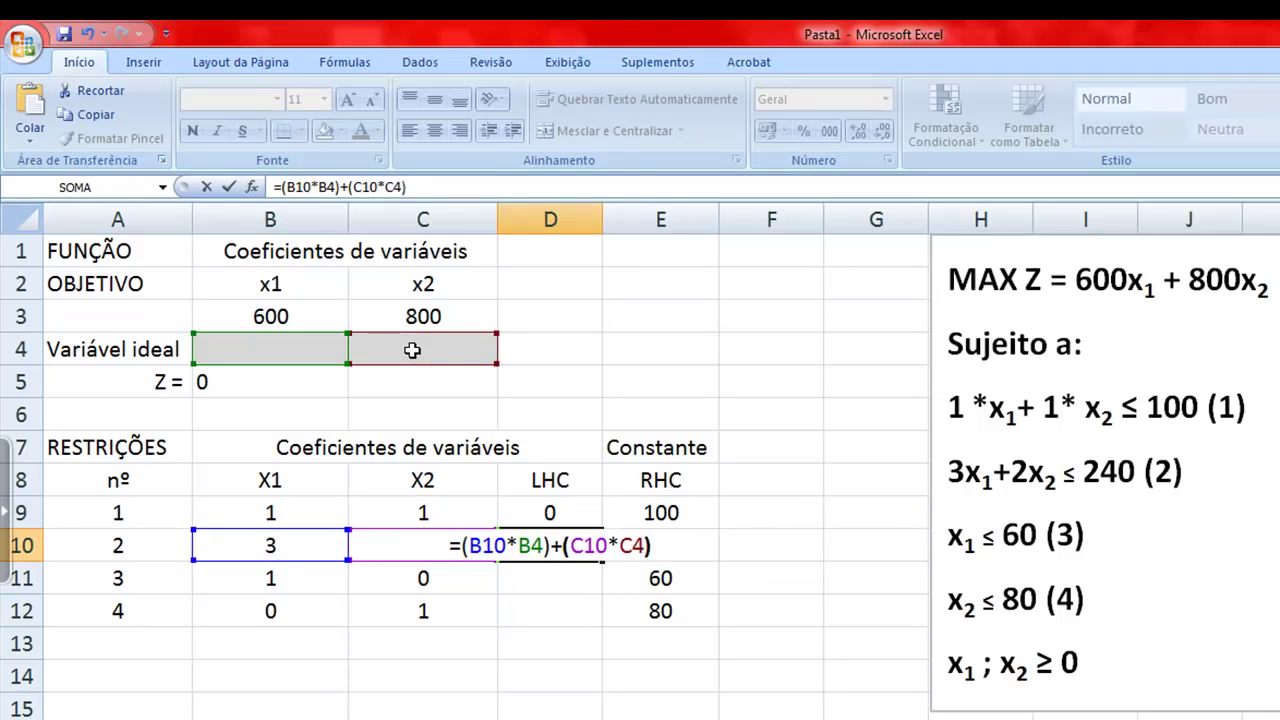
pyautogui.press('Return')
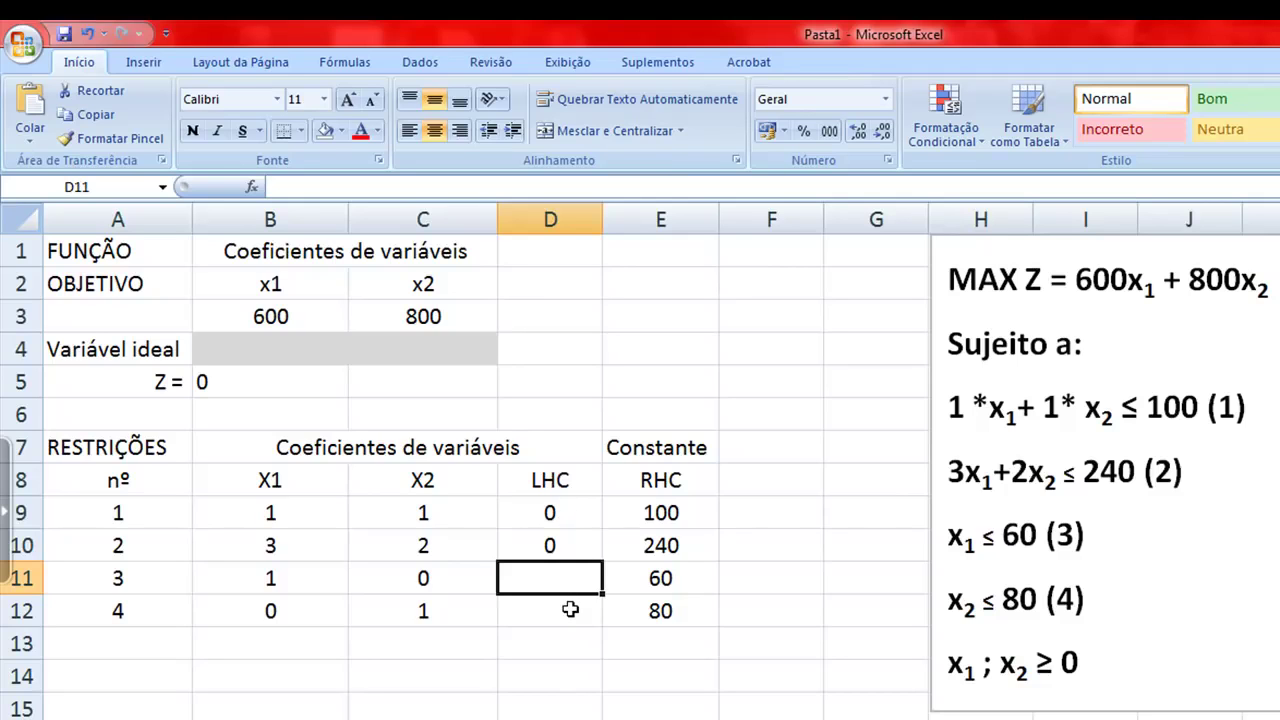
# - Make the B4 reference in the constraint 1 LHC formula in D9 absolute, as $B$4
pyautogui.click(552, 515)
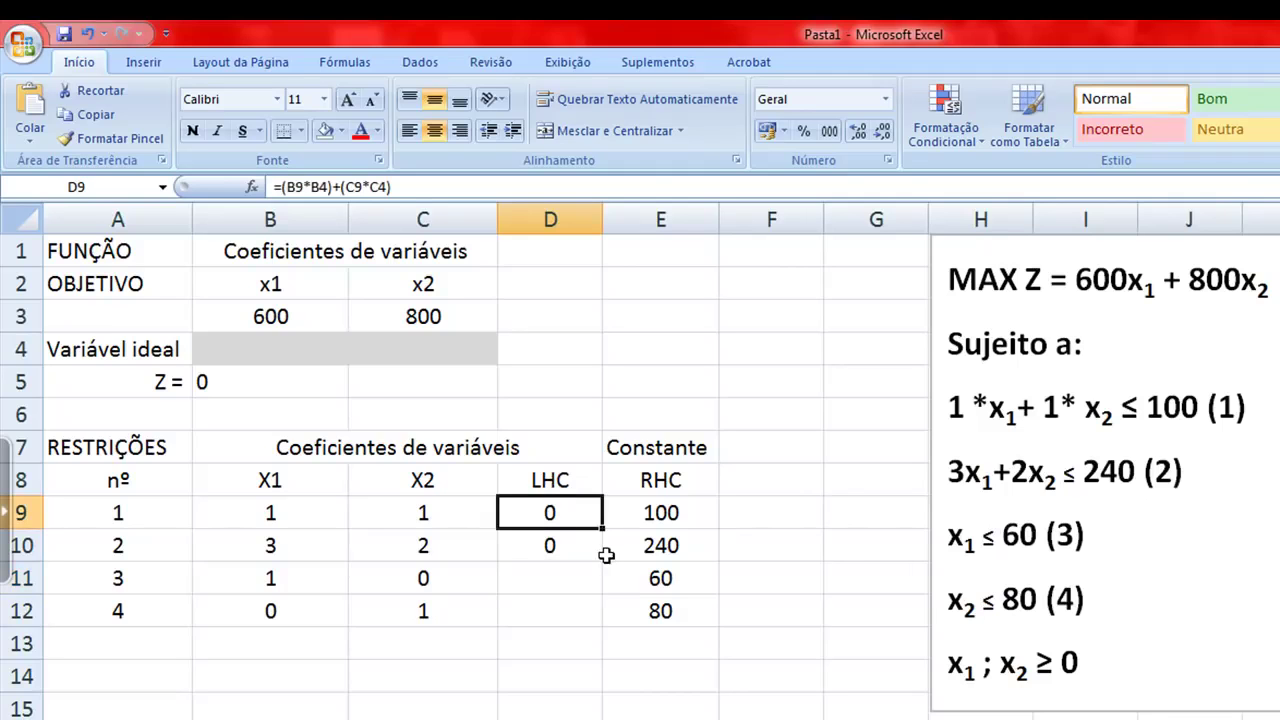
pyautogui.doubleClick(573, 515)
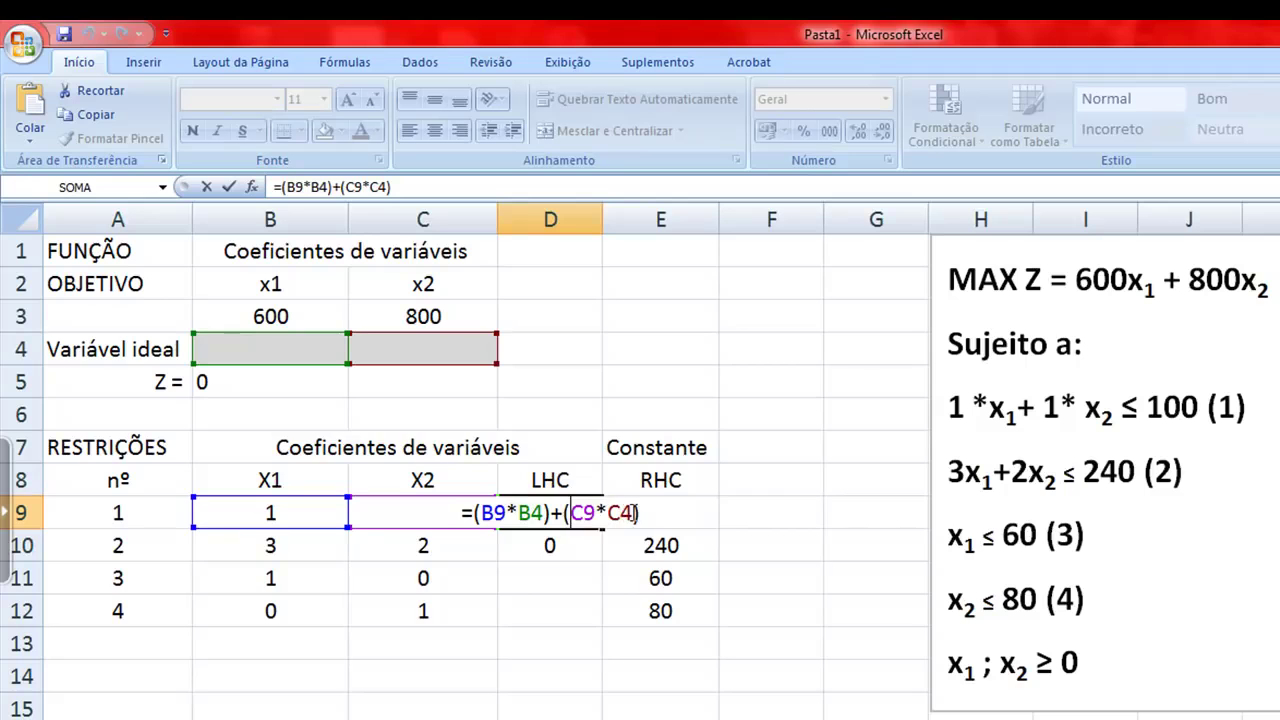
pyautogui.doubleClick(527, 512)
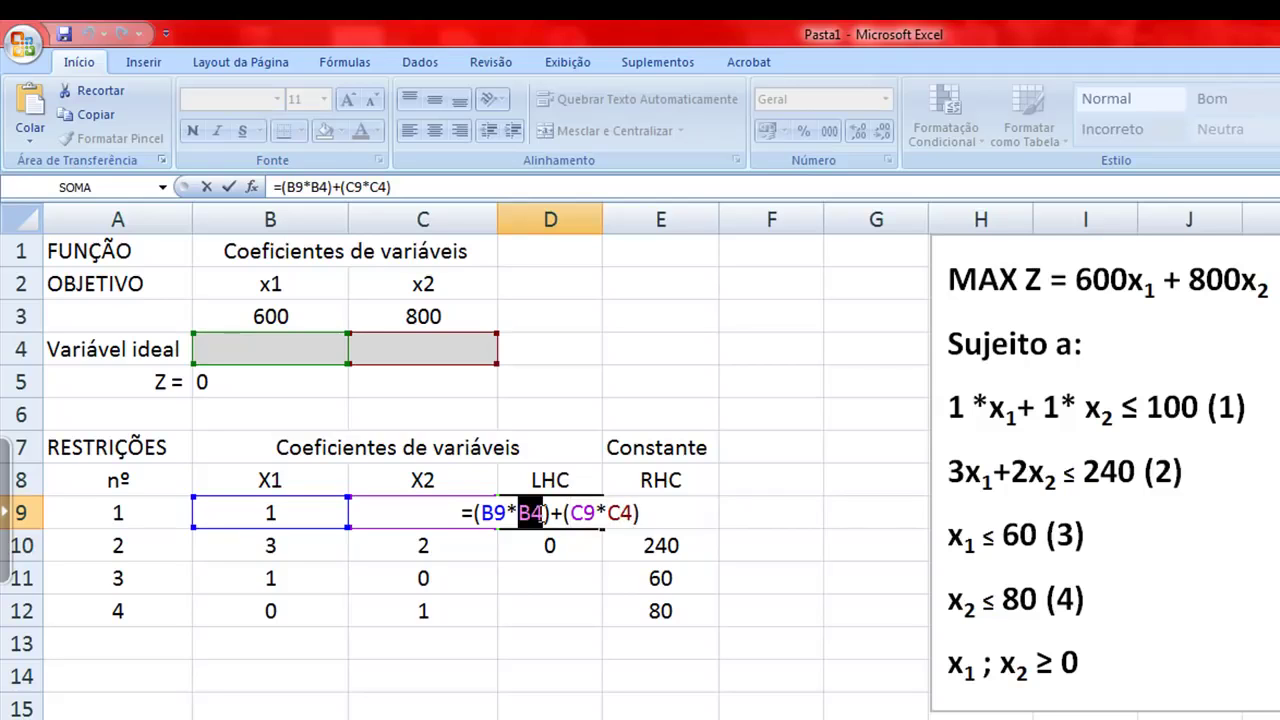
pyautogui.moveTo(607, 512); pyautogui.dragTo(636, 512)
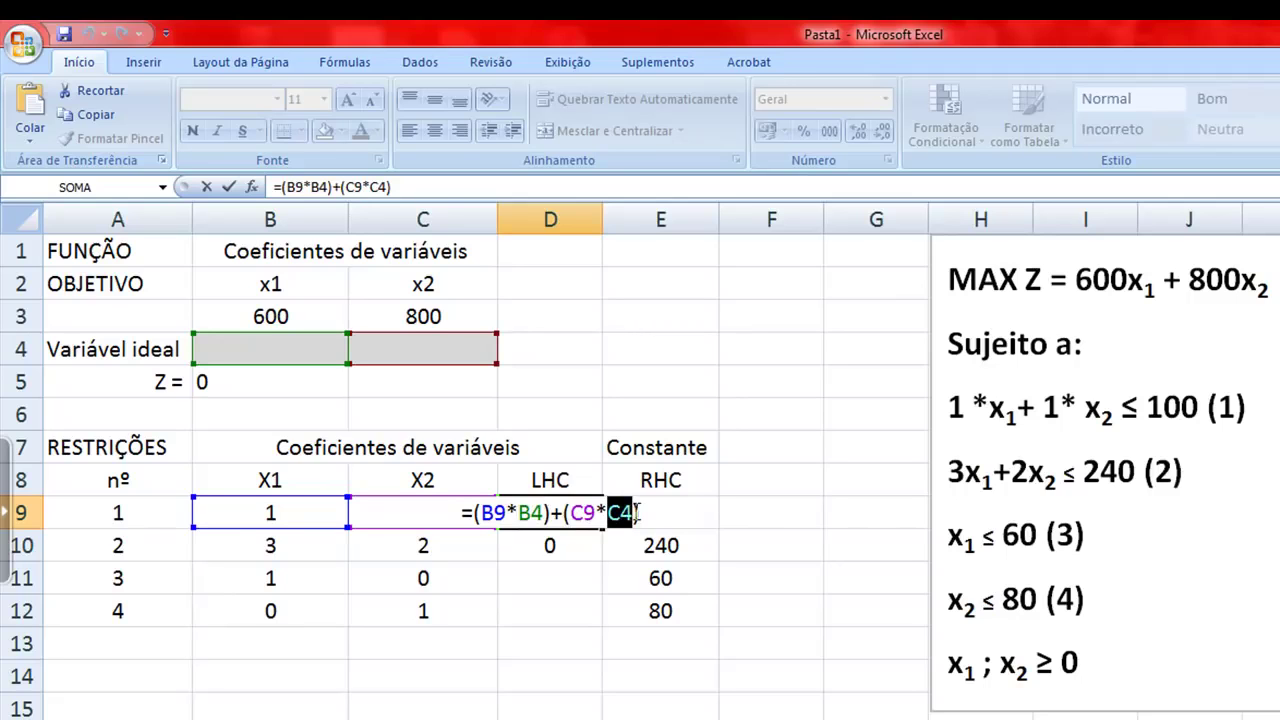
pyautogui.click(519, 512)
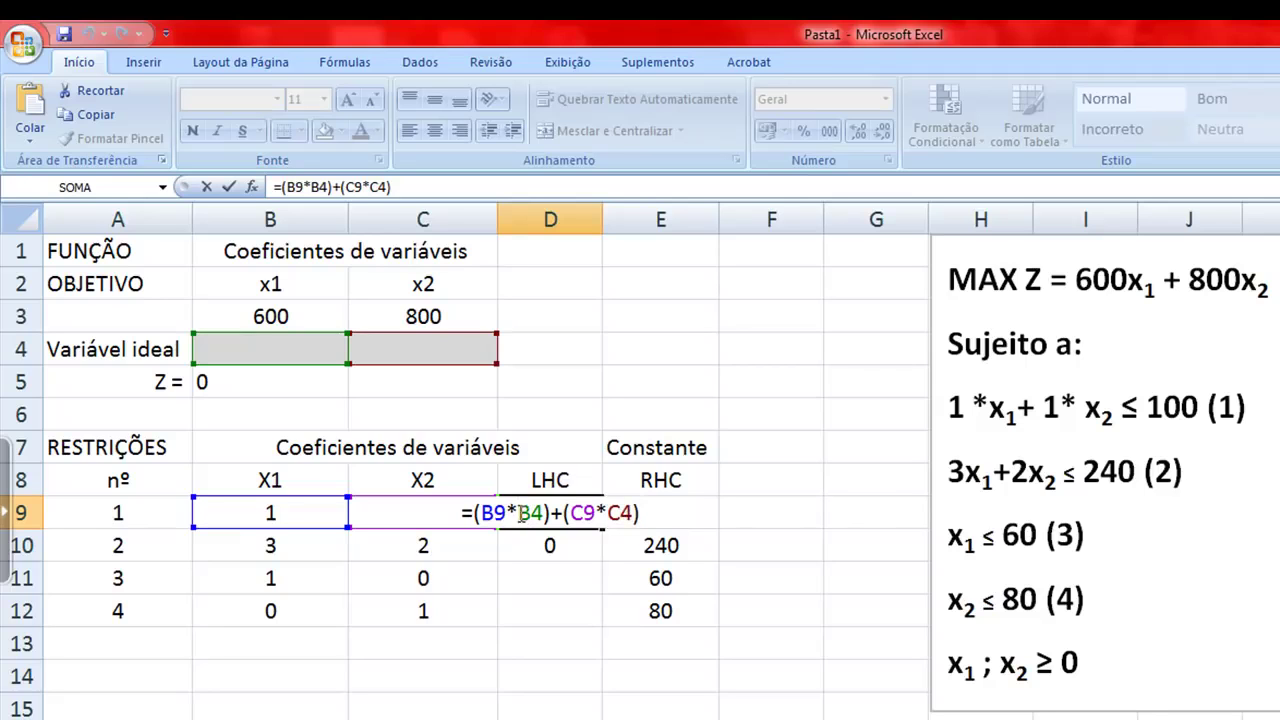
pyautogui.write('$')
pyautogui.press('Right')
pyautogui.write('$')
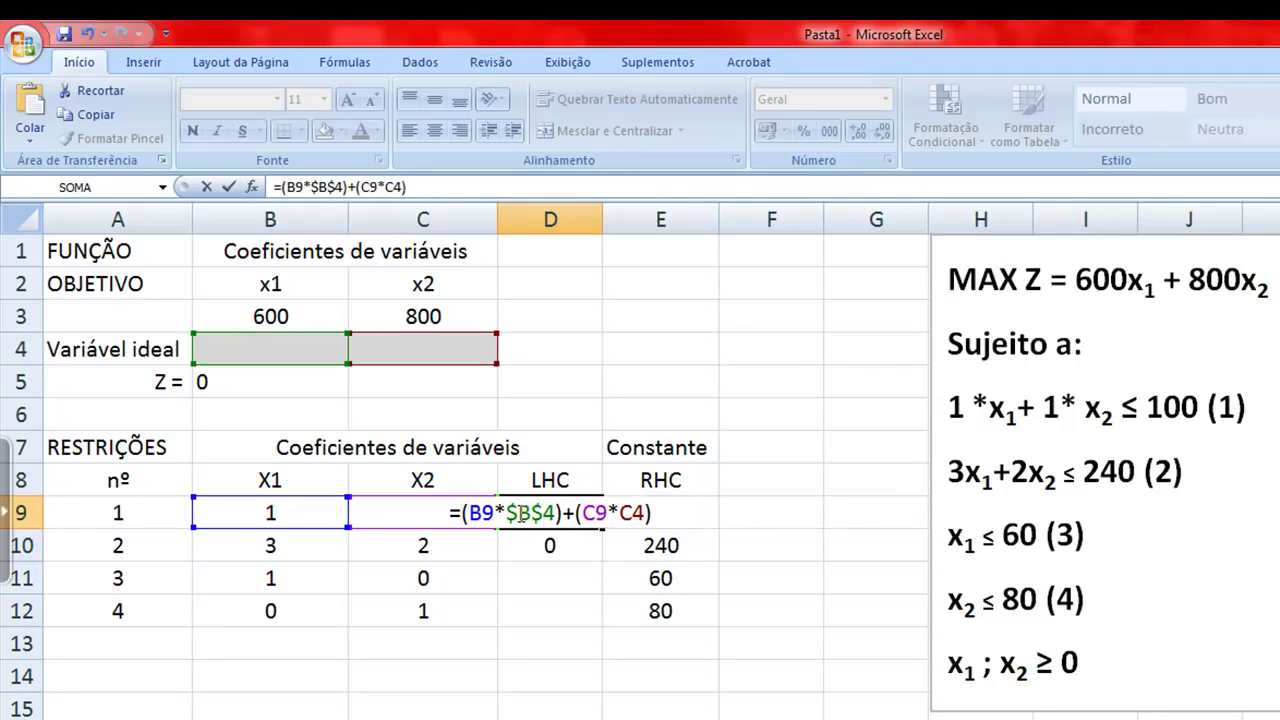
# - Make the C4 reference in the constraint 1 LHC formula in D9 absolute, as $C$4
pyautogui.press('Right')
pyautogui.press('Right')
pyautogui.press('Right')
pyautogui.press('Right')
pyautogui.press('Right')
pyautogui.press('Right')
pyautogui.press('Right')
pyautogui.press('Left')
pyautogui.write('$')
pyautogui.press('Right')
pyautogui.write('$')
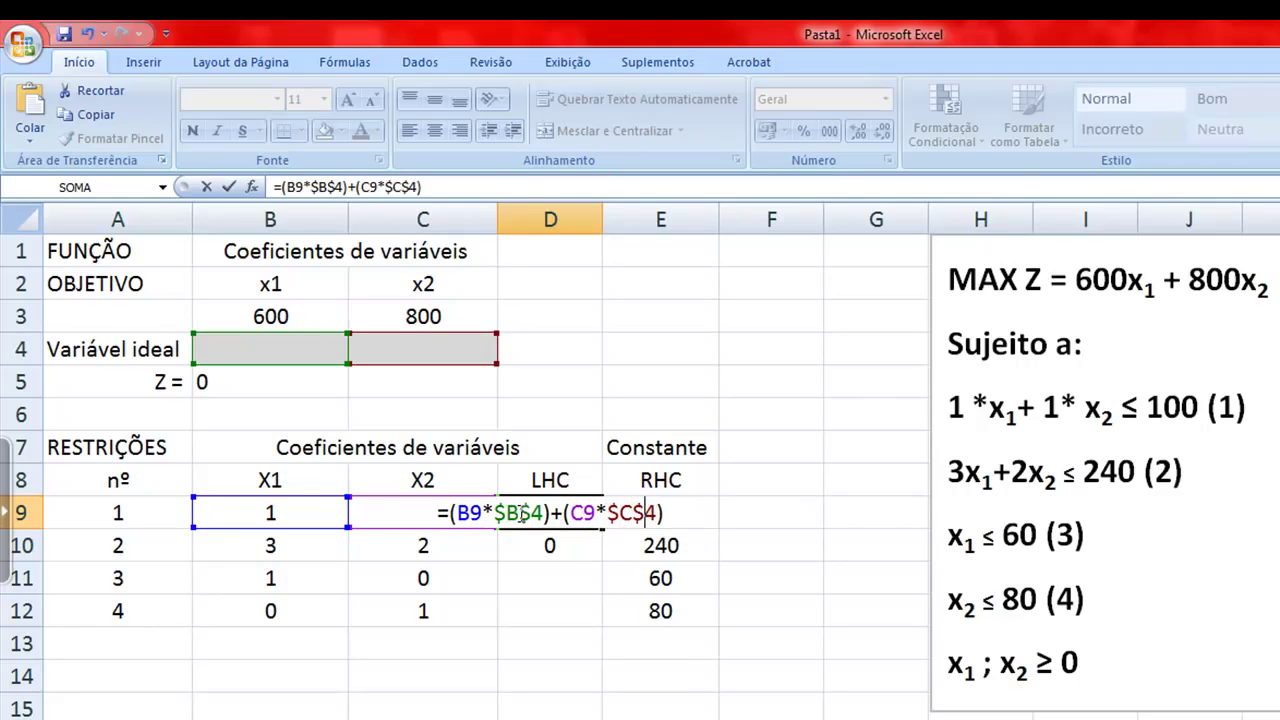
pyautogui.press('Return')
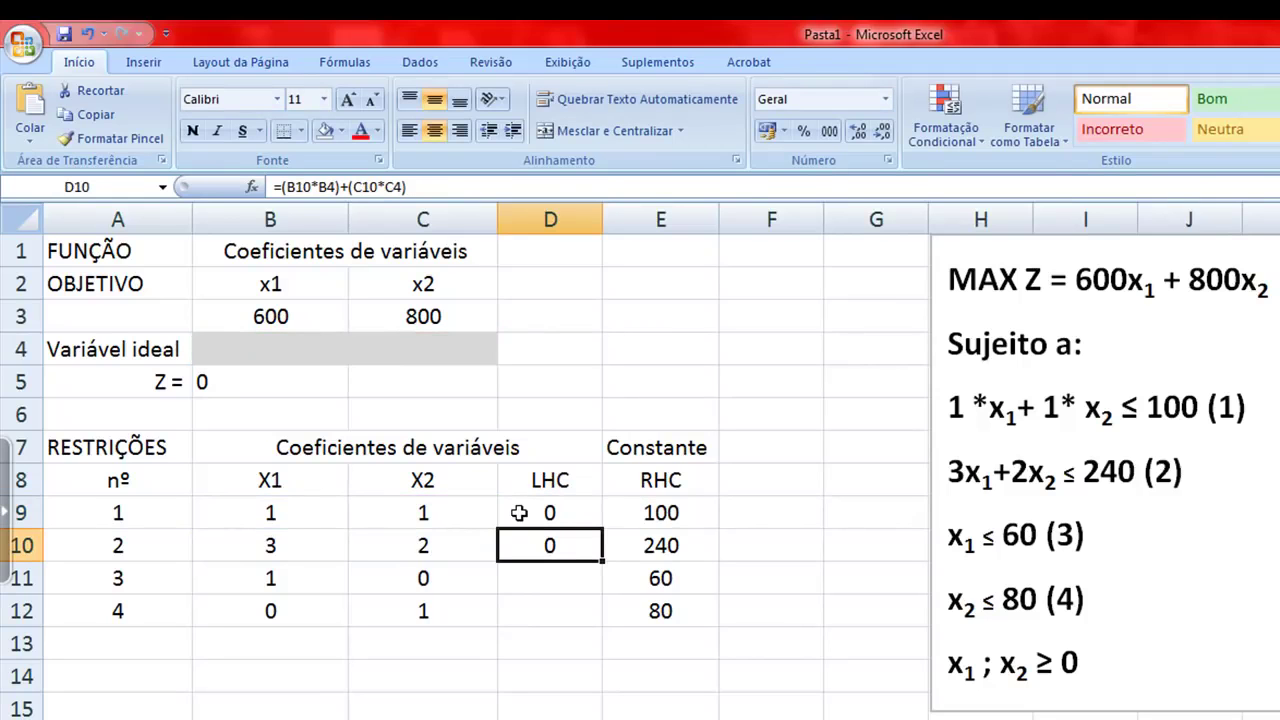
# - Copy the constraint 1 LHC formula from D9 down through D12 and recheck the formula in D9
pyautogui.click(571, 513)
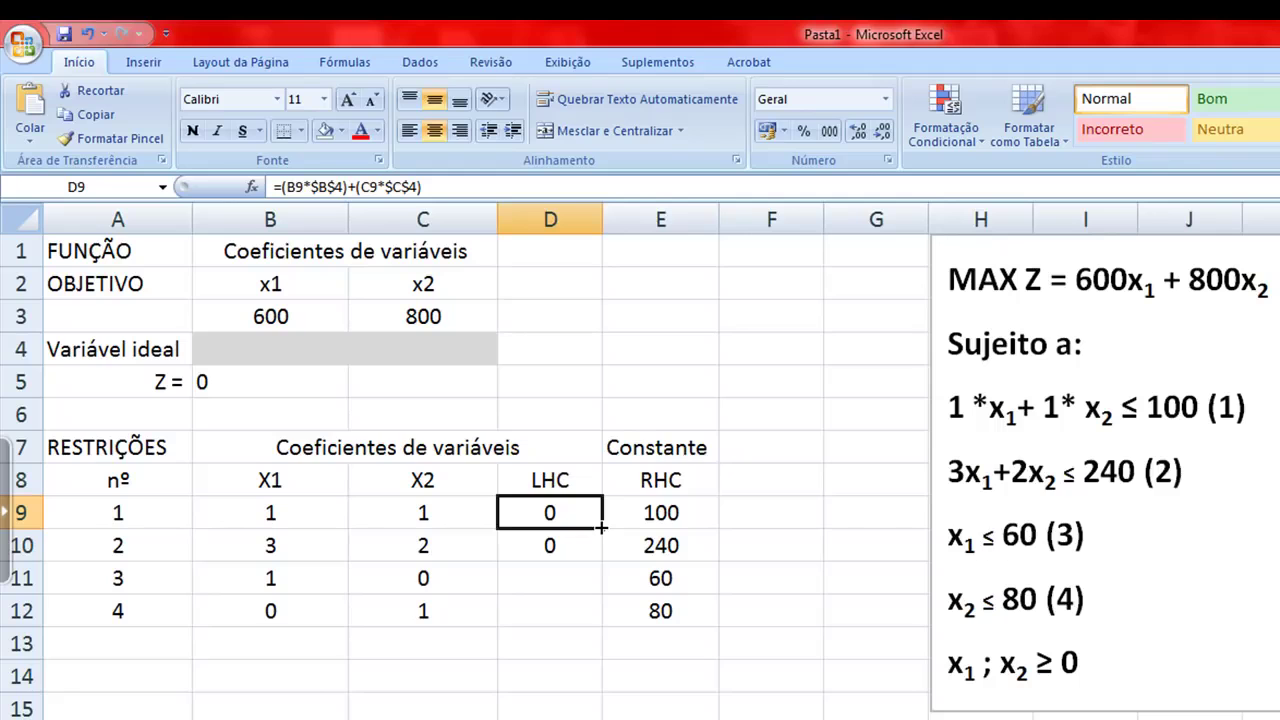
pyautogui.moveTo(603, 527); pyautogui.dragTo(596, 616)
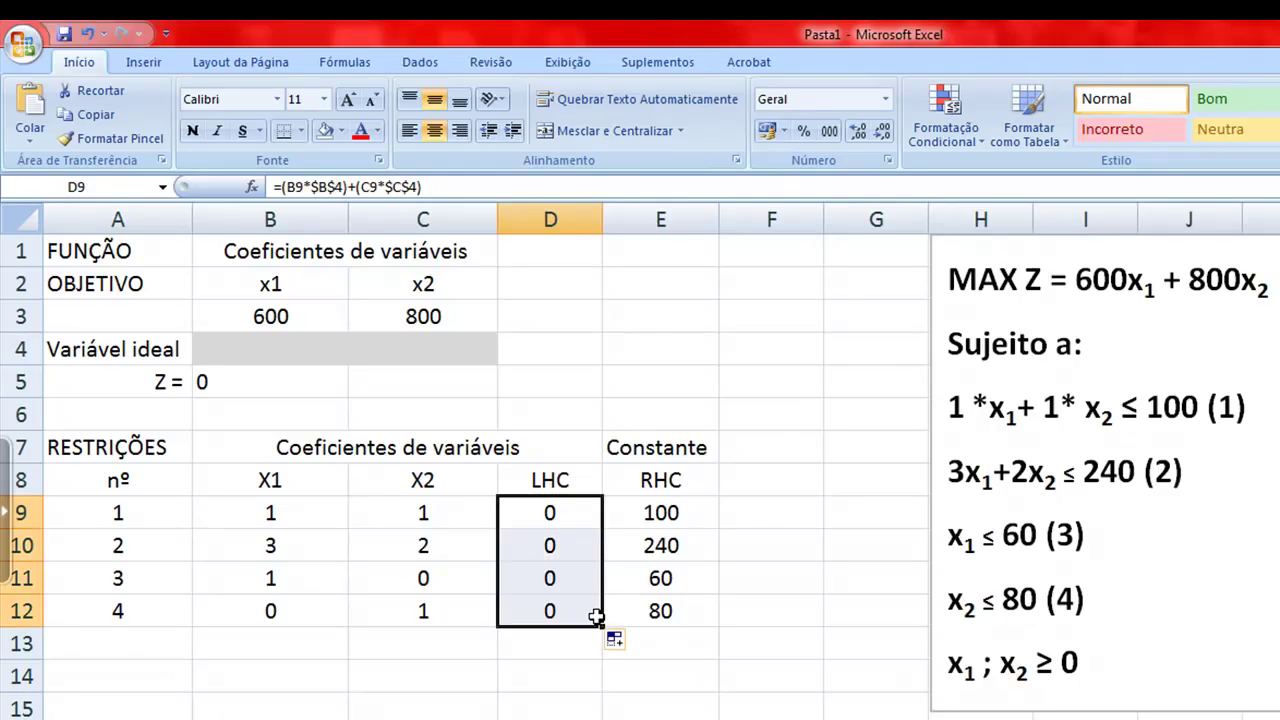
pyautogui.click(575, 516)
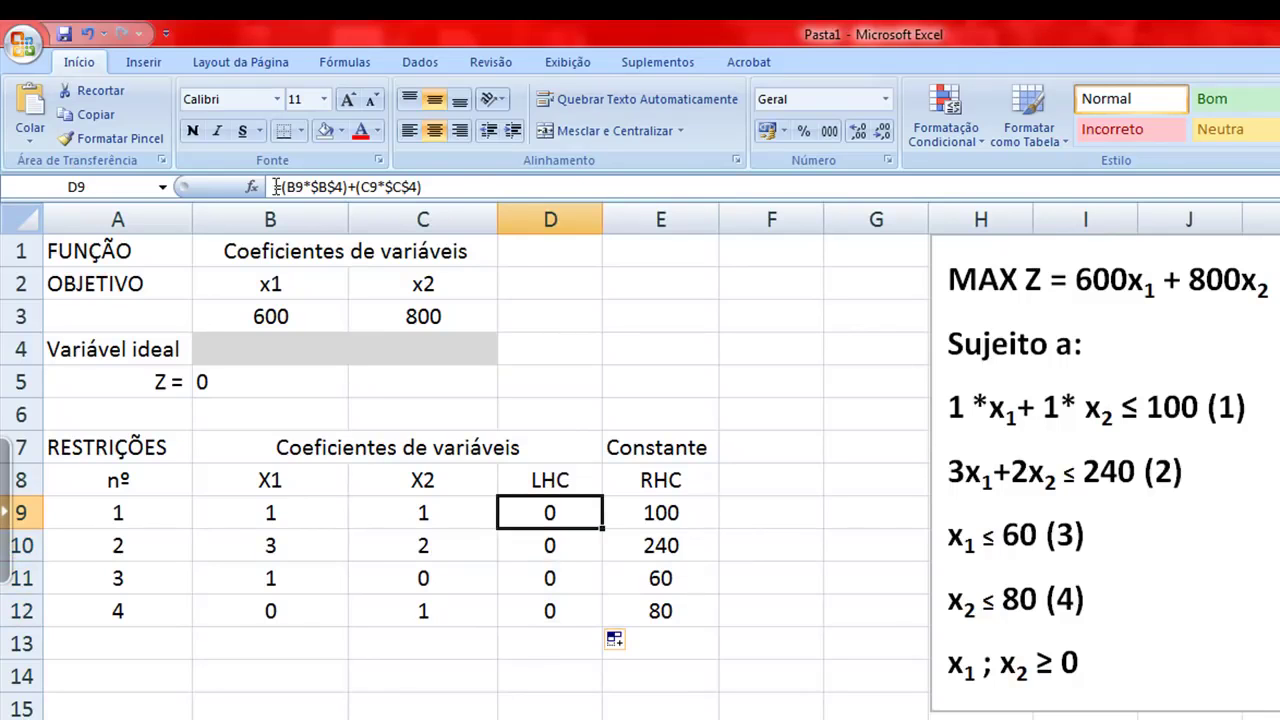
pyautogui.click(345, 186)
pyautogui.write(')')
# - Review the copied LHC formulas in D9:D12 and the matching RHC constants in E9:E12
pyautogui.click(575, 547)
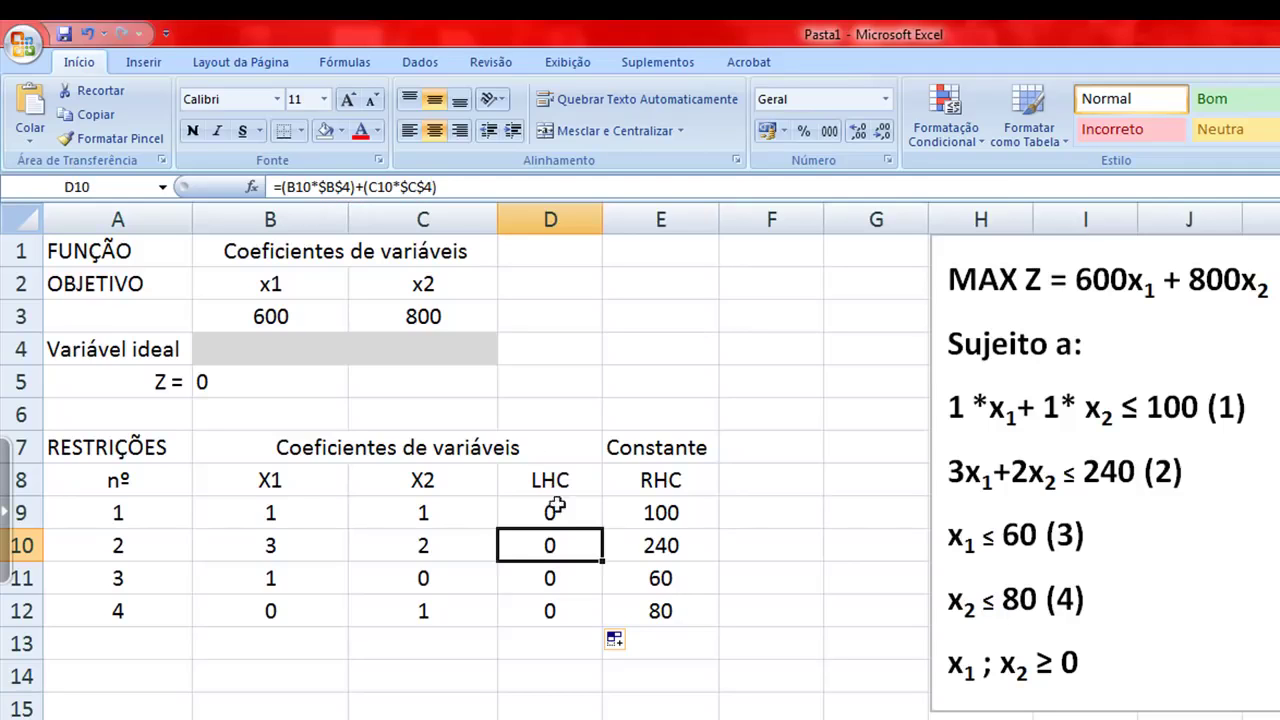
pyautogui.click(582, 572)
pyautogui.click(580, 606)
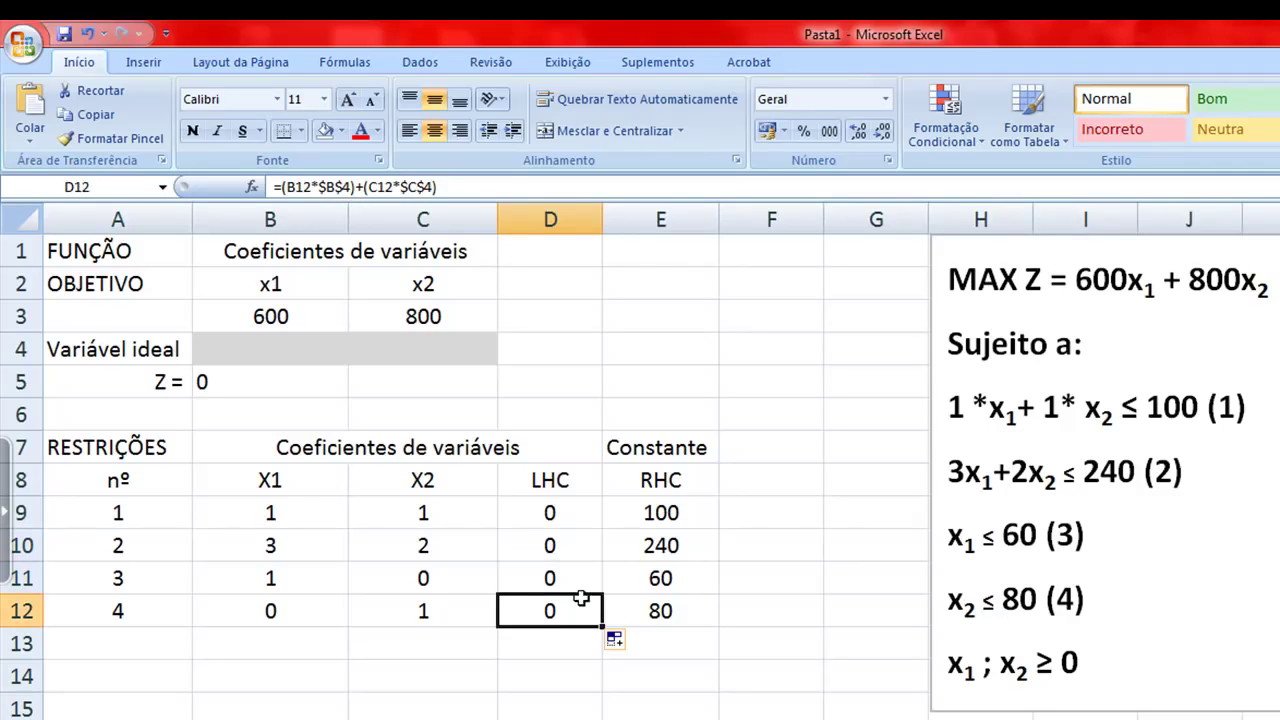
pyautogui.click(584, 572)
pyautogui.click(576, 538)
pyautogui.click(577, 506)
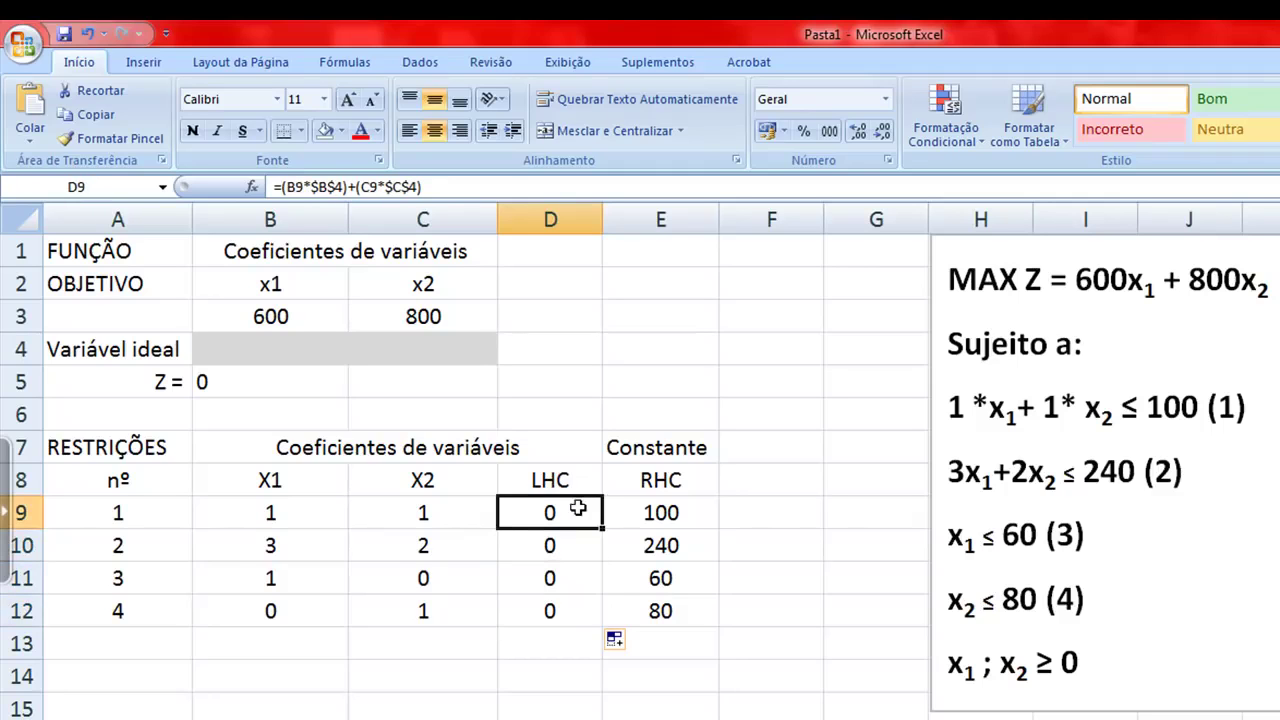
pyautogui.click(576, 545)
pyautogui.click(572, 580)
pyautogui.click(573, 605)
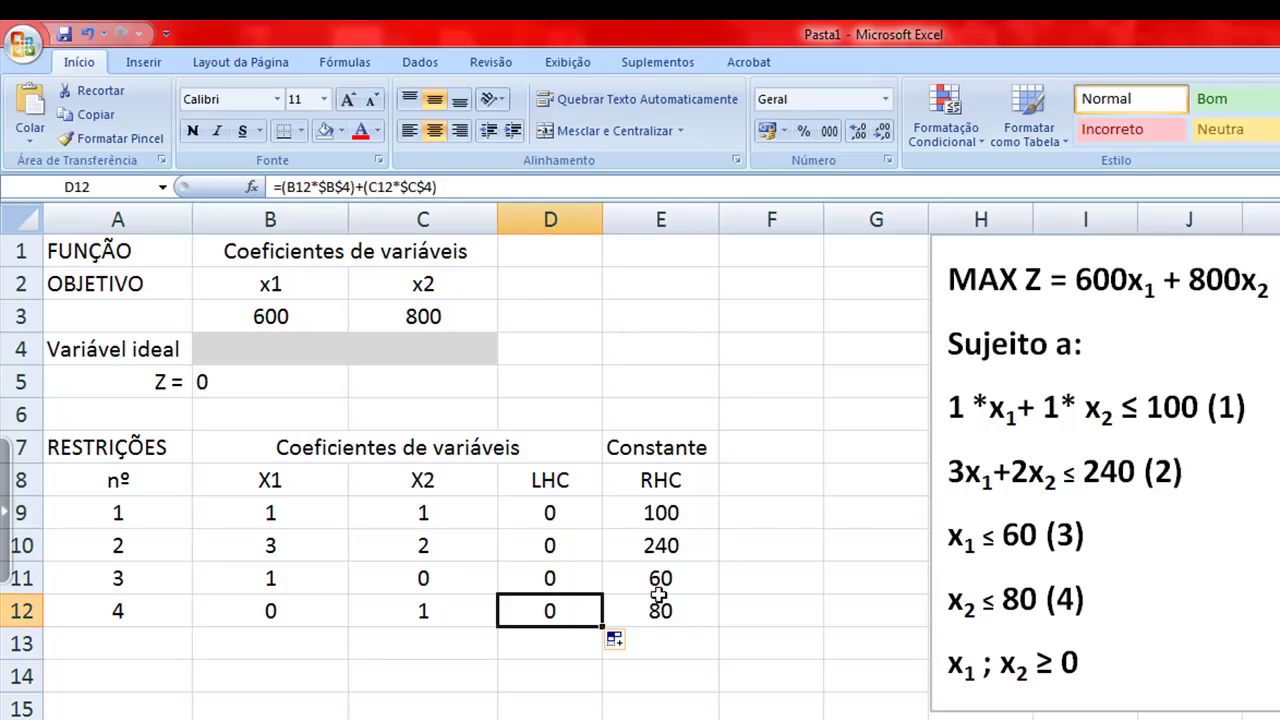
pyautogui.moveTo(573, 512); pyautogui.dragTo(585, 604)
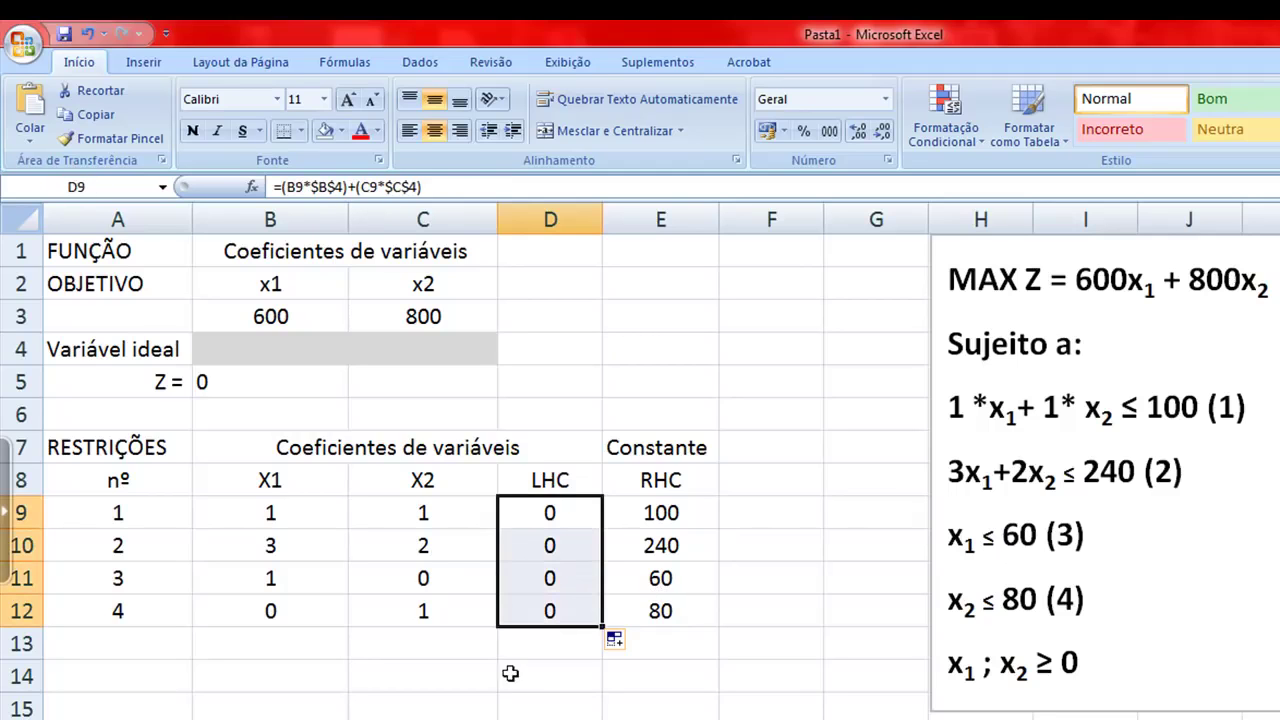
pyautogui.moveTo(652, 512); pyautogui.dragTo(660, 608)
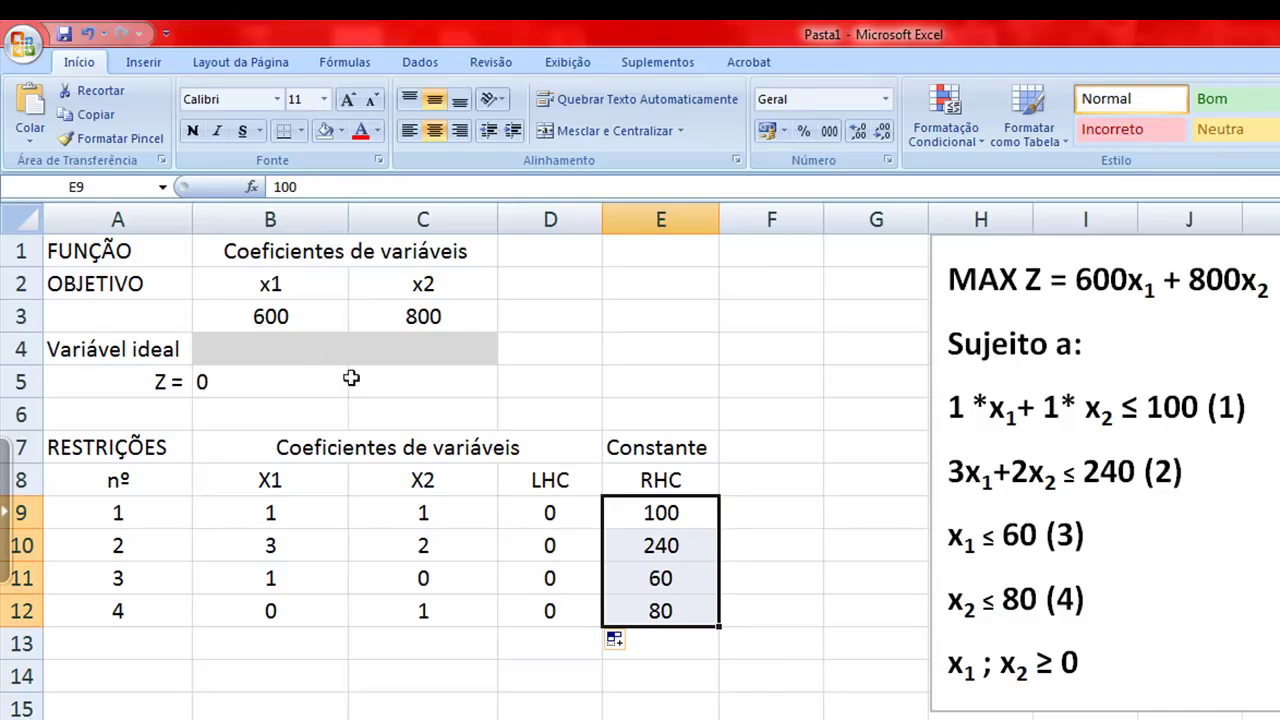
# - Open Solver for the objective function and set its target cell to the Z cell, $B$5
pyautogui.moveTo(309, 349)
pyautogui.mouseDown()
pyautogui.moveTo(403, 349)
pyautogui.moveTo(303, 356)
pyautogui.mouseUp()
pyautogui.click(273, 391)
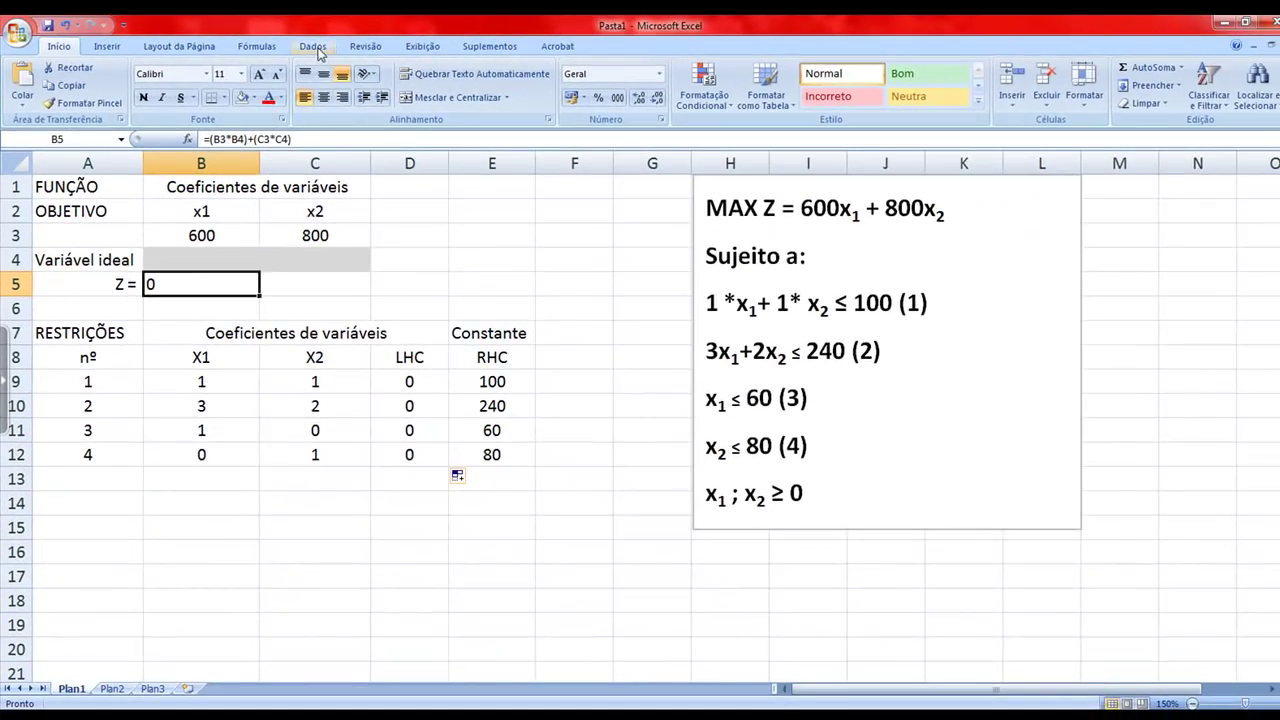
pyautogui.click(313, 47)
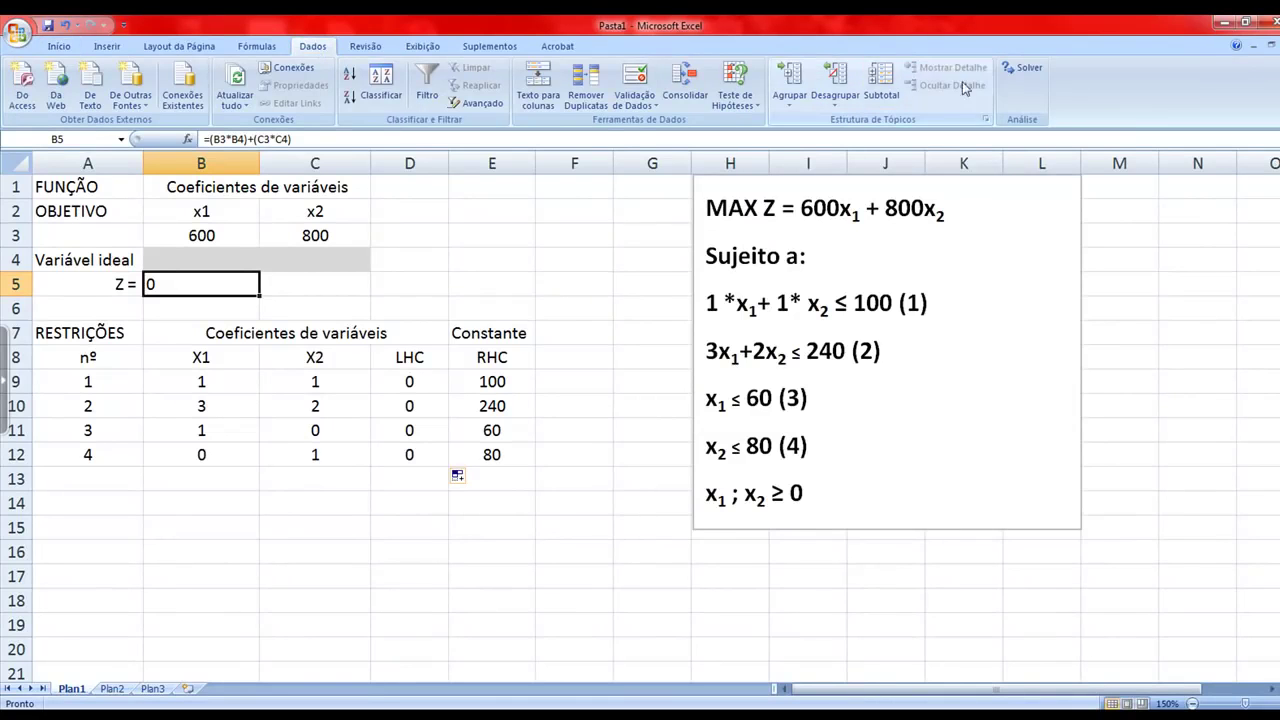
pyautogui.click(1028, 70)
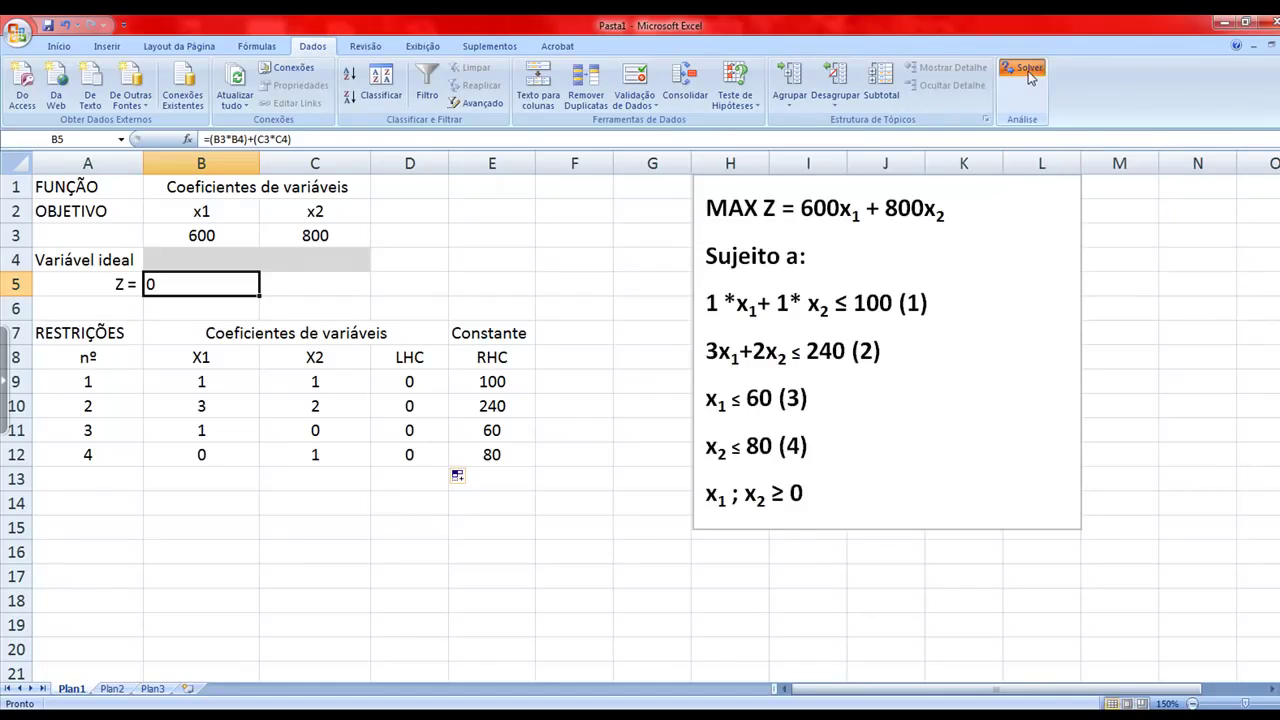
pyautogui.moveTo(705, 266); pyautogui.dragTo(797, 234)
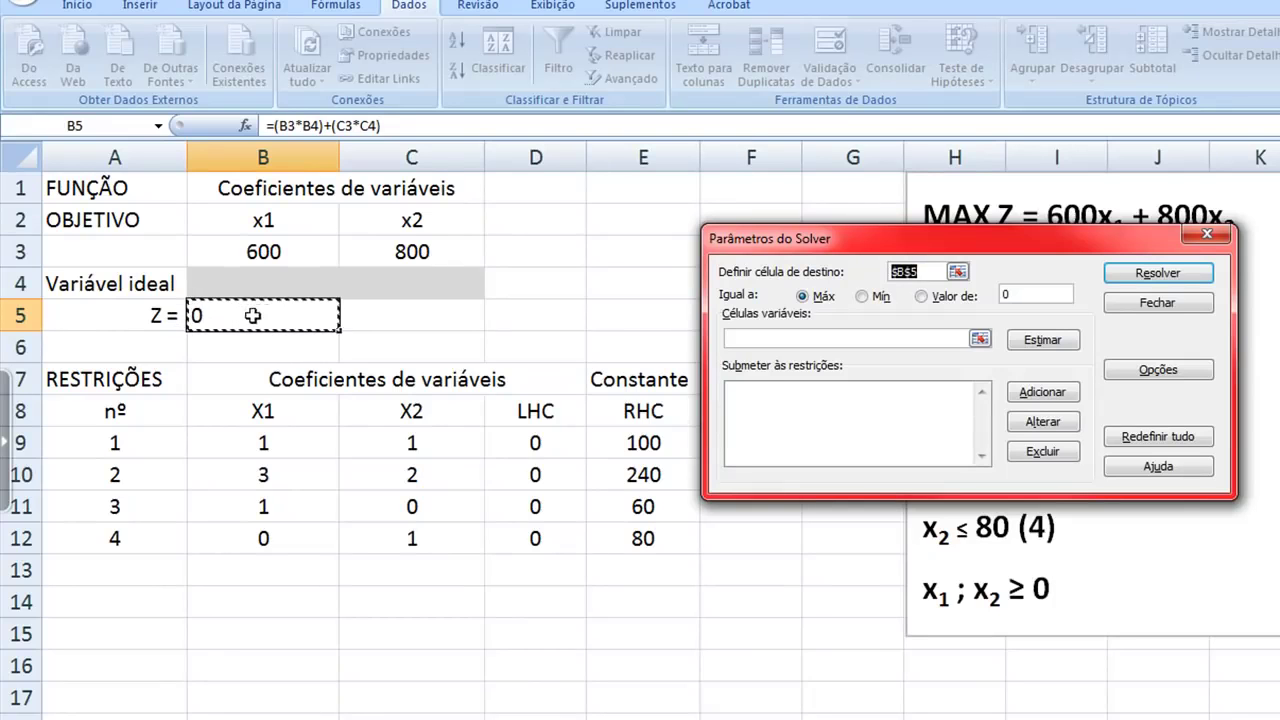
pyautogui.click(260, 317)
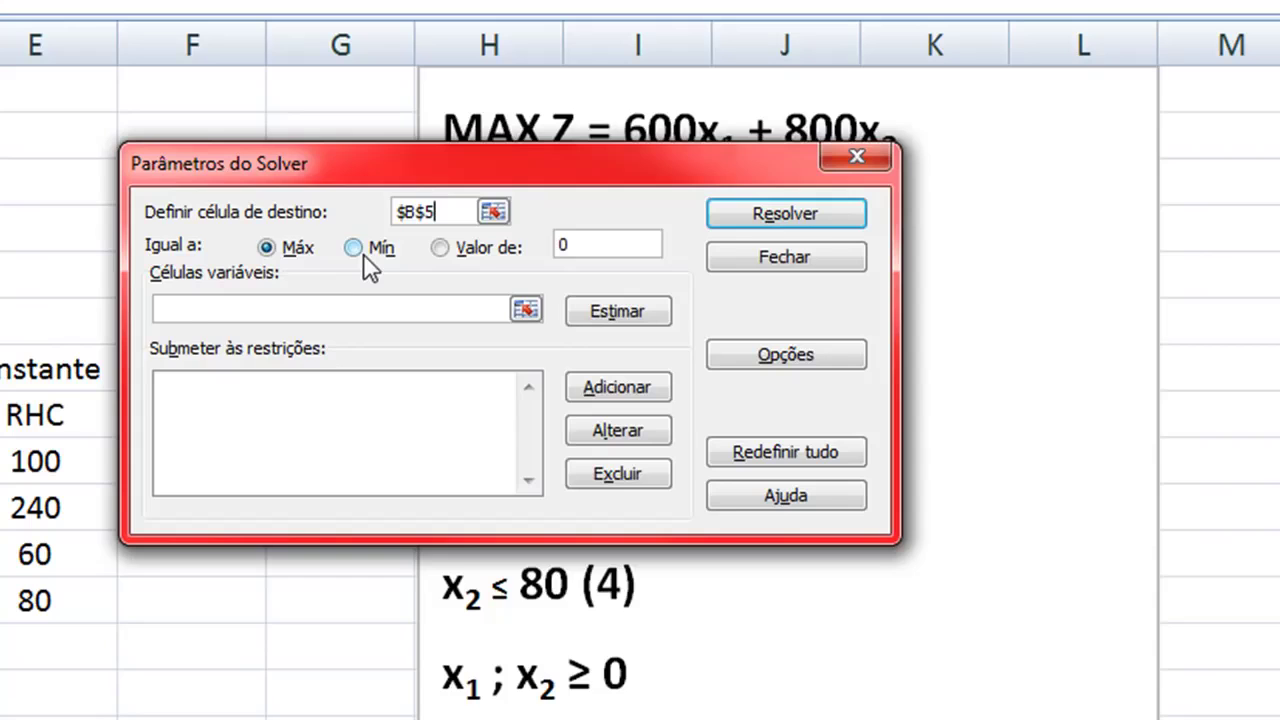
# - Set the Solver objective to Máx and the variable cells to $B$4:$C$4
pyautogui.moveTo(434, 169); pyautogui.dragTo(648, 209)
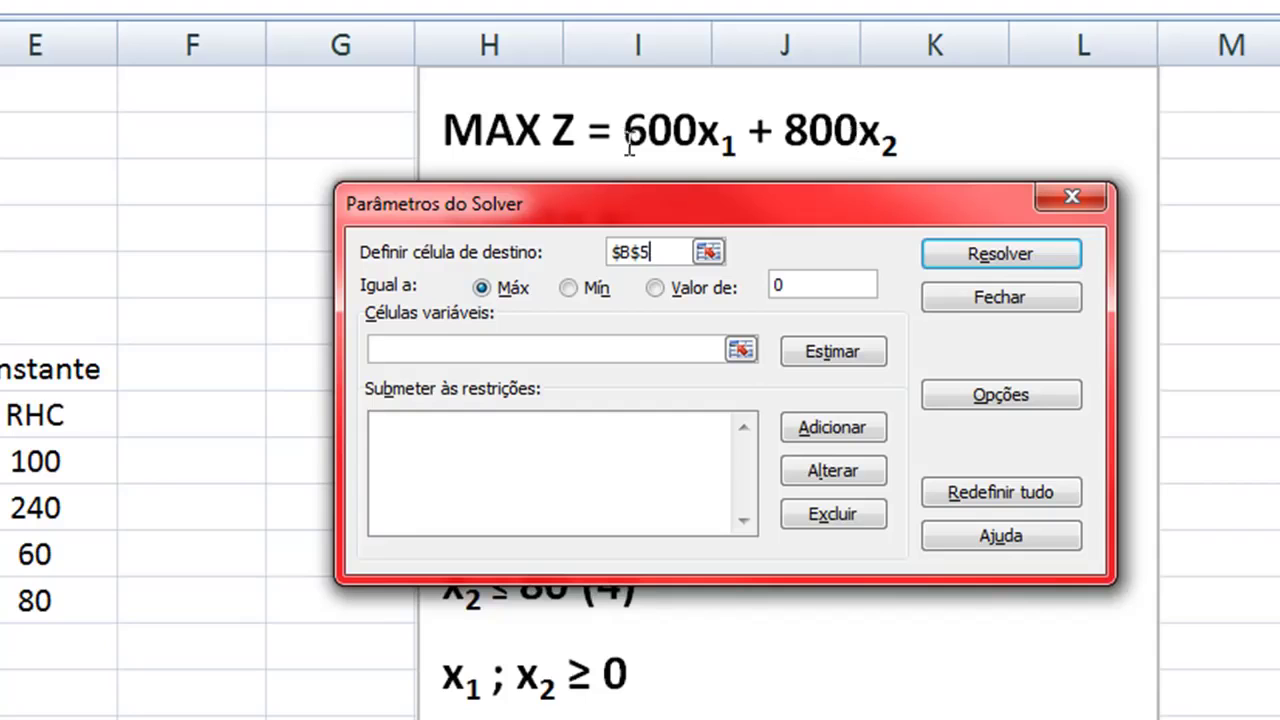
pyautogui.click(480, 289)
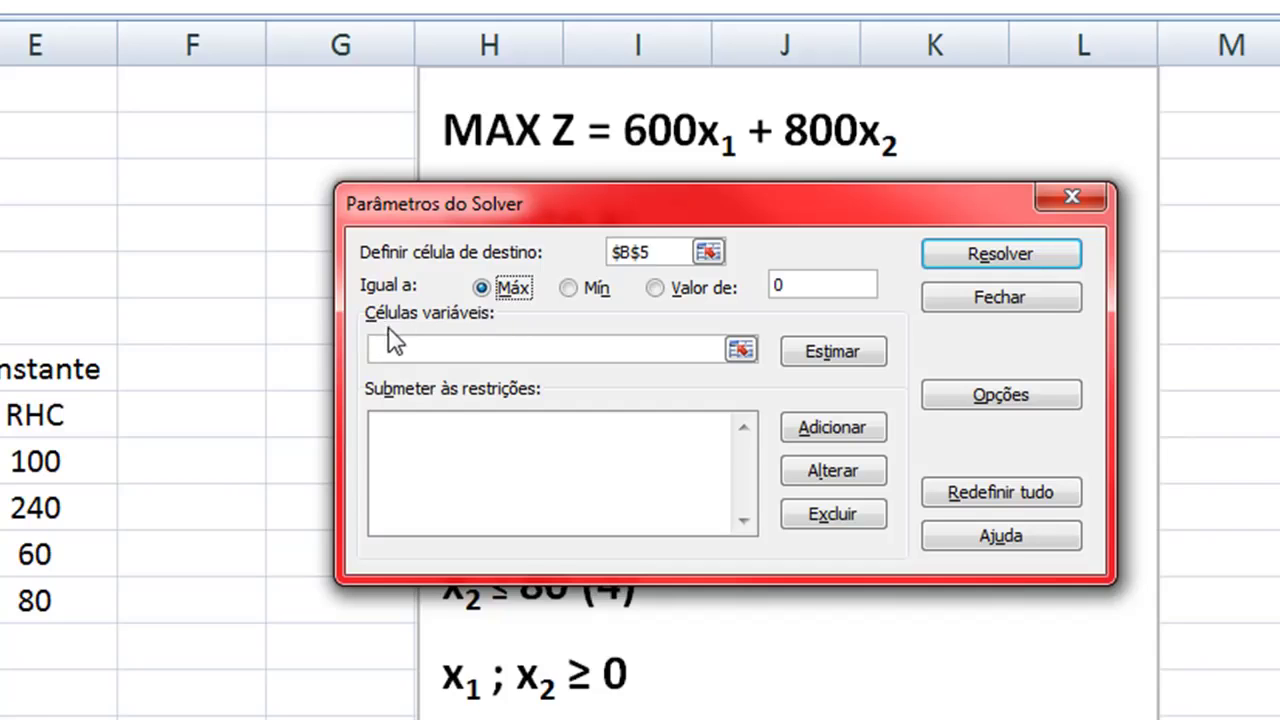
pyautogui.click(438, 347)
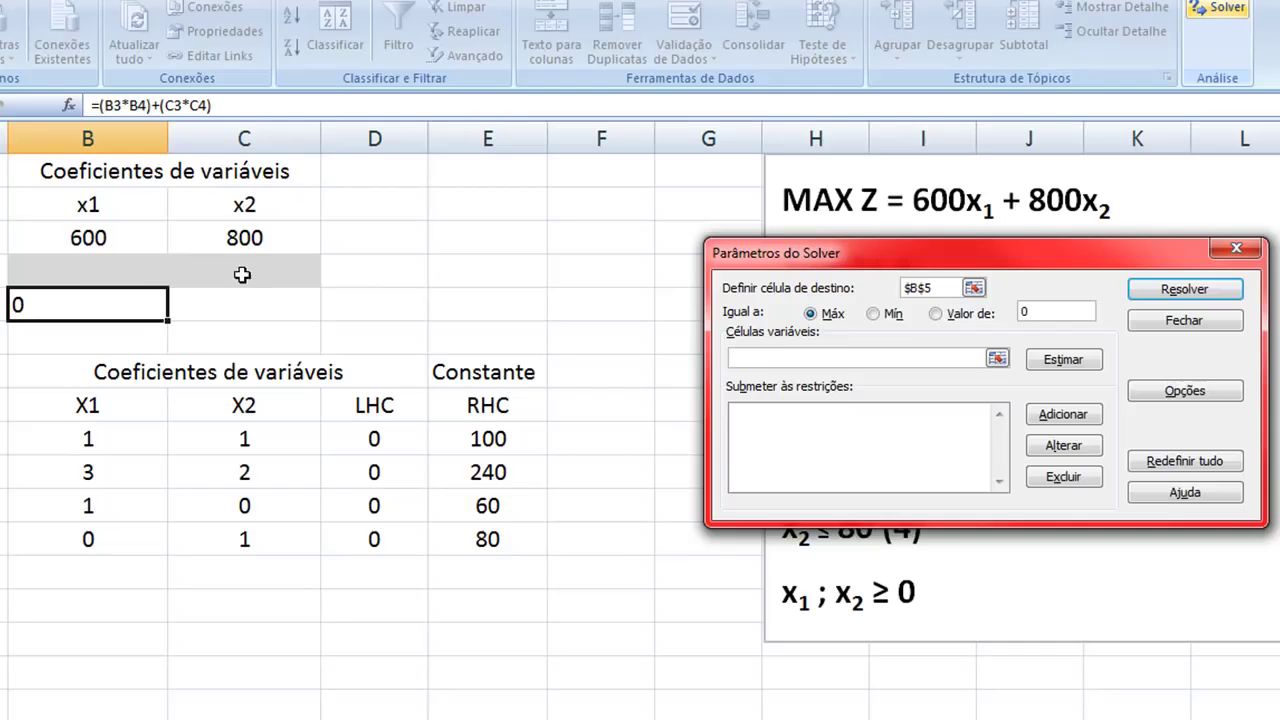
pyautogui.moveTo(110, 267); pyautogui.dragTo(235, 274)
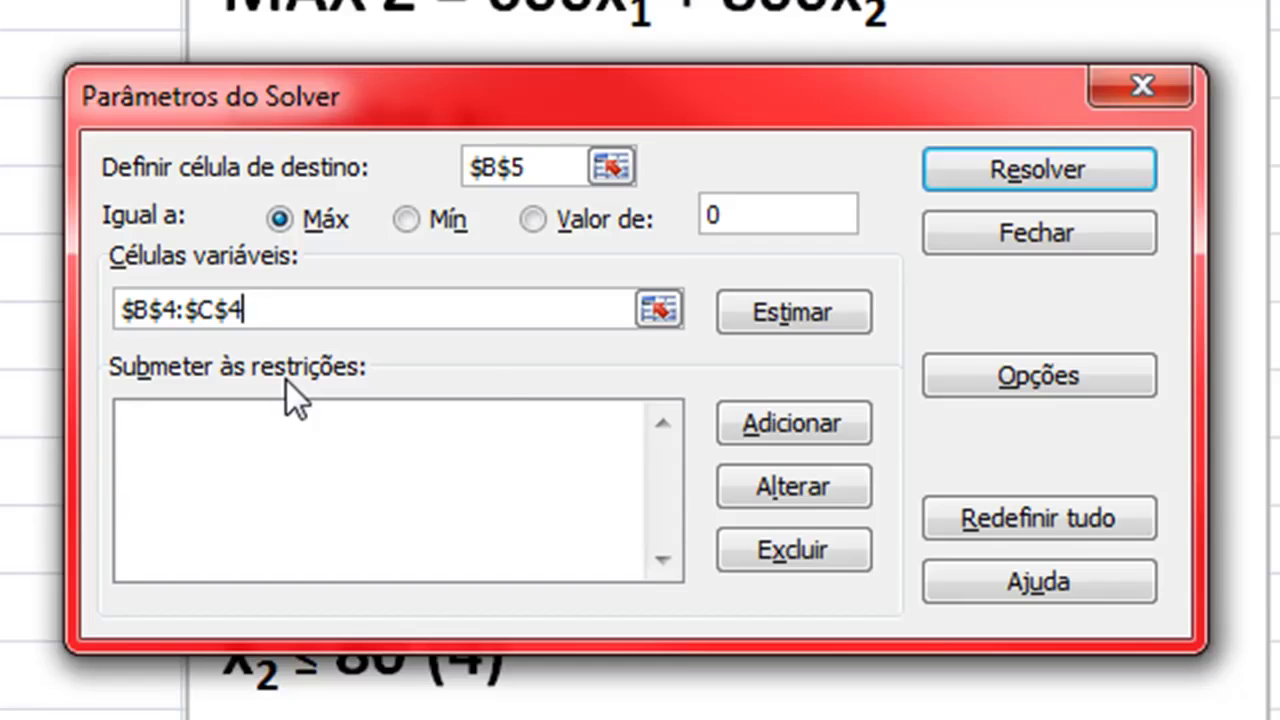
# - Start adding a Solver constraint and choose the <= operator for it
pyautogui.click(339, 429)
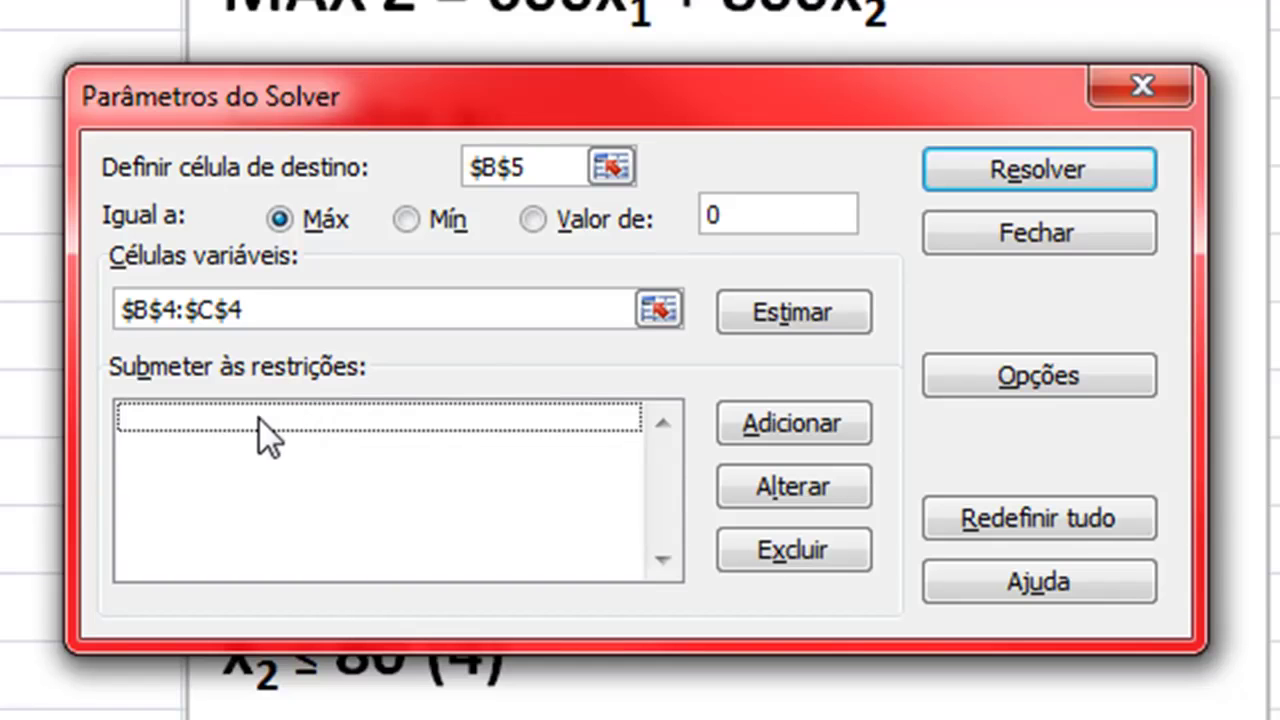
pyautogui.click(810, 426)
pyautogui.moveTo(713, 249); pyautogui.dragTo(605, 144)
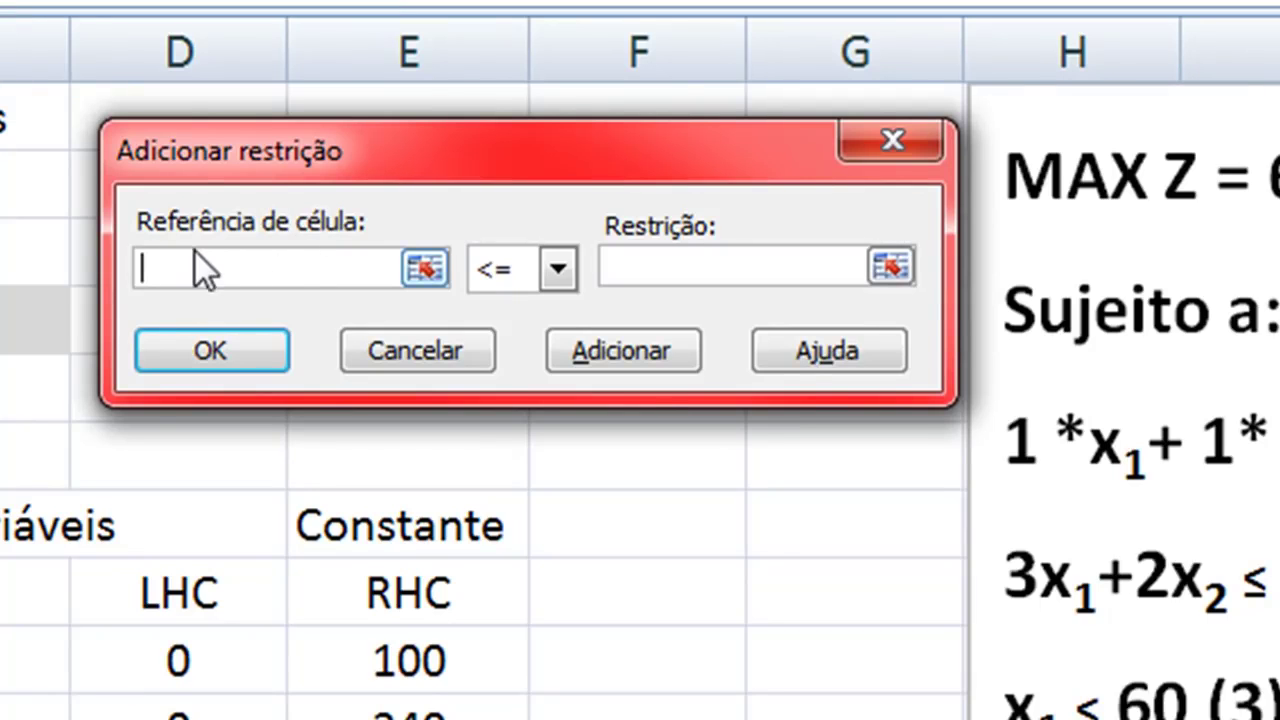
pyautogui.click(561, 271)
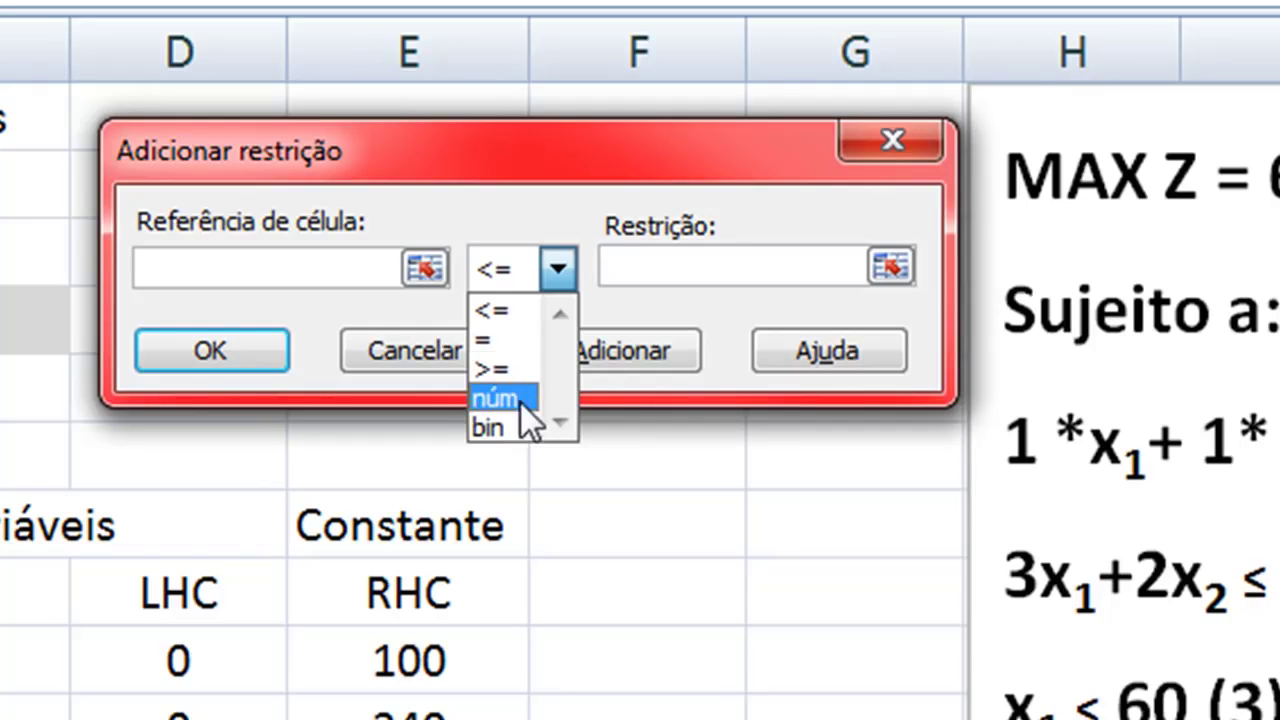
pyautogui.click(511, 312)
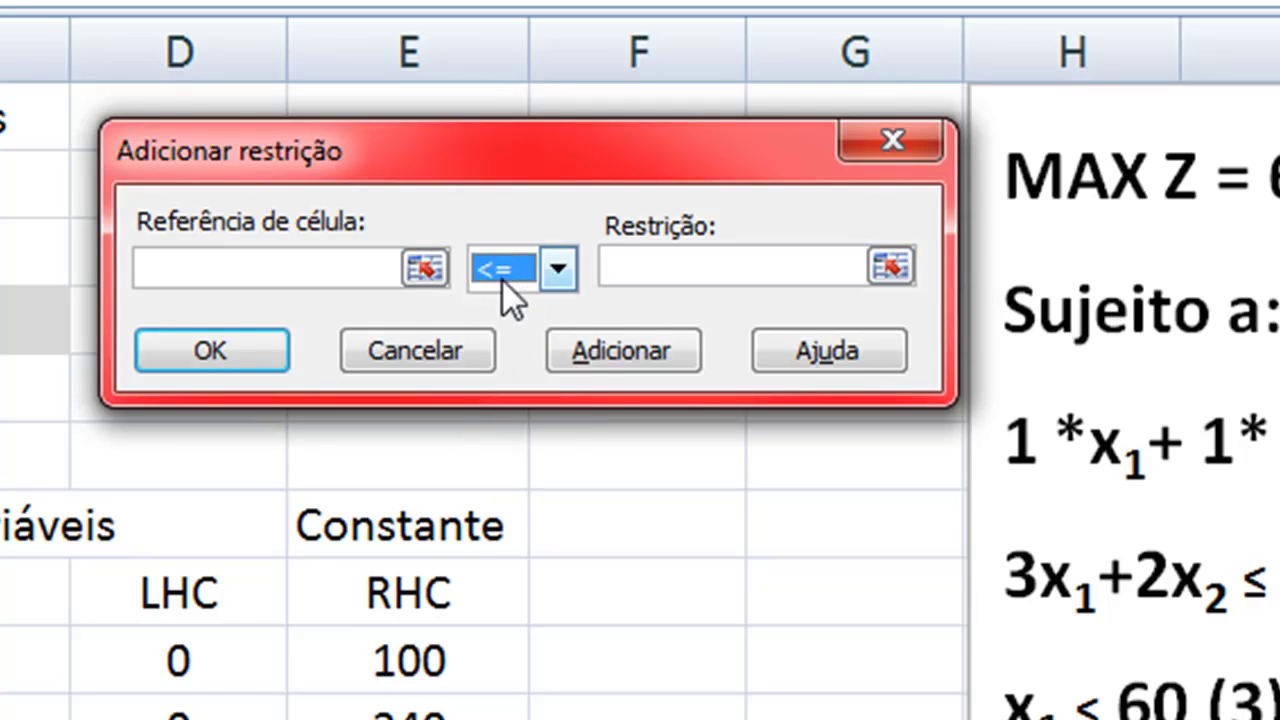
pyautogui.click(660, 267)
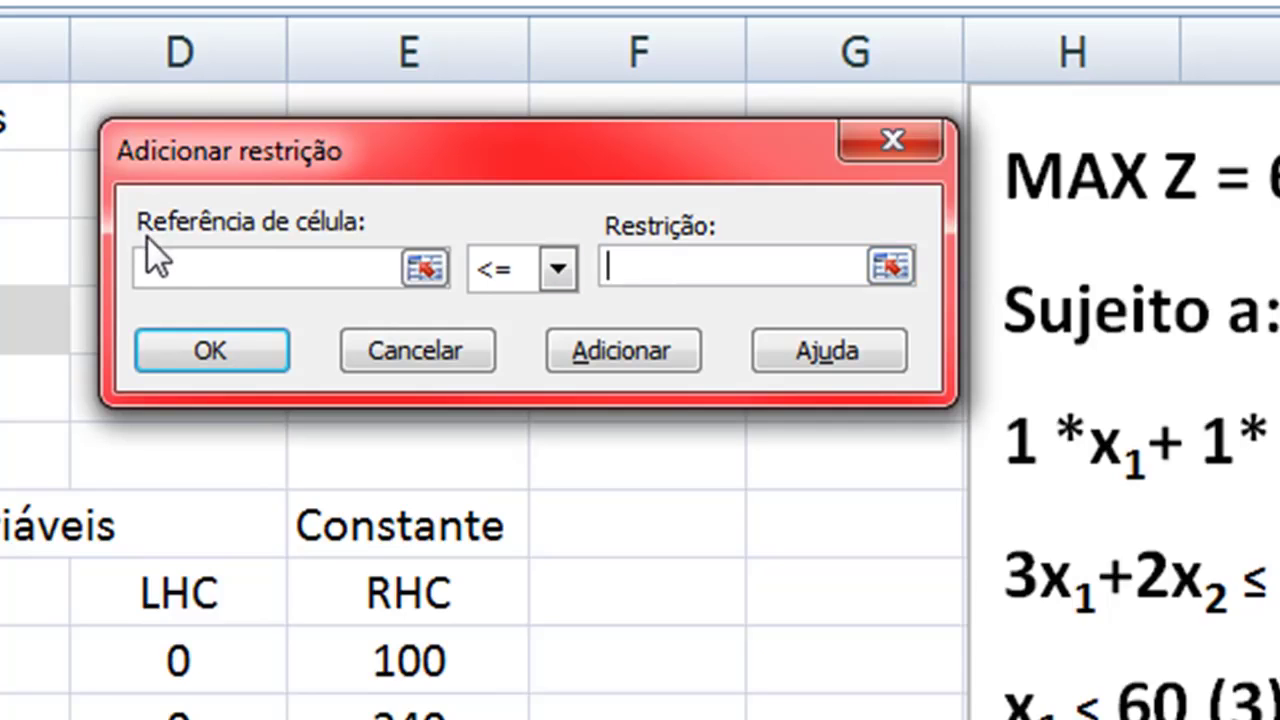
pyautogui.click(173, 265)
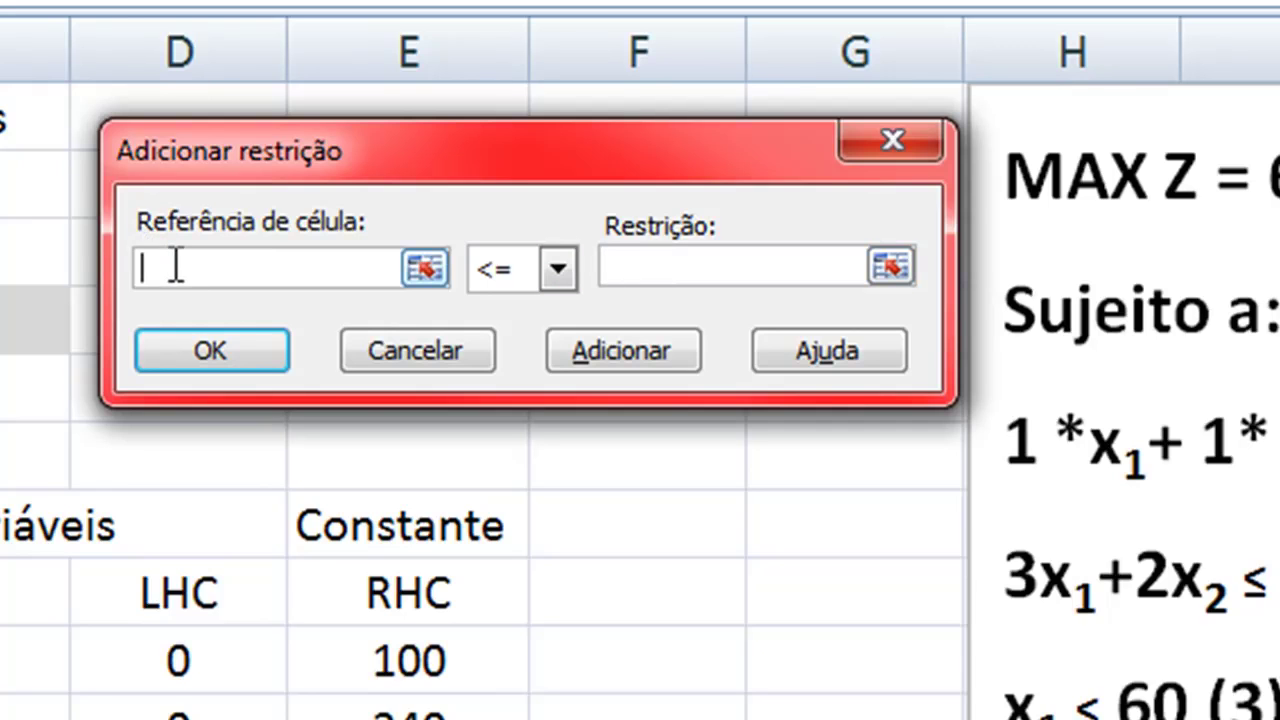
pyautogui.write('LHC')
pyautogui.click(684, 265)
pyautogui.write('RHC')
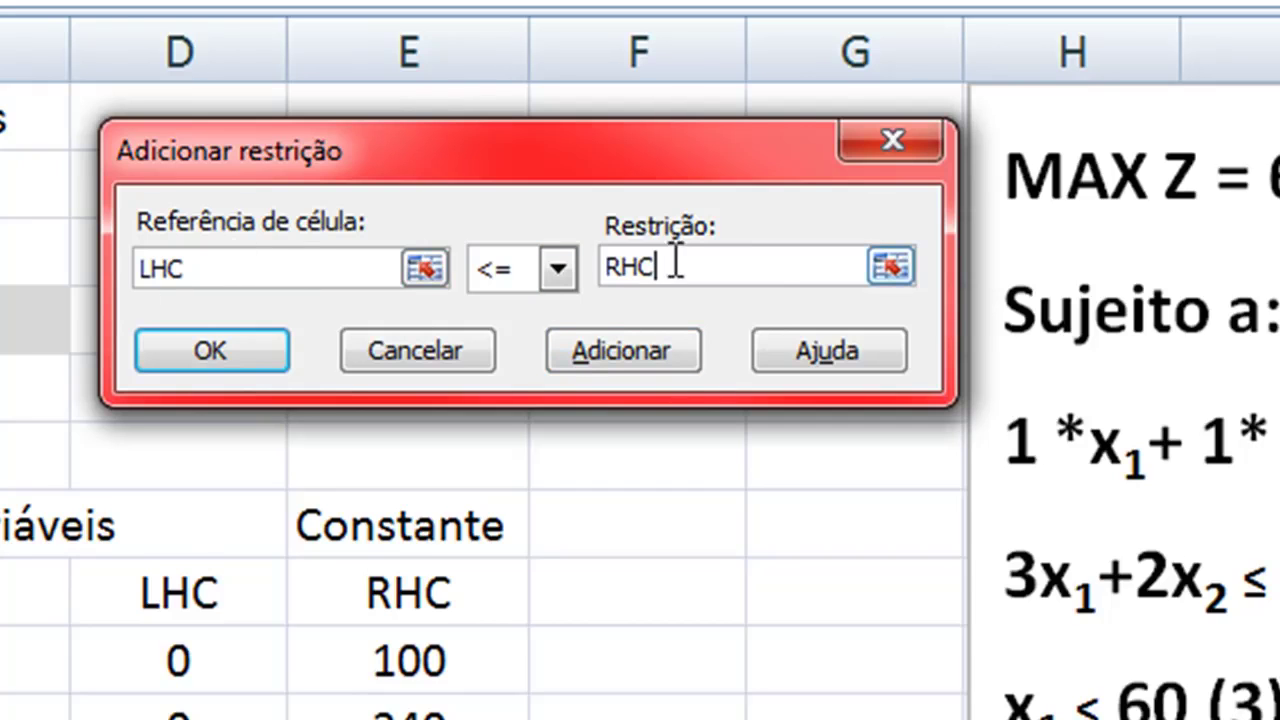
pyautogui.moveTo(705, 266); pyautogui.dragTo(611, 266)
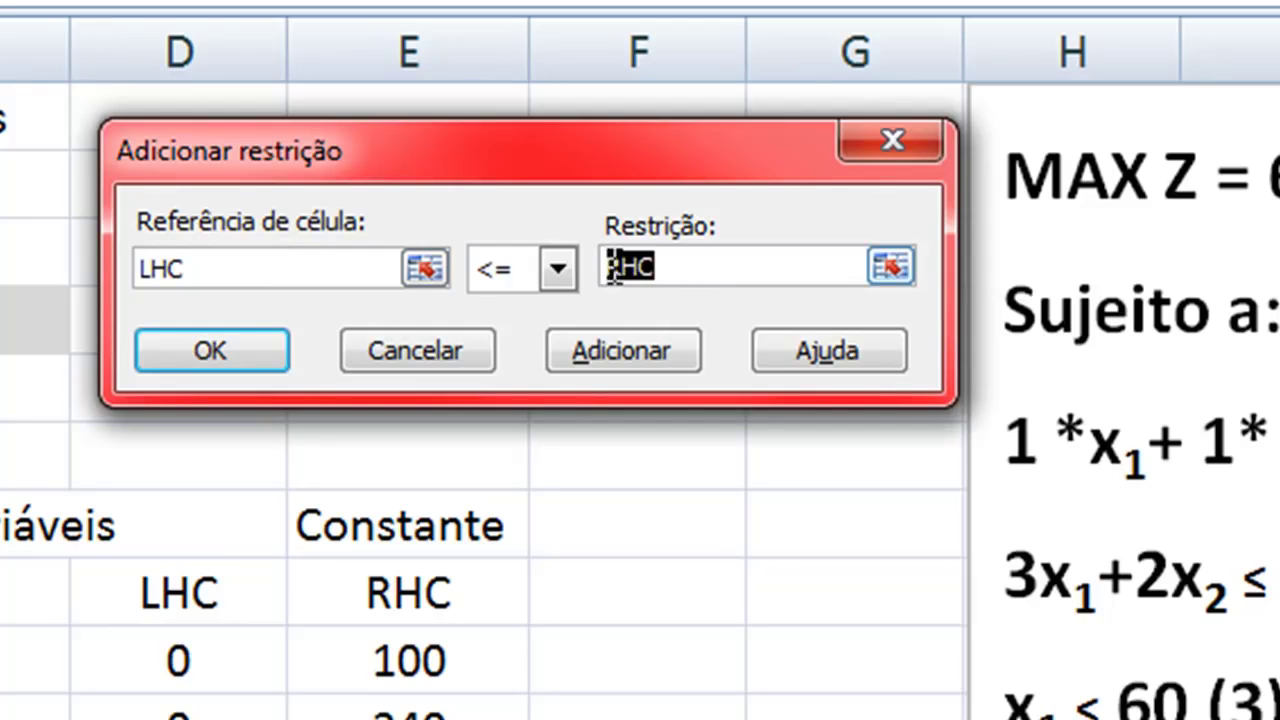
pyautogui.moveTo(257, 270); pyautogui.dragTo(130, 272)
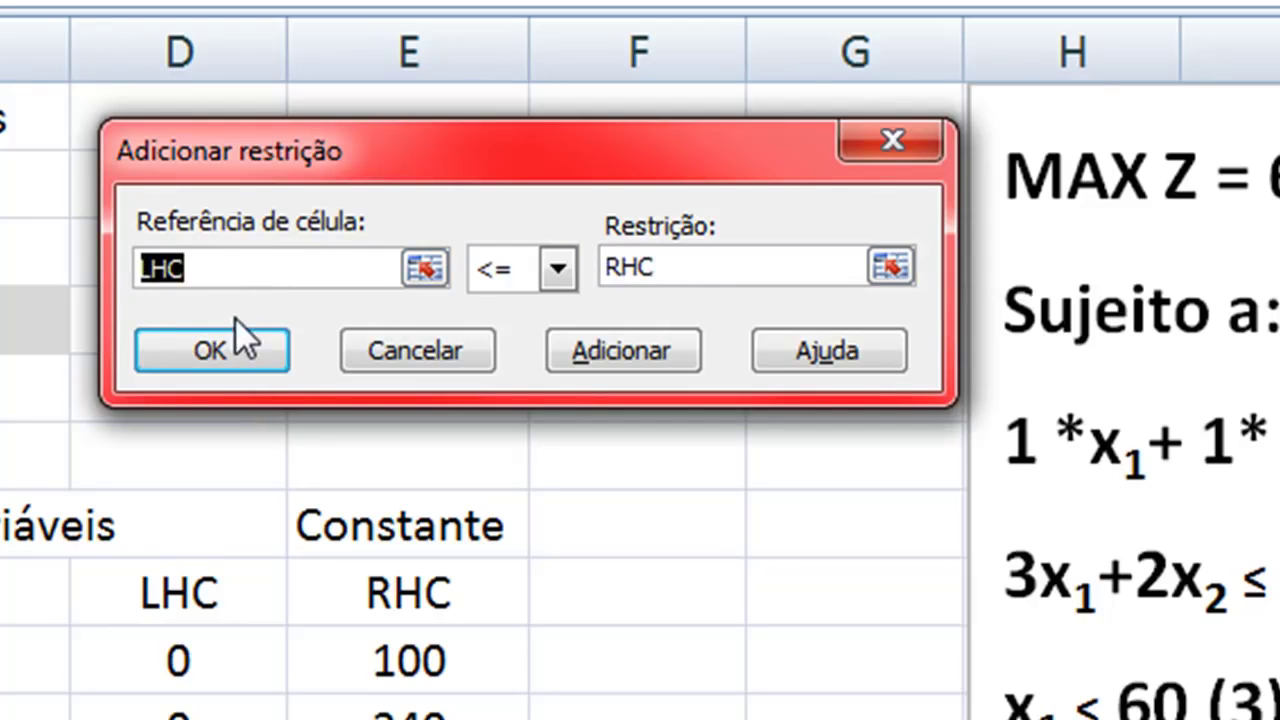
pyautogui.click(264, 267)
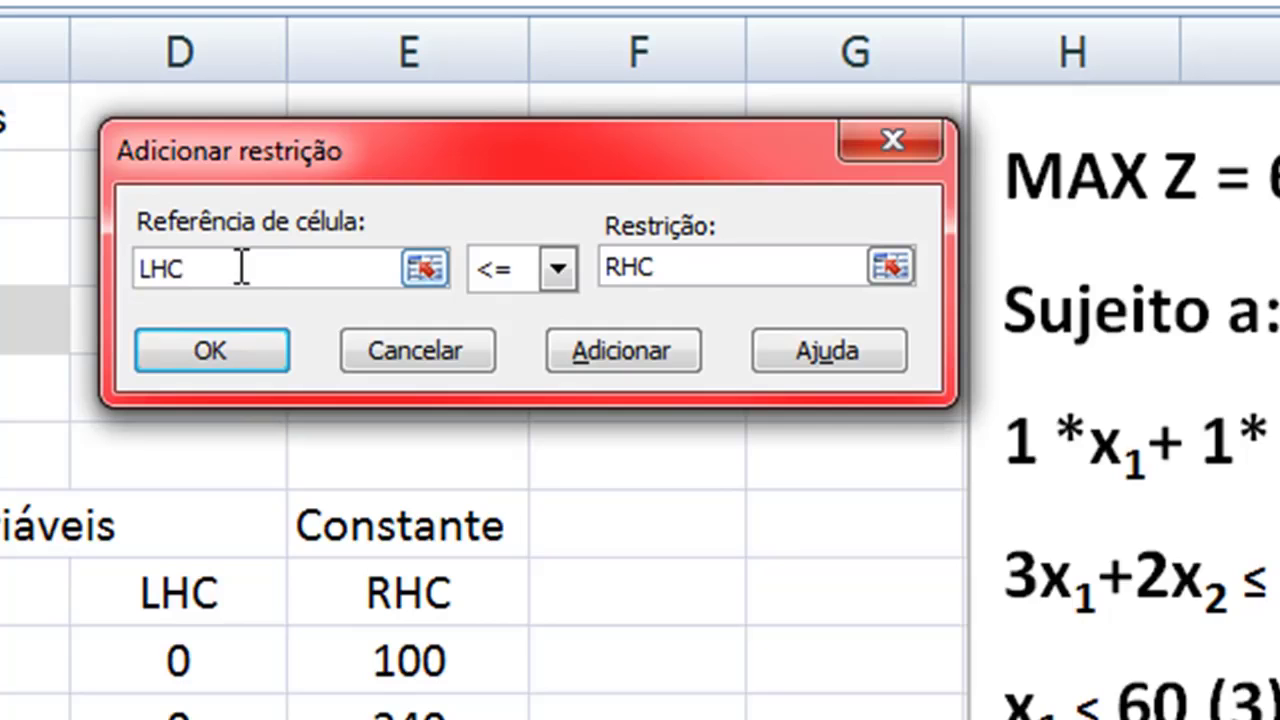
pyautogui.moveTo(206, 266); pyautogui.dragTo(134, 266)
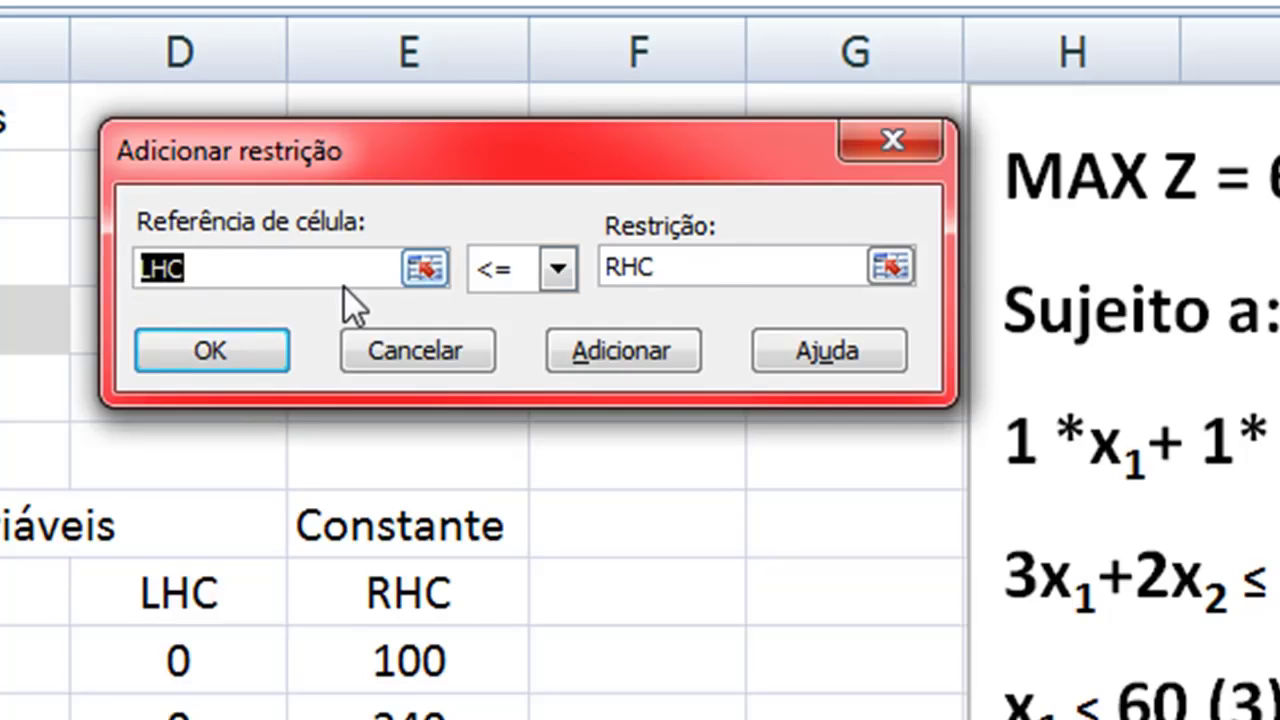
pyautogui.press('Delete')
pyautogui.moveTo(655, 266); pyautogui.dragTo(591, 263)
pyautogui.press('Delete')
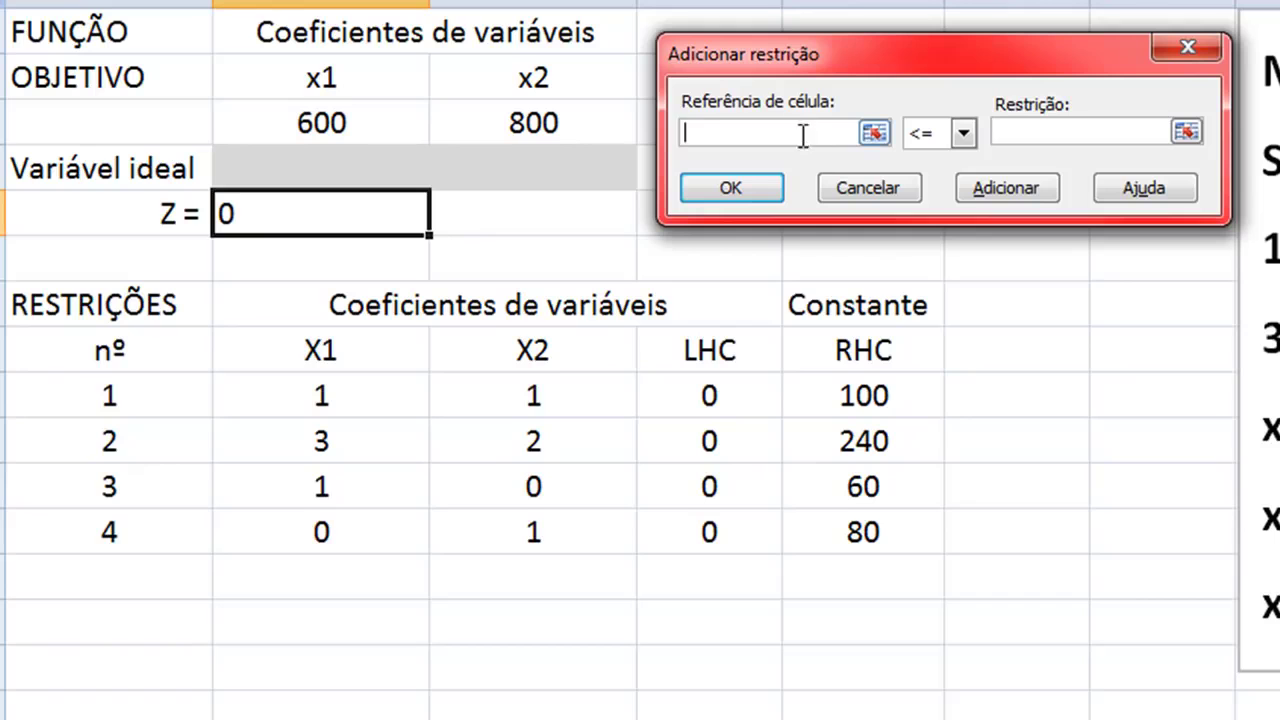
# - Add the first Solver constraint, $D$9 <= $E$9, linking the LHC and RHC of restriction 1
pyautogui.click(738, 400)
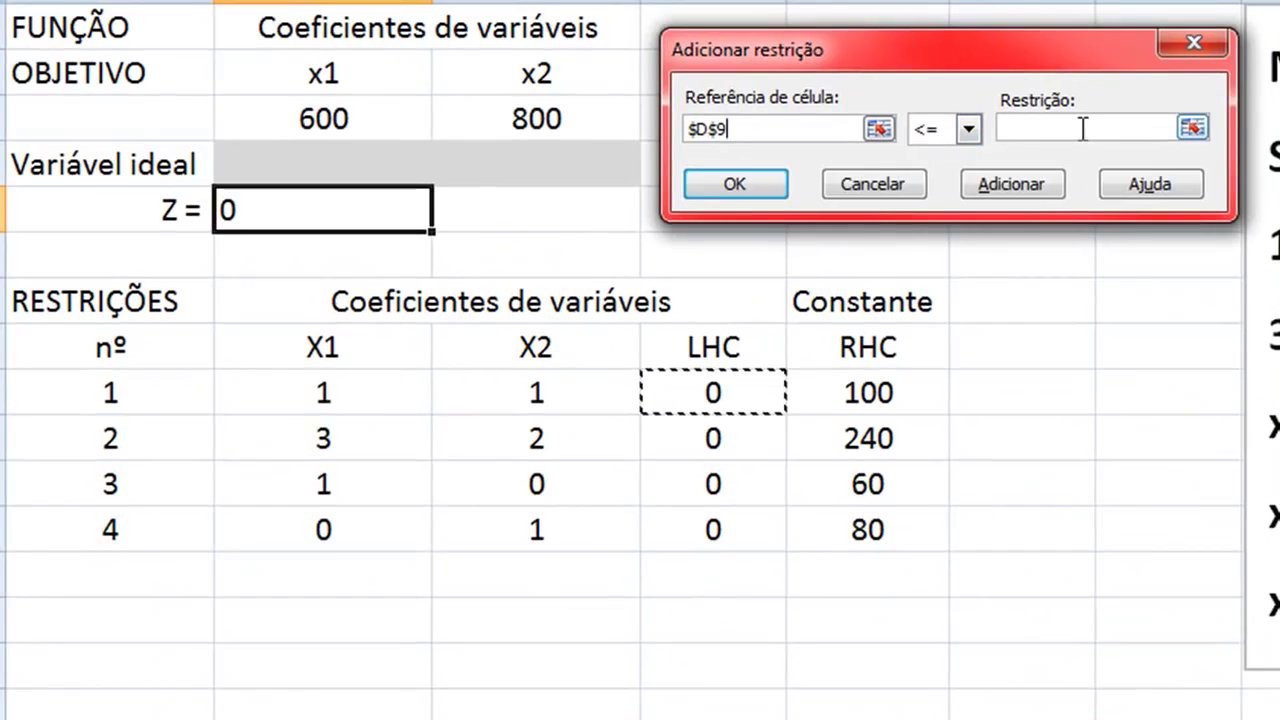
pyautogui.click(1078, 132)
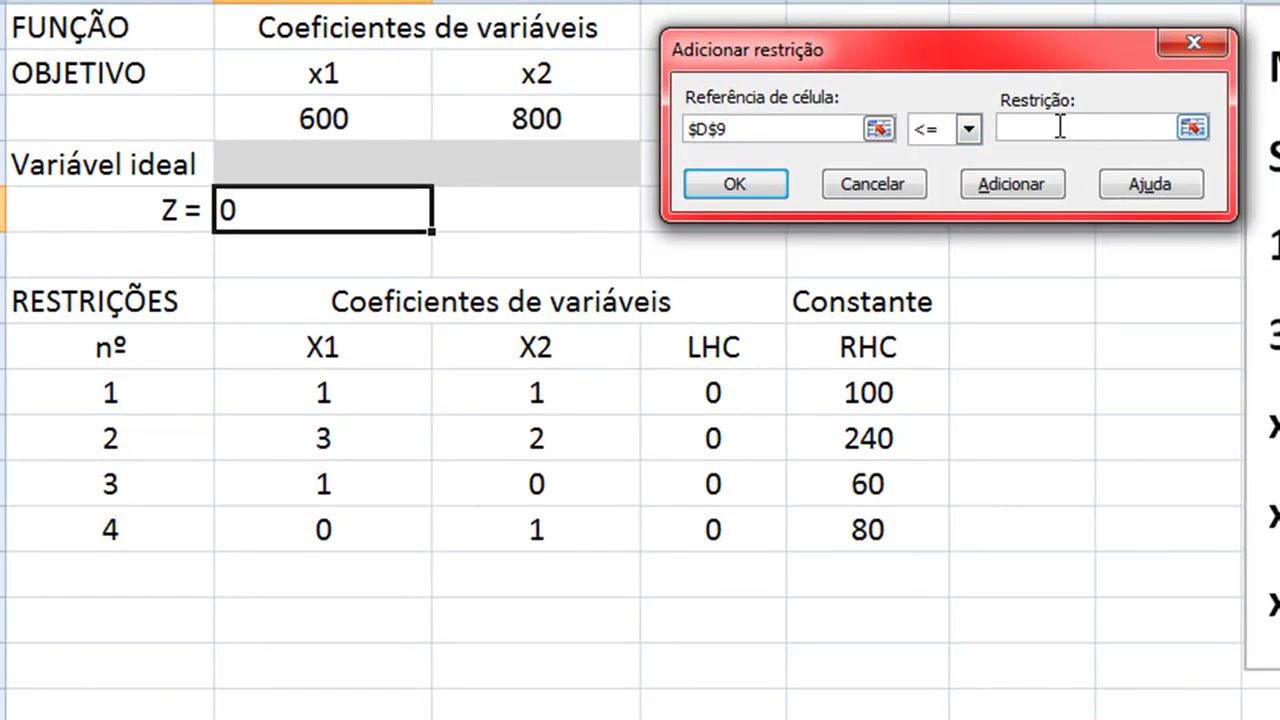
pyautogui.click(900, 396)
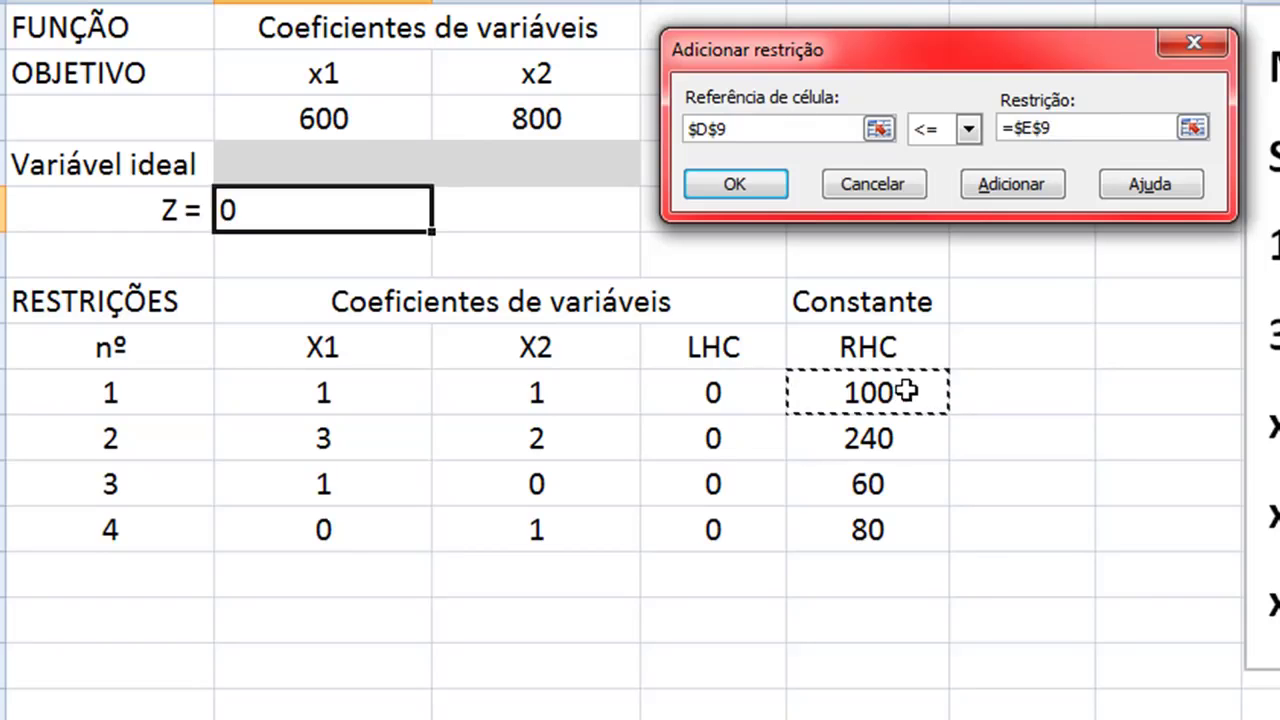
pyautogui.click(1031, 195)
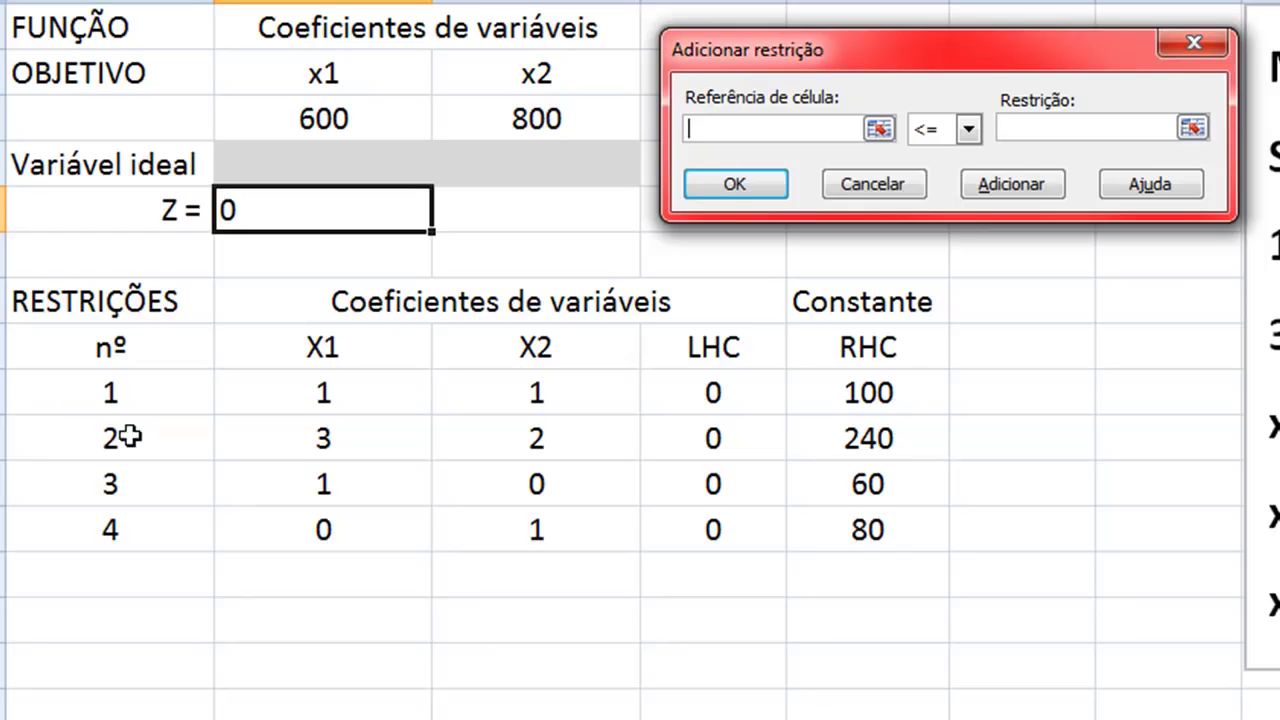
# - Add the constraint $D$10 <= $E$10 for the LHC and RHC of restriction 2
pyautogui.click(719, 441)
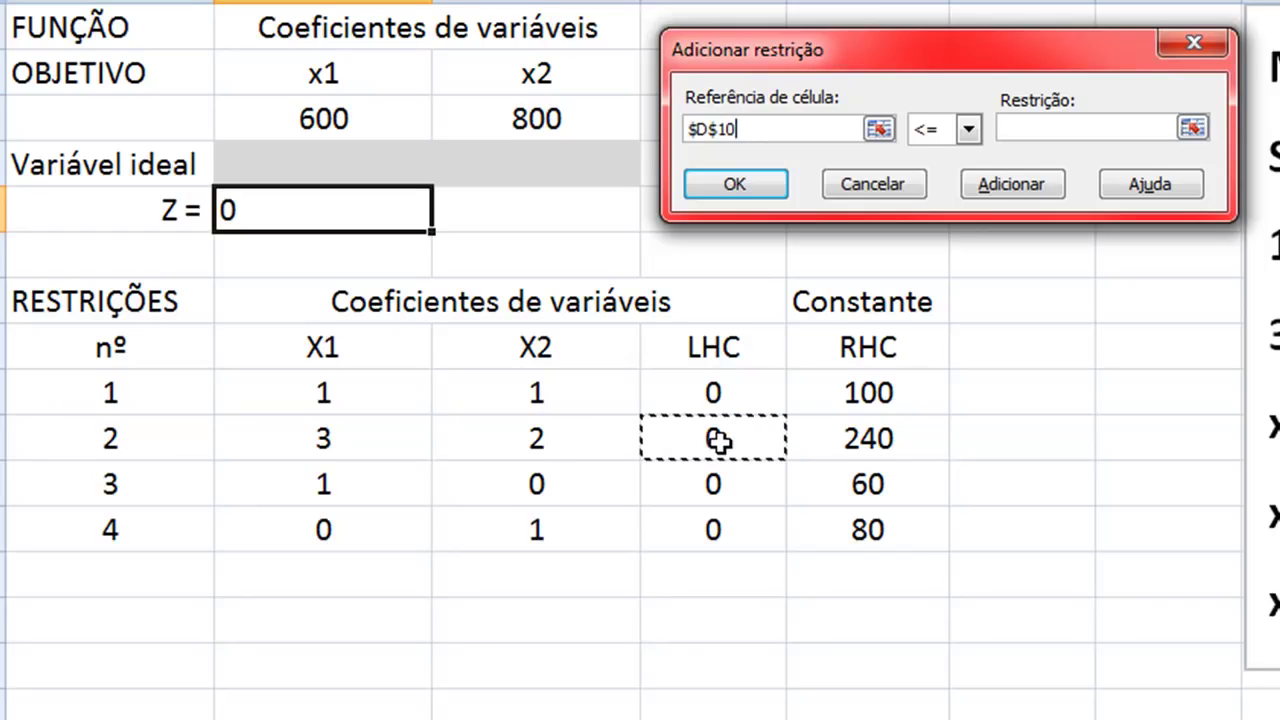
pyautogui.click(1052, 128)
pyautogui.click(890, 445)
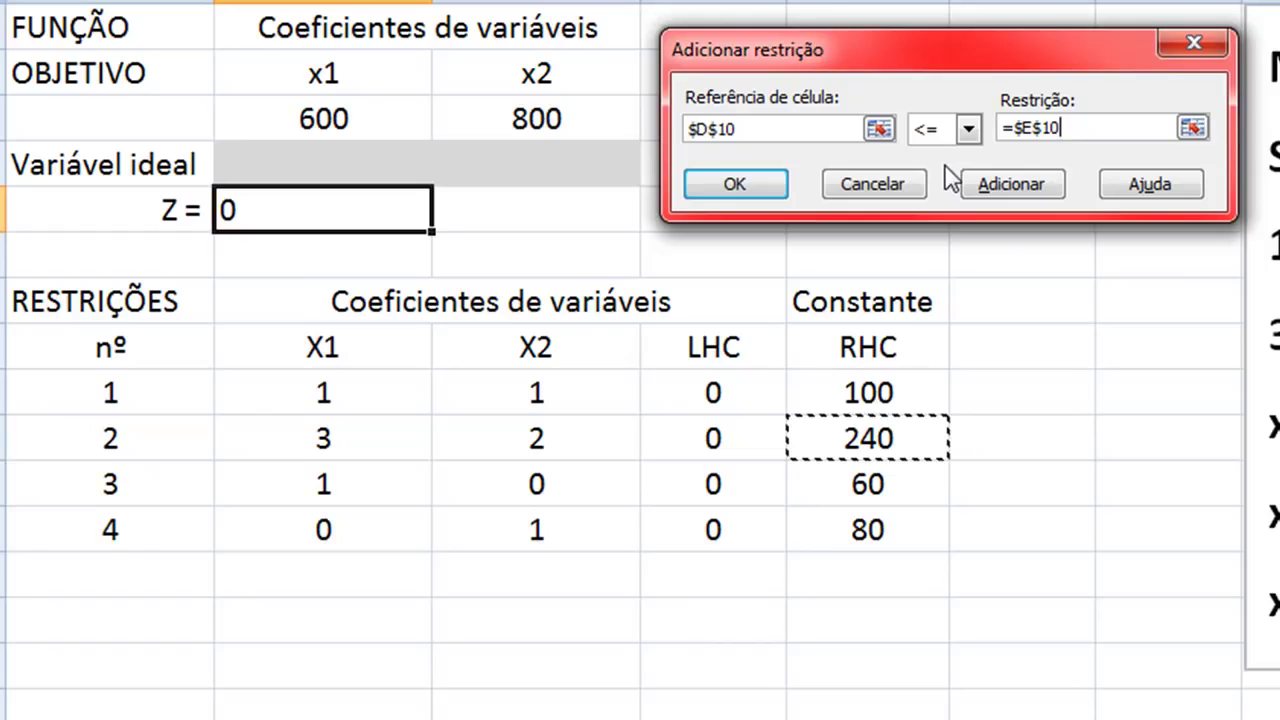
pyautogui.click(1020, 188)
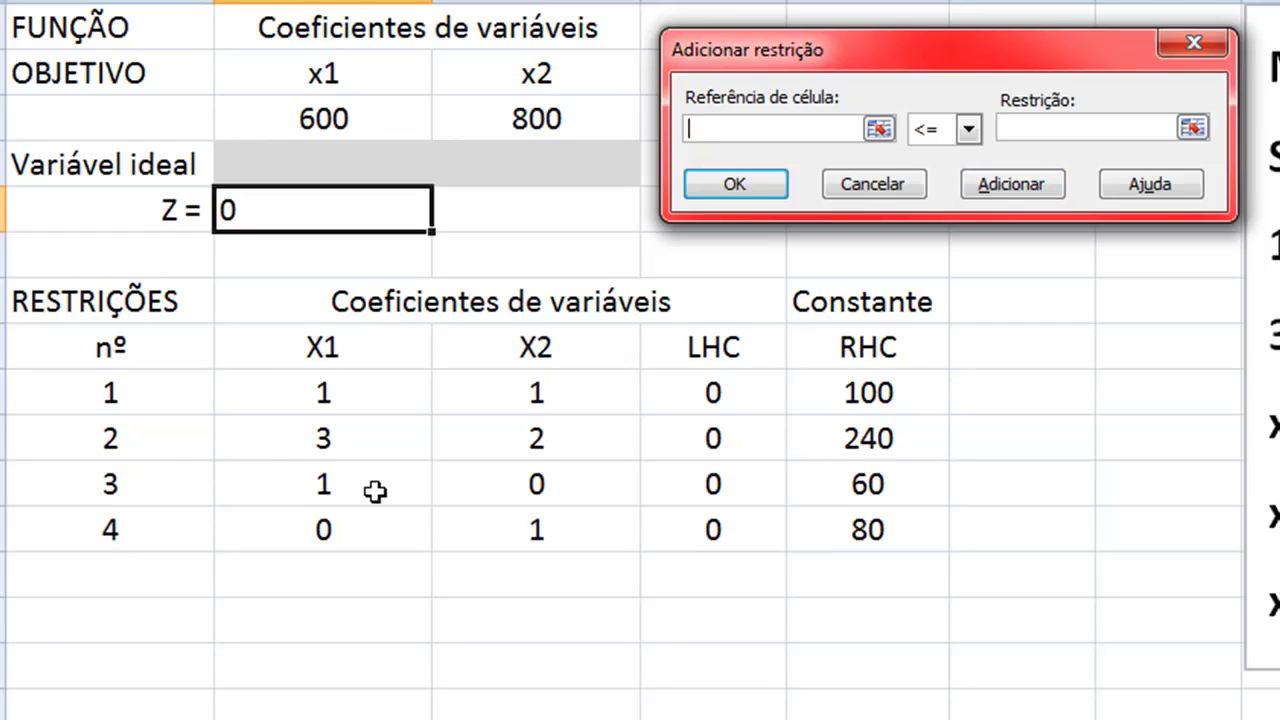
# - Add the constraint $D$11 <= $E$11 for the LHC and RHC of restriction 3
pyautogui.click(741, 487)
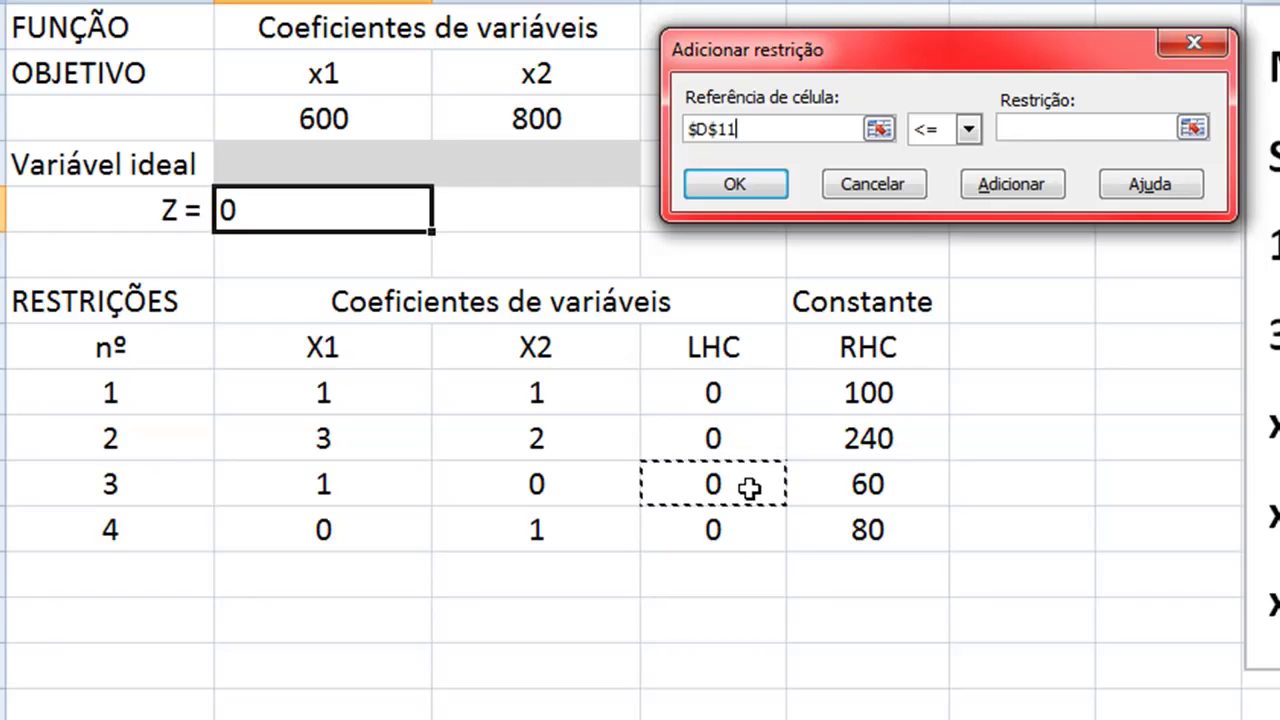
pyautogui.click(1051, 127)
pyautogui.click(890, 483)
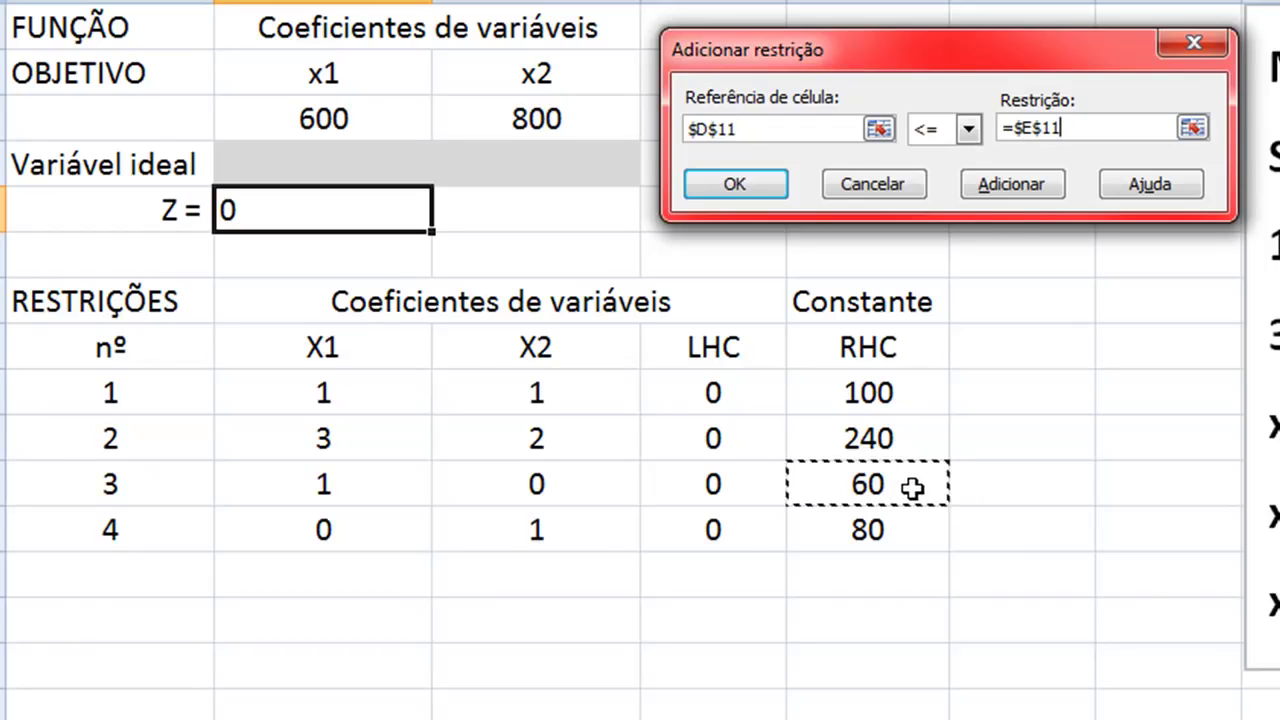
pyautogui.click(1020, 188)
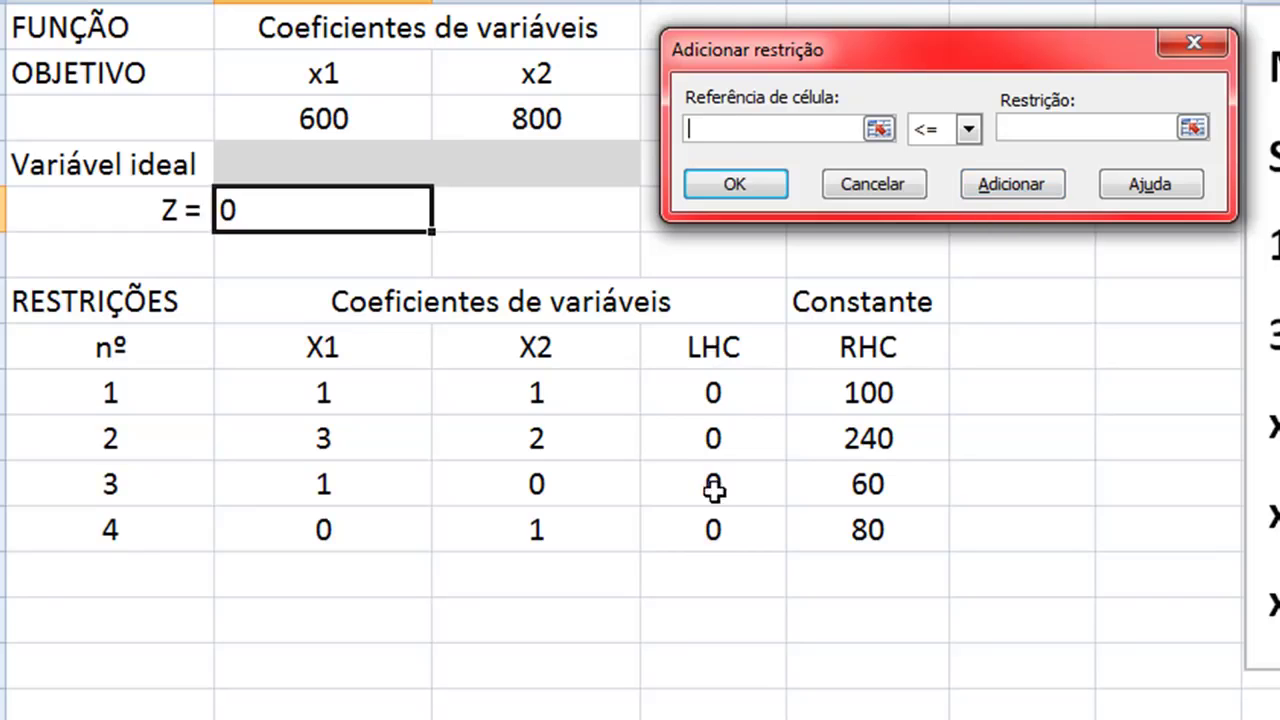
# - Enter the constraint $D$12 <= $E$12 for restriction 4 and return to the Solver parameters
pyautogui.click(722, 530)
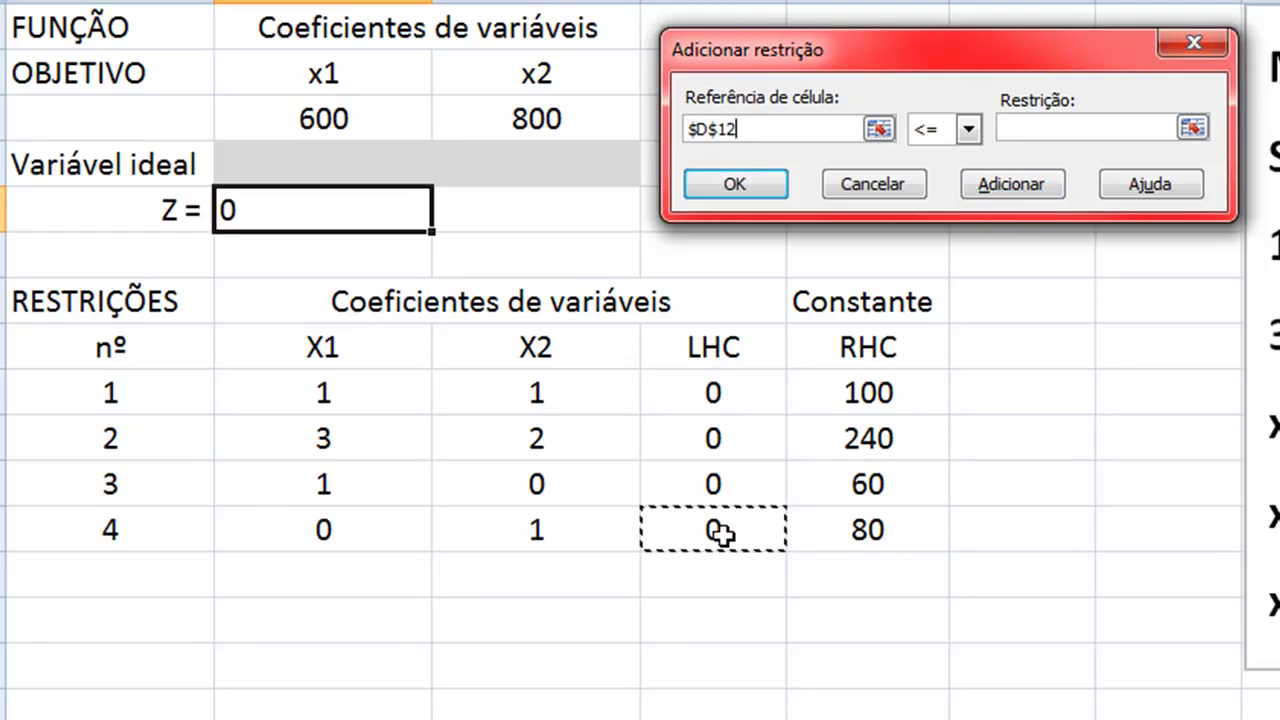
pyautogui.click(1043, 127)
pyautogui.click(905, 525)
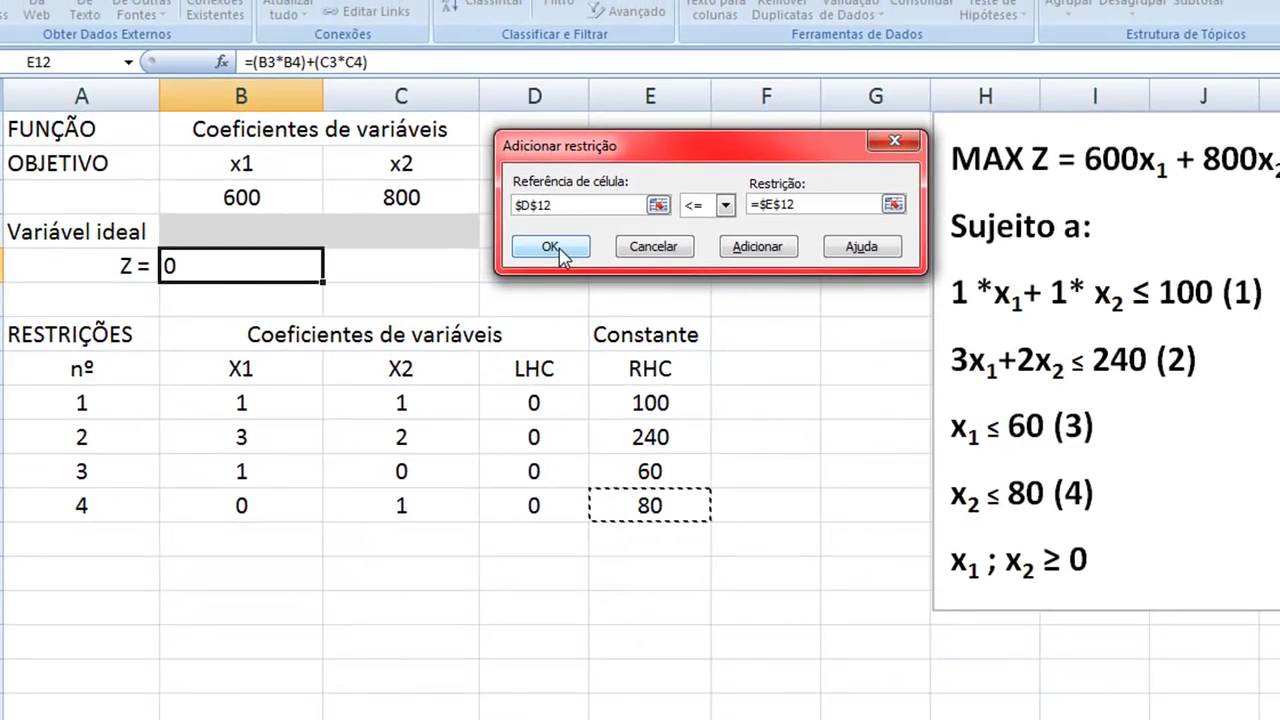
pyautogui.click(578, 246)
pyautogui.moveTo(715, 81); pyautogui.dragTo(893, 57)
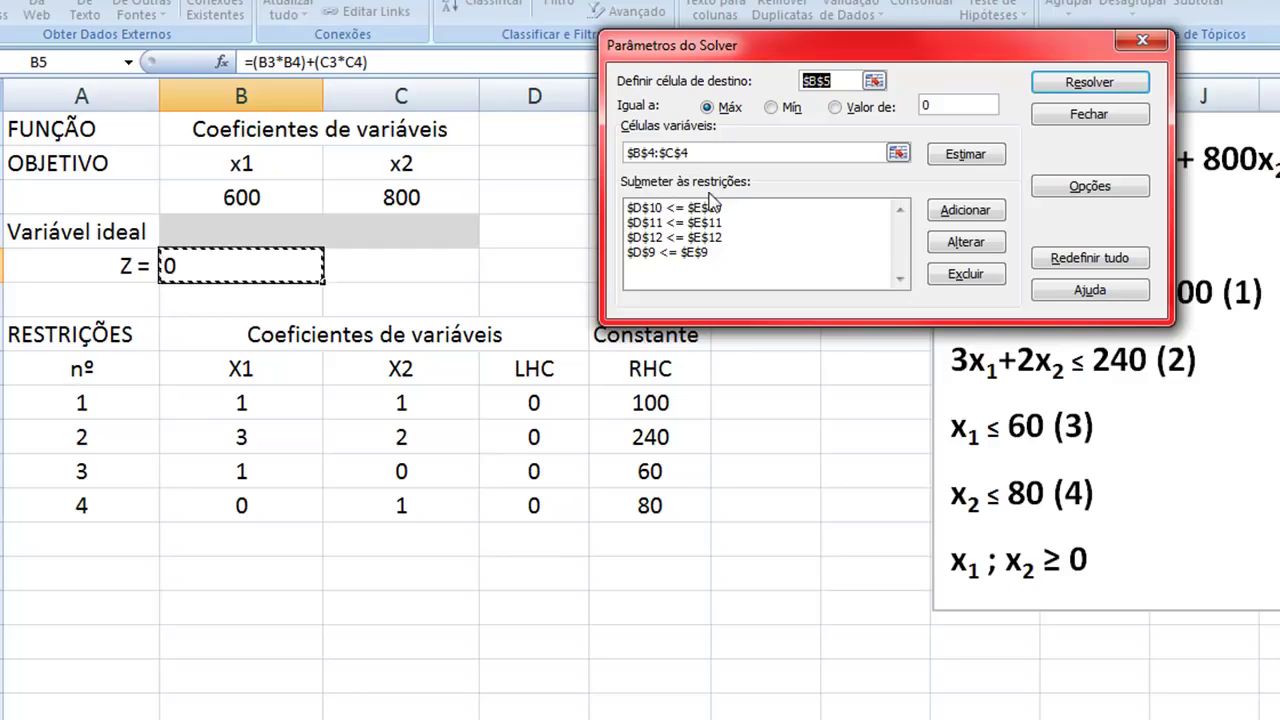
# - Add the non-negativity constraint $B$4:$C$4 >= 0 for the variable cells and return to the Solver parameters
pyautogui.click(986, 216)
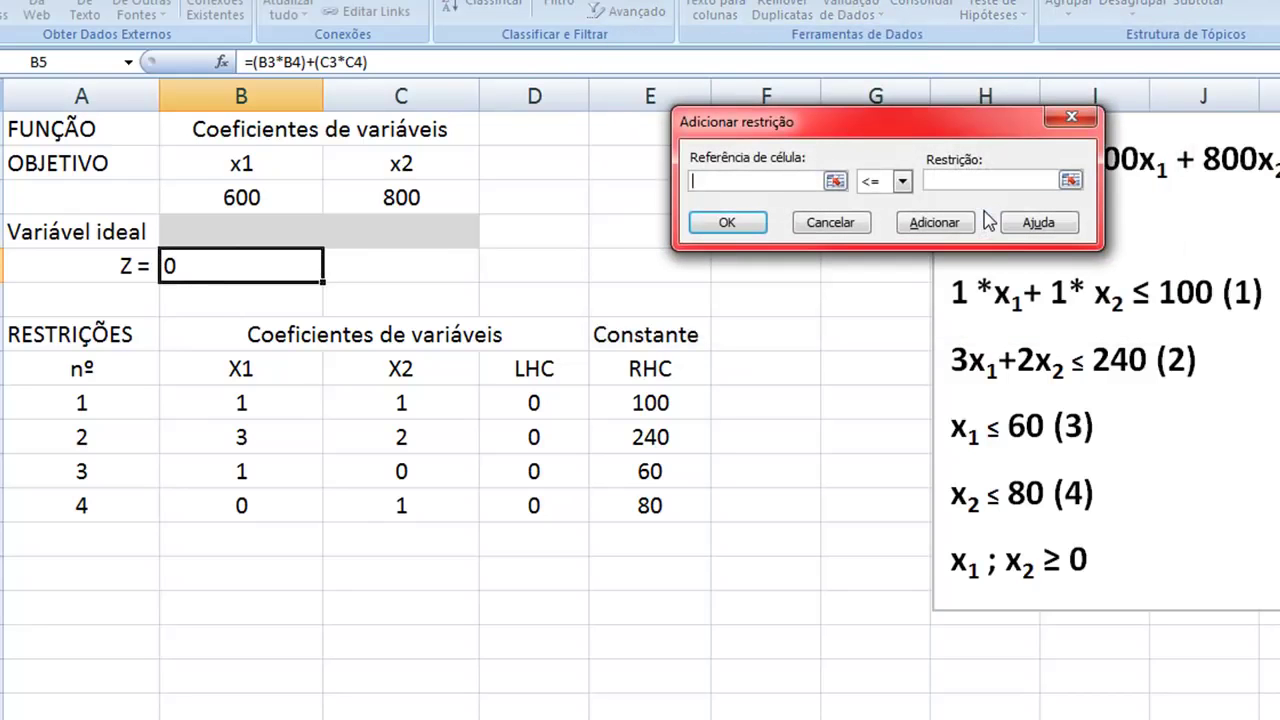
pyautogui.moveTo(930, 132); pyautogui.dragTo(790, 166)
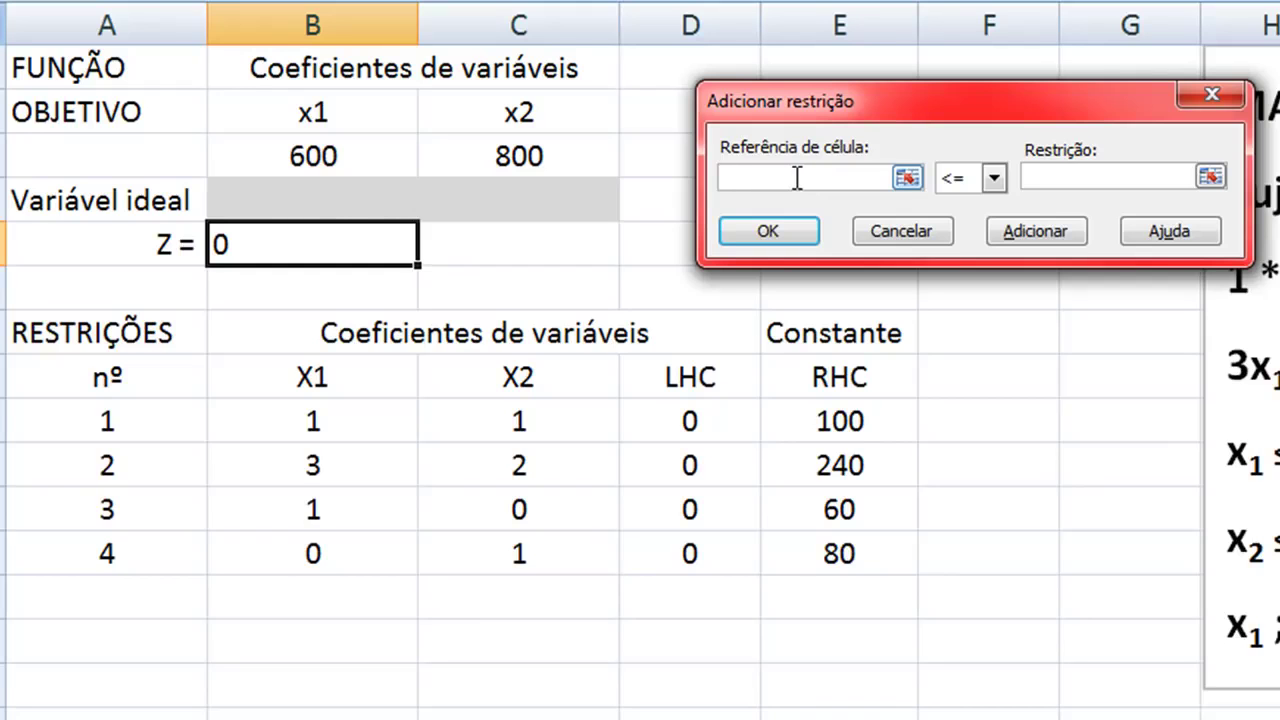
pyautogui.click(349, 201)
pyautogui.moveTo(349, 201); pyautogui.dragTo(565, 204)
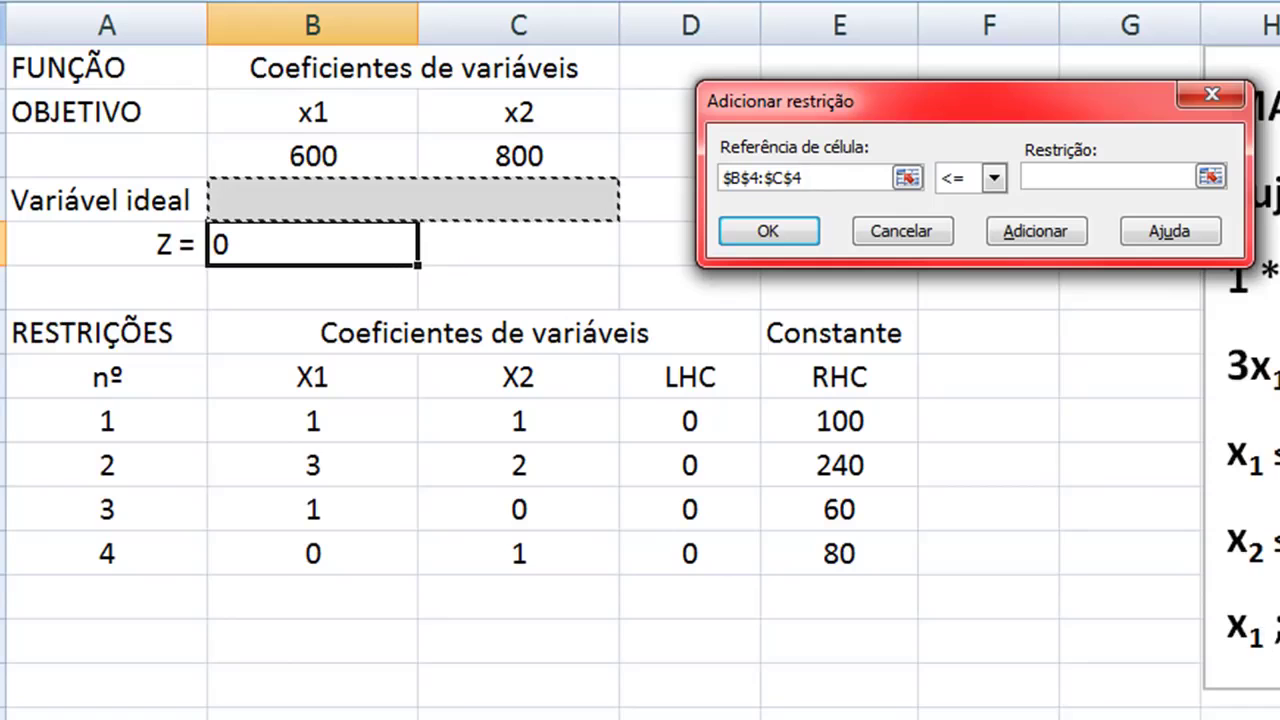
pyautogui.click(995, 180)
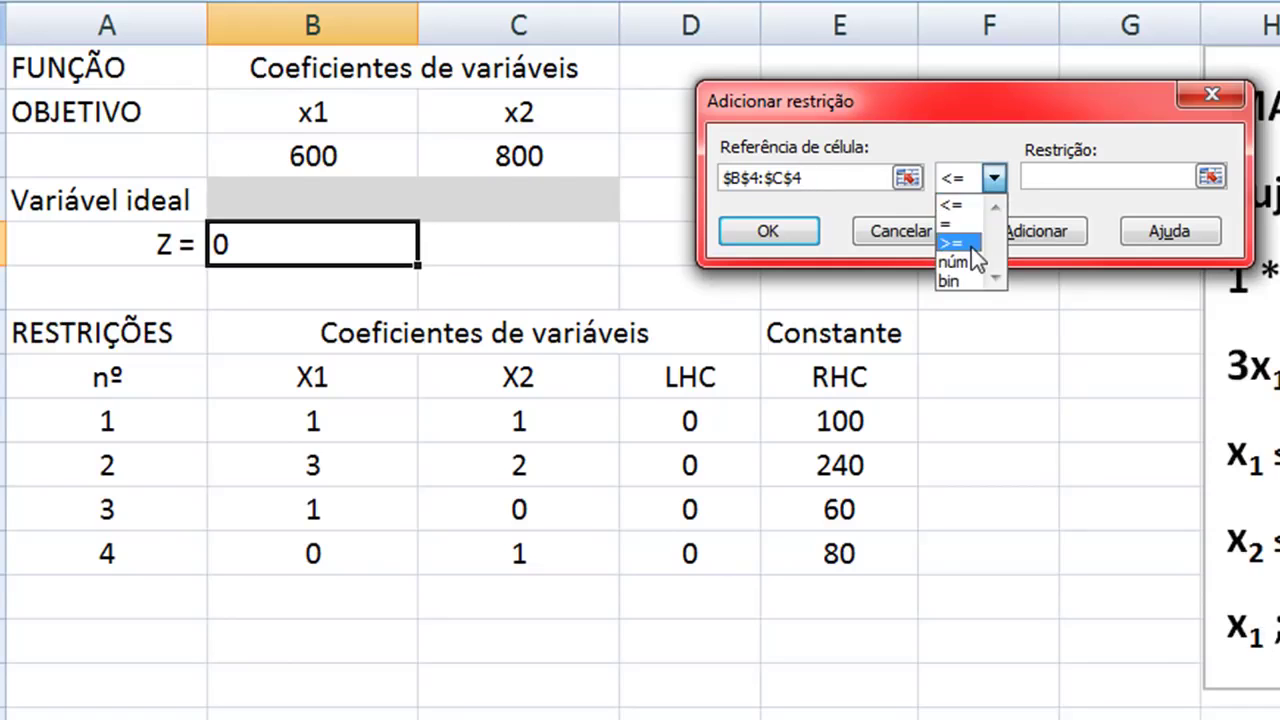
pyautogui.click(968, 232)
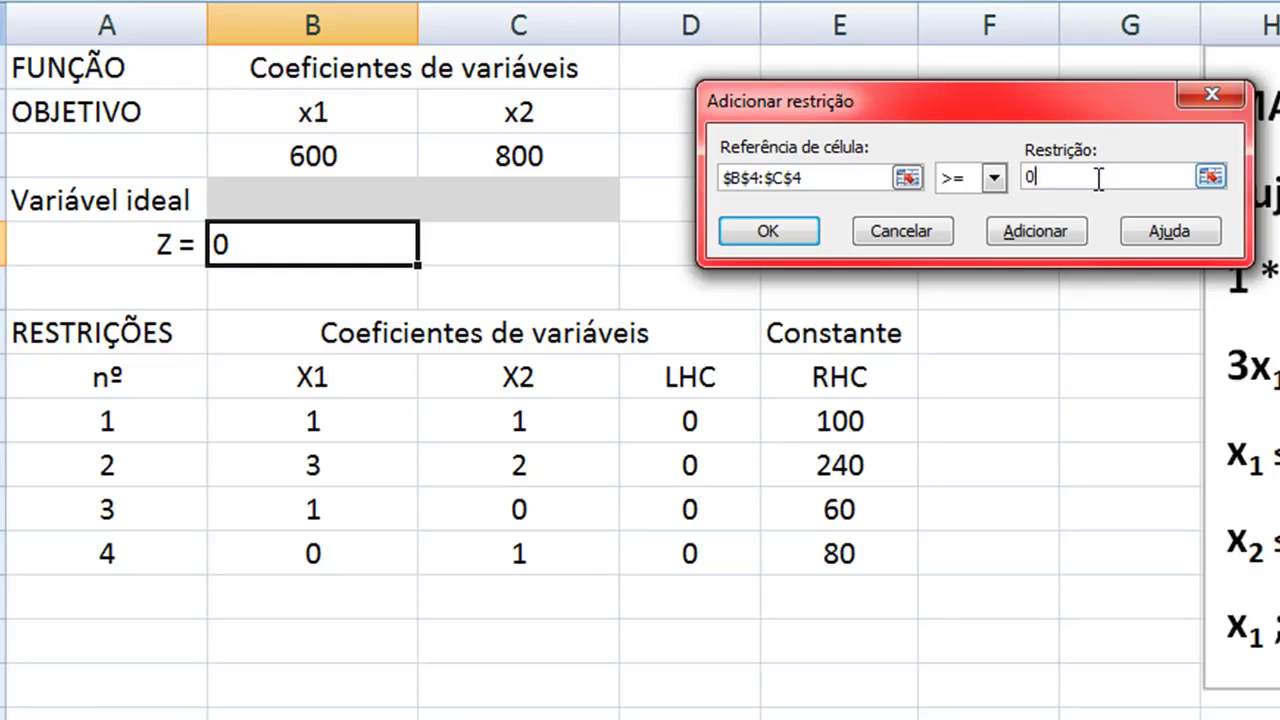
pyautogui.click(773, 233)
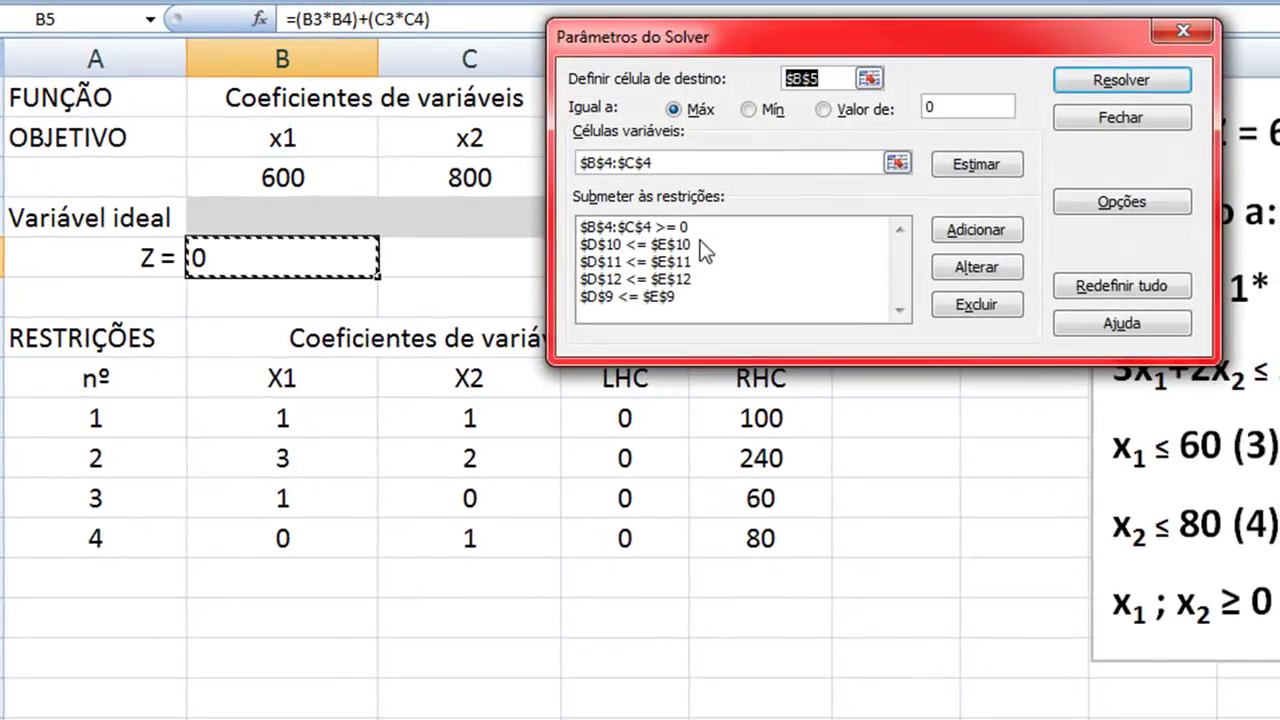
# - Enable "Presumir modelo linear" and "Presumir não negativos" in the Solver options and accept them
pyautogui.moveTo(902, 37); pyautogui.dragTo(969, 157)
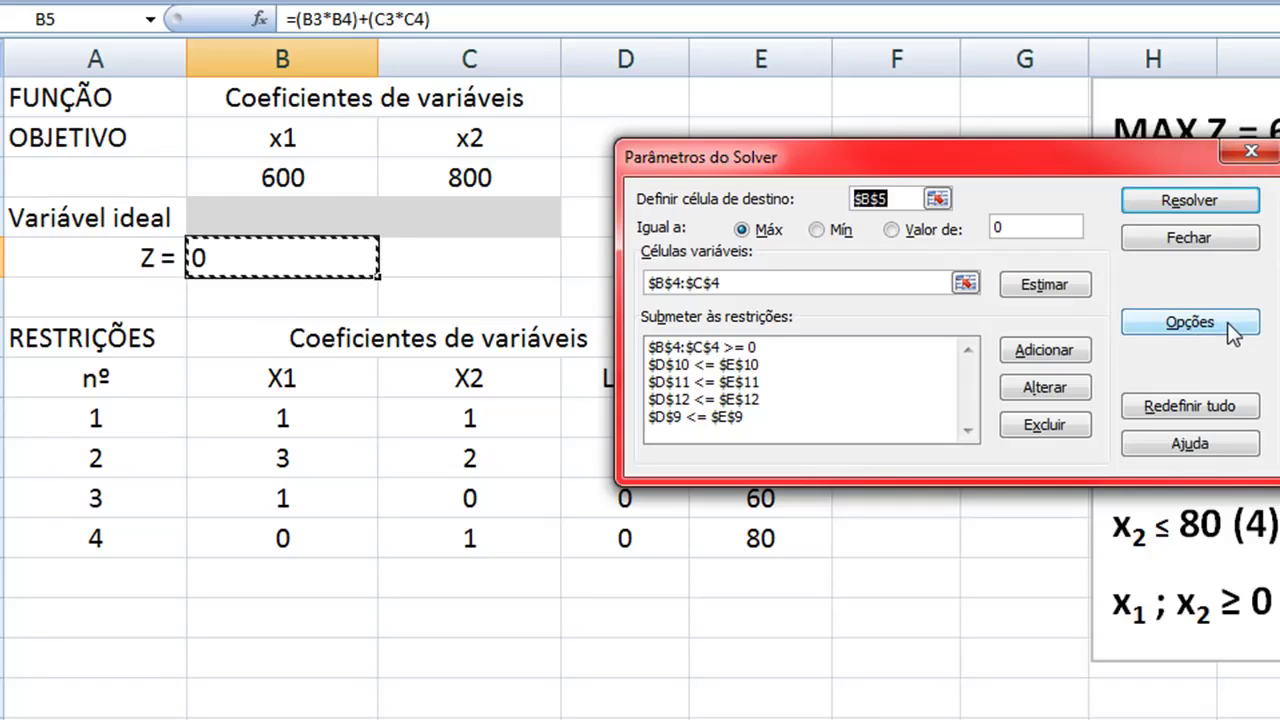
pyautogui.click(1190, 322)
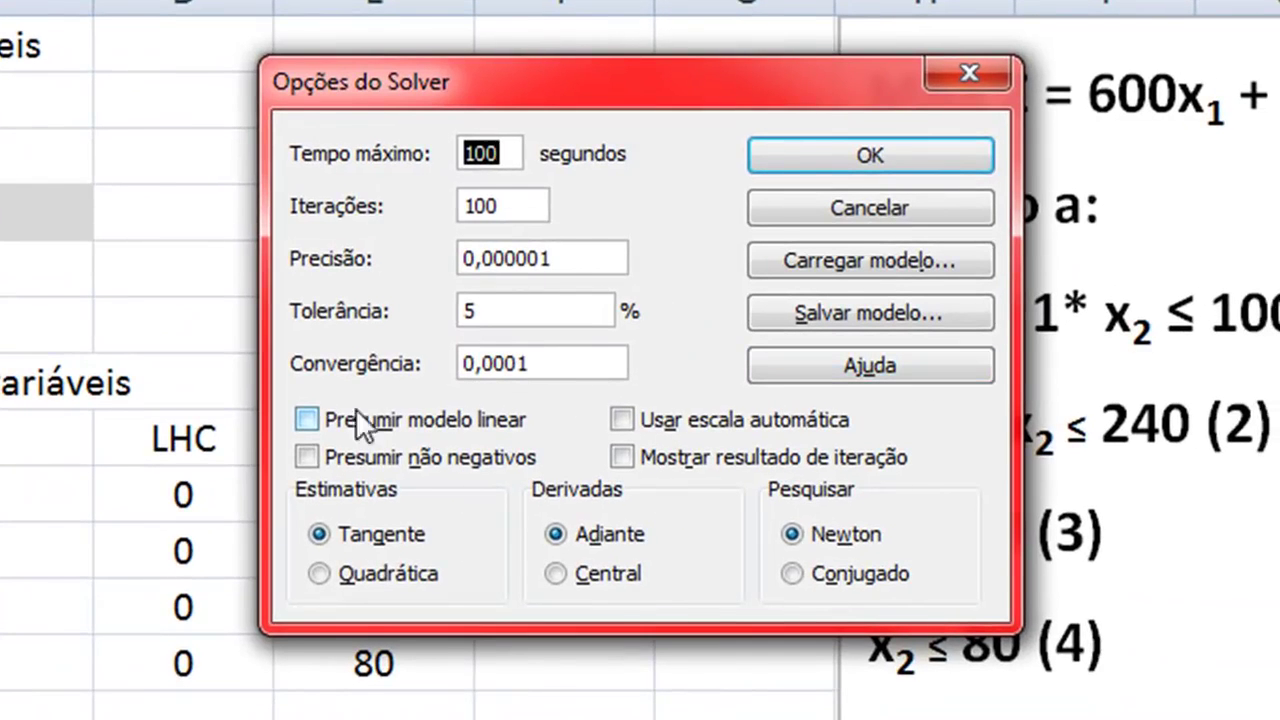
pyautogui.click(307, 421)
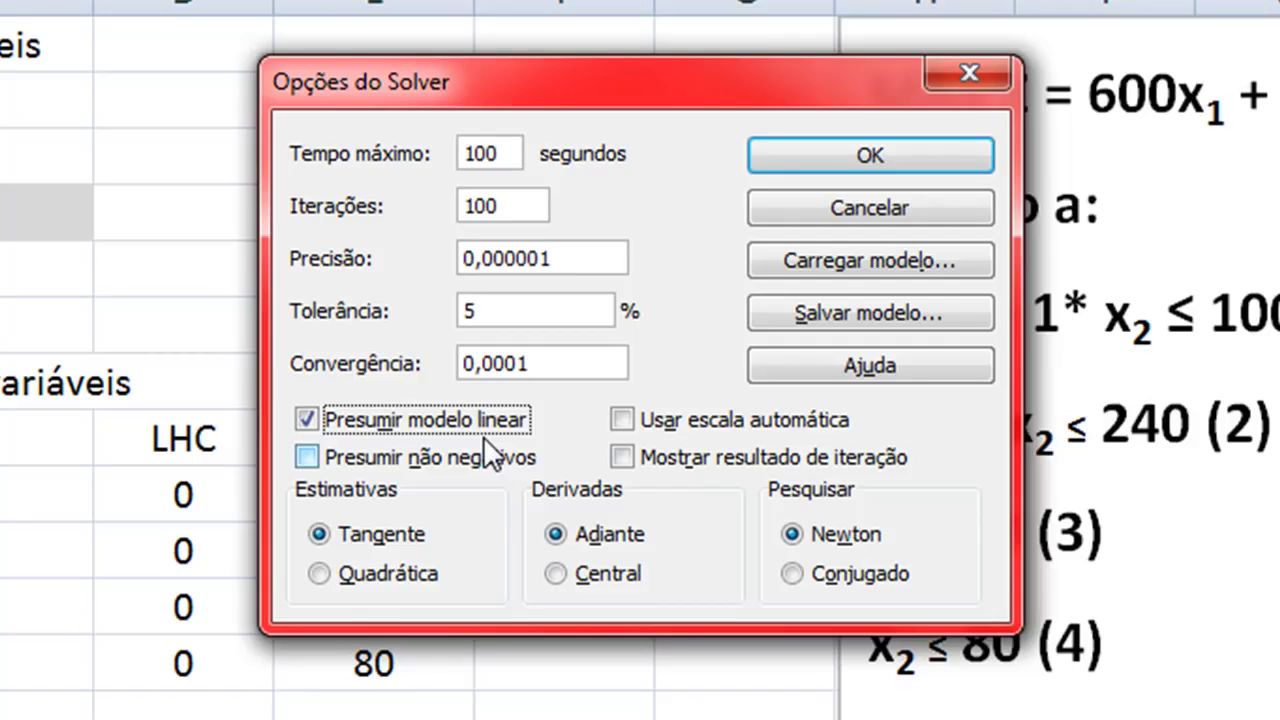
pyautogui.click(312, 462)
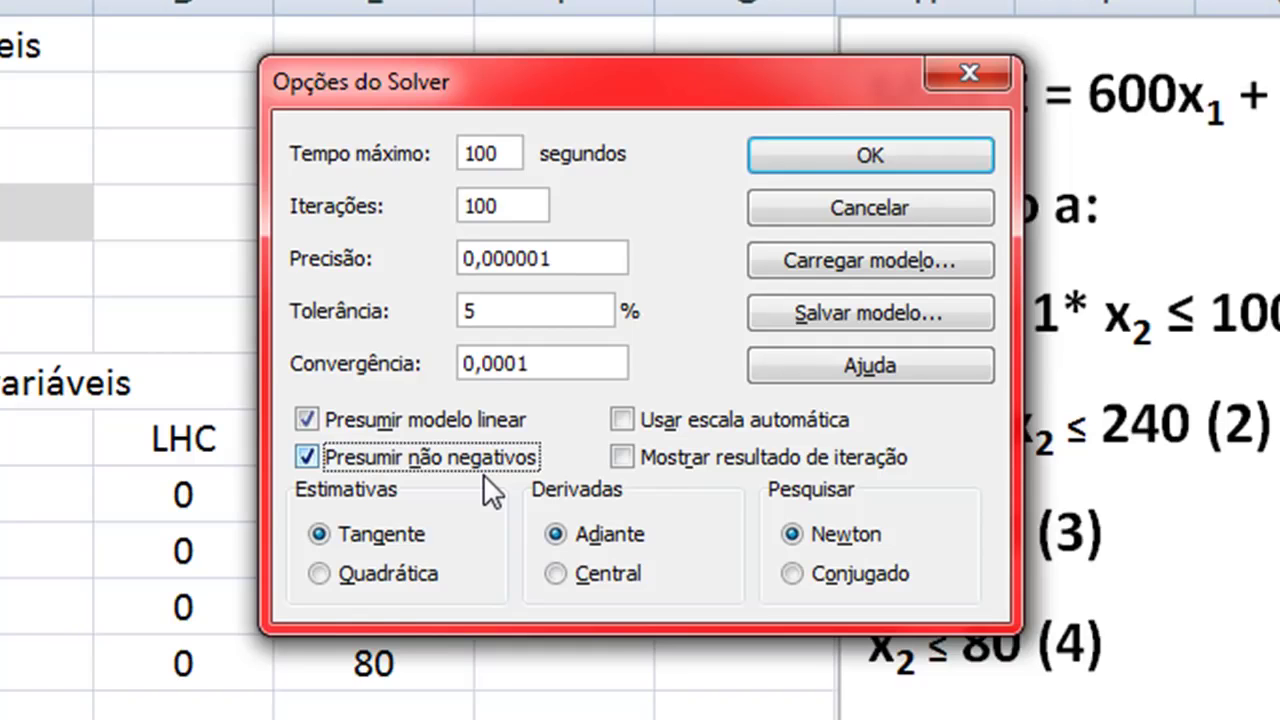
pyautogui.click(916, 155)
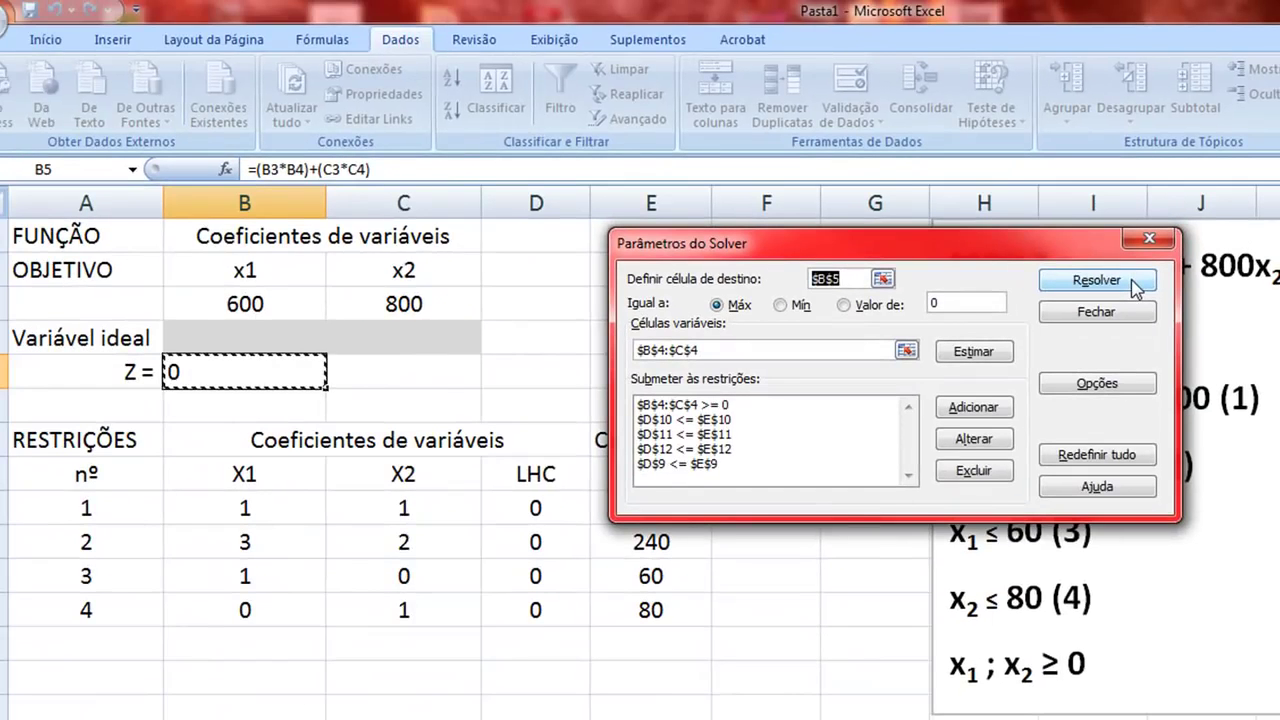
# - Solve the model and keep the Solver solution in the worksheet
pyautogui.click(1133, 282)
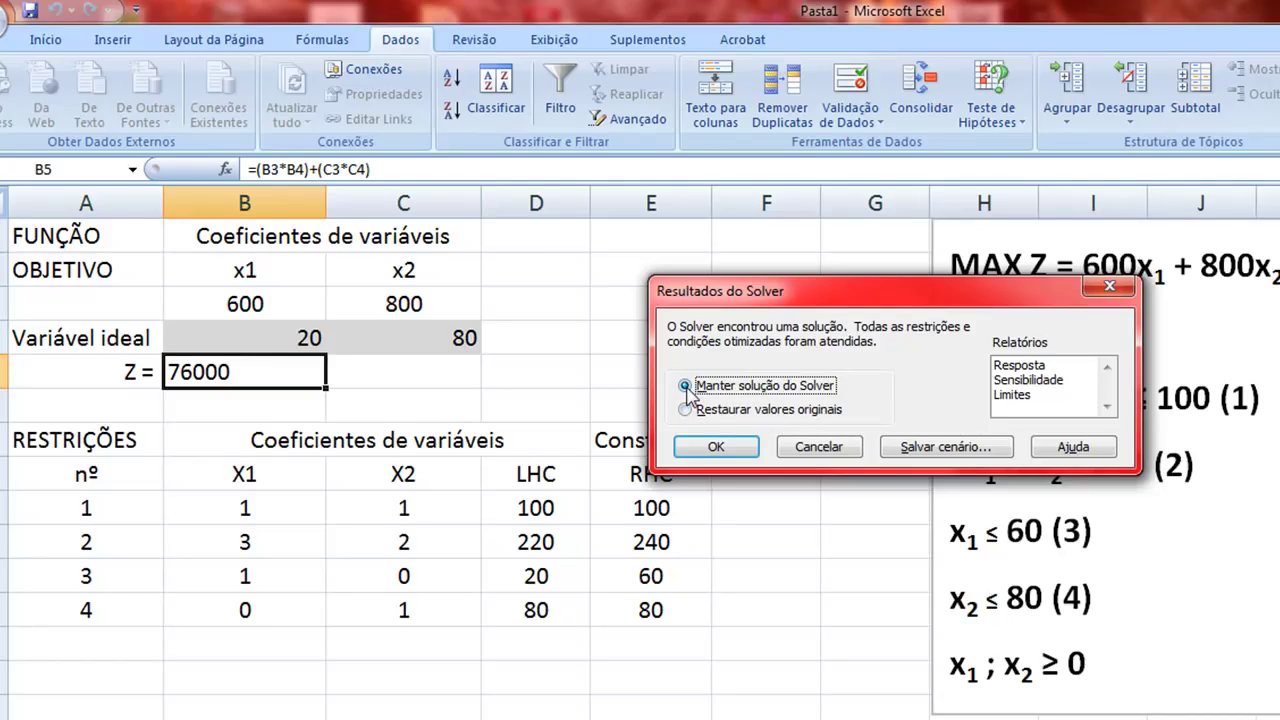
pyautogui.click(706, 452)
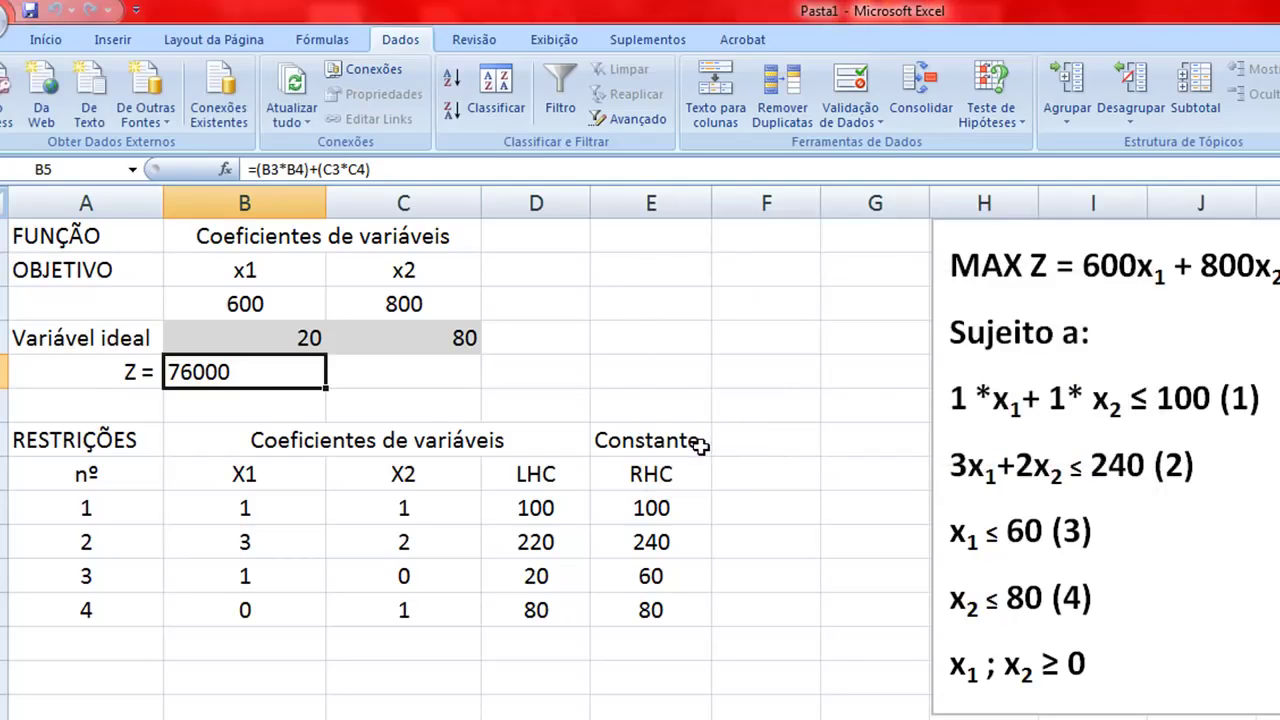
# - Centre the ideal variable values in B4:C4, and examine the solved x1, x2 and Z cells
pyautogui.moveTo(312, 340); pyautogui.dragTo(430, 338)
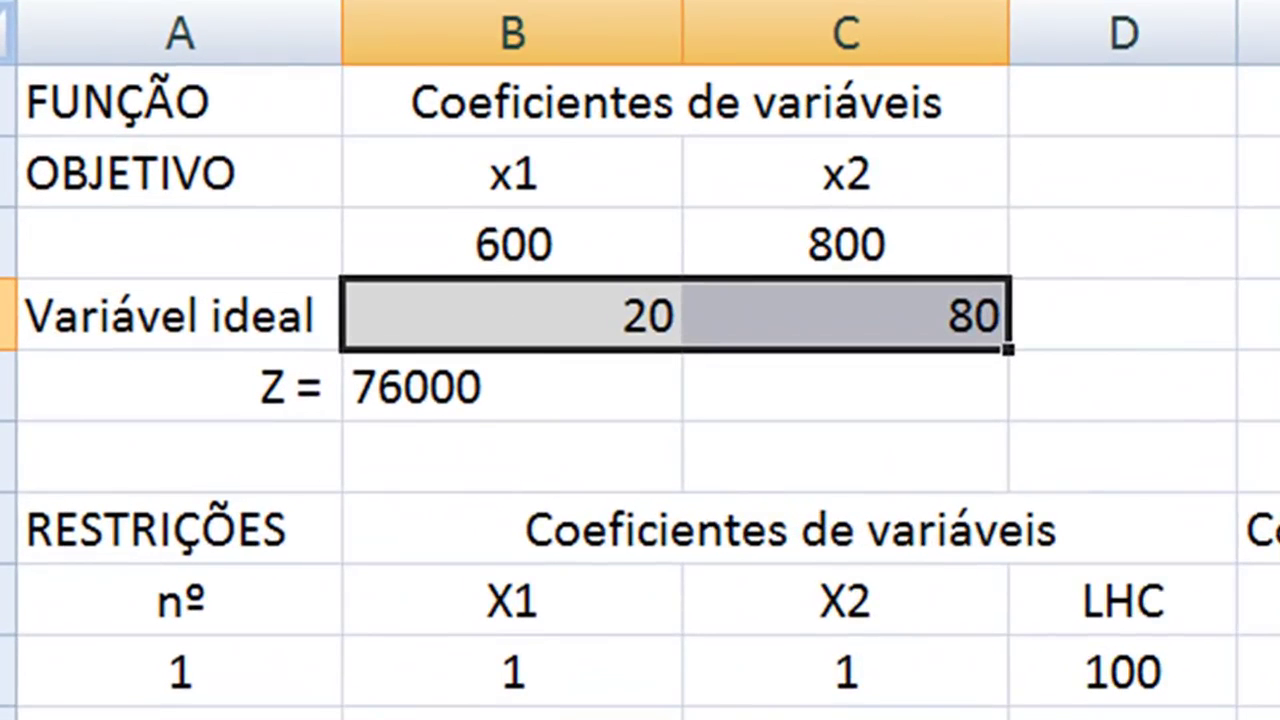
pyautogui.click(591, 323)
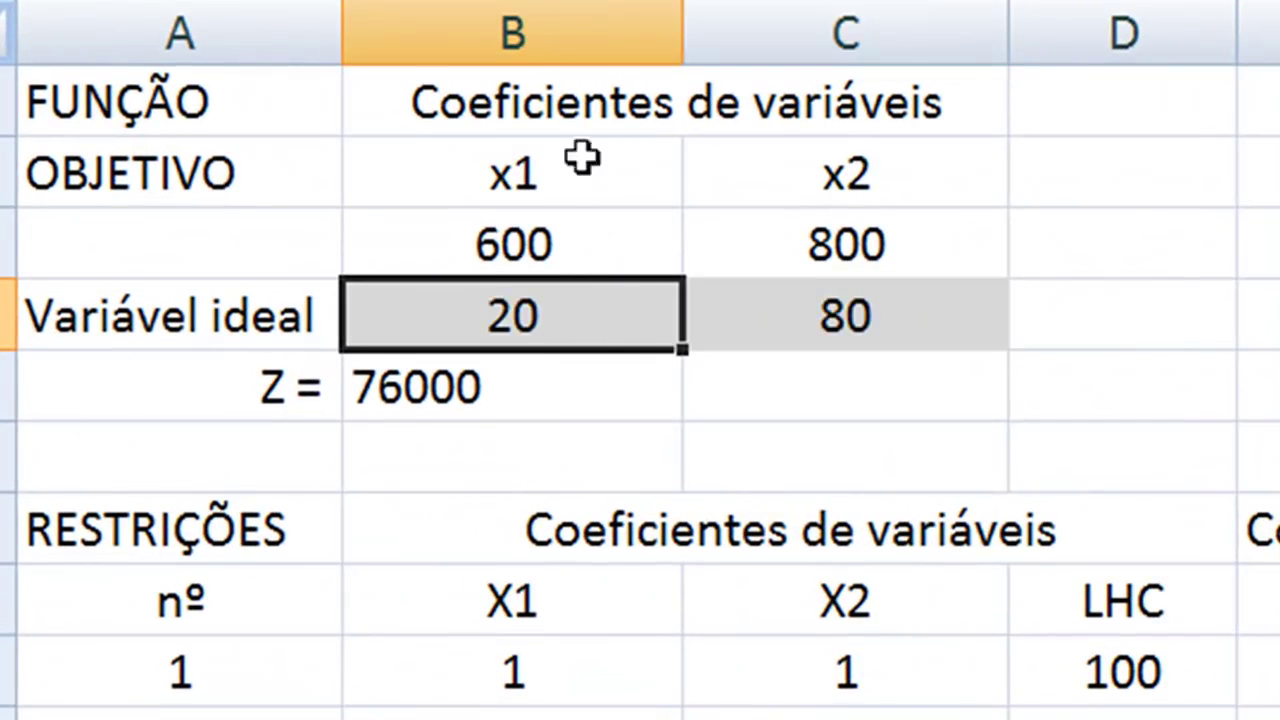
pyautogui.click(794, 321)
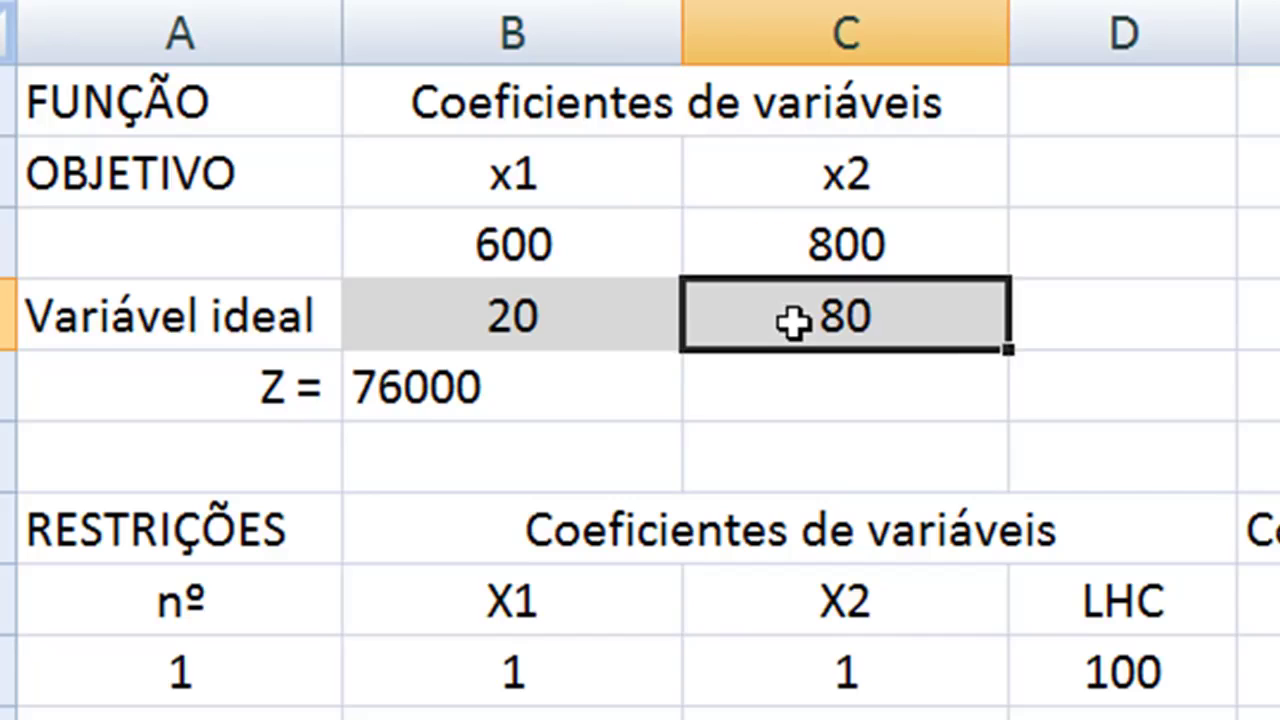
pyautogui.click(588, 389)
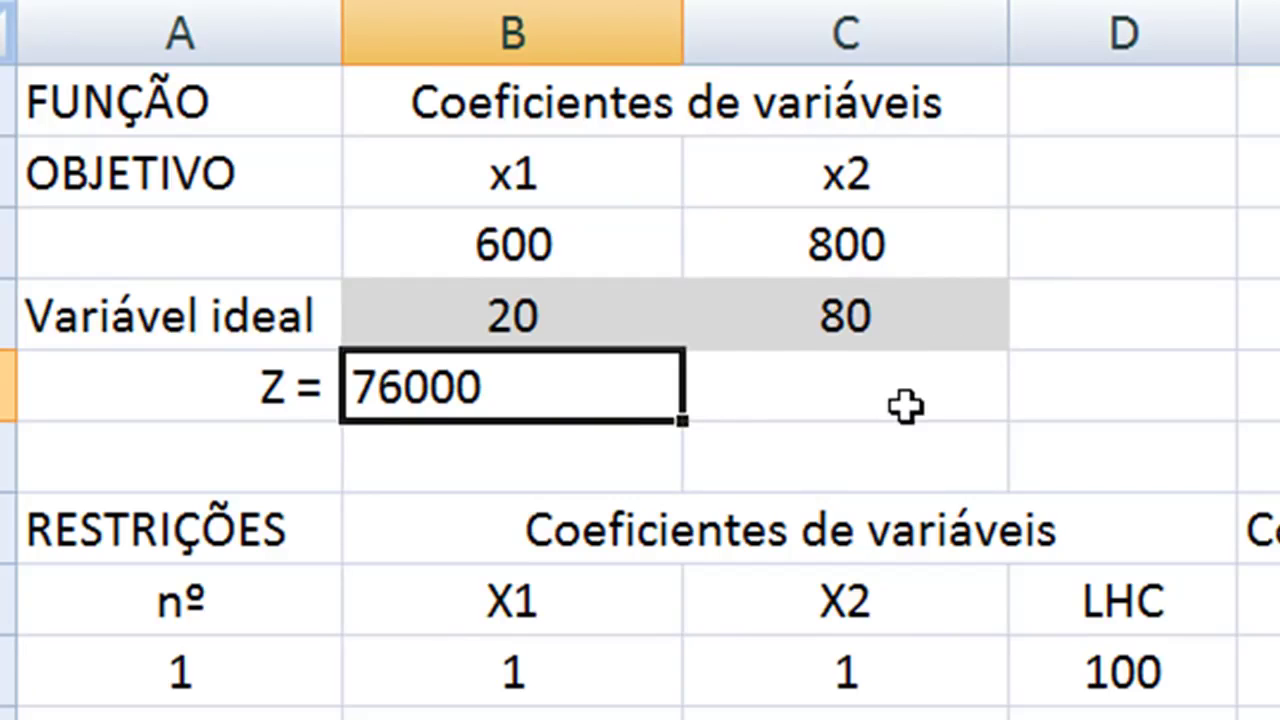